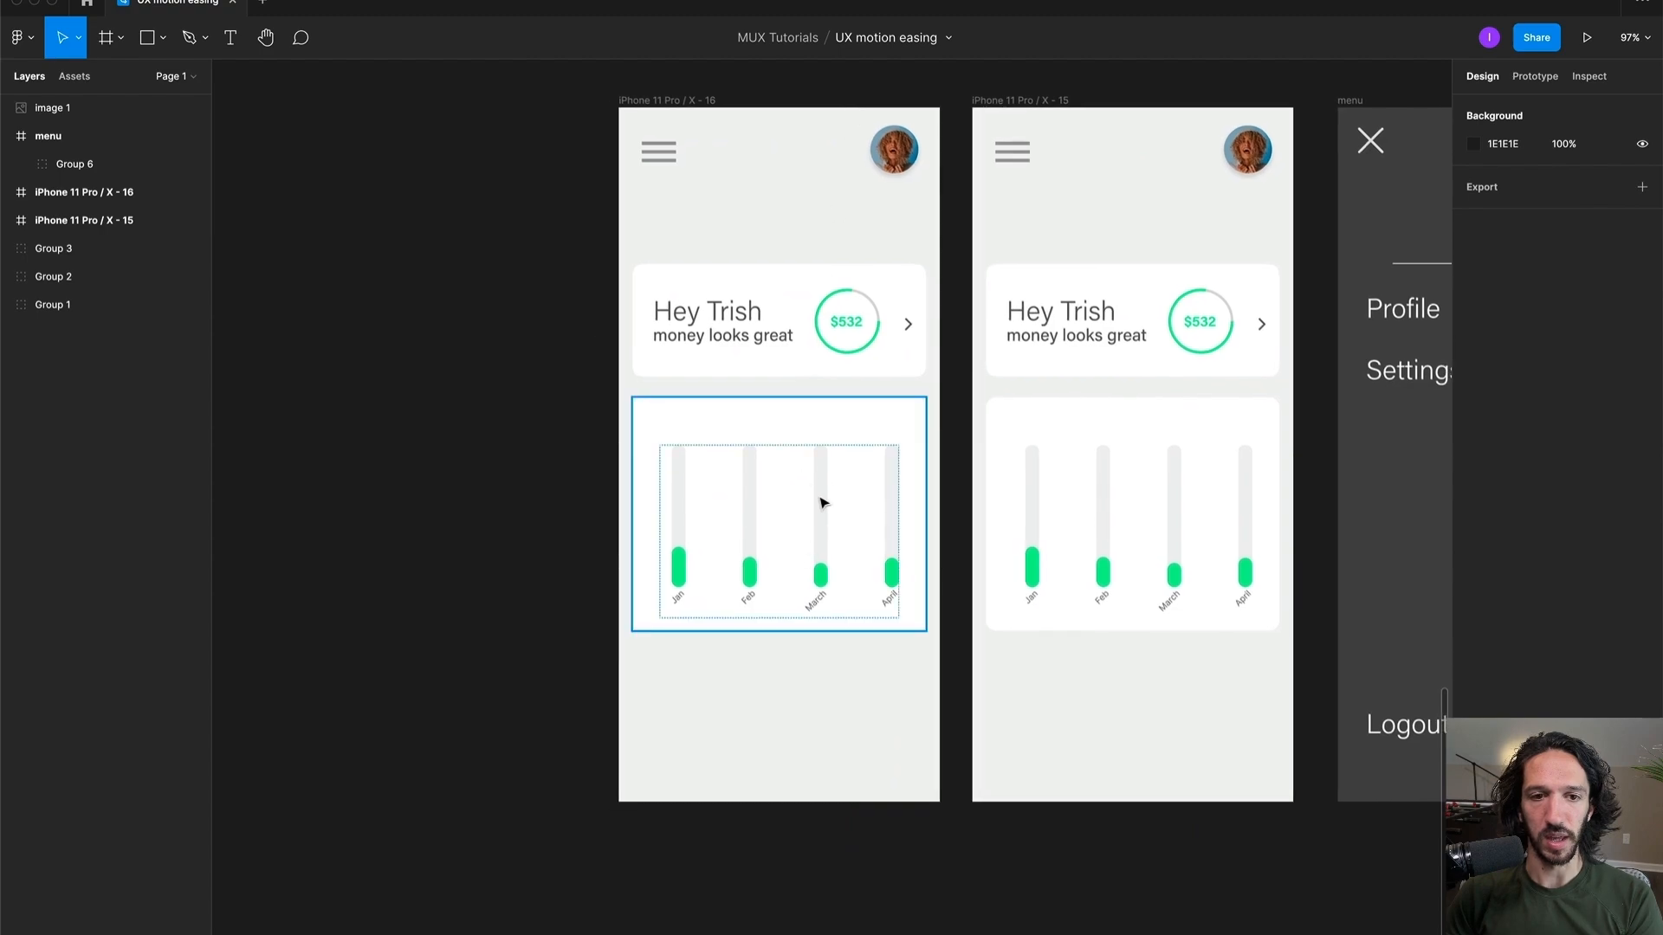
Step: Move the chart card out of the iPhone 11 Pro / X - 16 frame past its left edge, and duplicate that frame to its left
click(854, 438)
drag(872, 437, 509, 459)
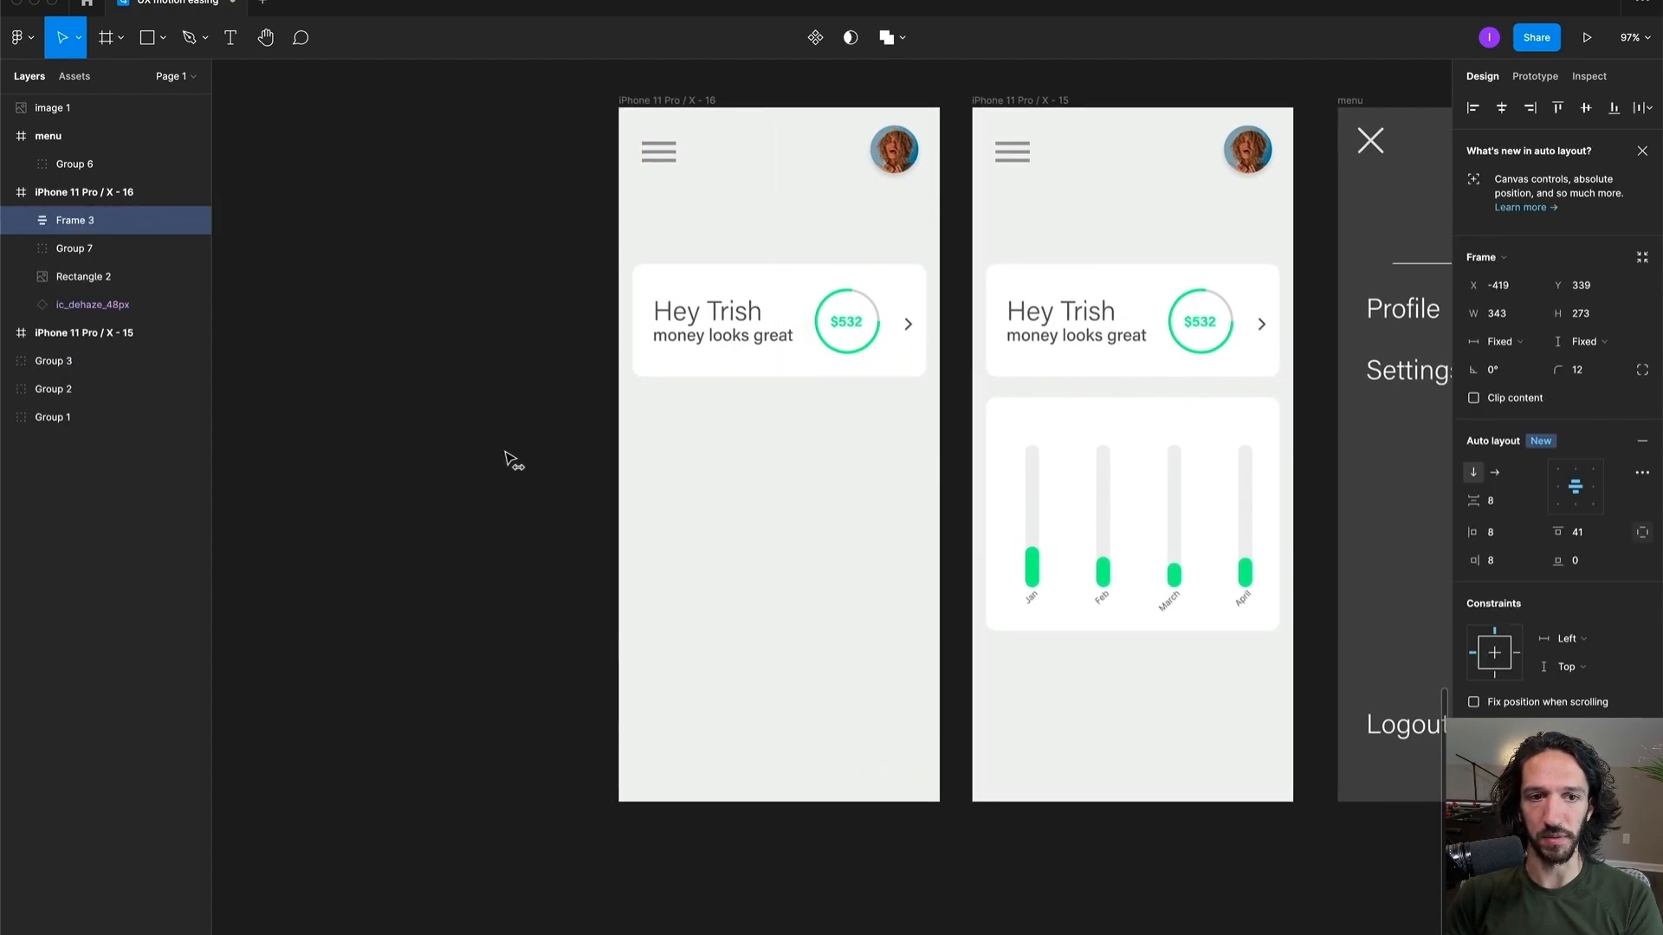
click(511, 290)
drag(636, 308, 932, 438)
drag(976, 230, 648, 287)
scroll(742, 705, down, 3)
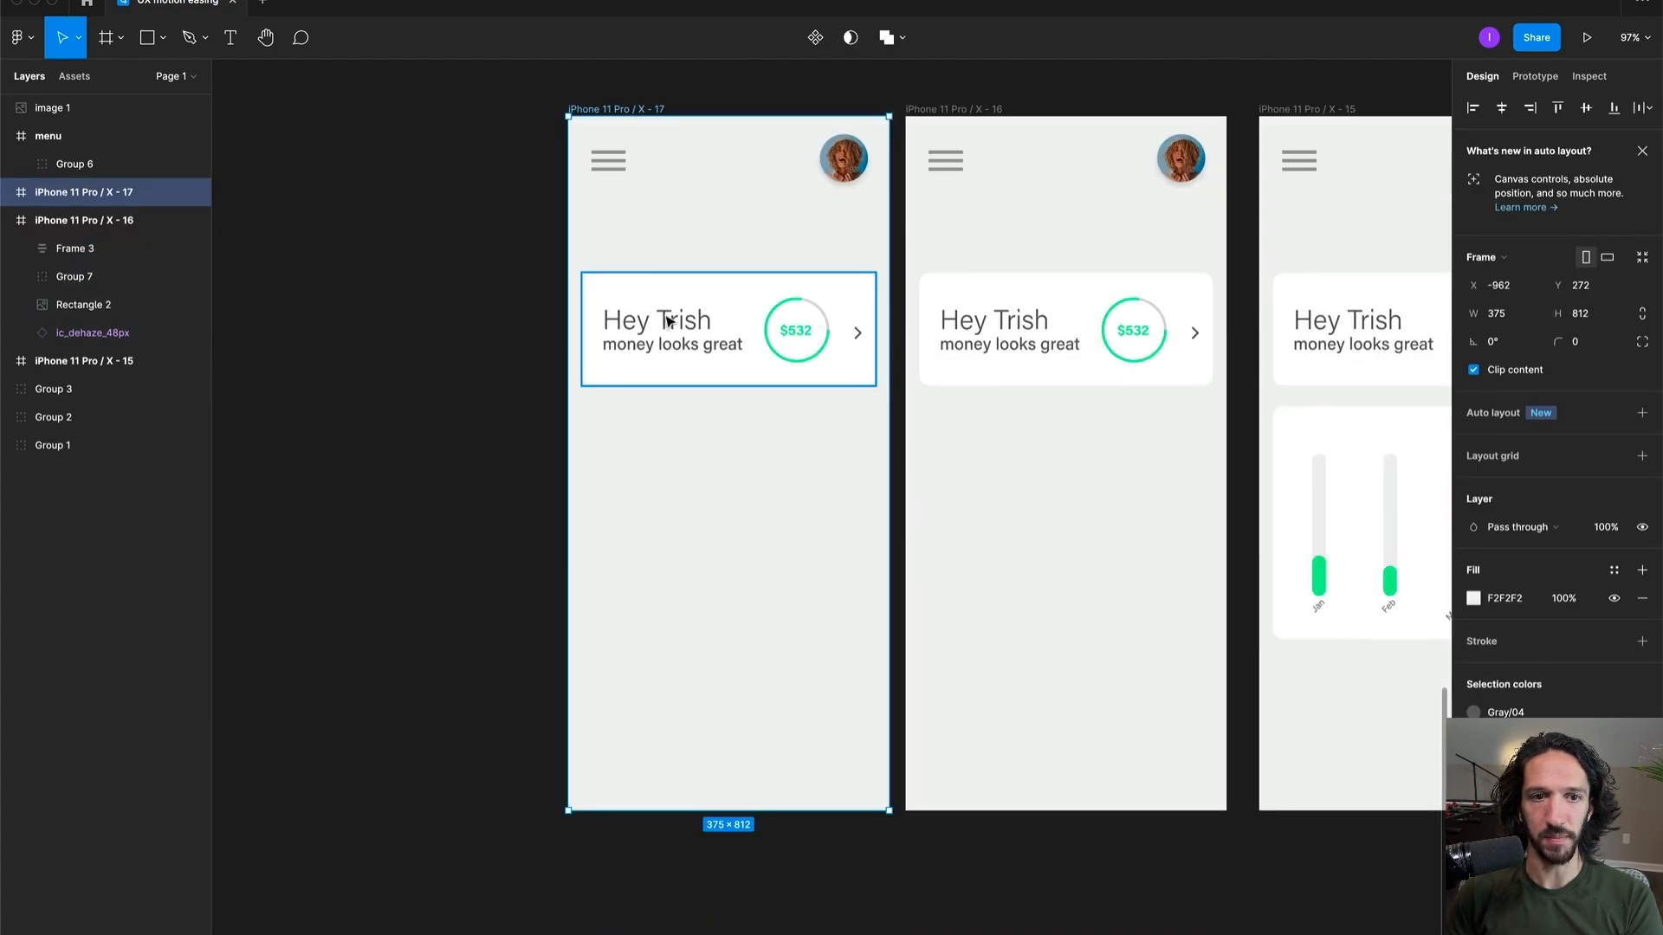
Step: Move the Hey Trish card out of the duplicated frame past its left edge
click(749, 332)
drag(745, 315, 650, 328)
drag(485, 334, 411, 321)
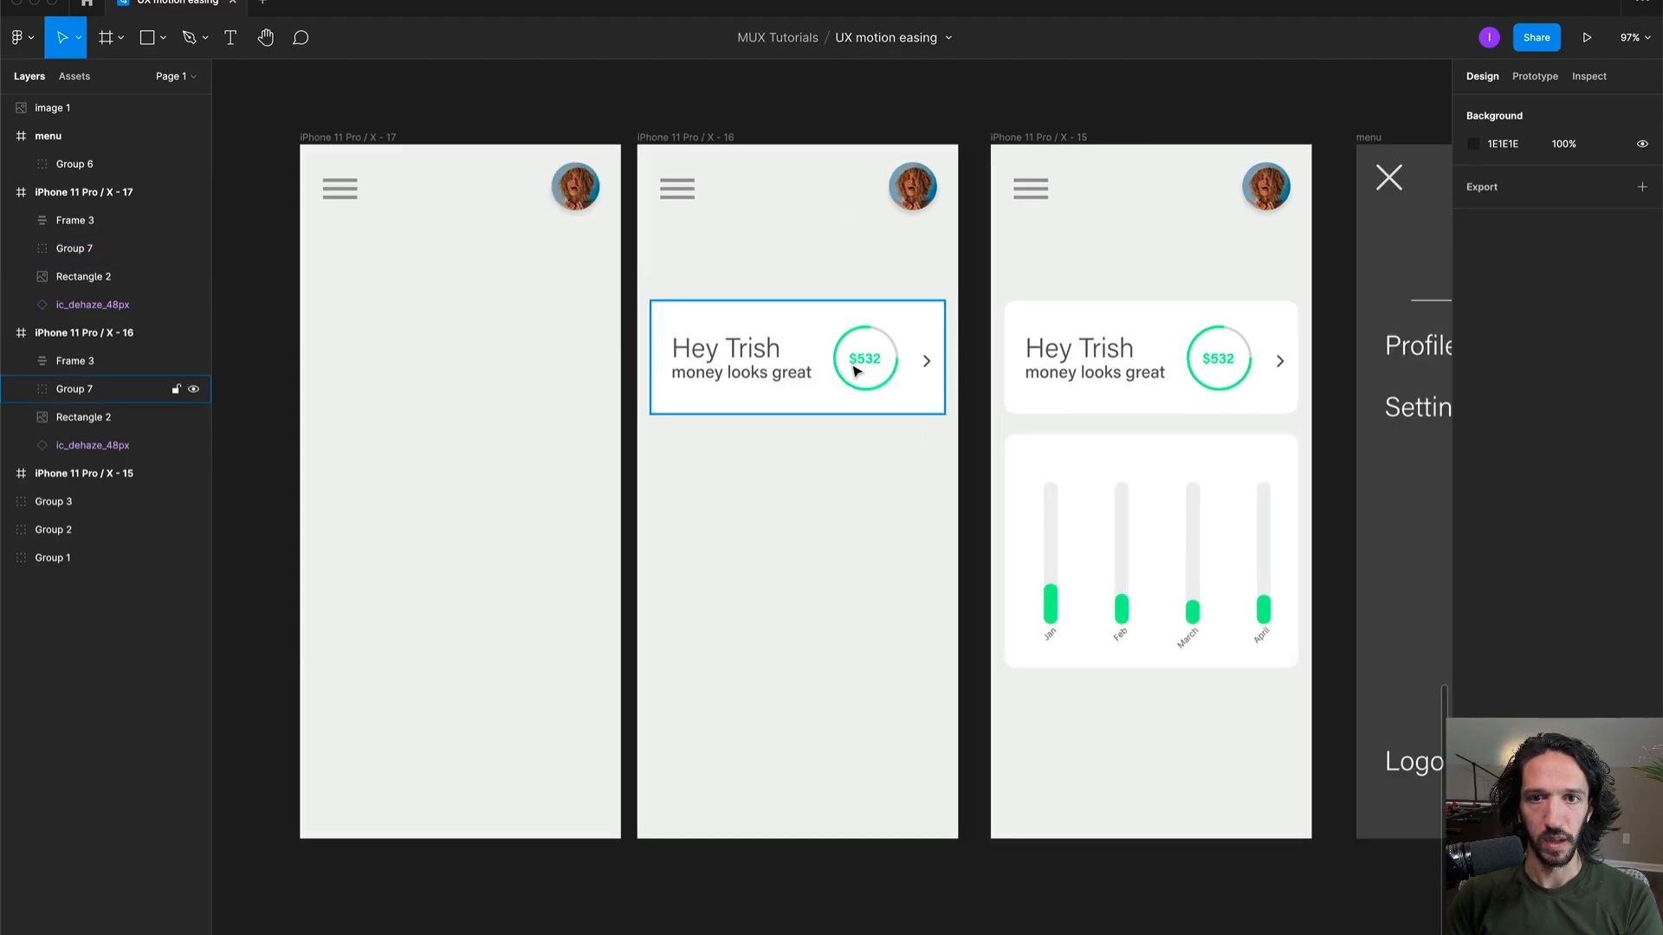
Step: Link the iPhone 11 Pro / X - 17 frame to iPhone 11 Pro / X - 16 with an After delay navigation of 800 ms
click(1525, 77)
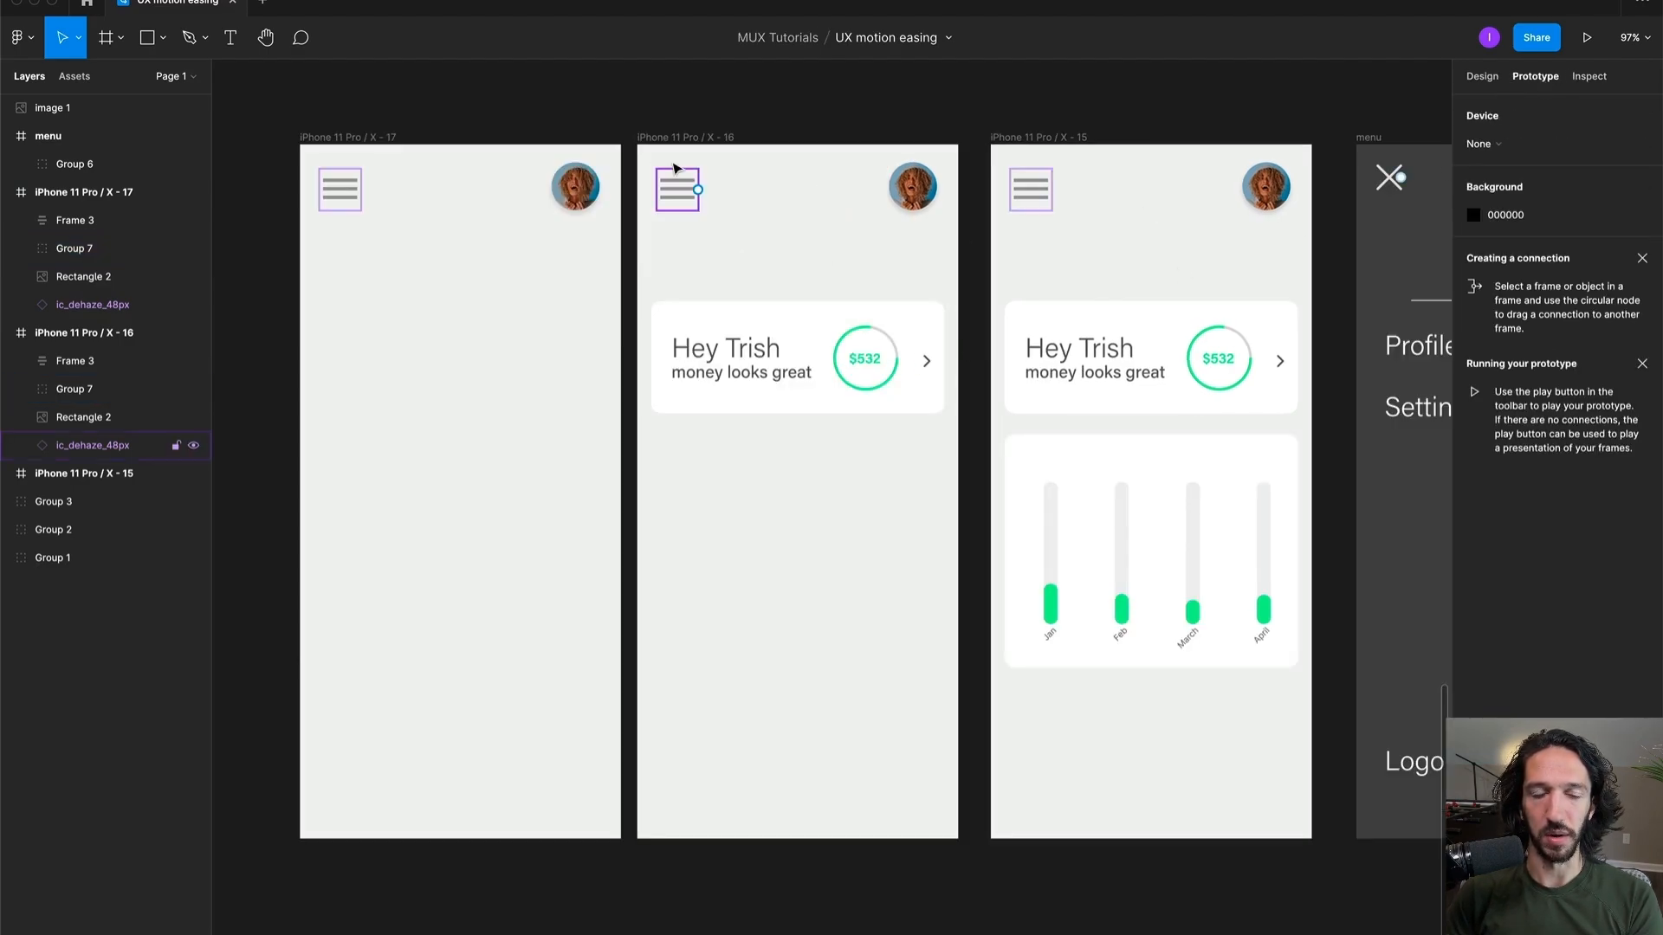
click(382, 138)
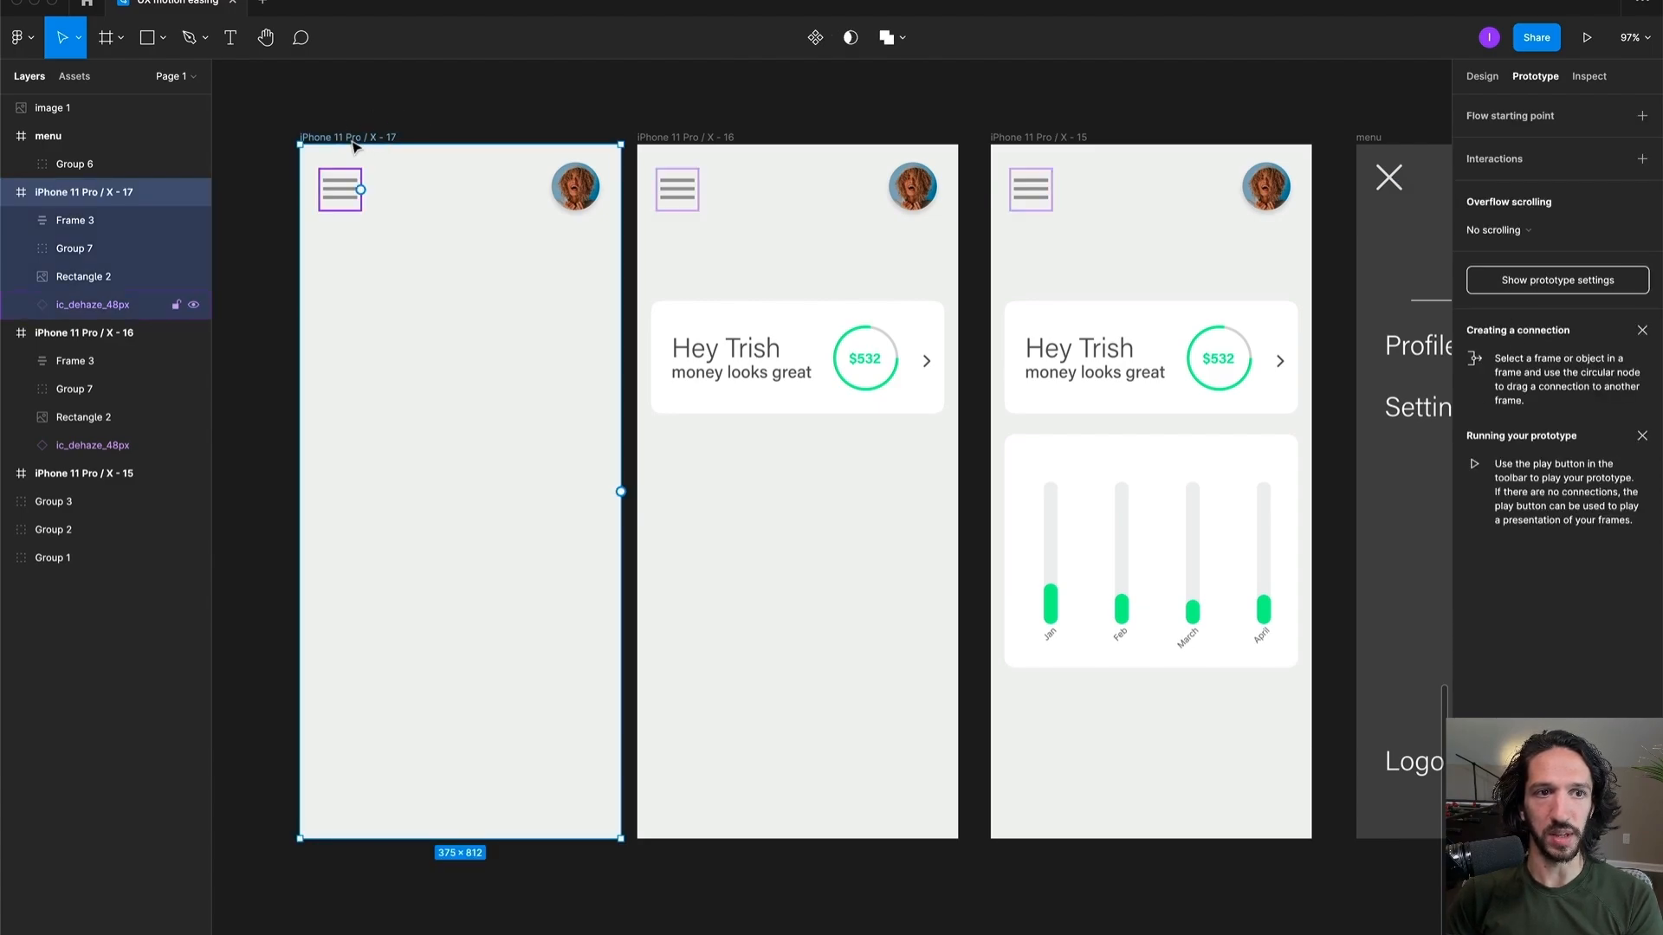
drag(620, 492, 677, 502)
click(1321, 259)
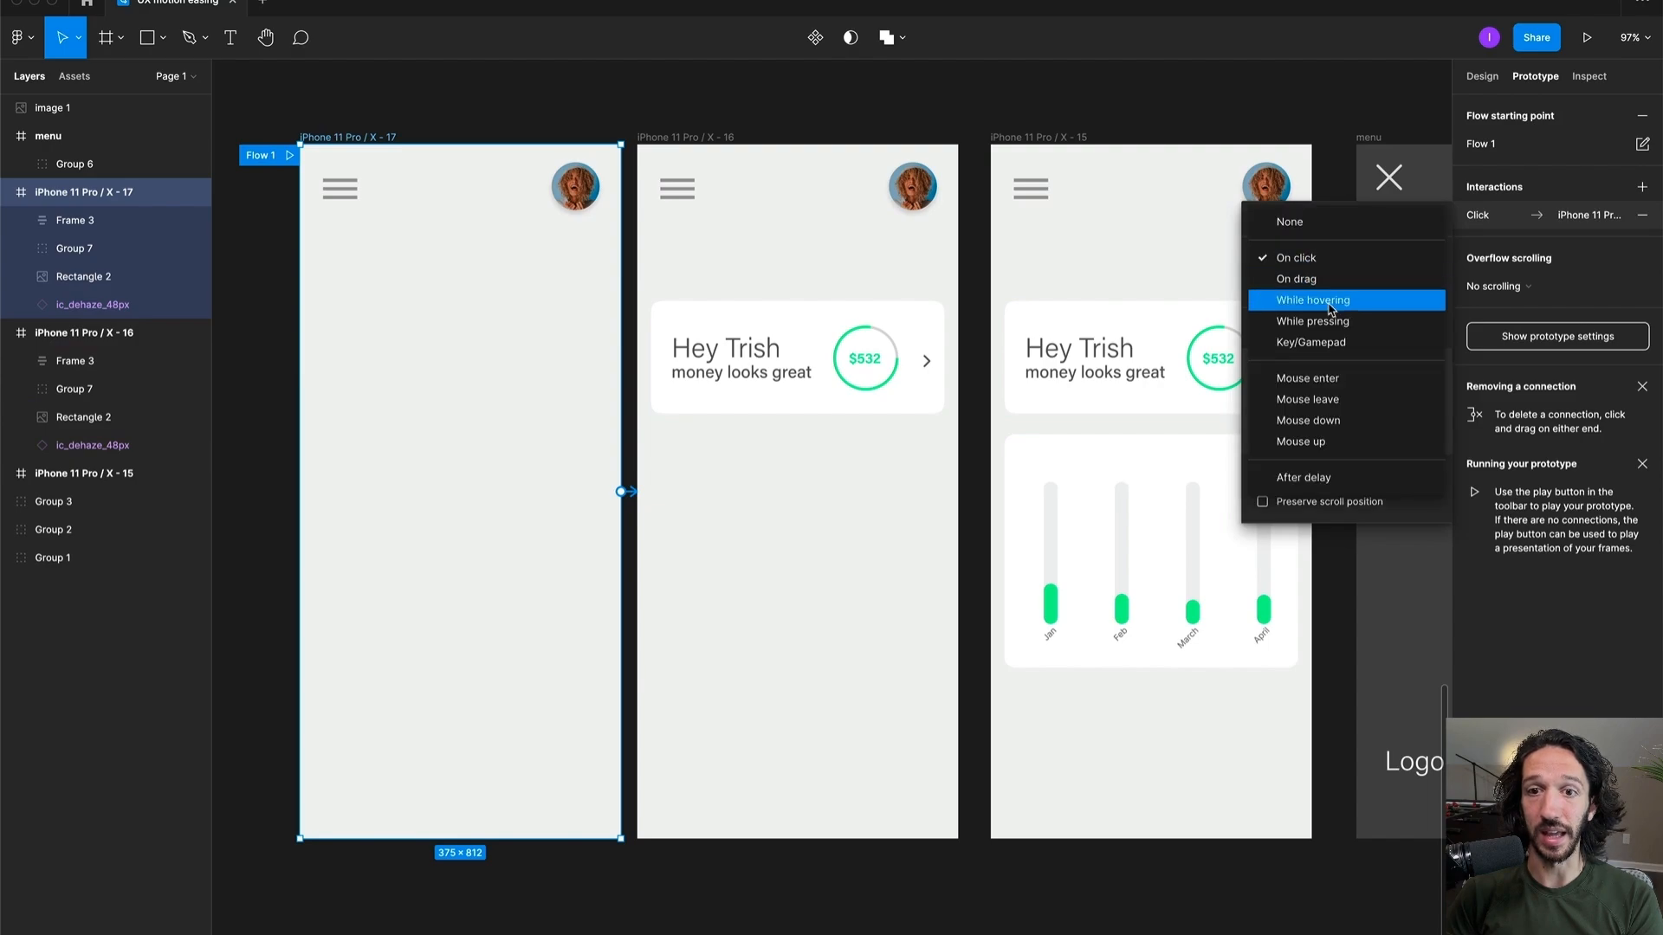
click(1290, 475)
click(1411, 259)
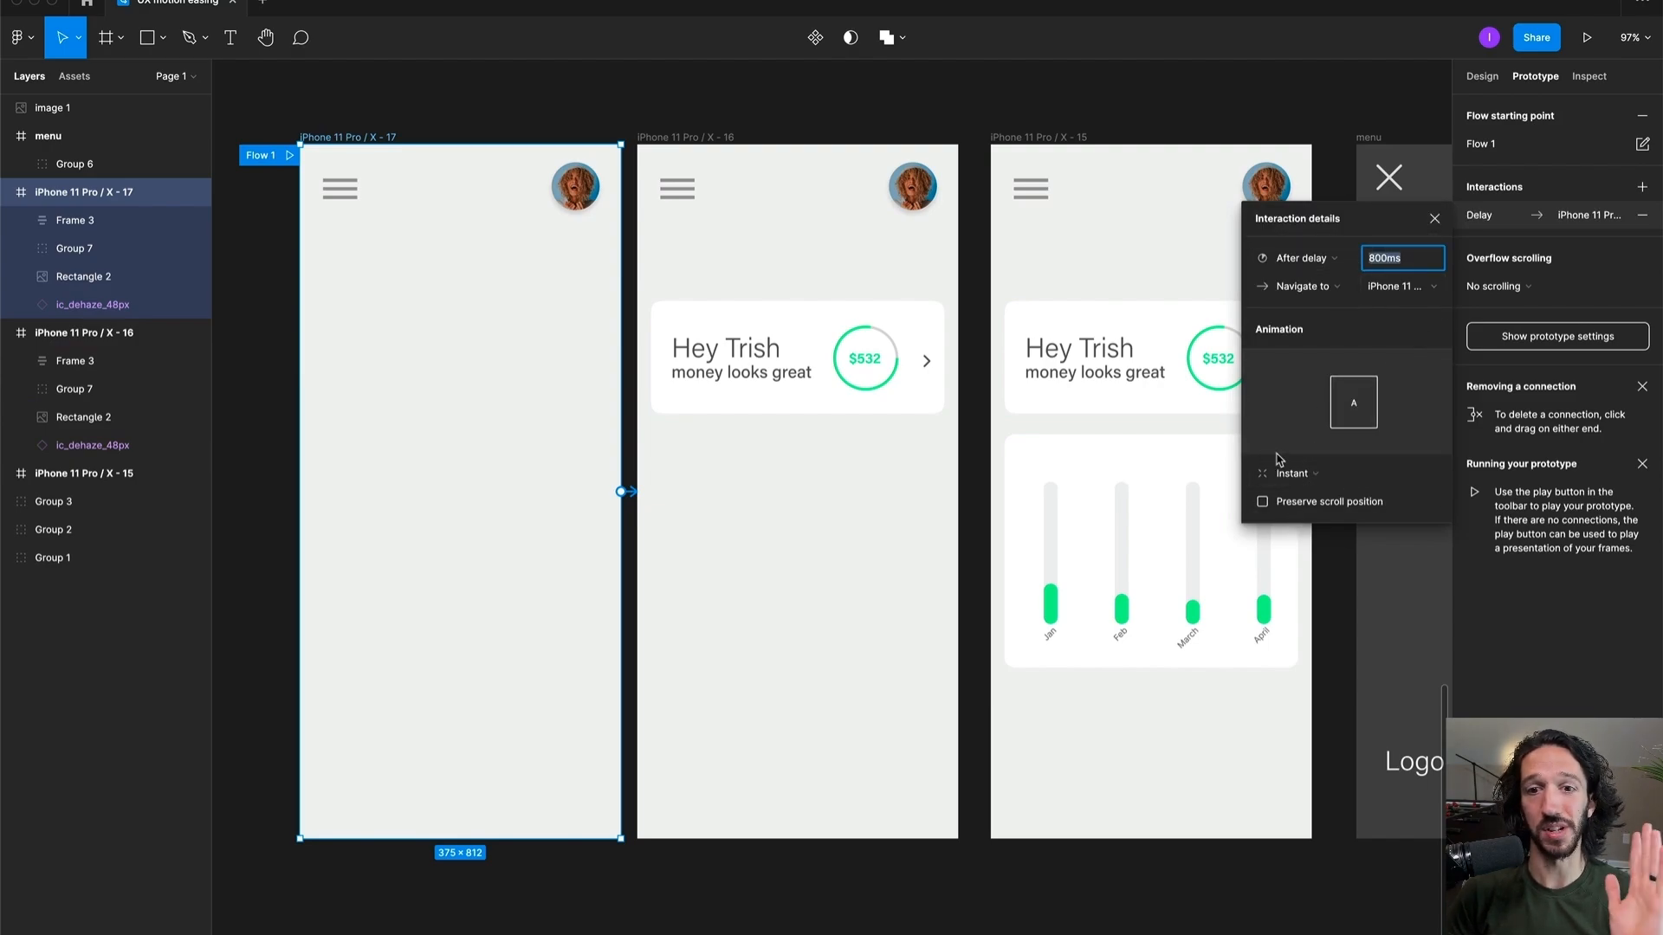
Step: Link the iPhone 11 Pro / X - 16 frame to iPhone 11 Pro / X - 15 with an After delay navigation of 800 ms
click(717, 137)
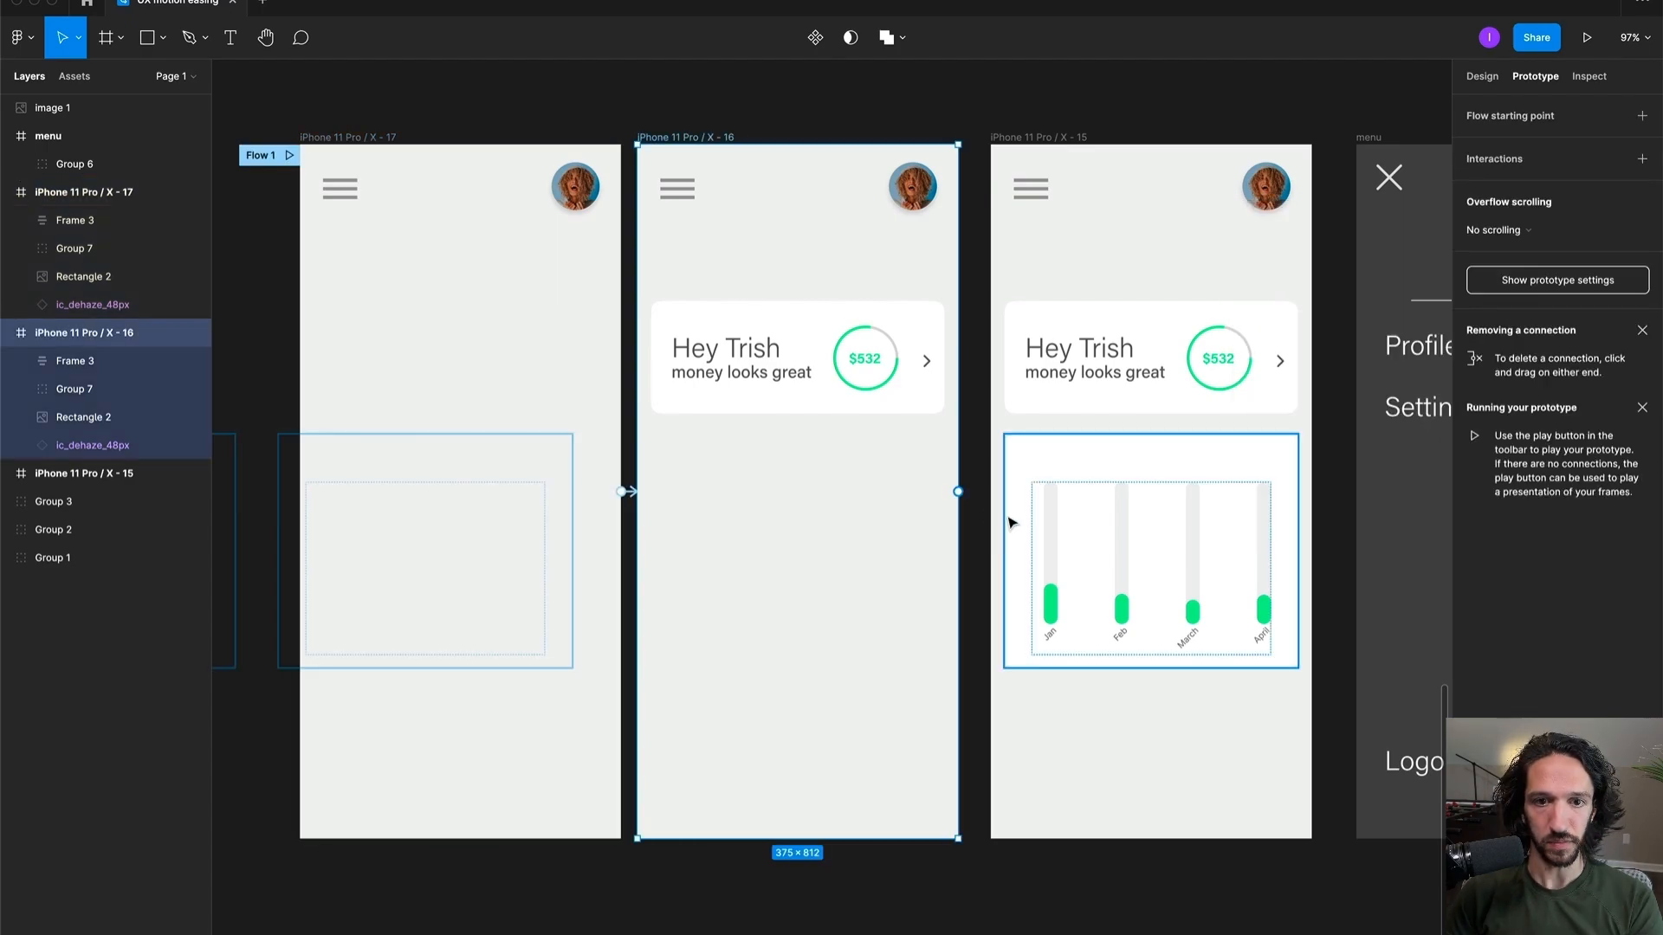
drag(959, 492, 1048, 506)
click(1290, 227)
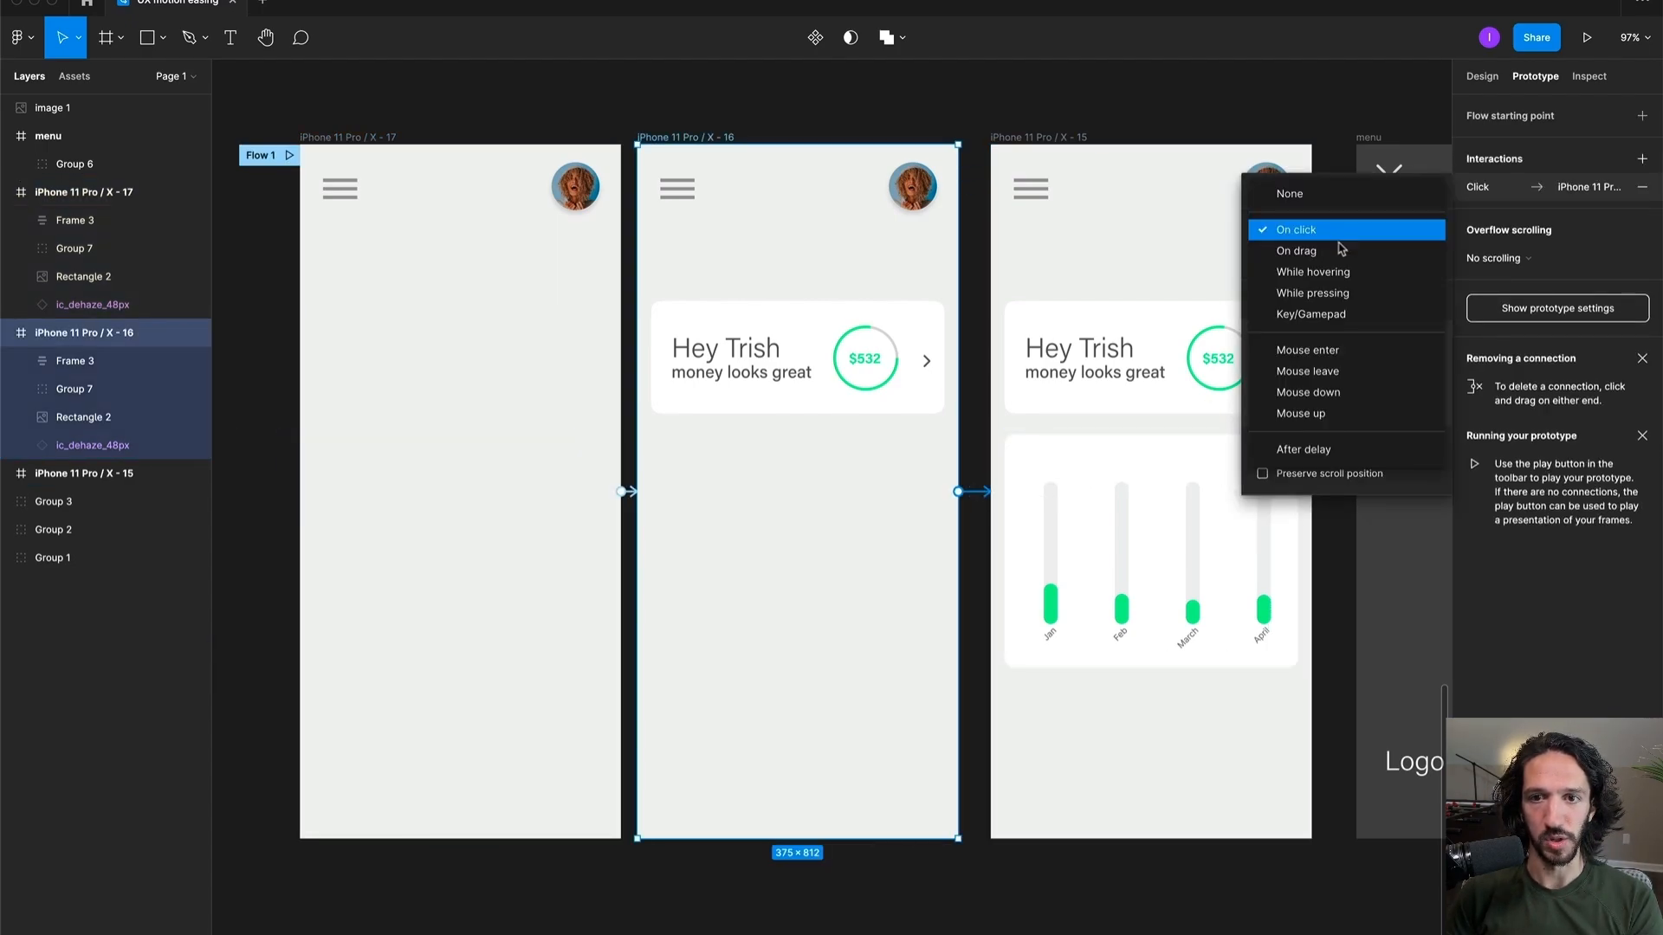
click(1303, 449)
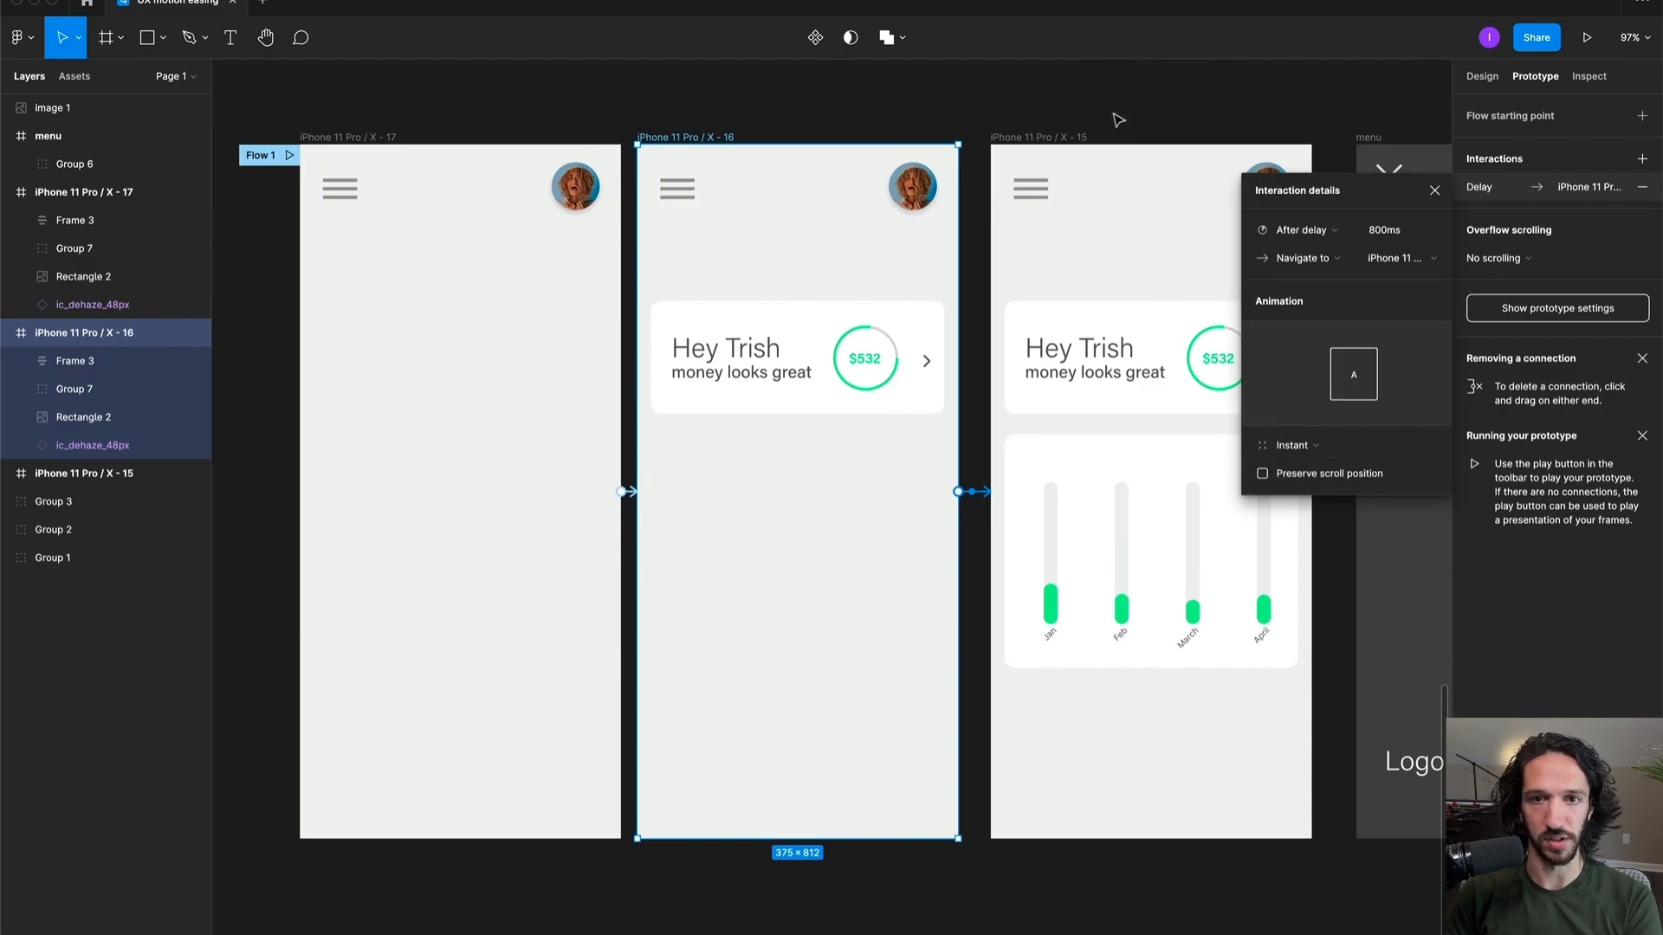
click(1227, 118)
Step: Link the hamburger icon in iPhone 11 Pro / X - 15 to the menu frame with an On click, Open overlay interaction
drag(1080, 118, 779, 130)
click(732, 201)
drag(750, 202, 1153, 184)
click(1317, 187)
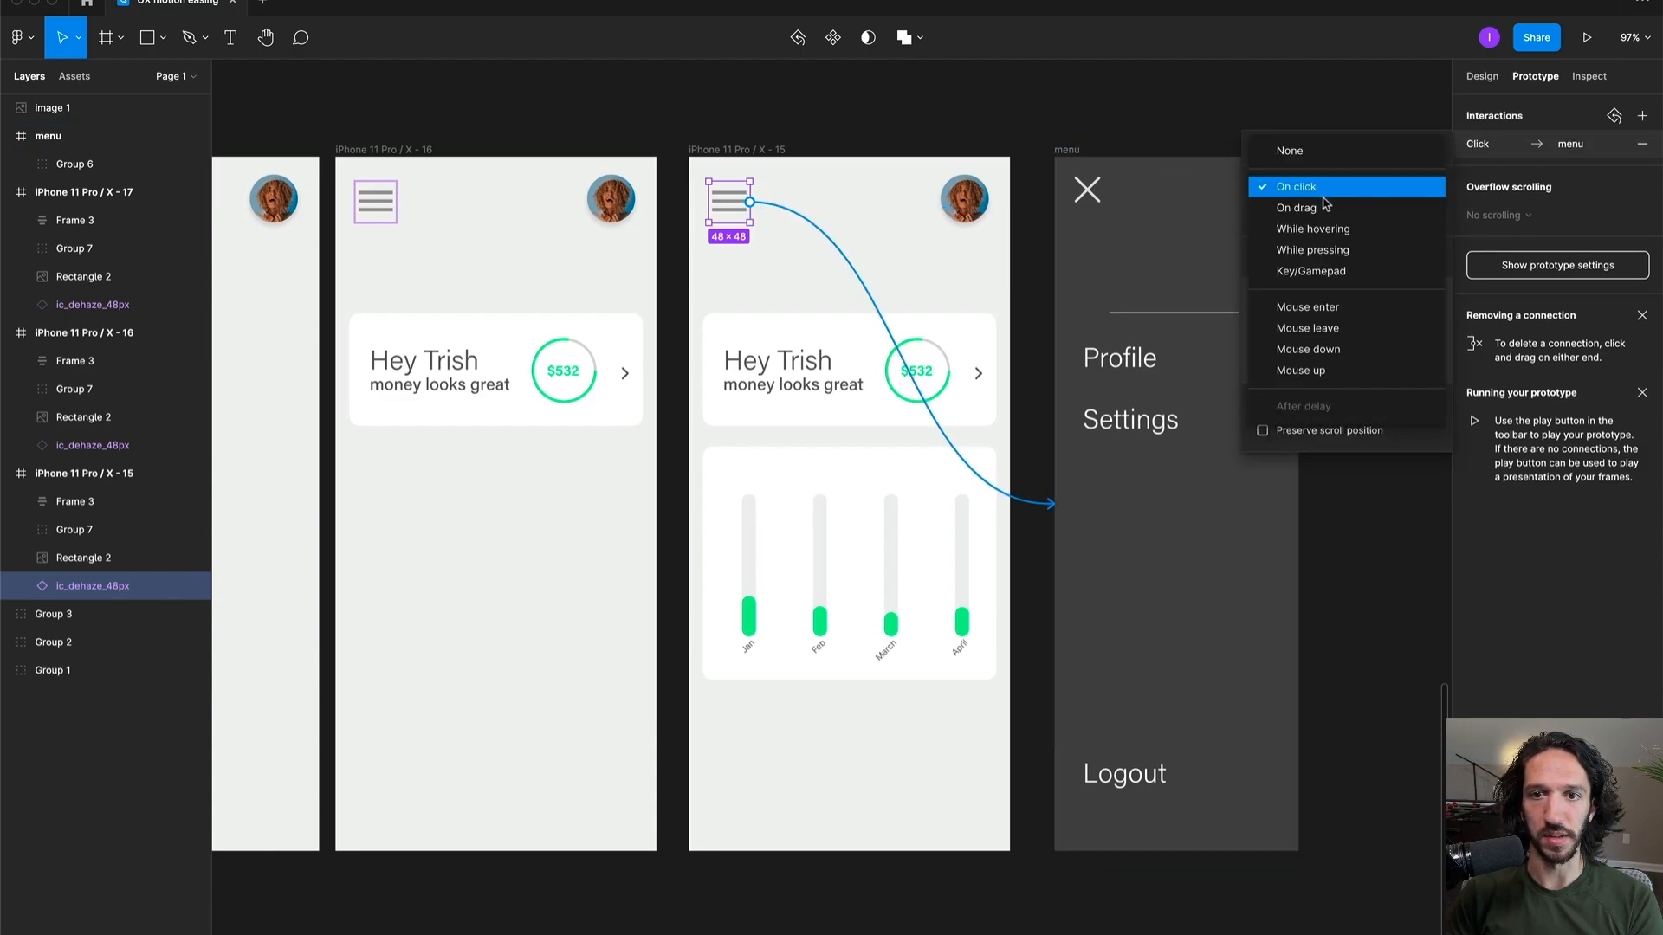
click(1316, 196)
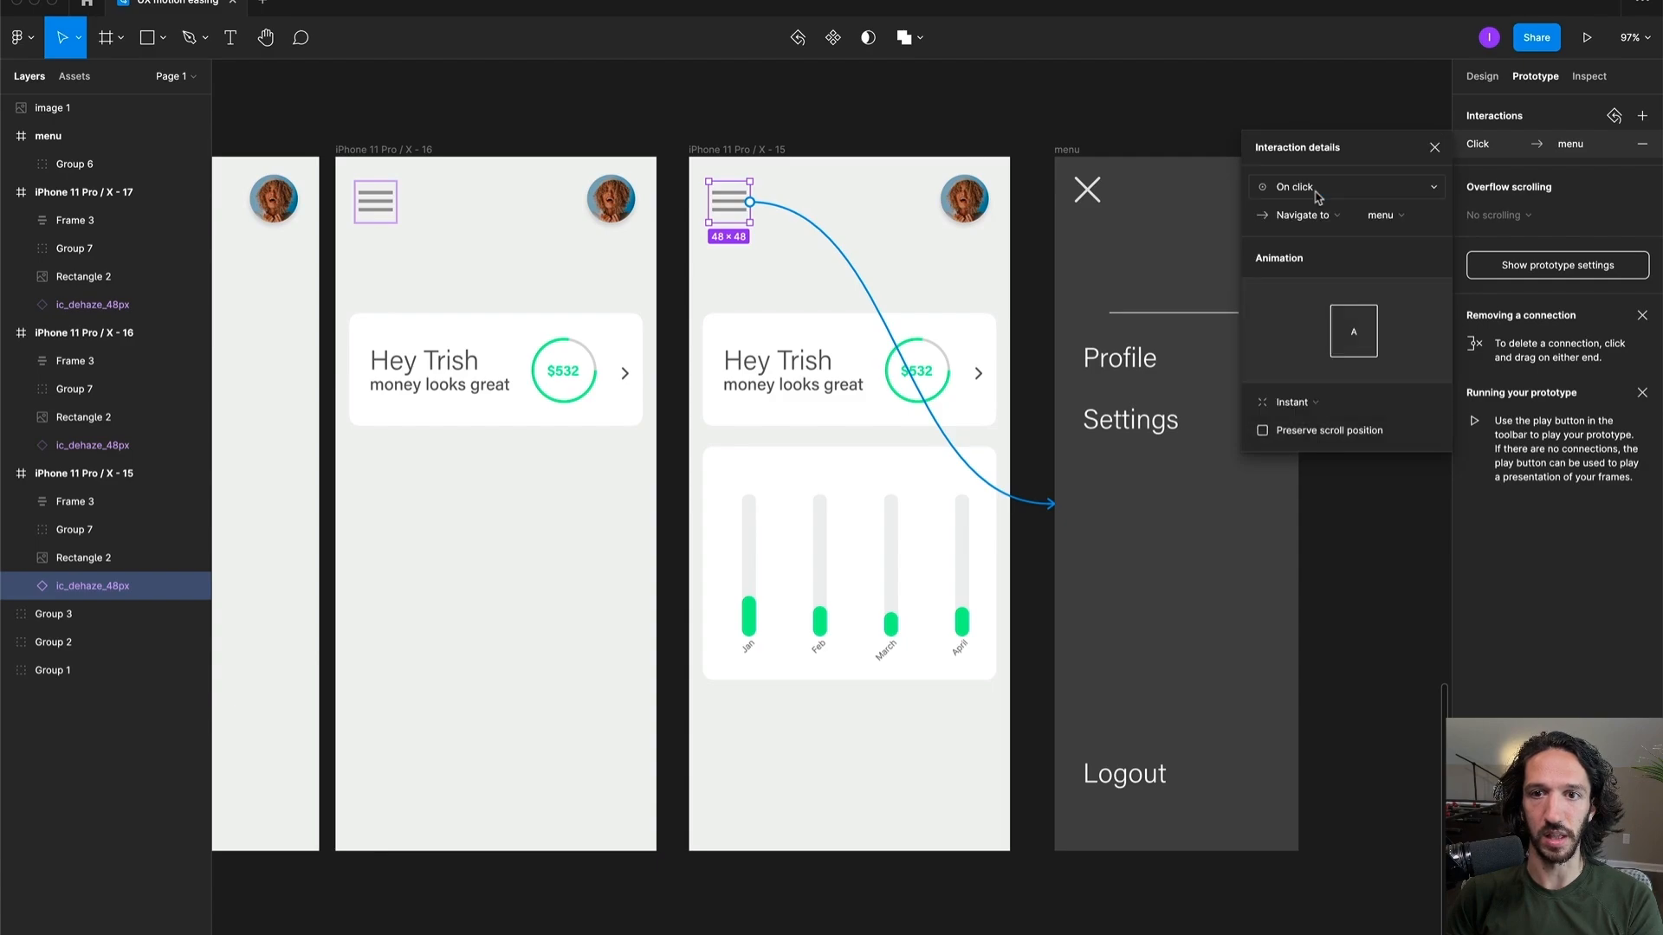
click(1319, 219)
click(1303, 279)
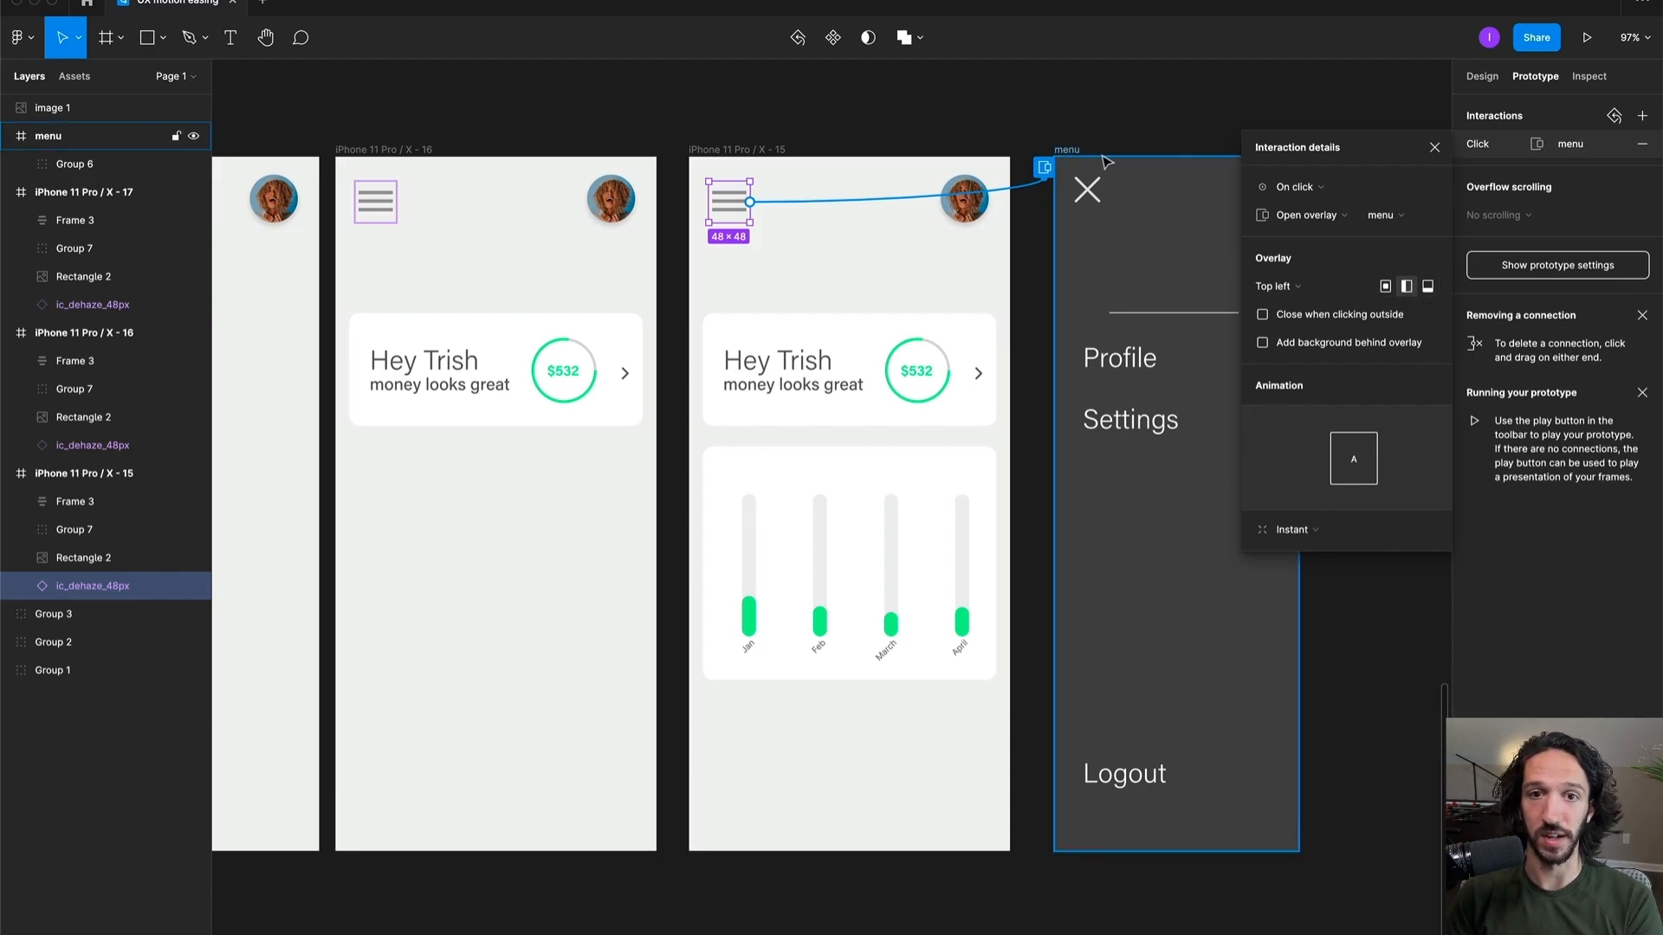
Step: Check the trigger and action options of the interaction on the menu frame's X icon
click(1088, 187)
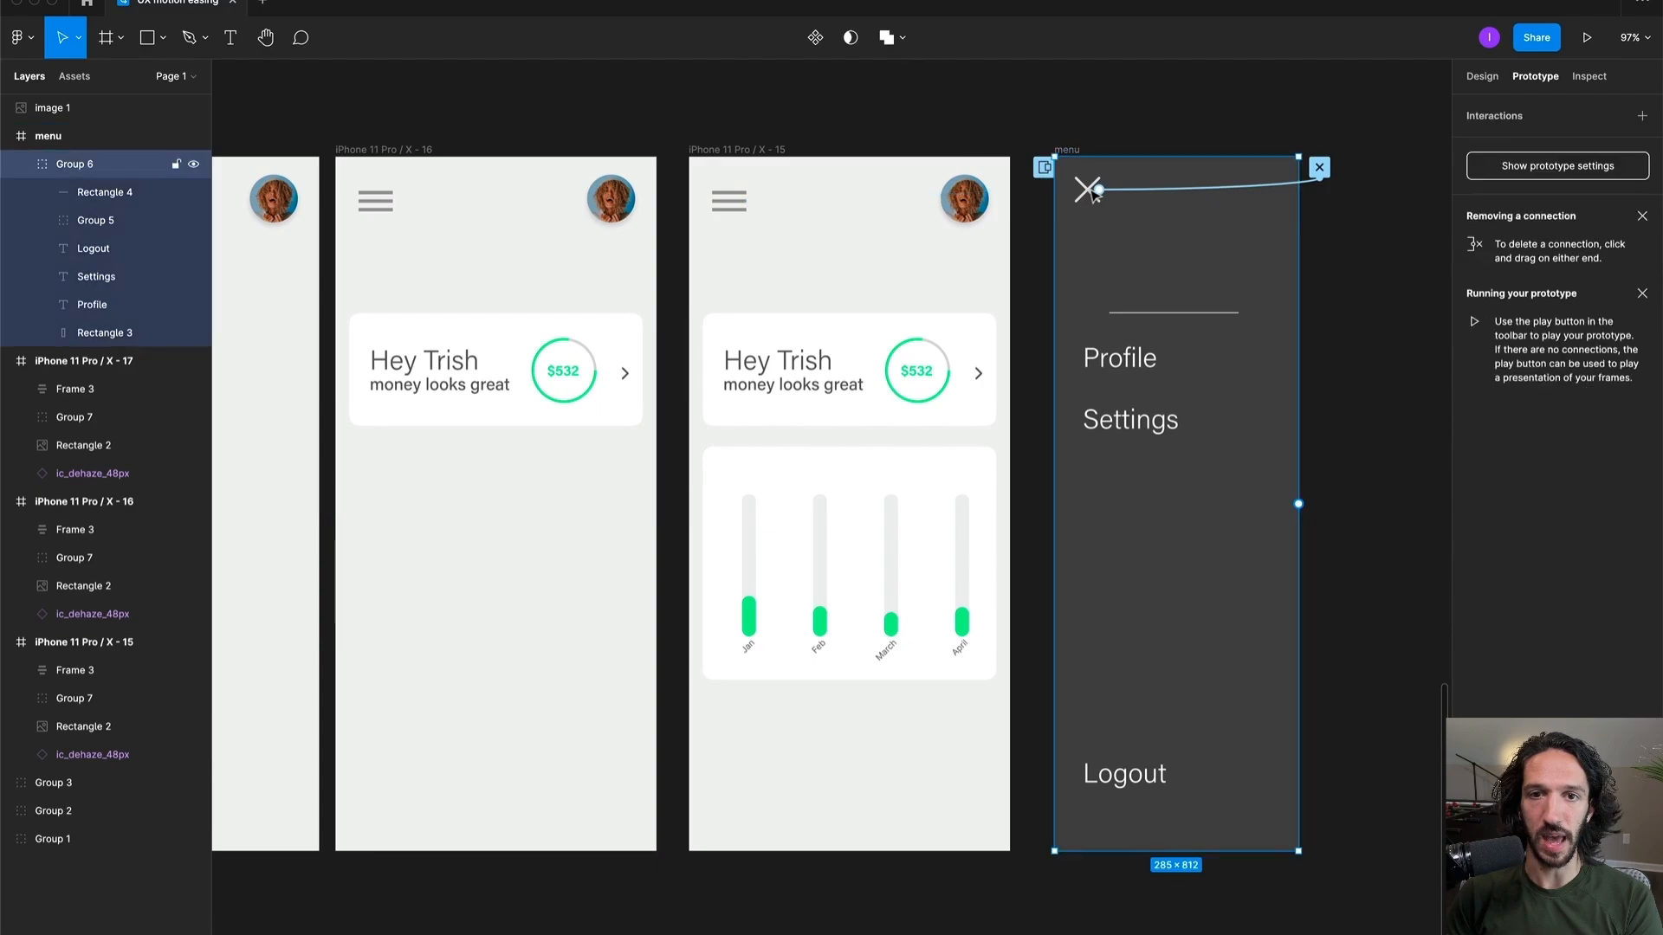
double_click(1093, 193)
click(1197, 189)
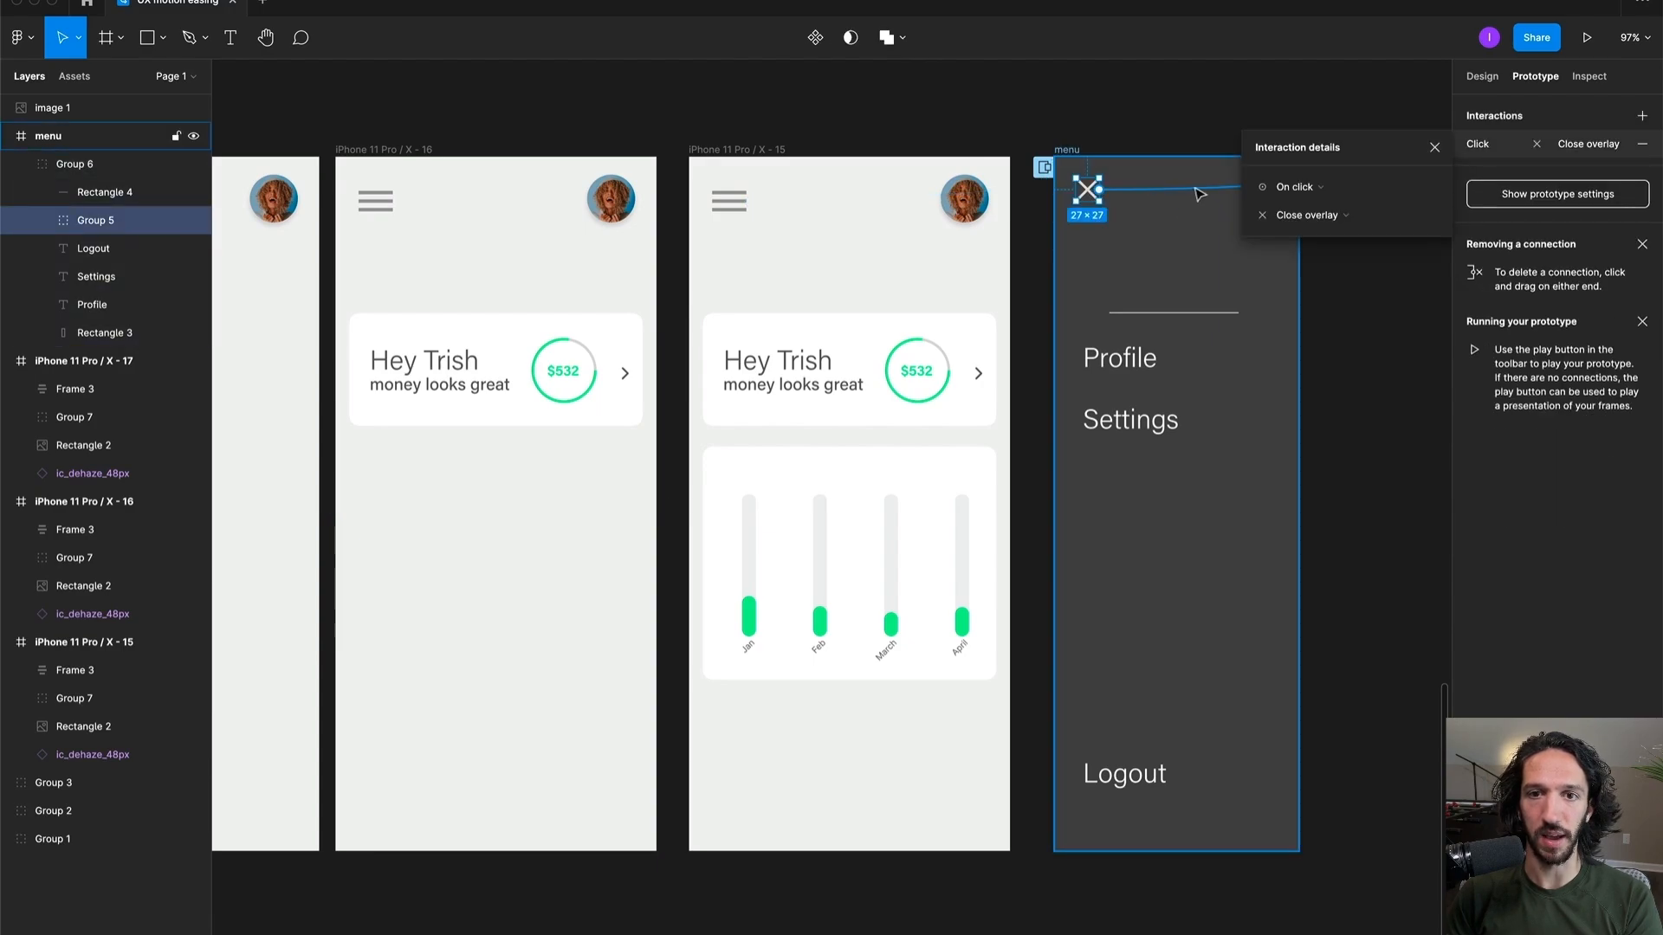
click(1312, 189)
click(1303, 208)
click(1310, 217)
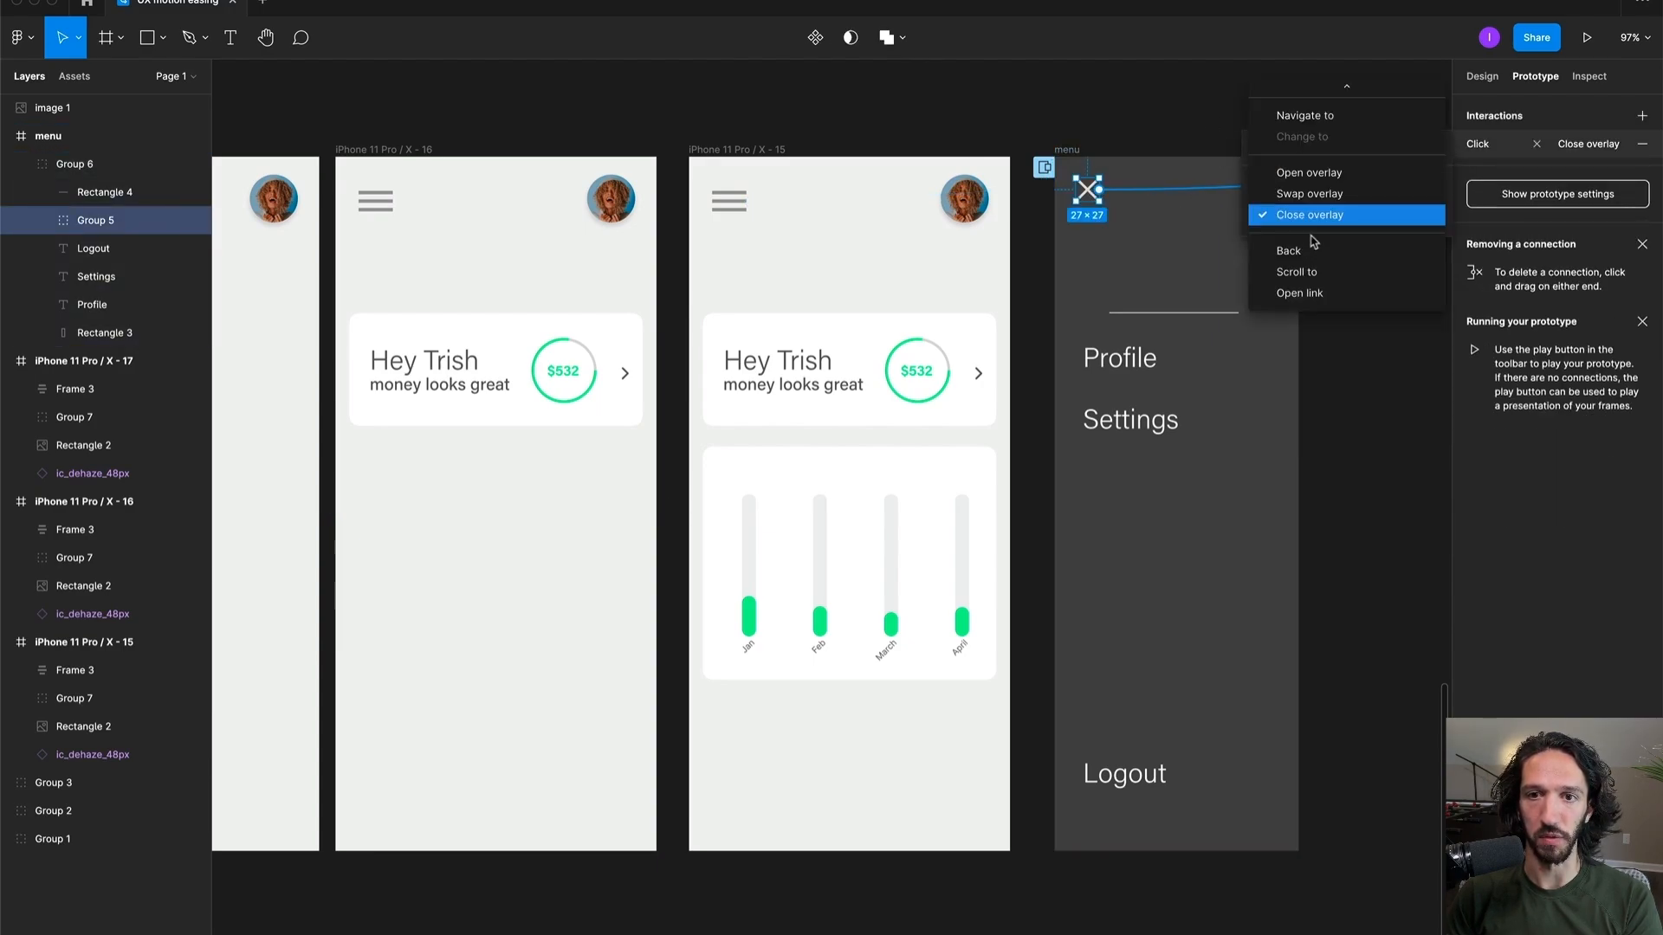
click(1161, 235)
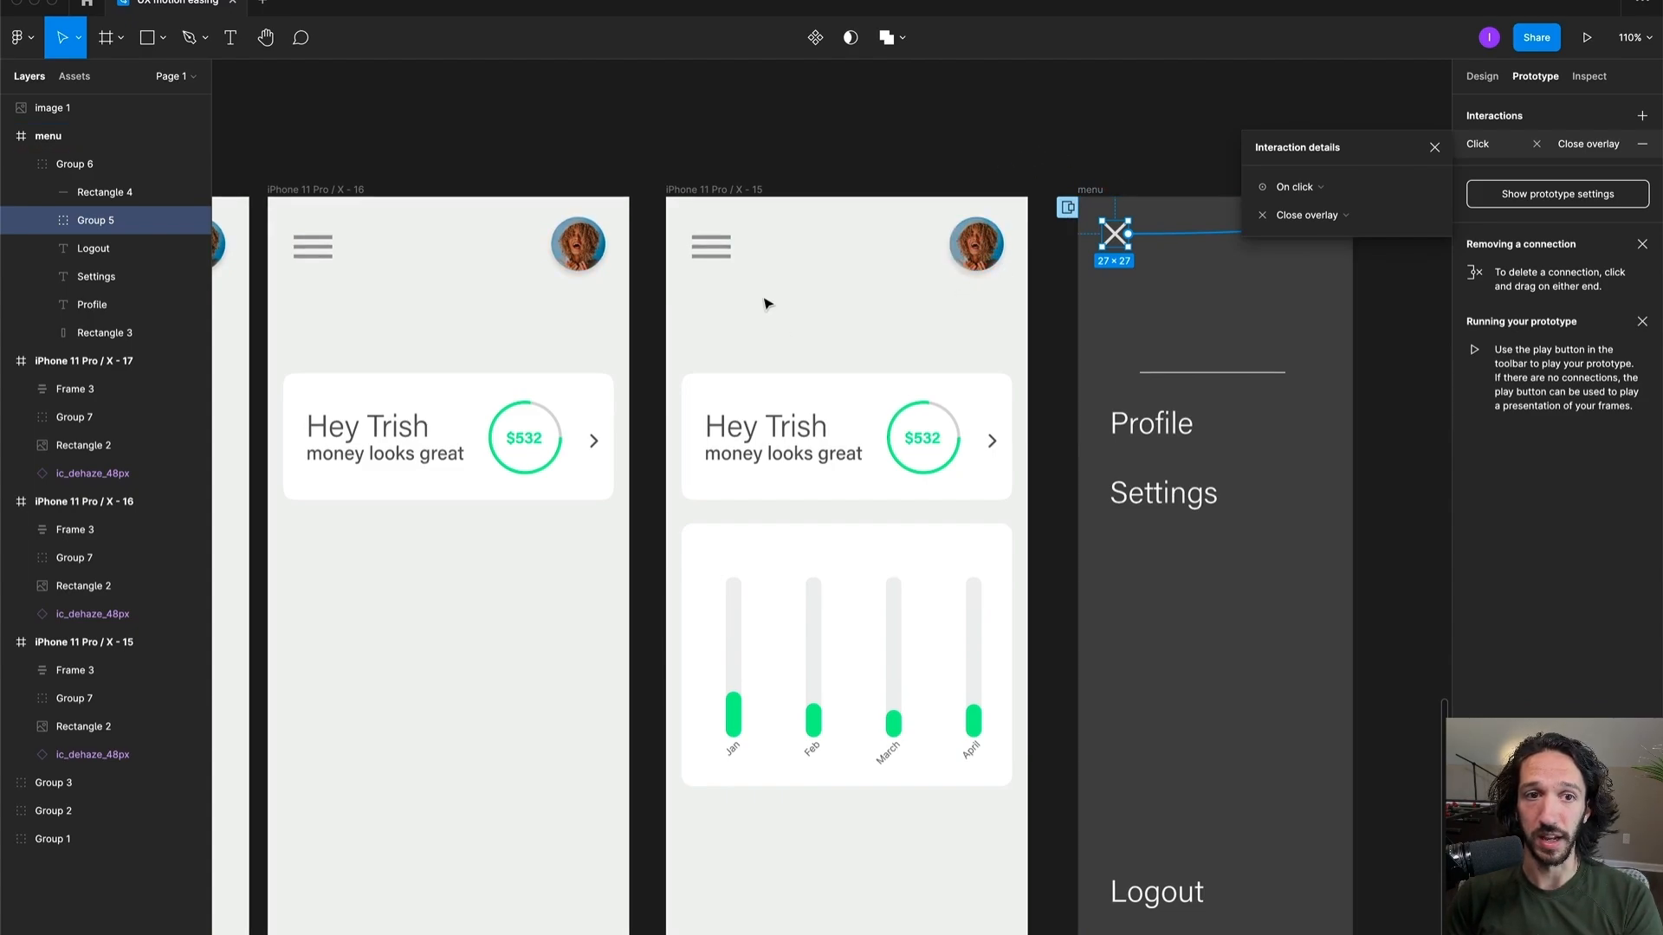
Step: Present the prototype flow and restart it to watch the delayed transitions between the screens
click(932, 163)
drag(831, 161, 996, 170)
scroll(996, 170, down, 2)
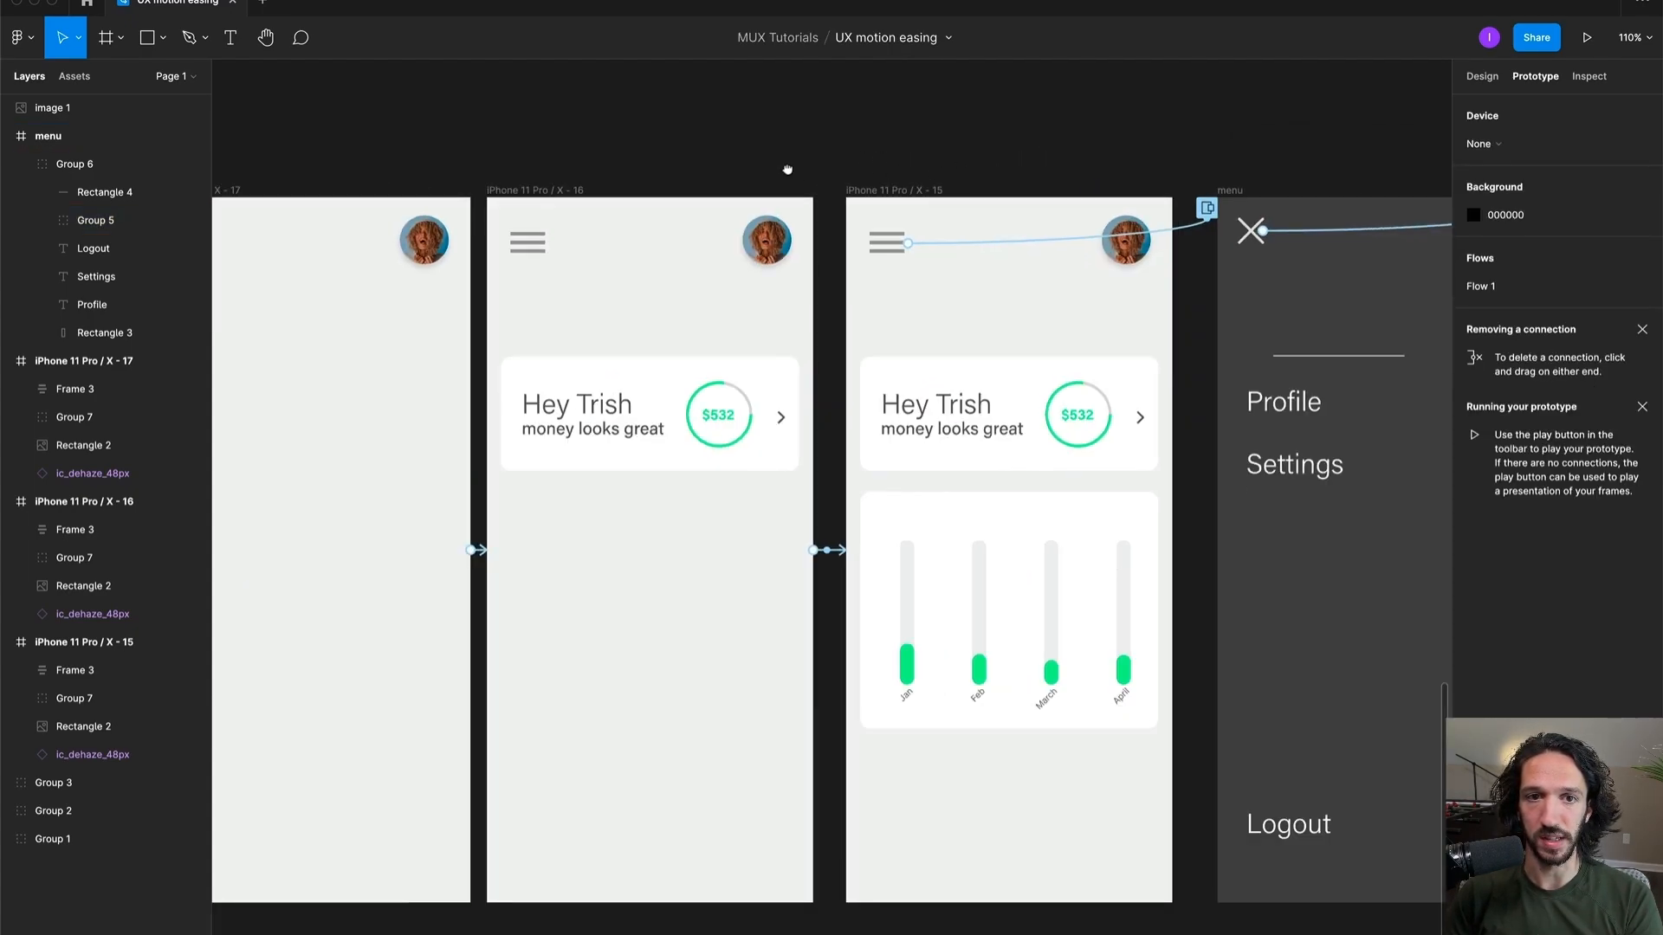
scroll(787, 170, down, 2)
drag(787, 170, 910, 170)
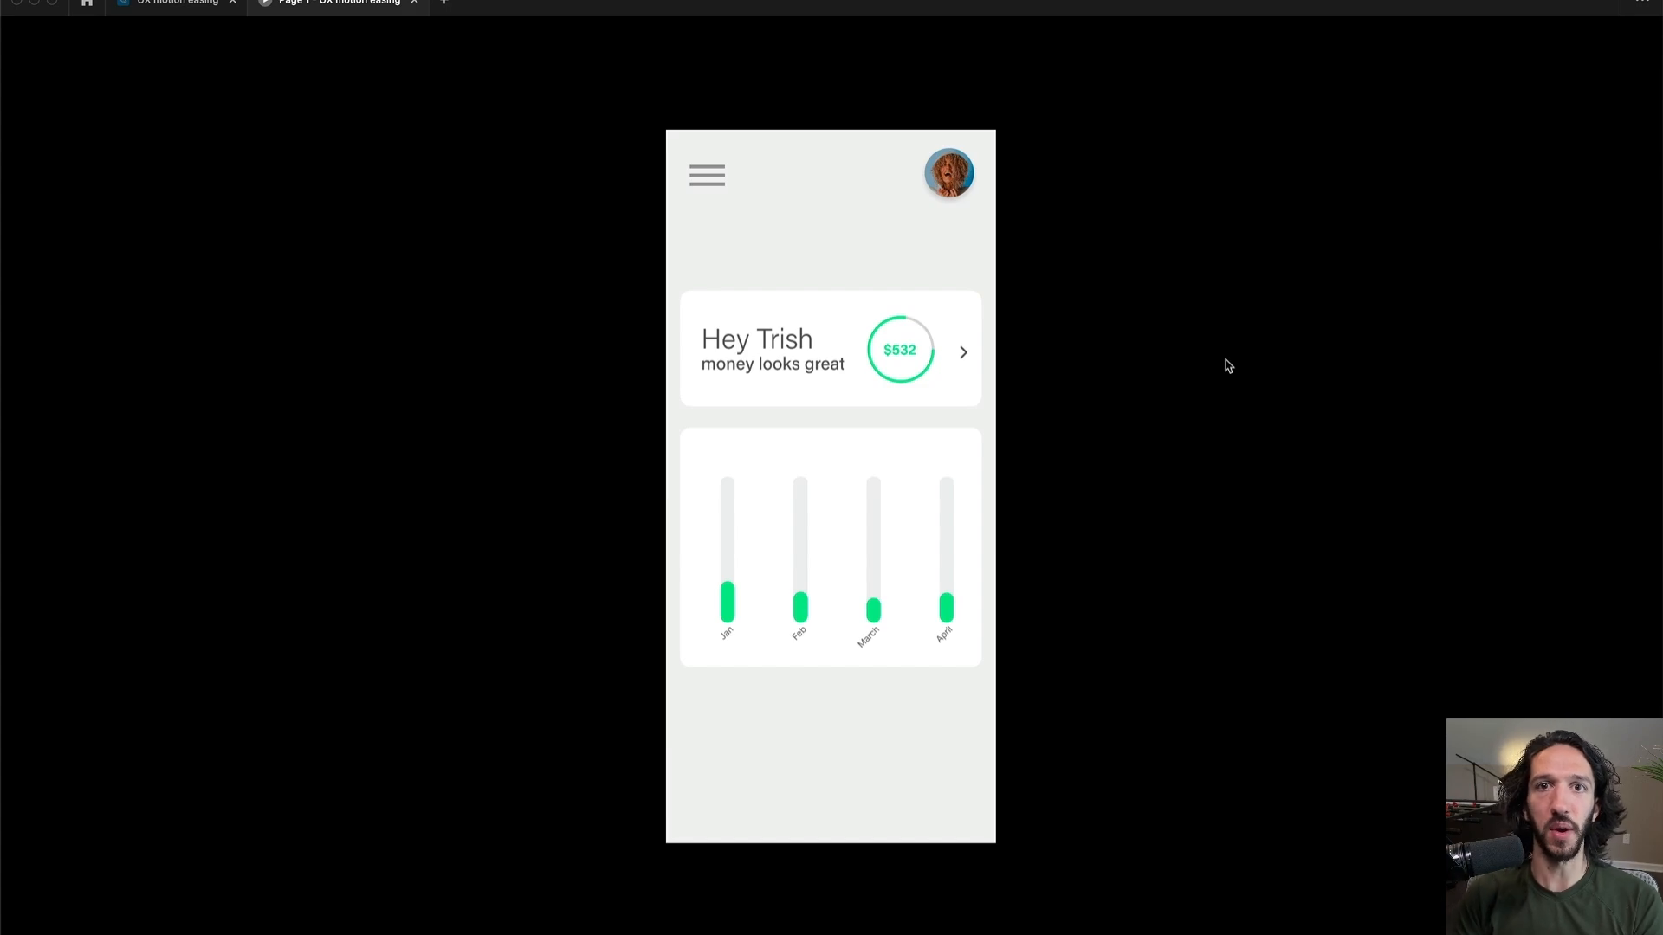
key(r)
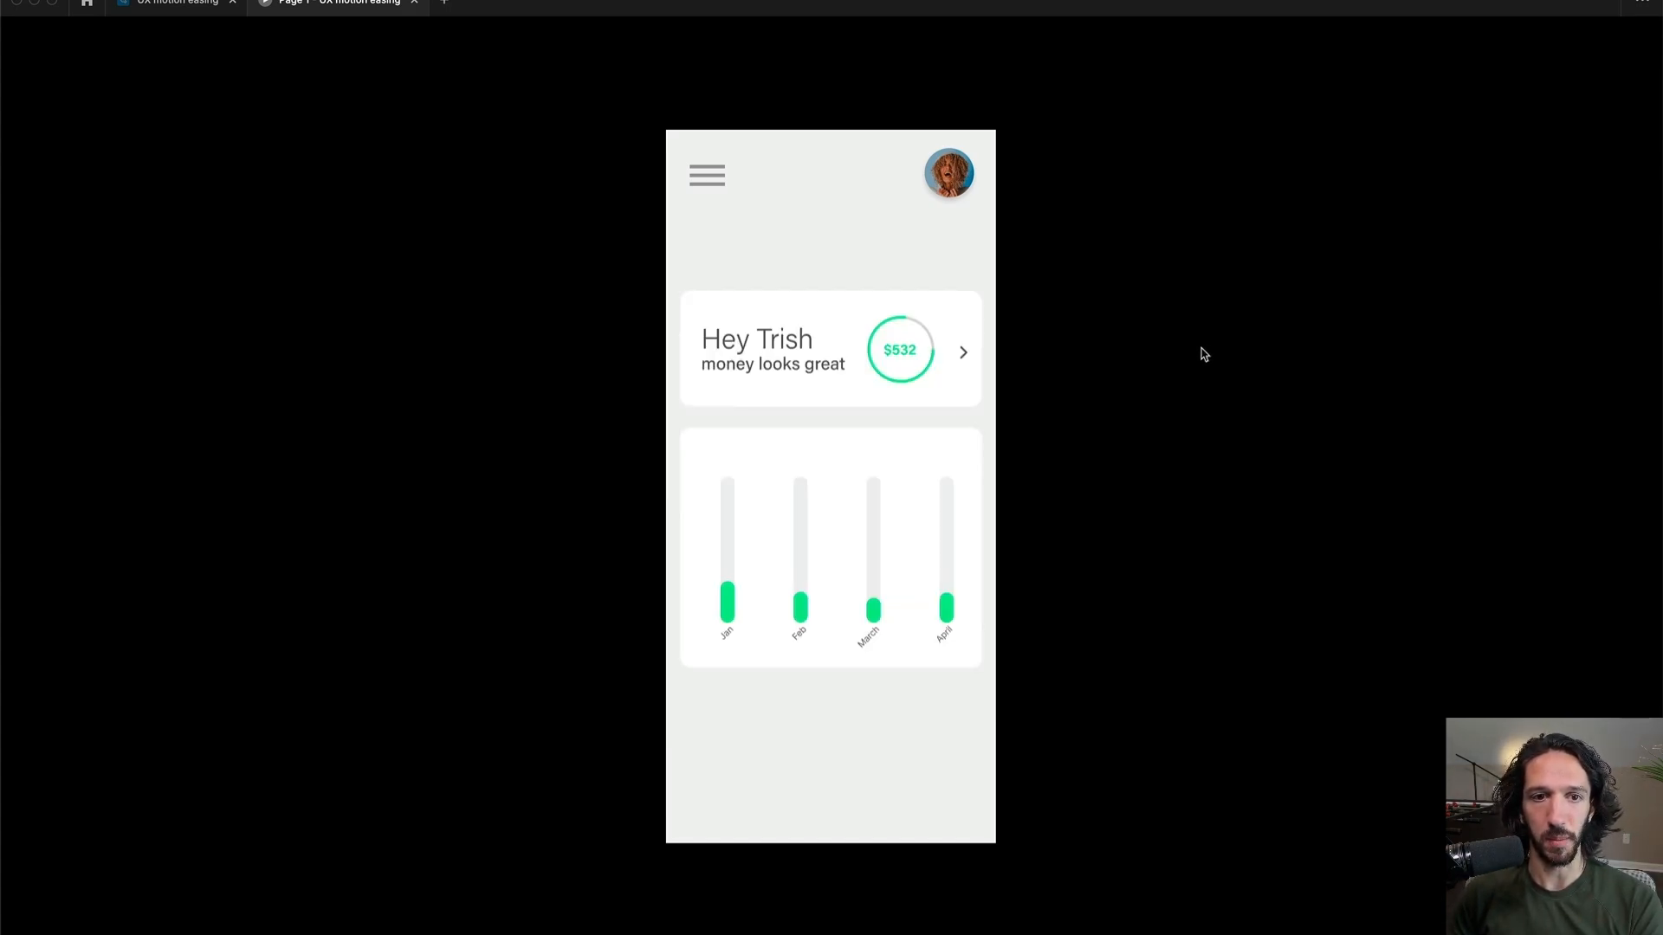
Step: Test the menu overlay in the prototype by opening it with the hamburger icon and closing it with the X repeatedly
click(717, 177)
click(699, 165)
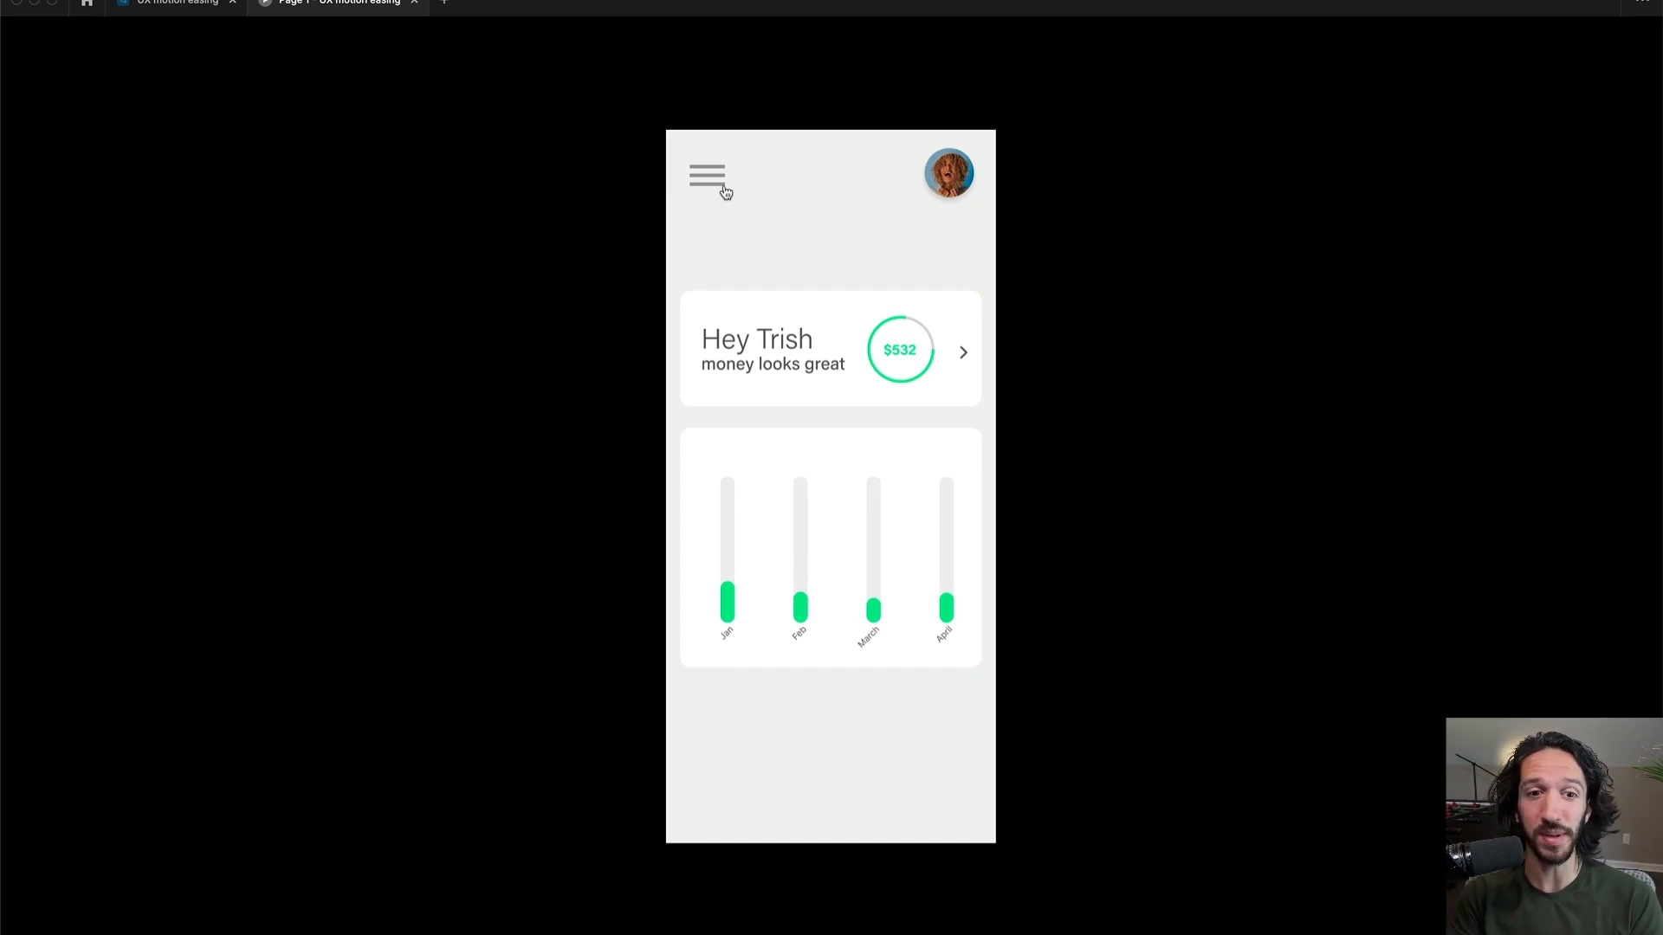
click(708, 178)
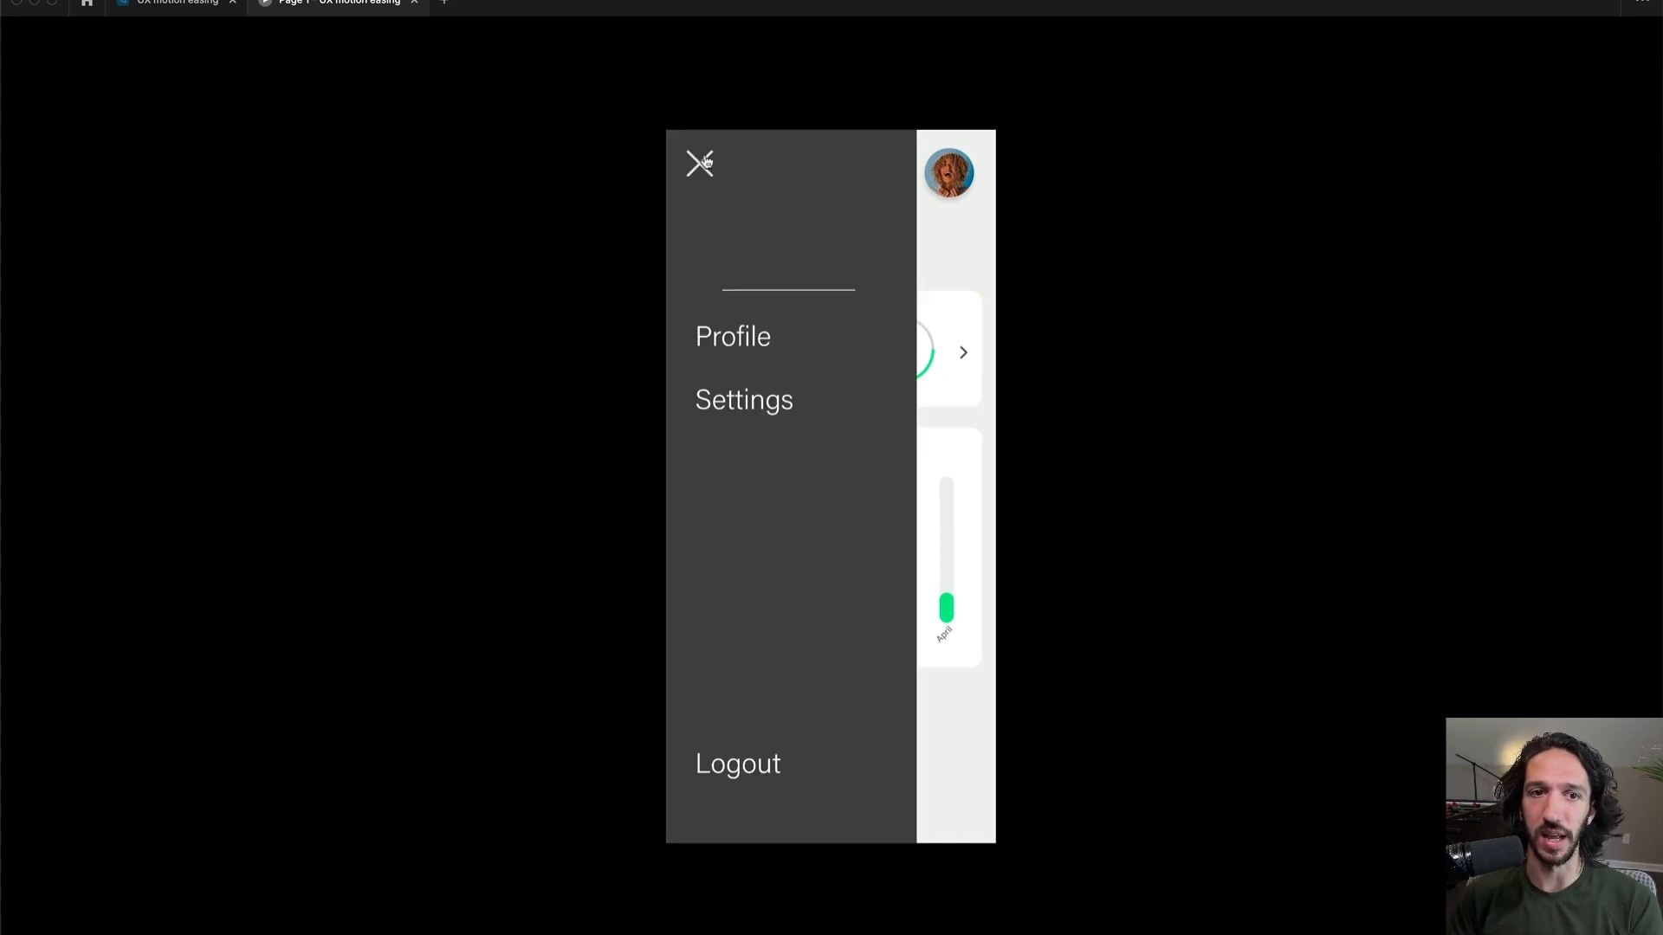
click(706, 162)
click(707, 172)
click(706, 169)
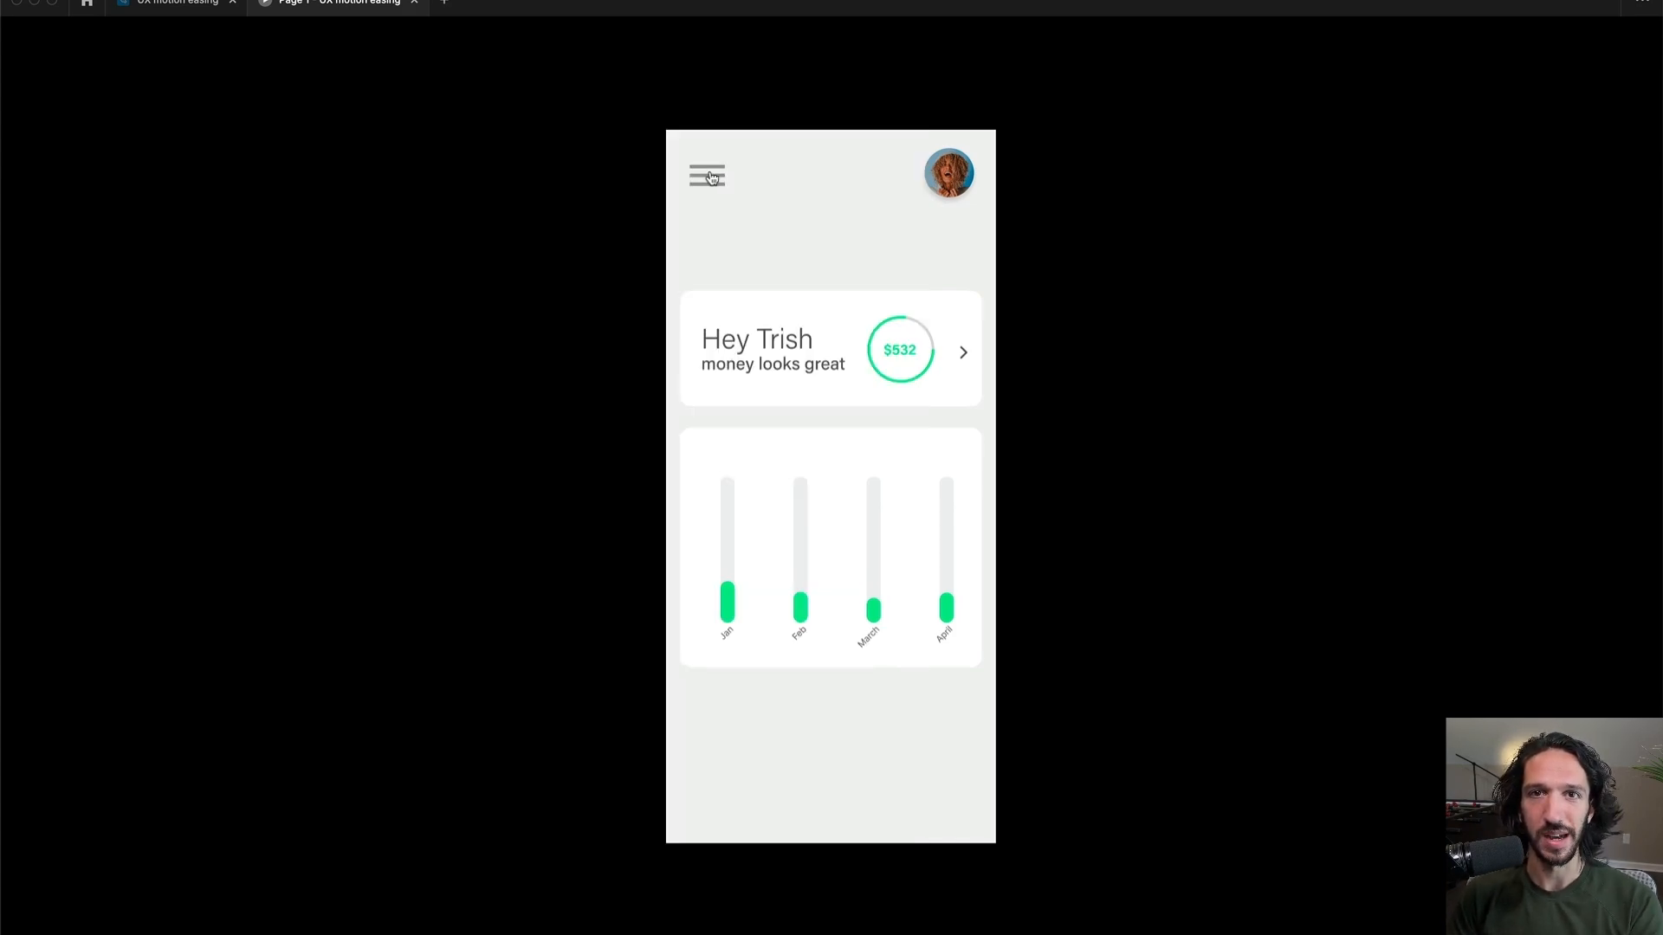
click(710, 178)
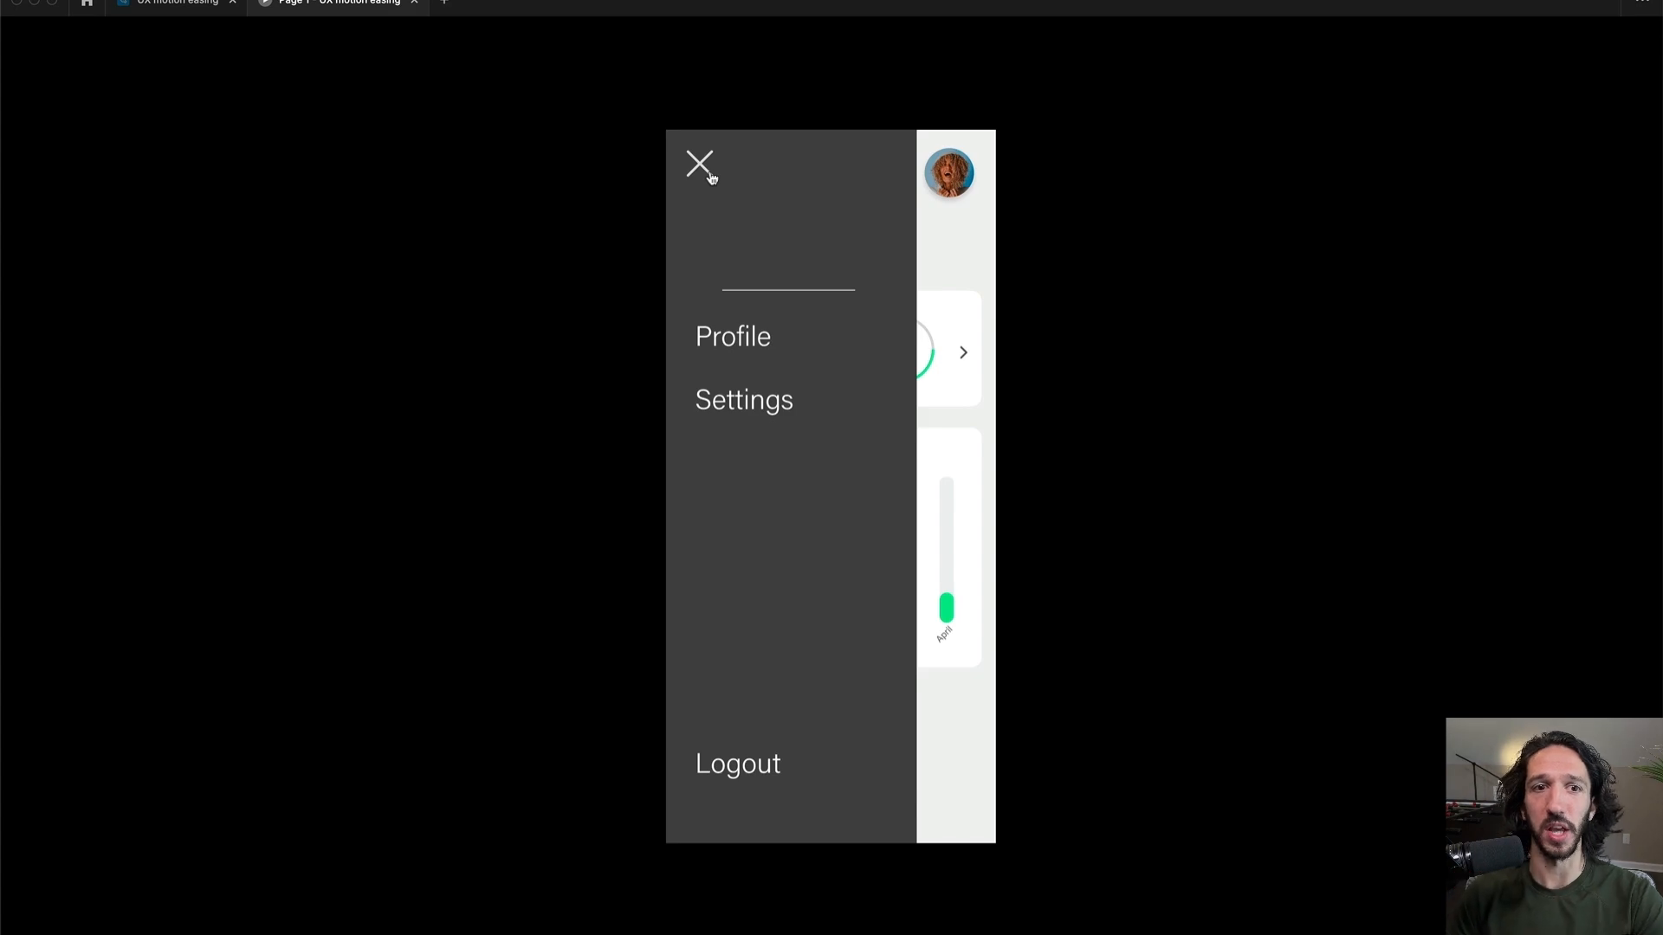
click(710, 177)
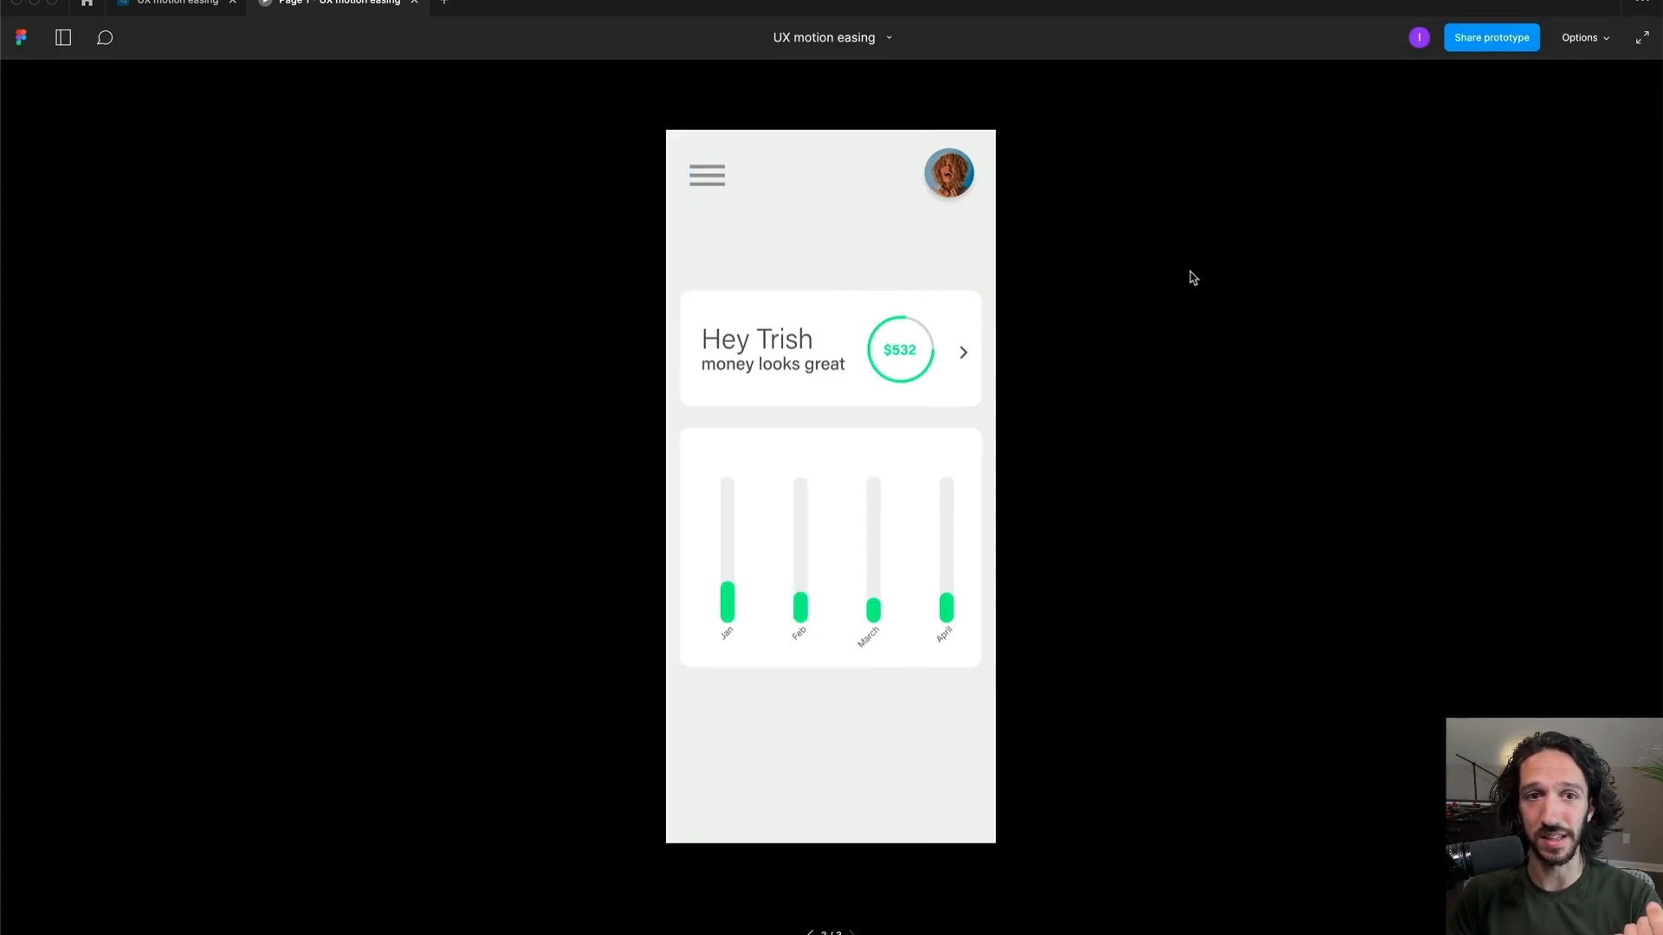
Step: Return to the UX motion easing design file and set the transition from iPhone 11 Pro / X - 17 to Smart animate
click(149, 3)
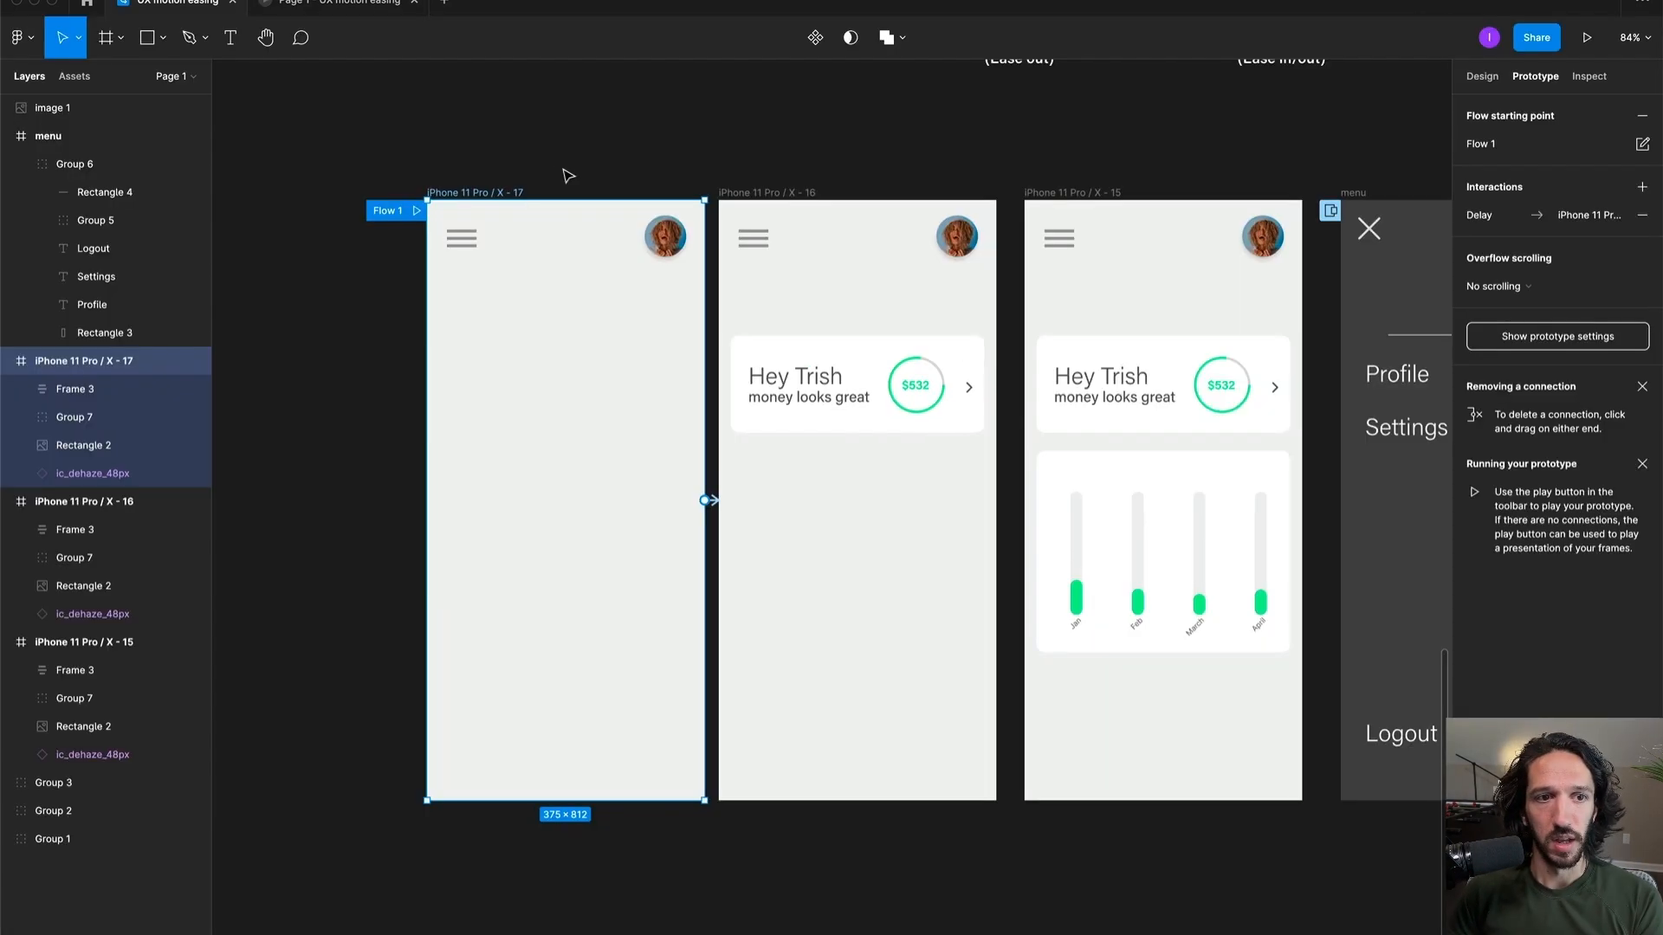
click(565, 171)
click(715, 502)
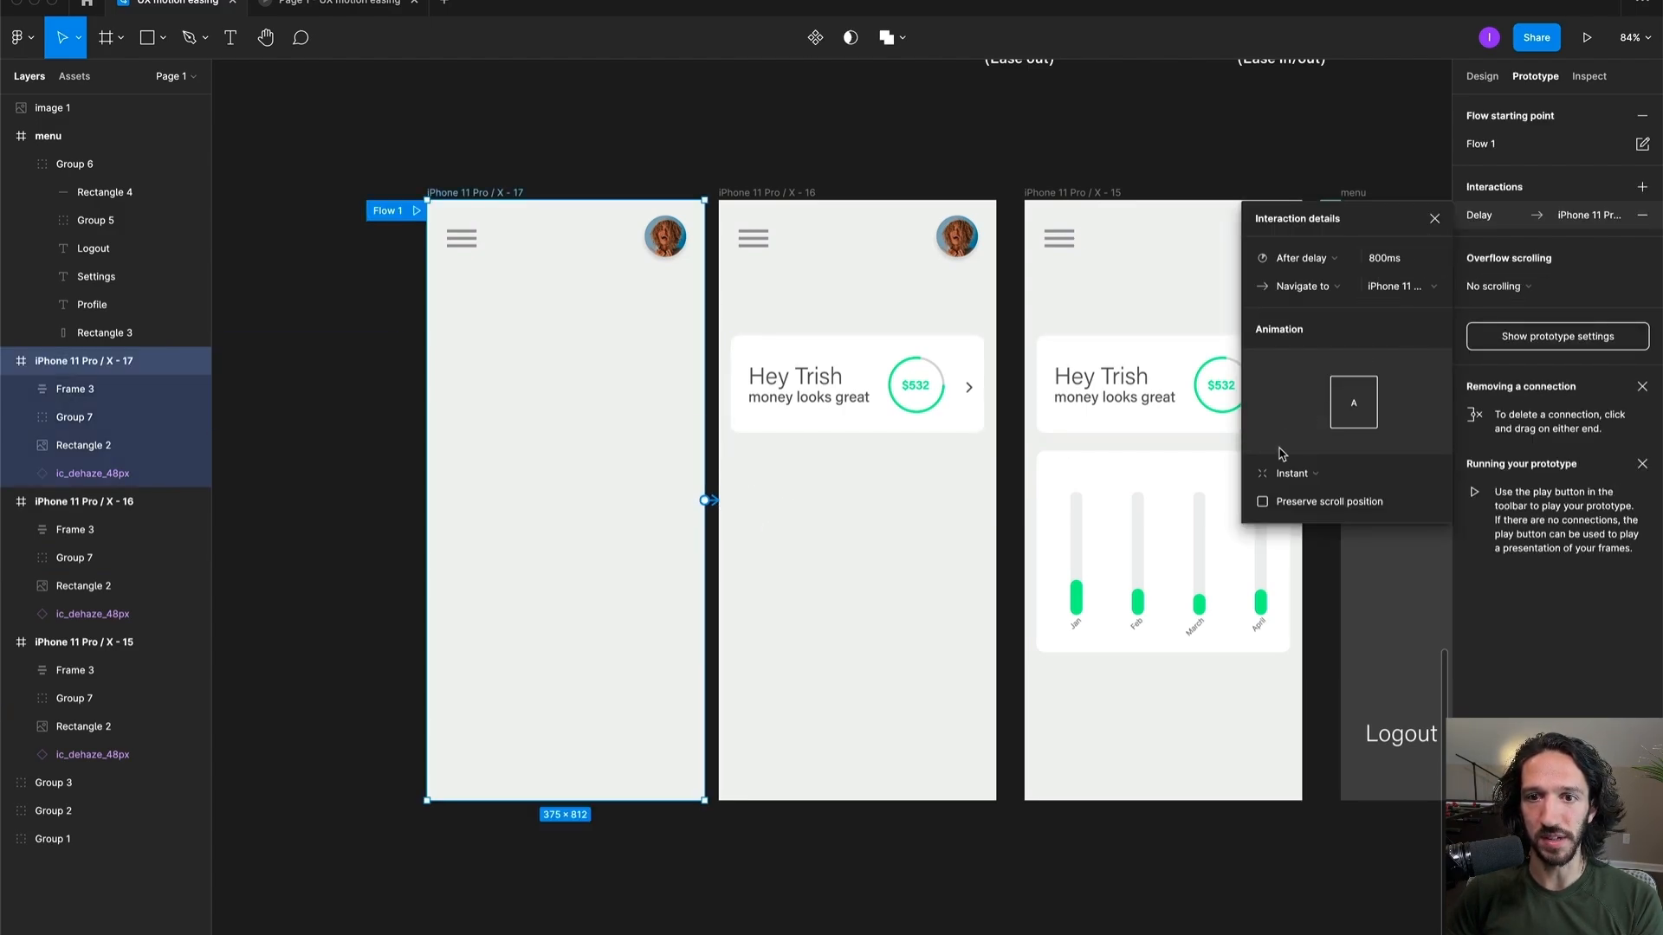
click(1292, 473)
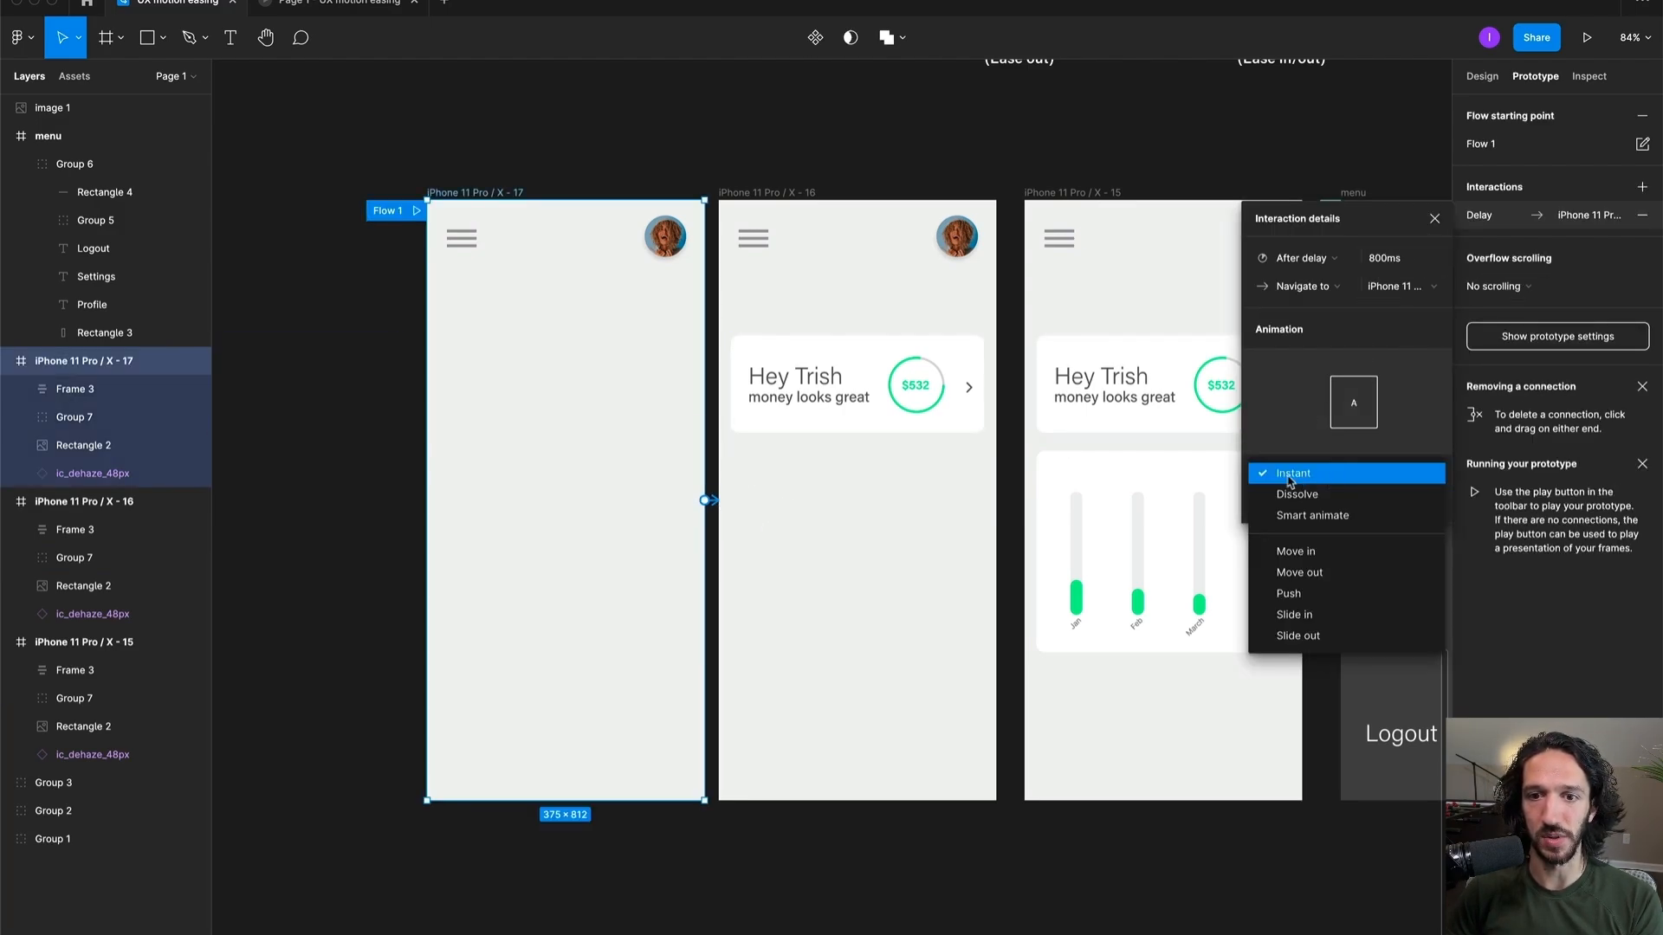
click(1343, 518)
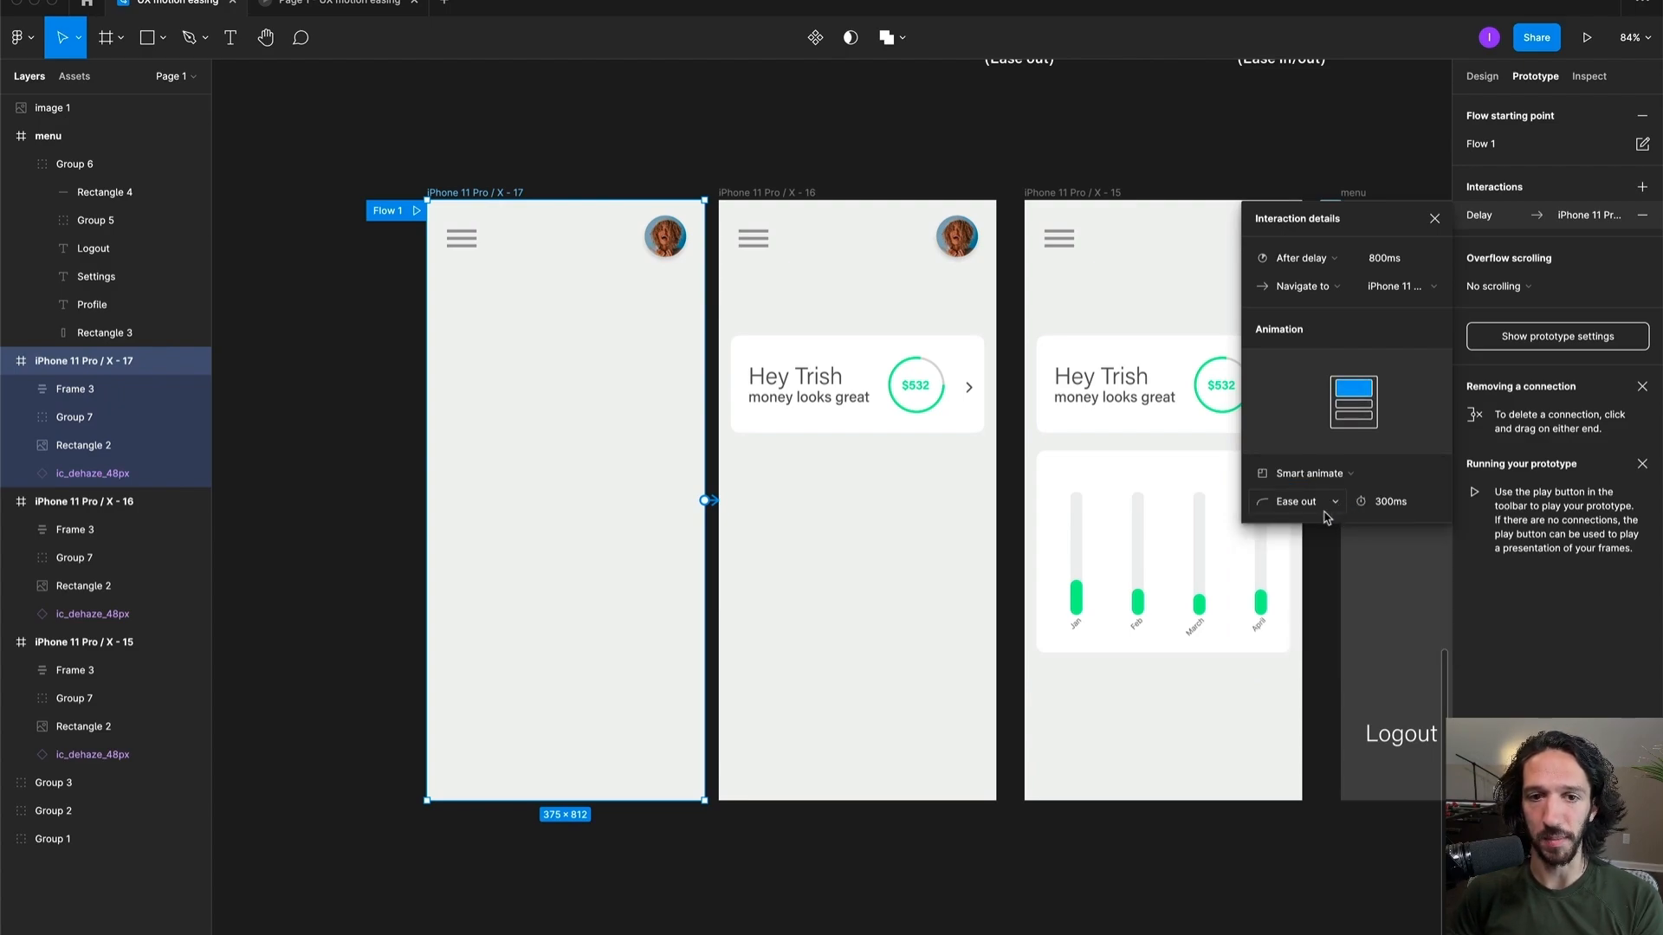
Step: Set the transition from iPhone 11 Pro / X - 16 to iPhone 11 Pro / X - 15 to Smart animate
click(924, 271)
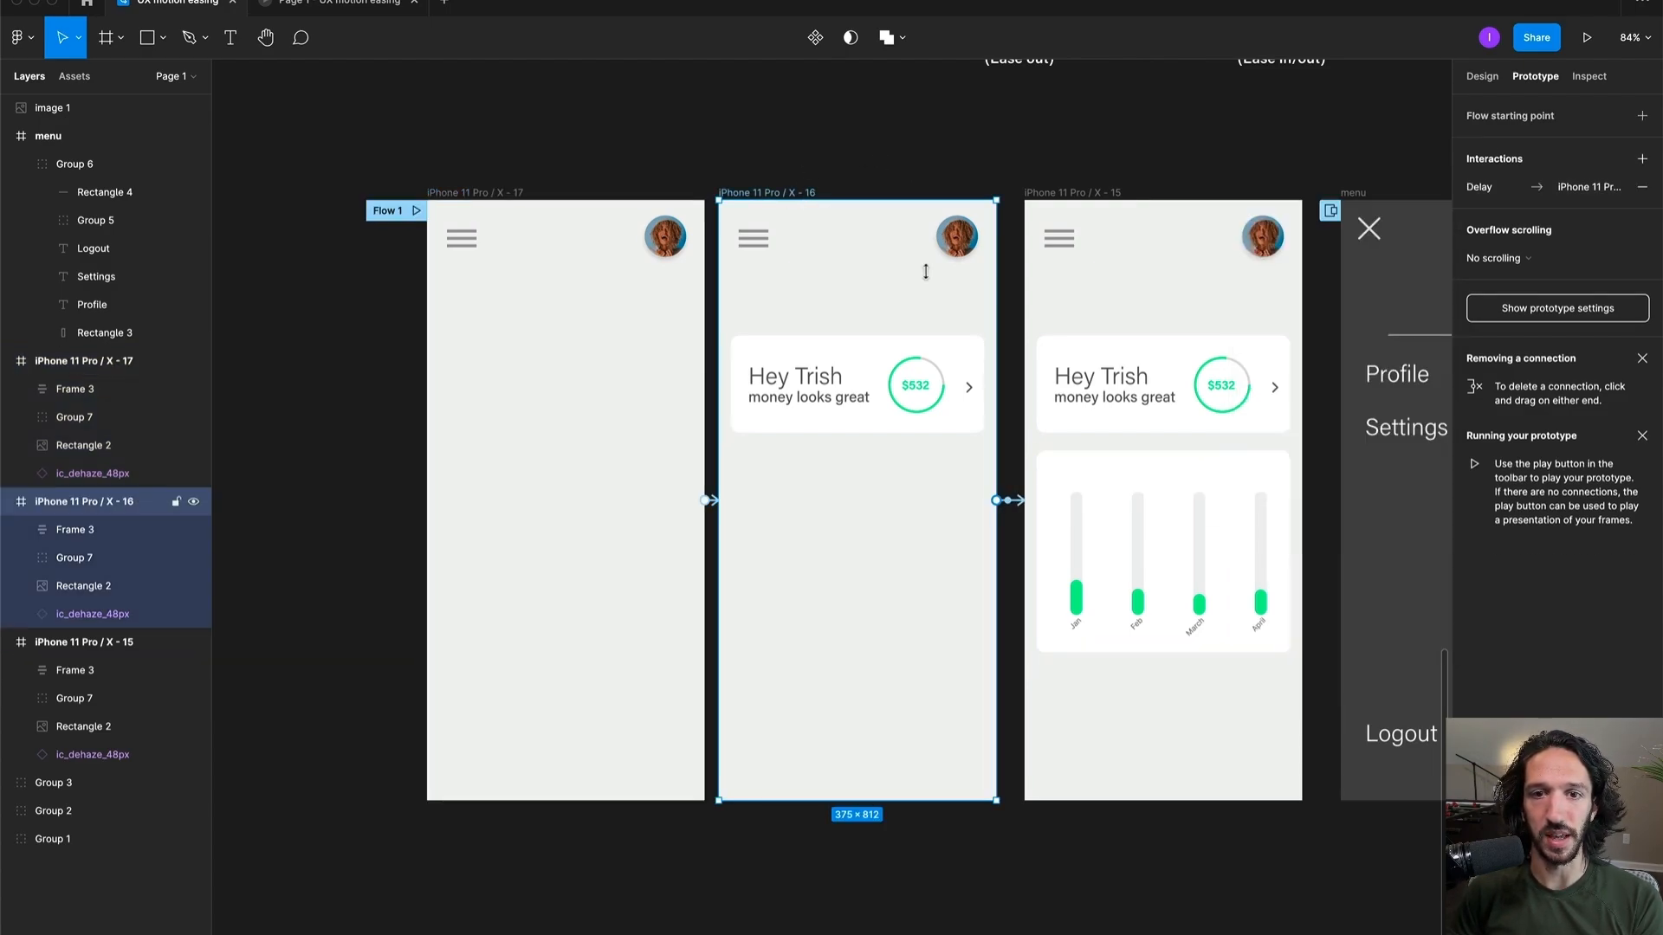
click(1013, 500)
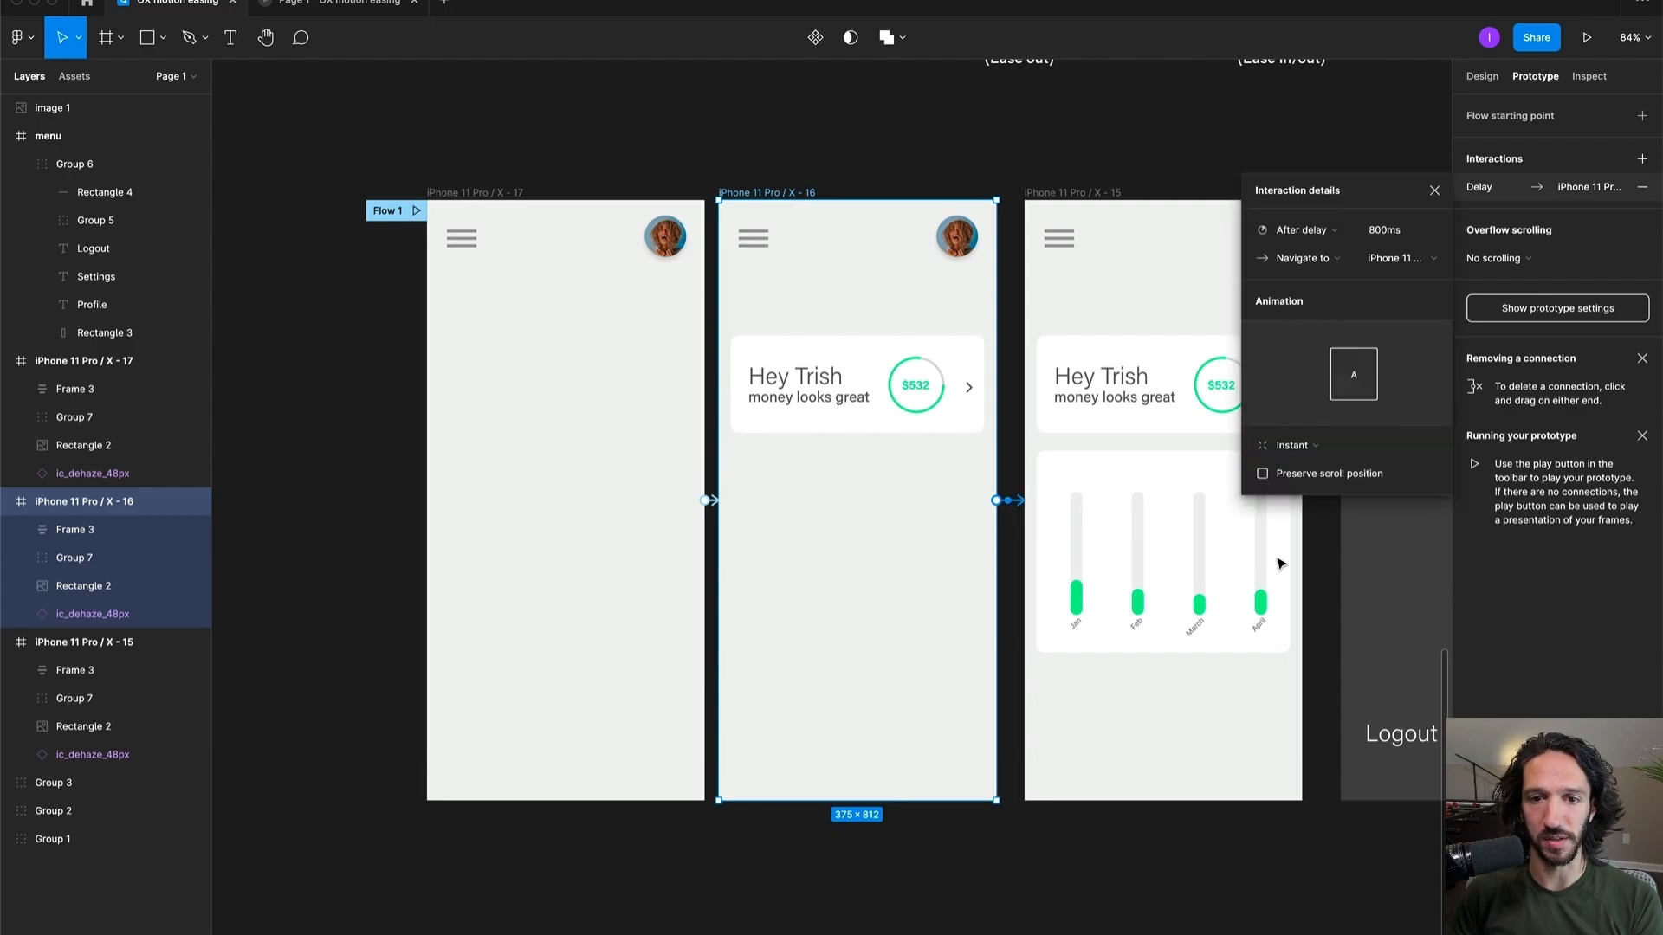
click(1342, 446)
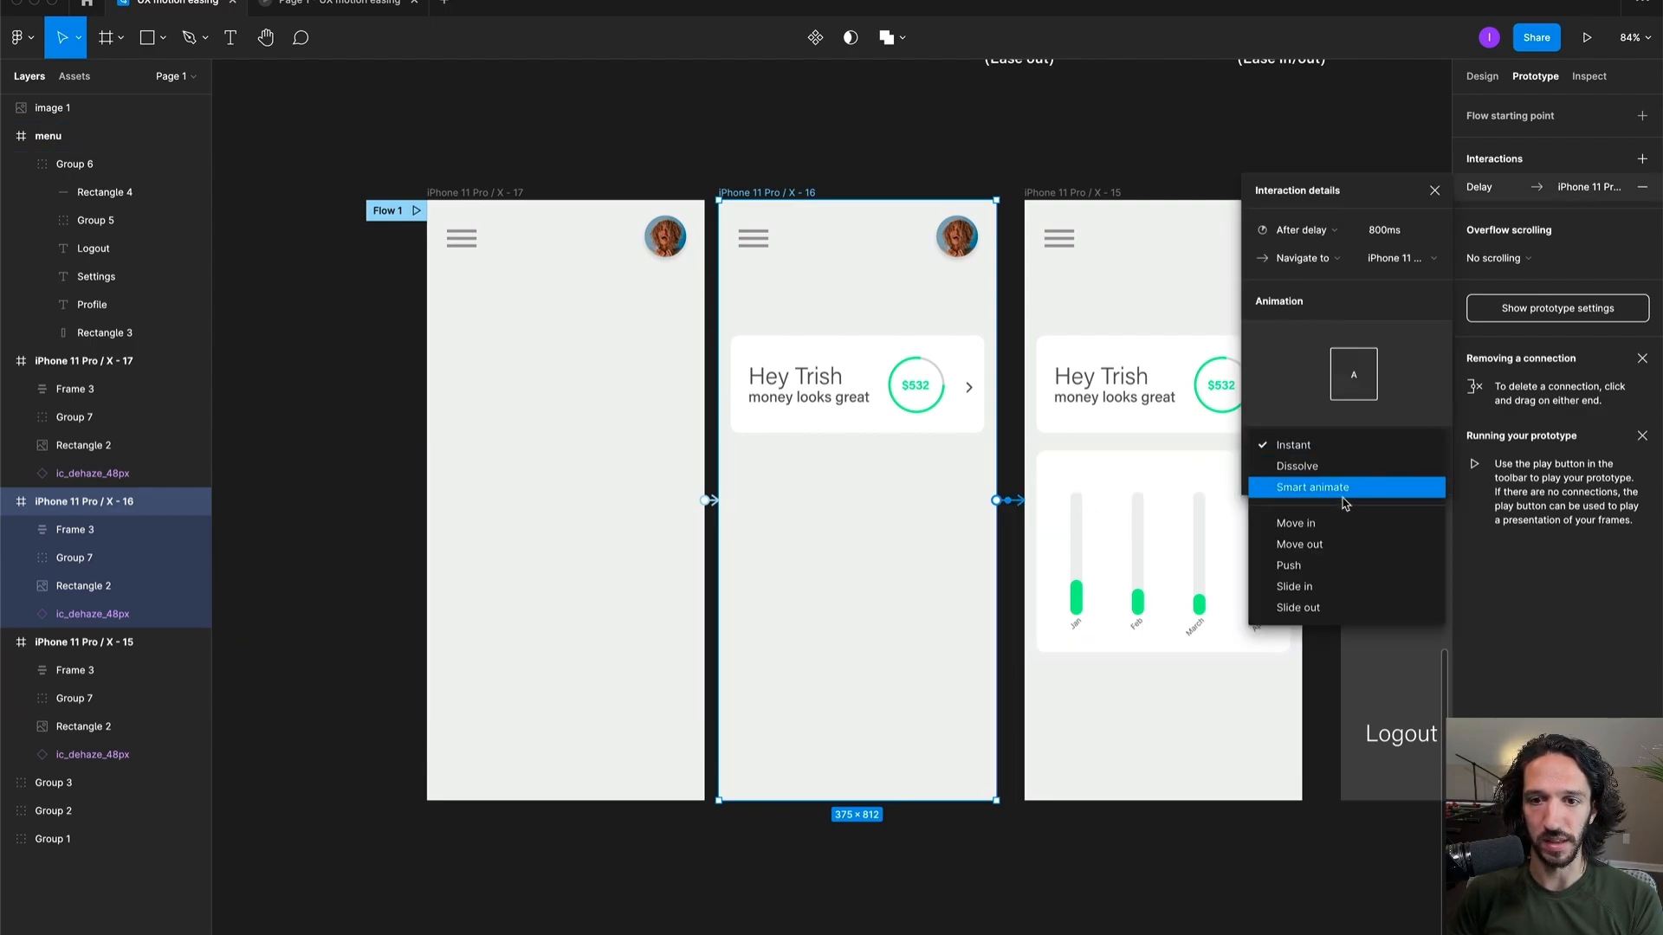
click(1344, 495)
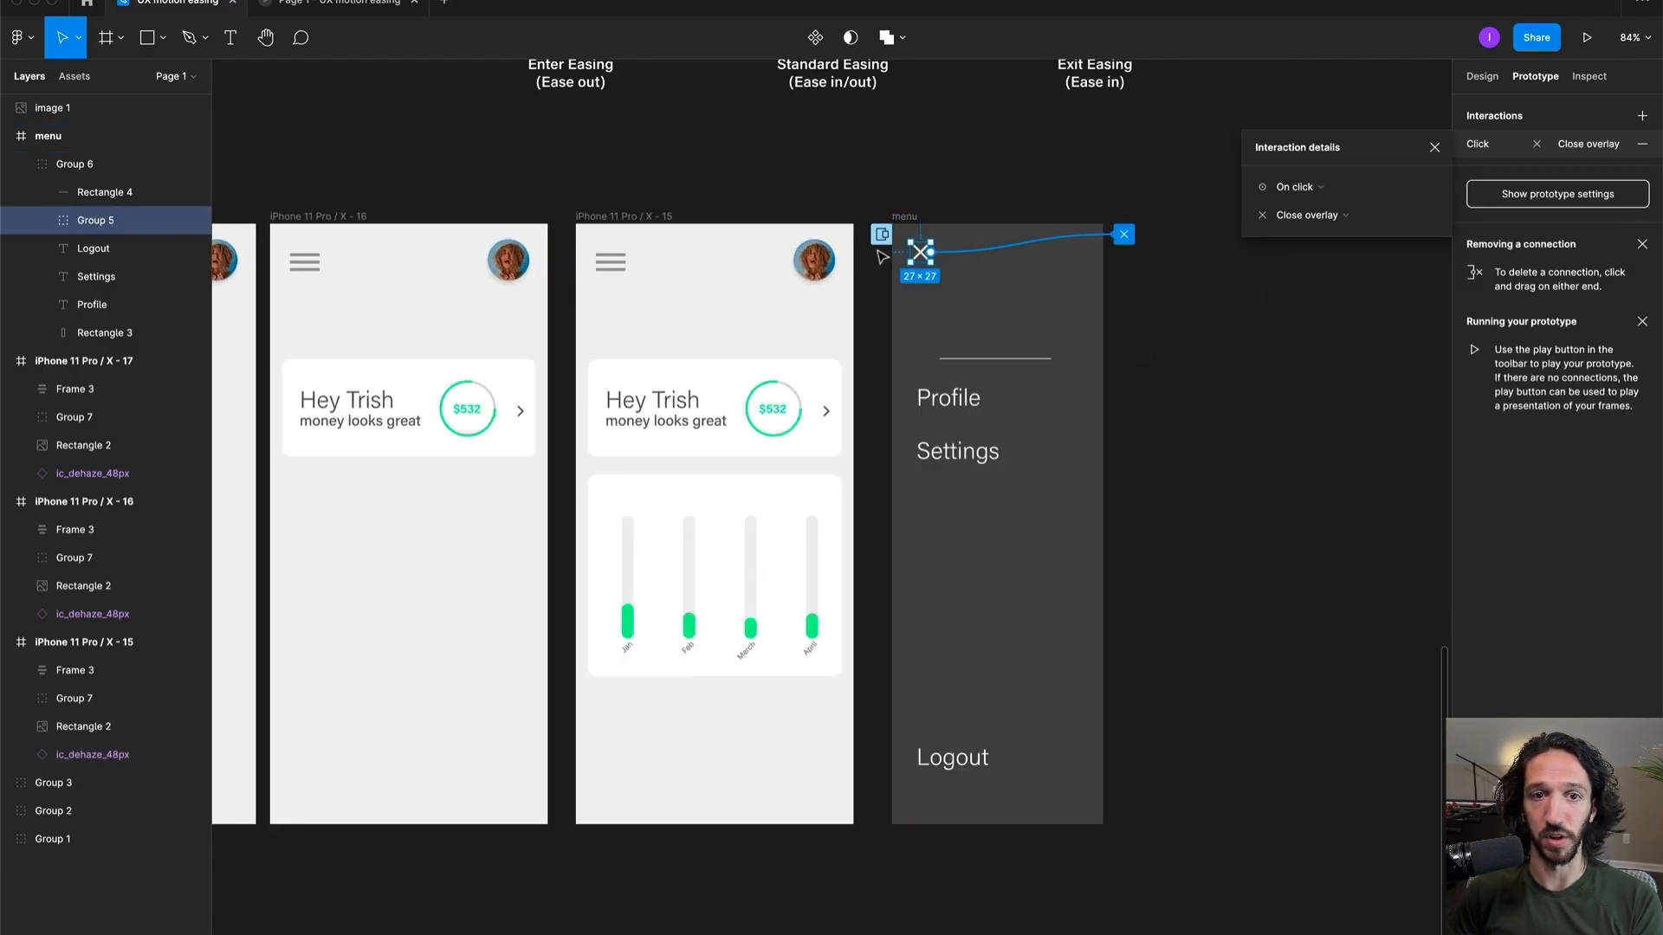
click(1016, 192)
key(shift+1)
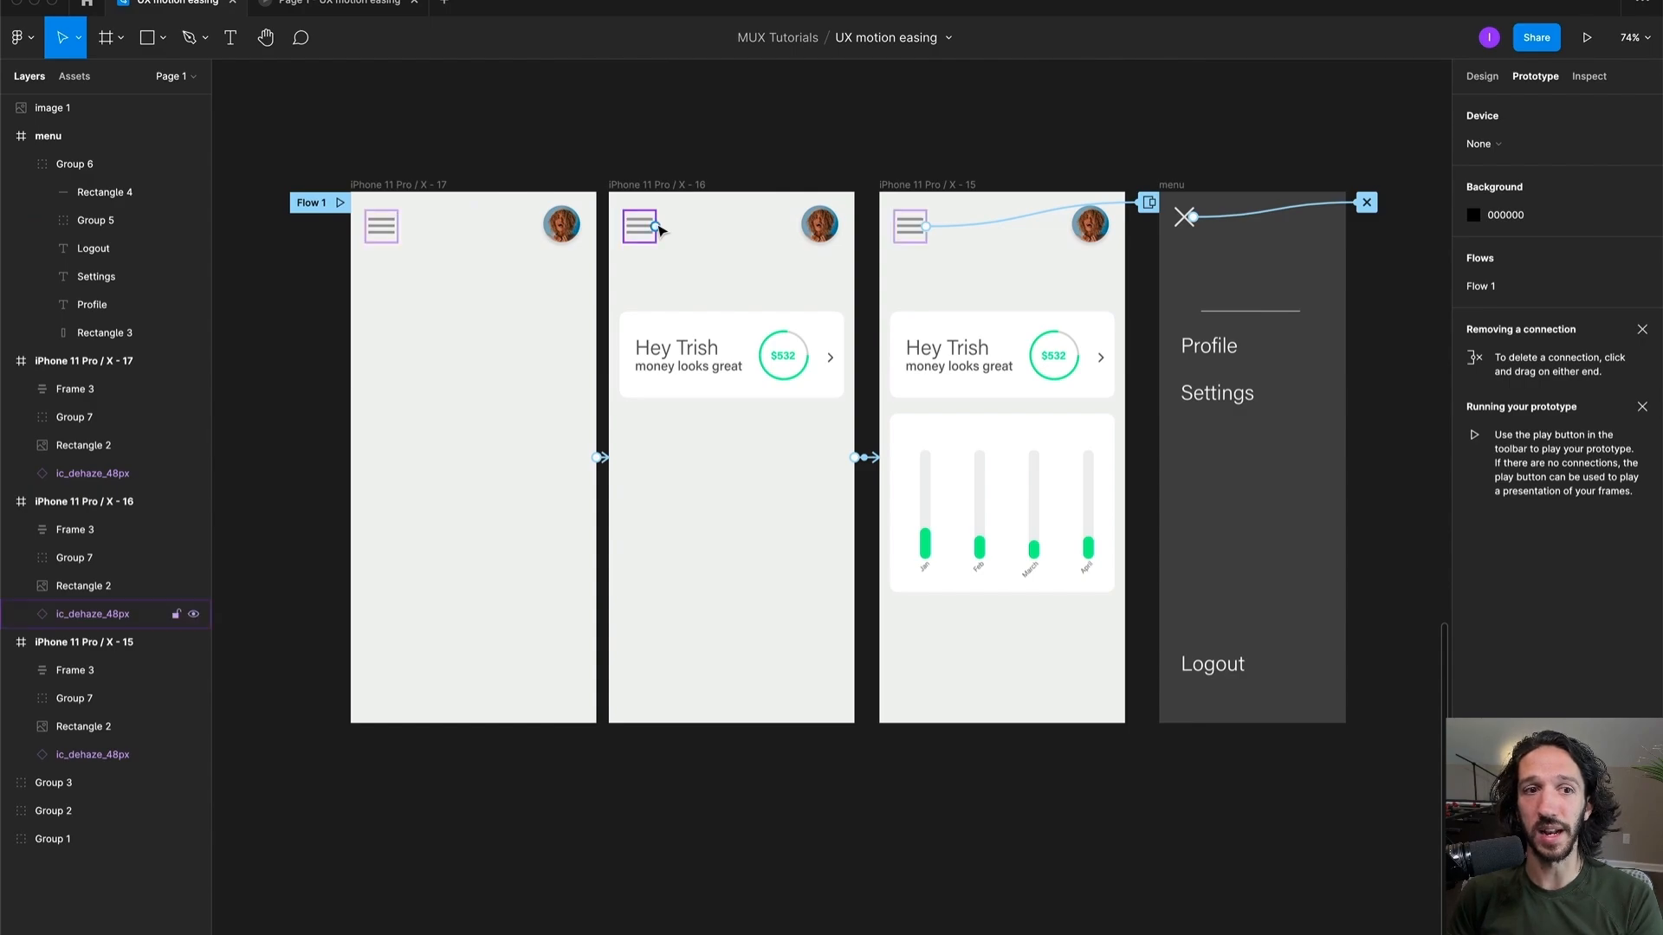
scroll(619, 376, down, 1)
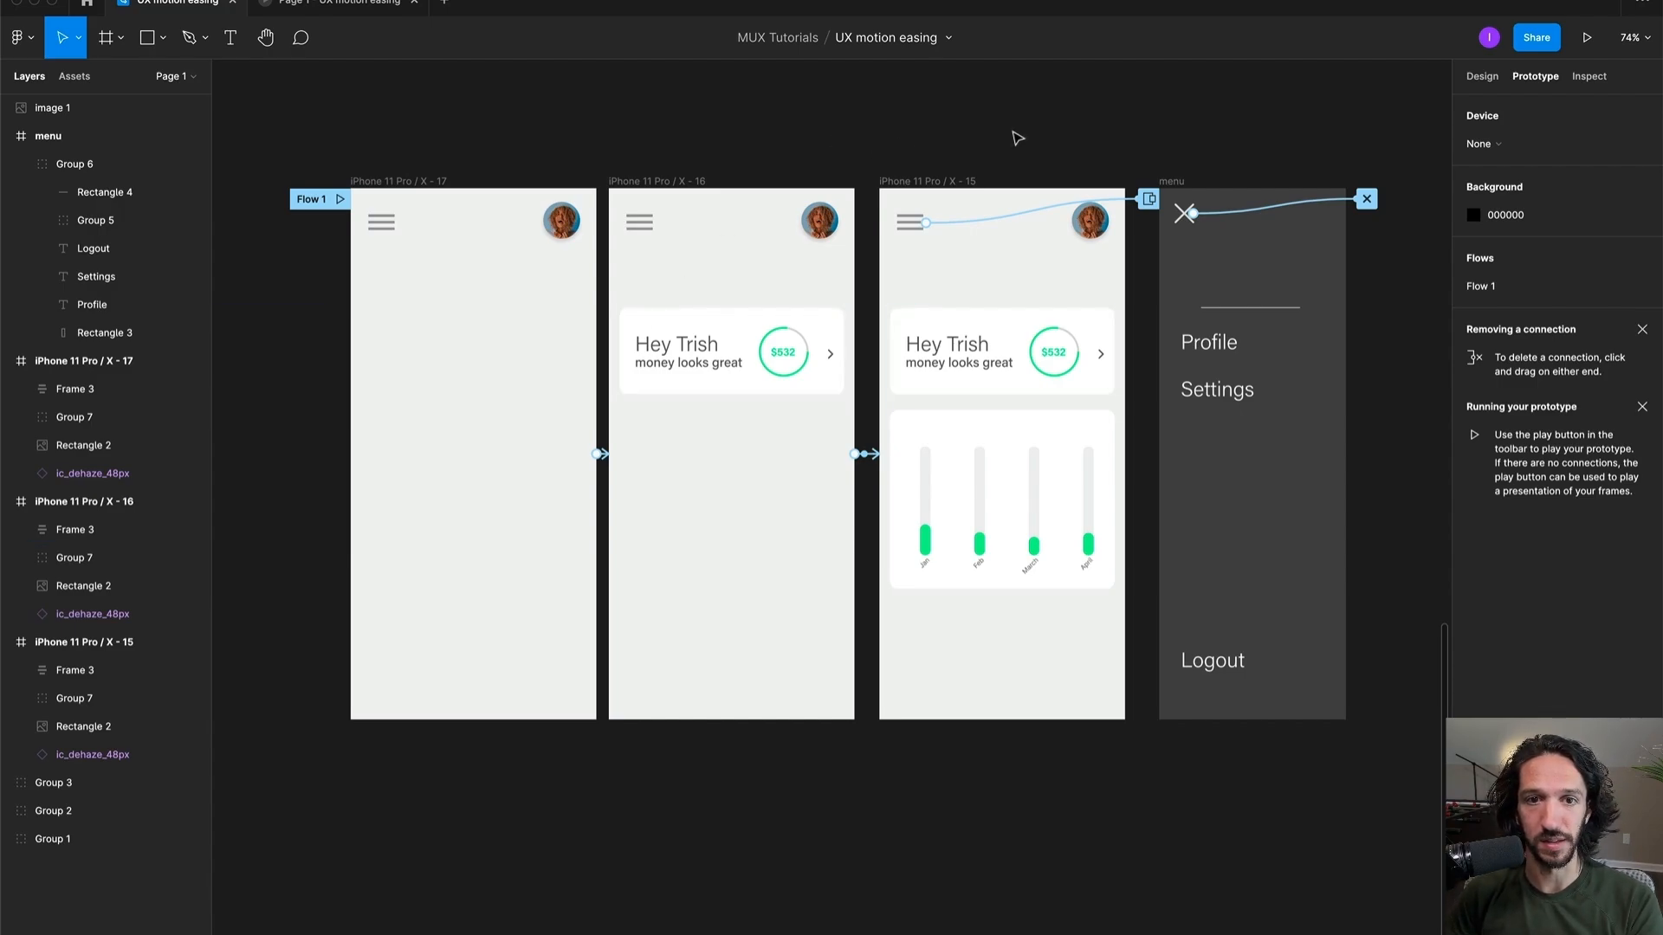
drag(982, 141, 919, 141)
click(864, 182)
shift+click(600, 181)
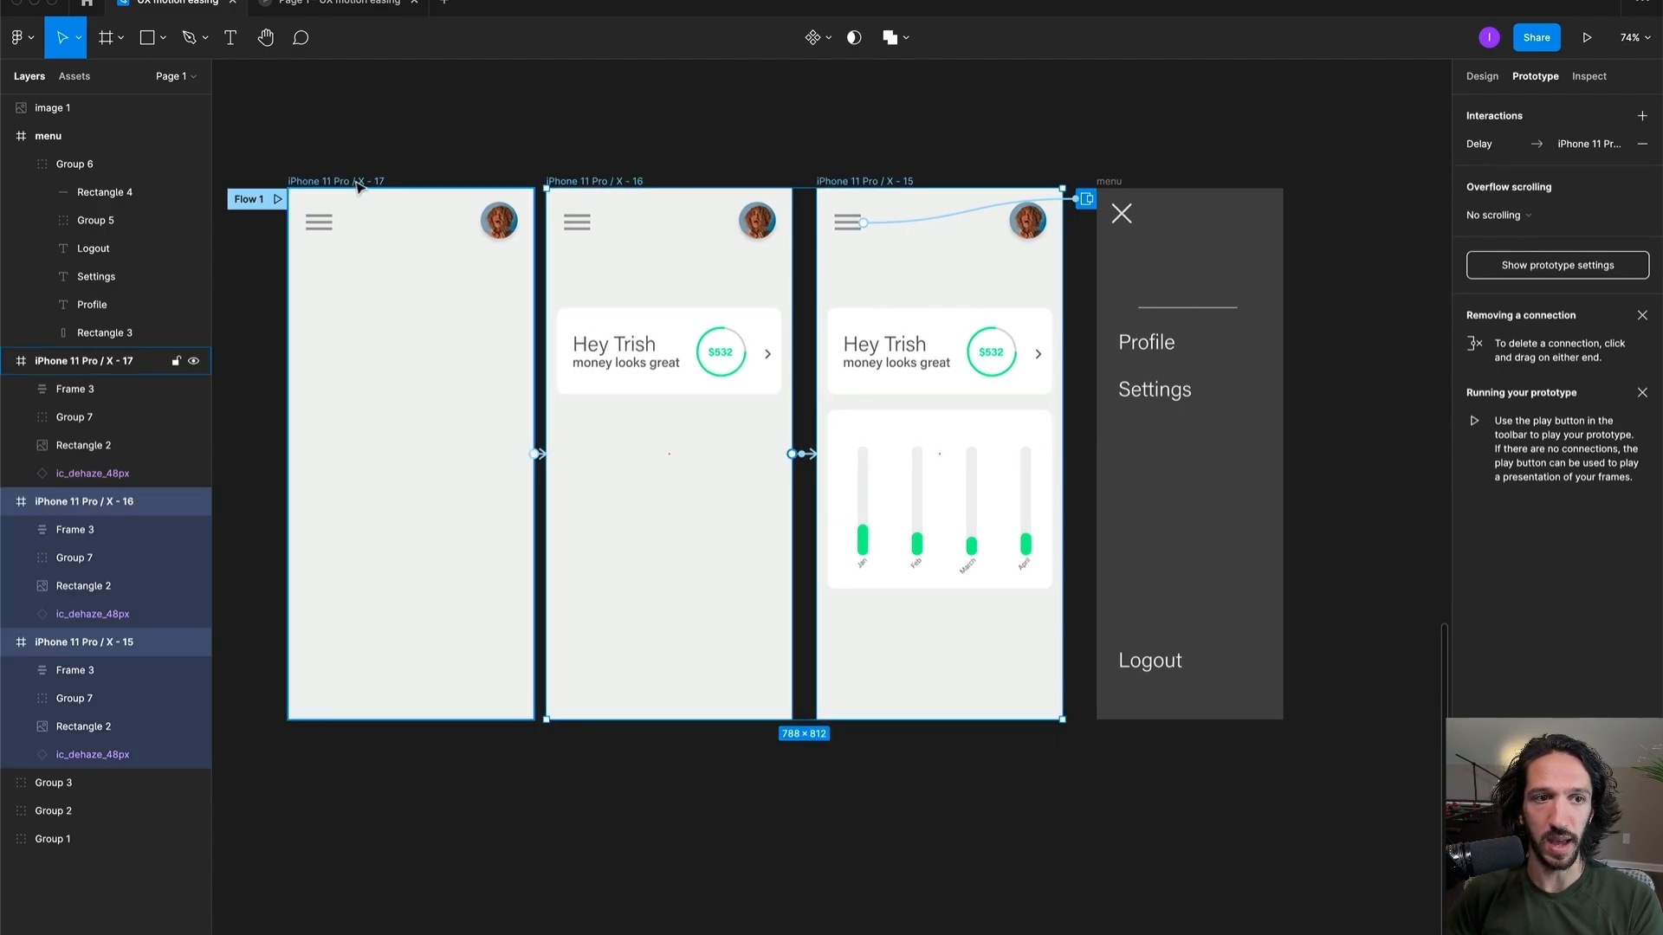
shift+click(357, 184)
click(879, 137)
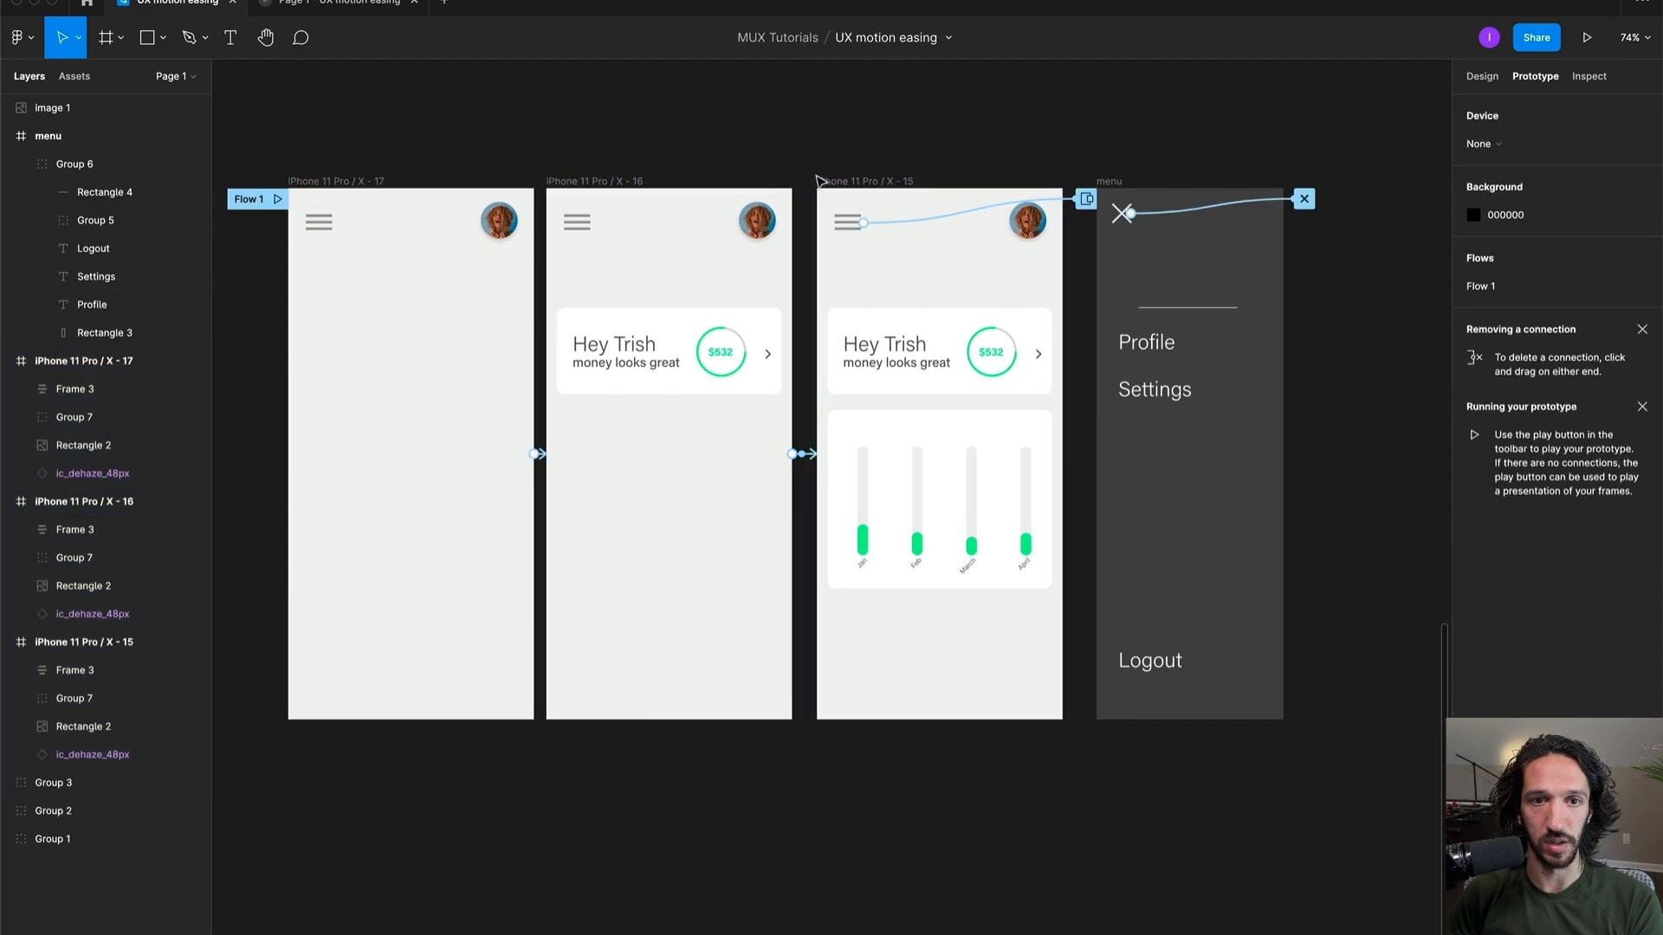
Step: Duplicate the iPhone 11 Pro / X - 16 and iPhone 11 Pro / X - 17 frames and place the copies beyond the menu frame
click(583, 184)
click(582, 185)
shift+click(357, 183)
scroll(790, 126, right, 2)
key(super+c)
scroll(723, 311, down, 3)
key(super+v)
drag(557, 223, 1210, 240)
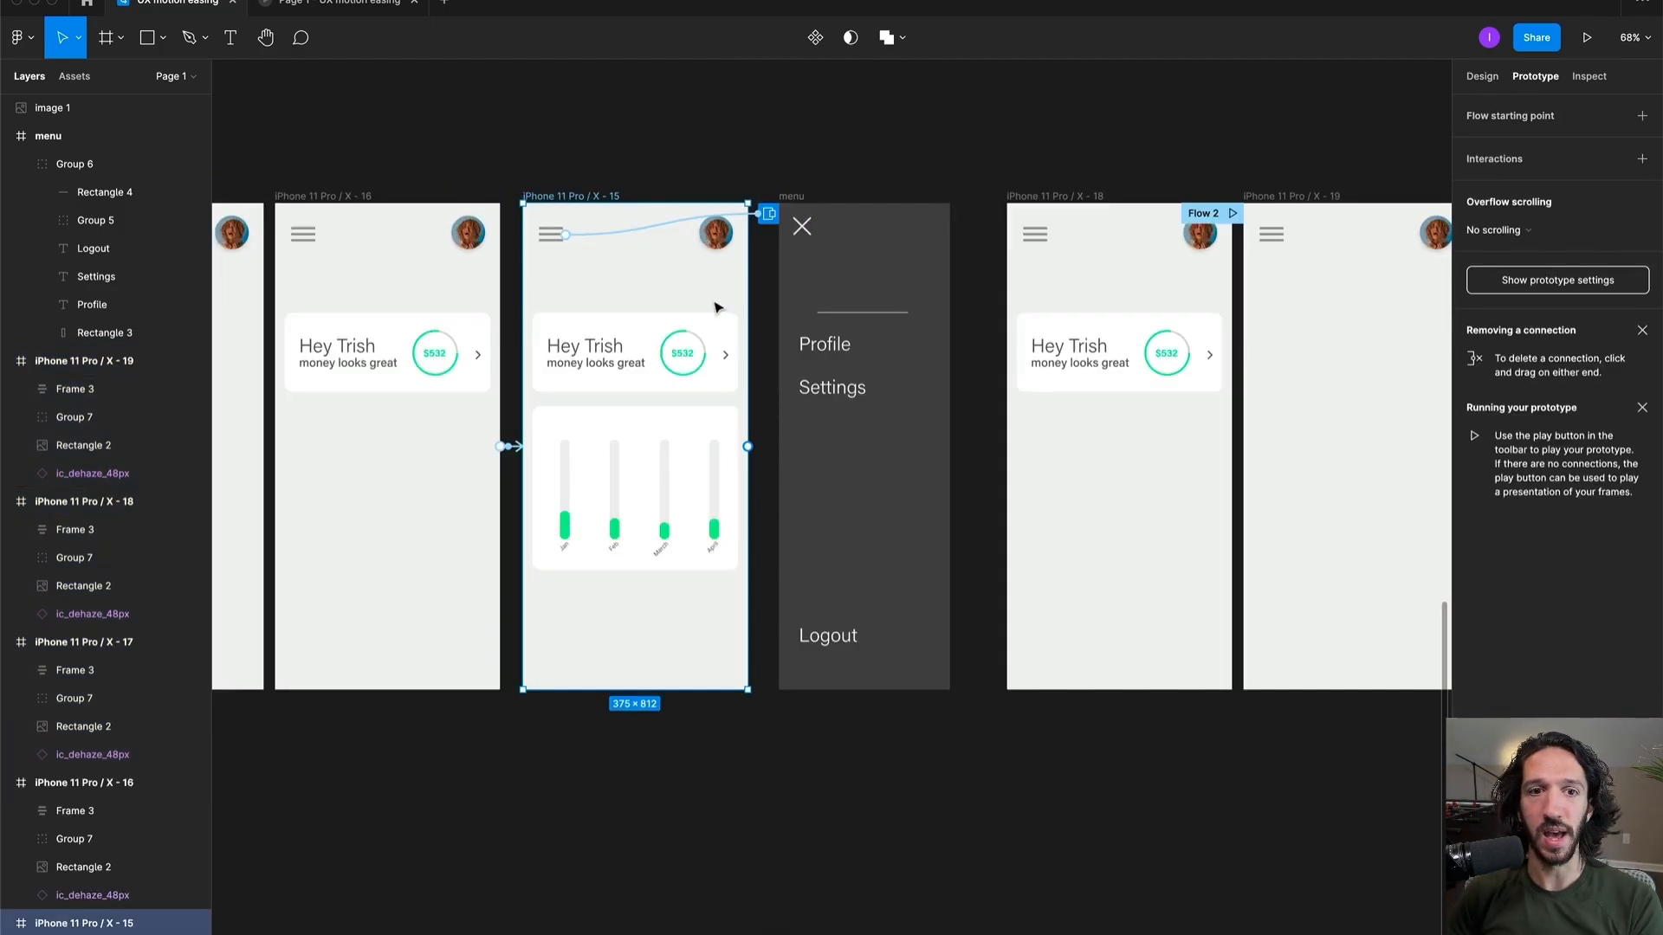
Step: Connect iPhone 11 Pro / X - 15 to iPhone 11 Pro / X - 18 with an On click, Smart animate transition
drag(752, 450, 1126, 426)
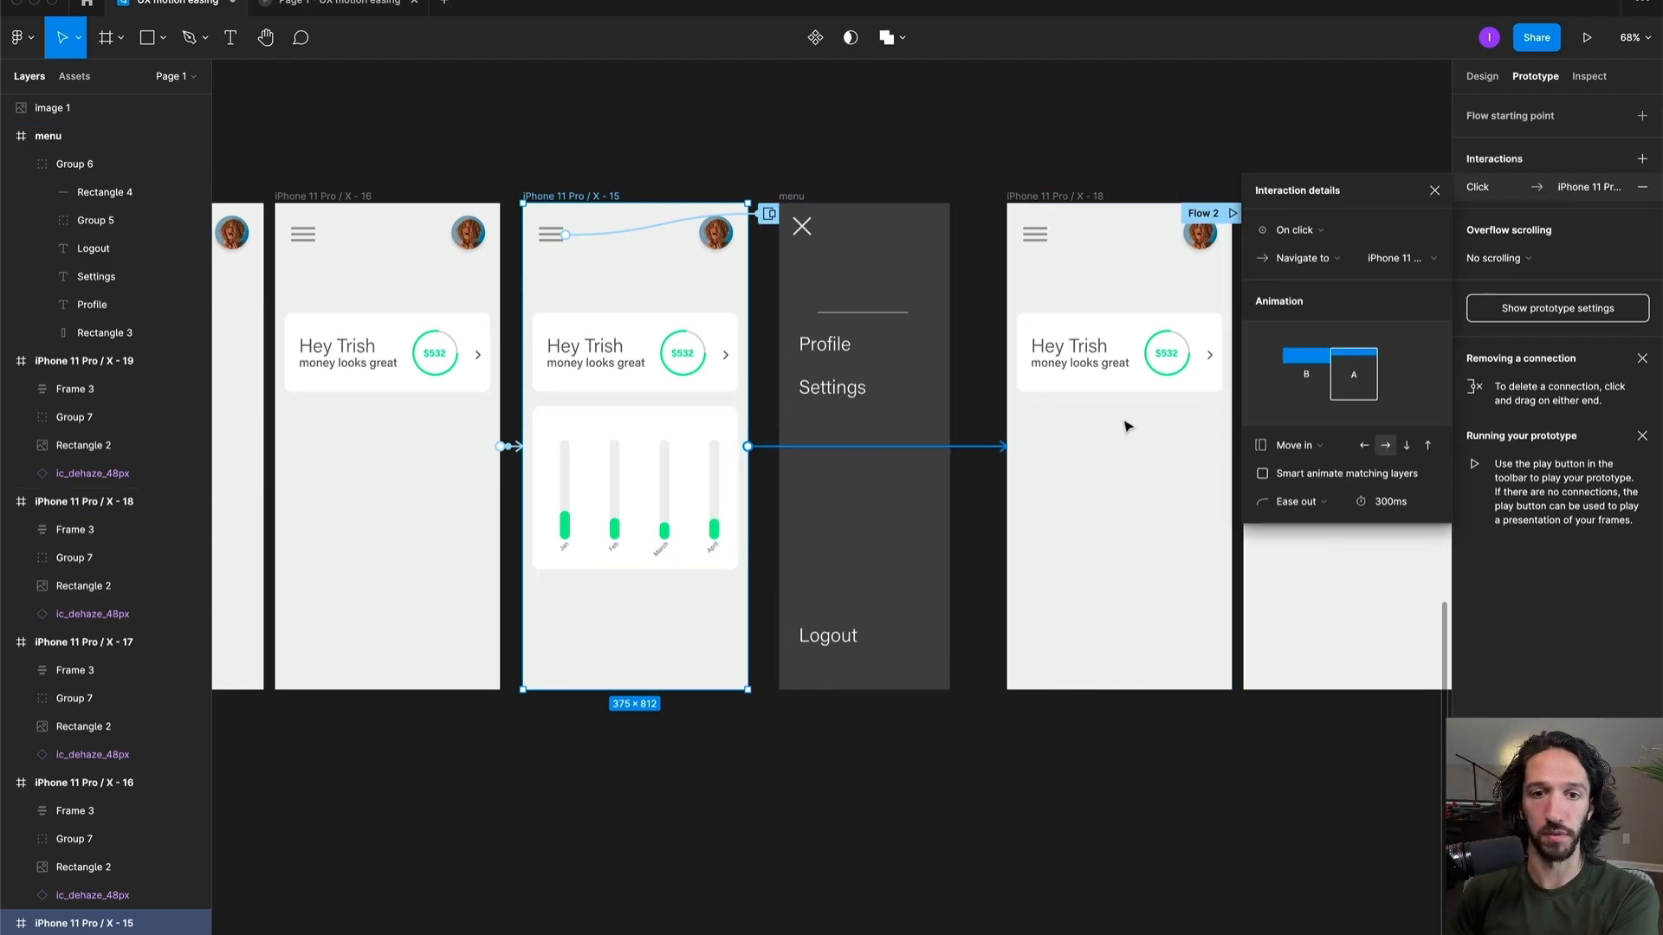
click(1319, 258)
click(1322, 259)
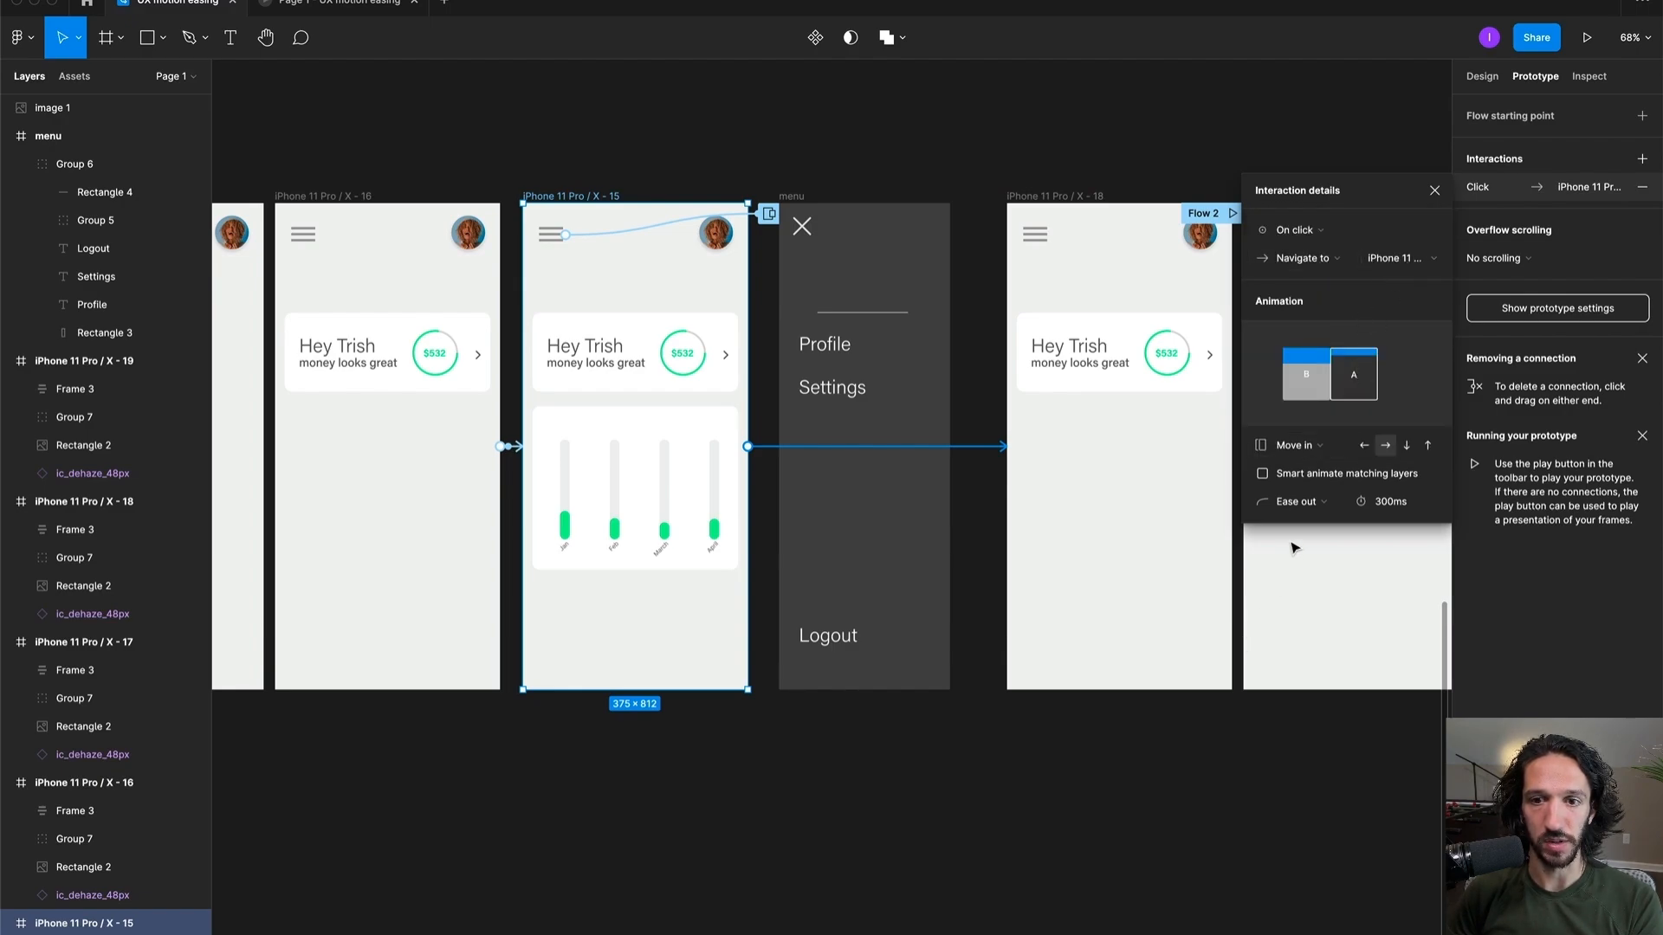
click(1299, 447)
click(1309, 411)
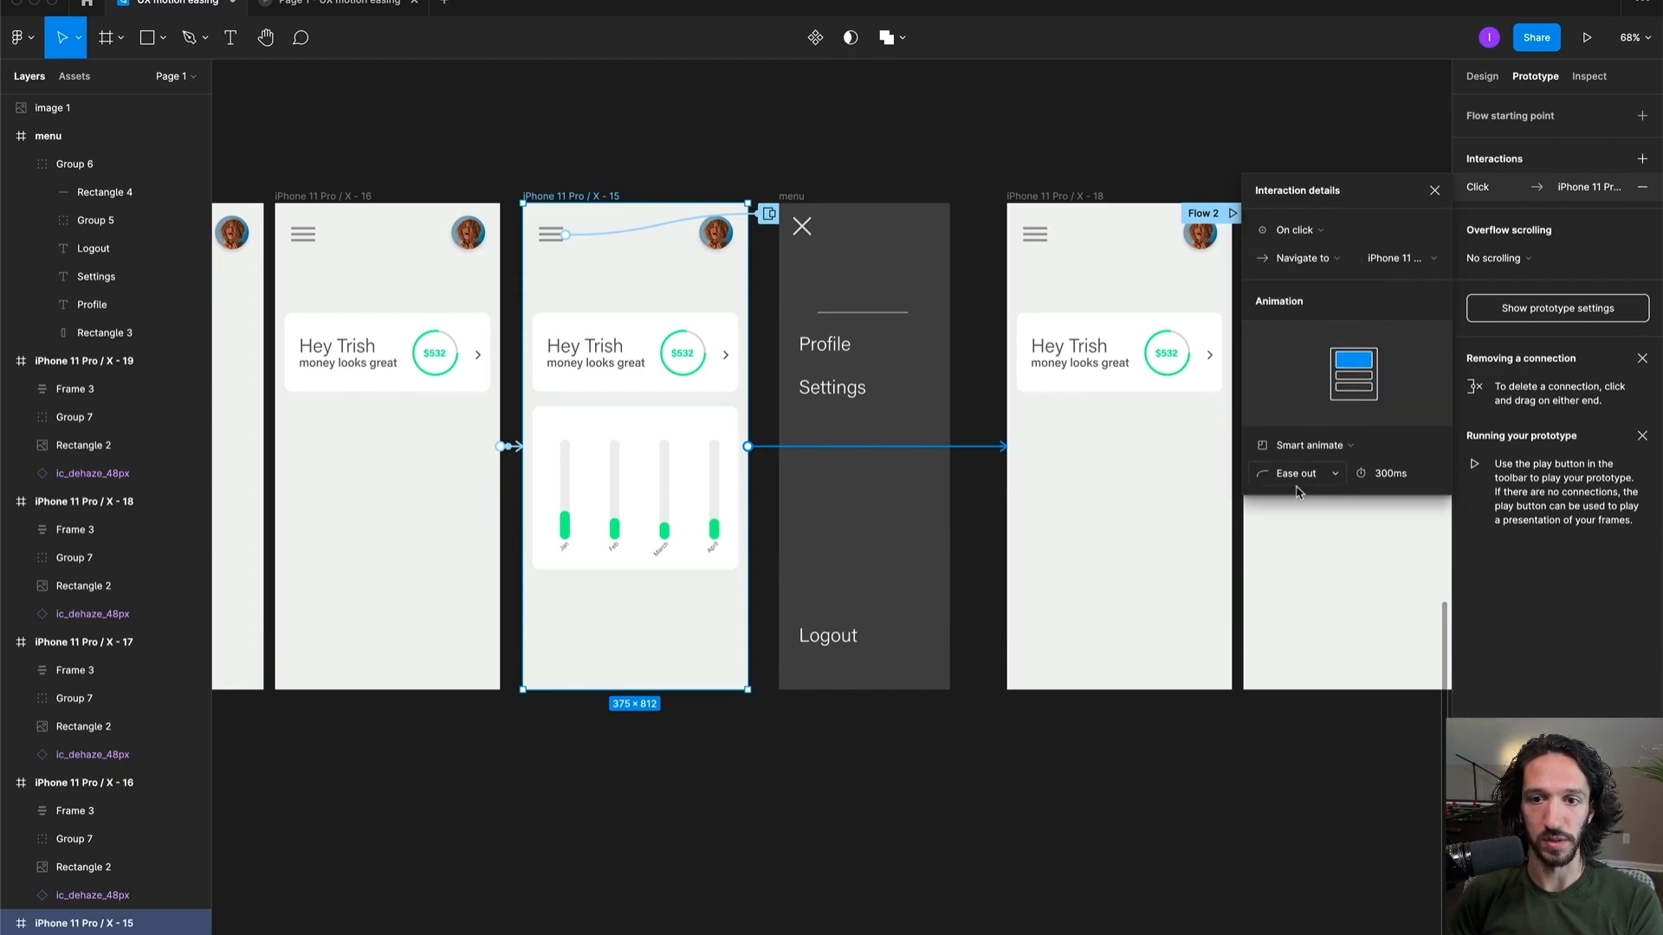
Step: Connect iPhone 11 Pro / X - 18 to iPhone 11 Pro / X - 19 with an After delay trigger
click(1066, 174)
click(1060, 196)
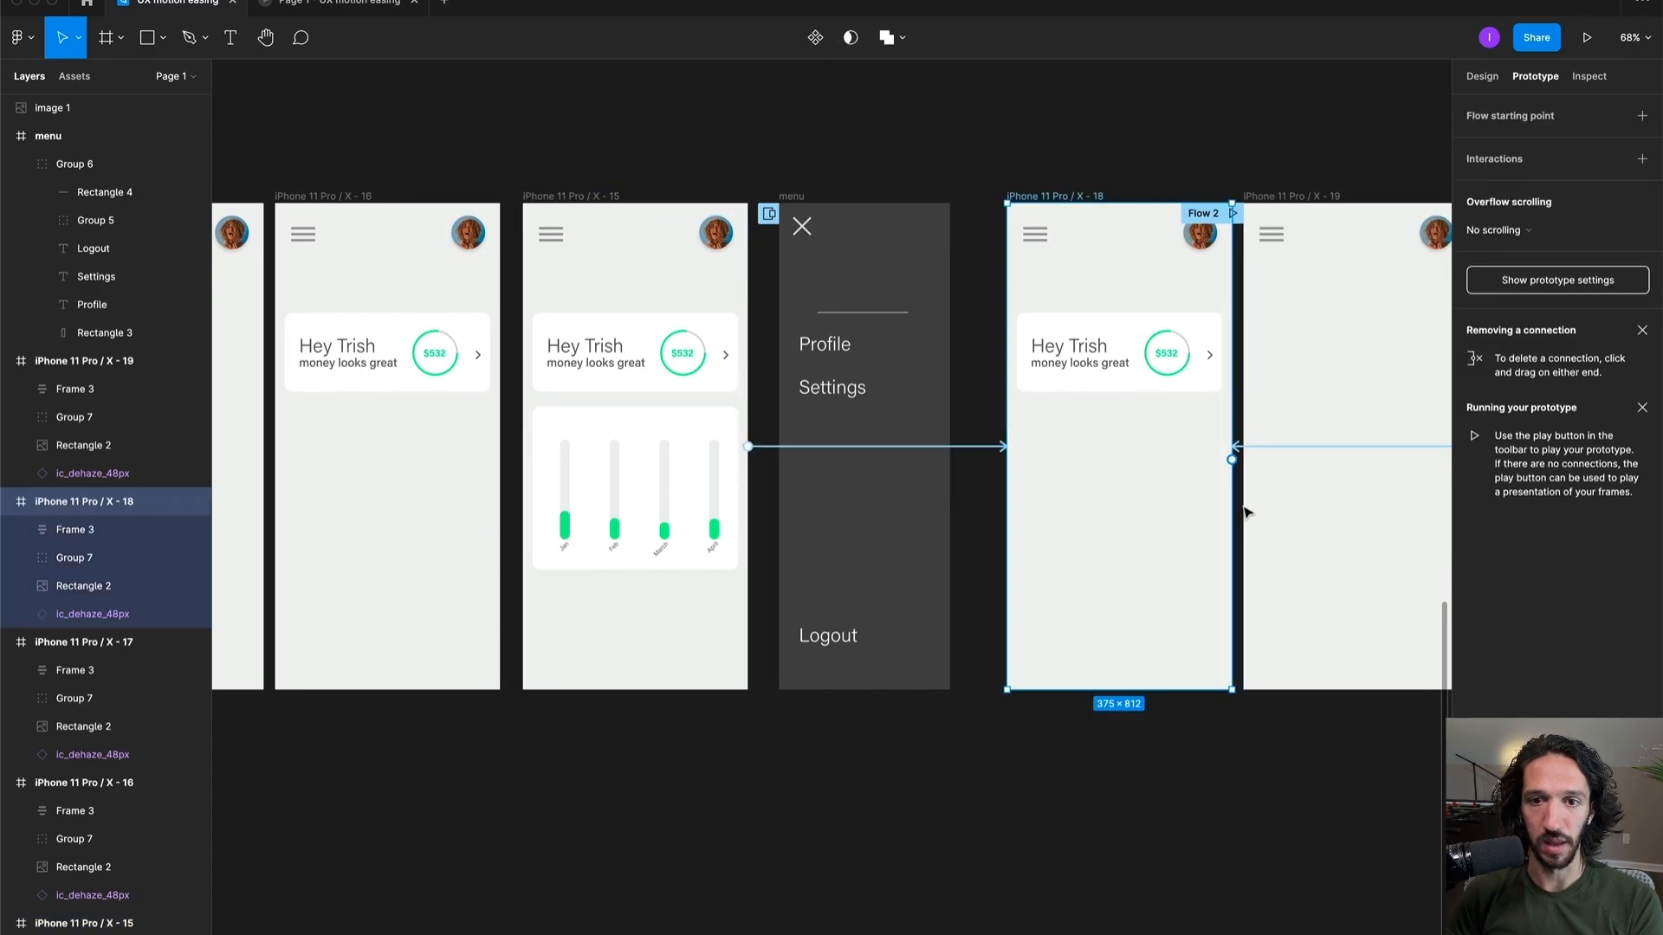
drag(1231, 460, 1295, 471)
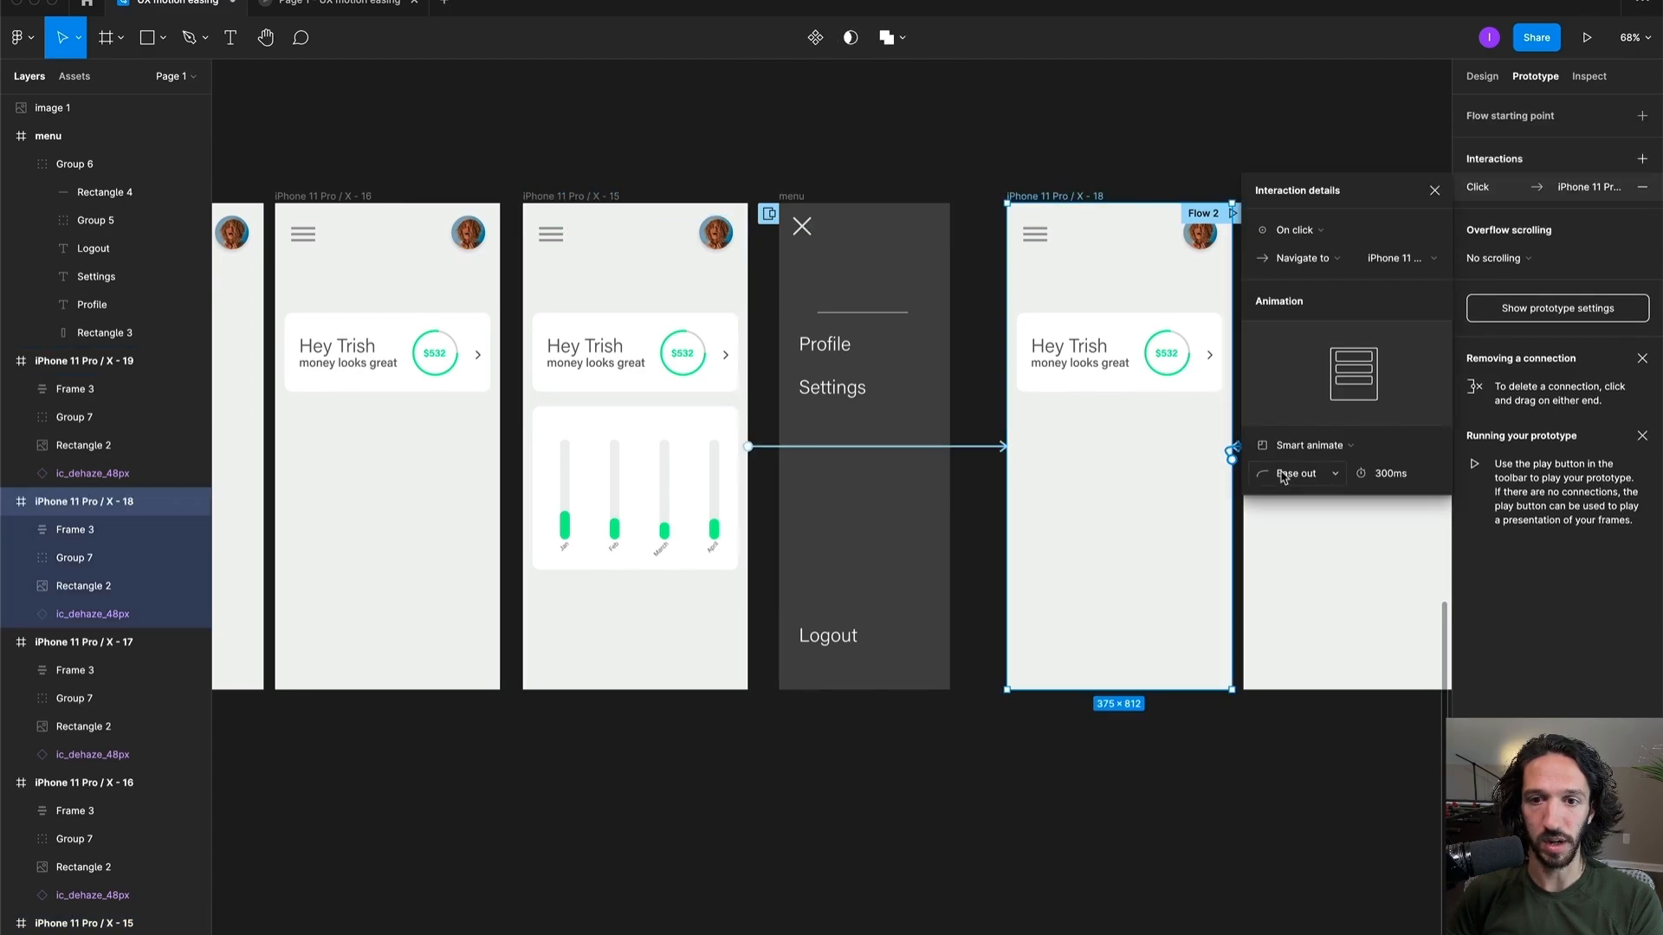
click(1325, 232)
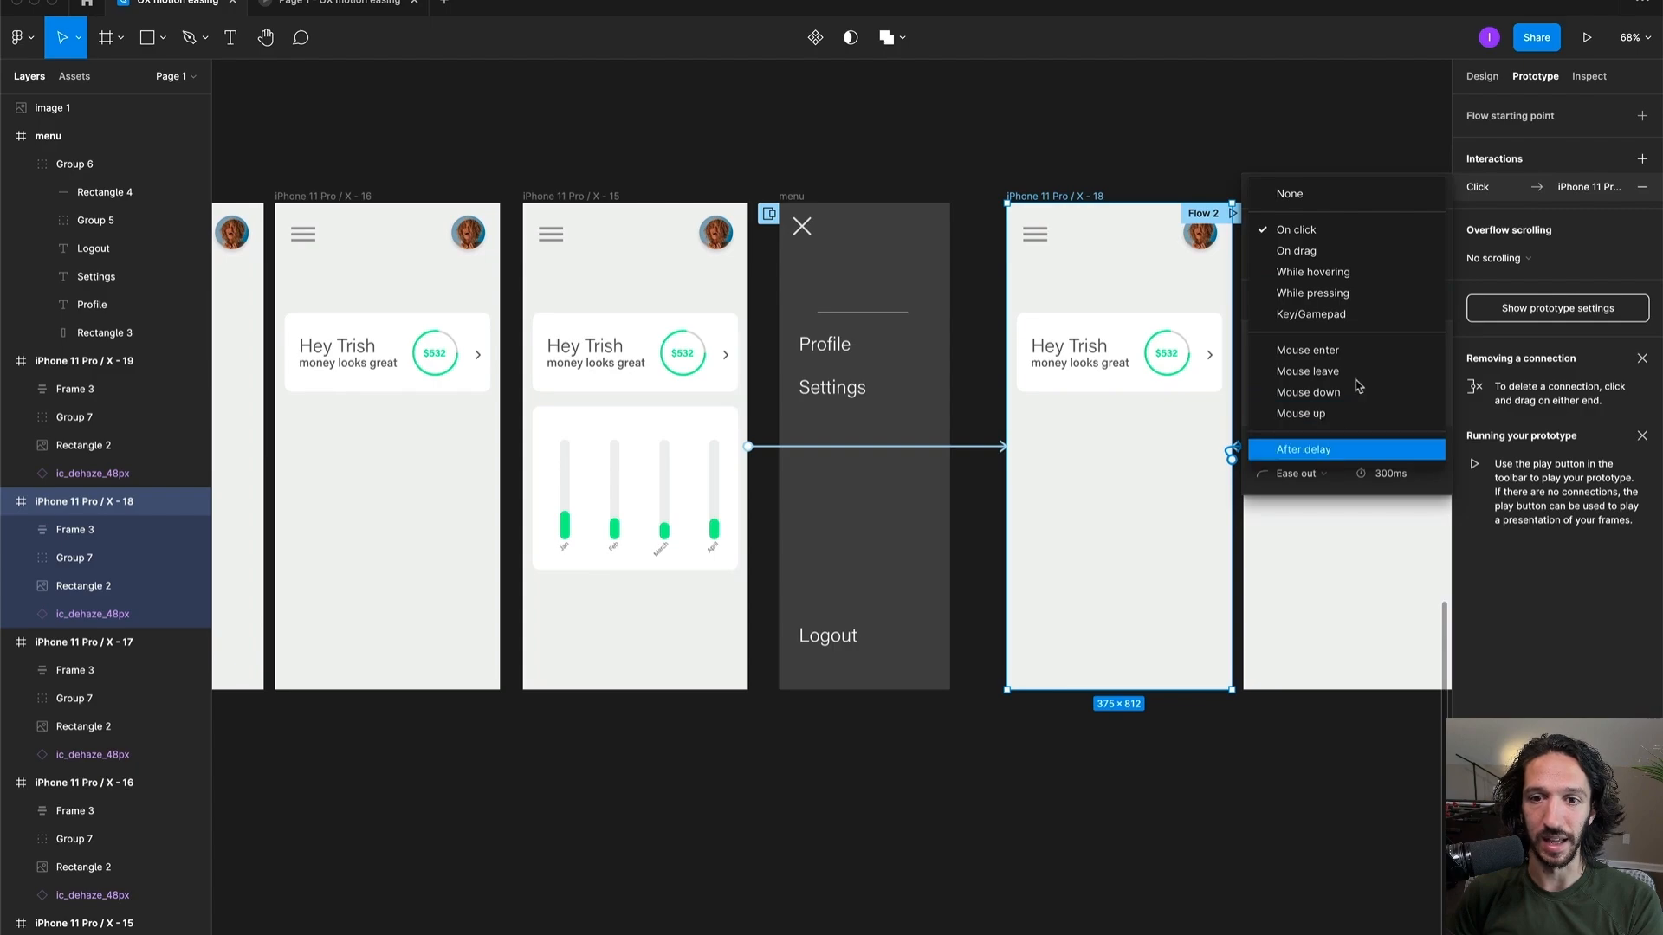
click(1303, 449)
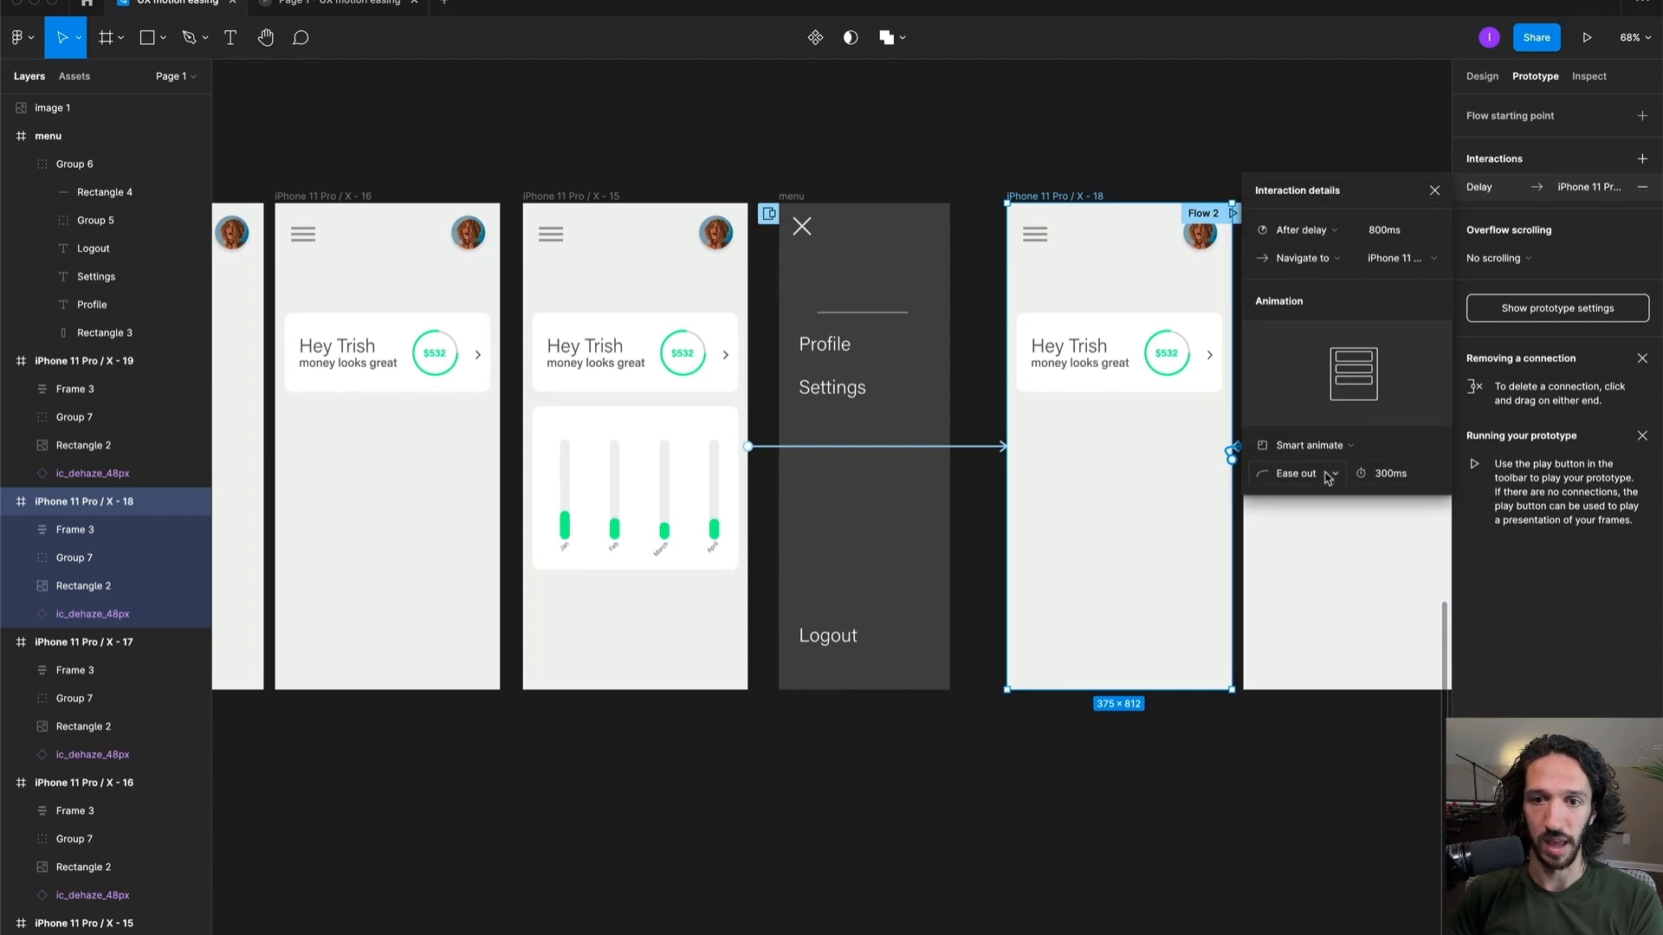
click(1320, 721)
Step: Delete the copied connection running from iPhone 11 Pro / X - 19 back to iPhone 11 Pro / X - 18
scroll(1074, 389, right, 5)
scroll(1073, 390, down, 1)
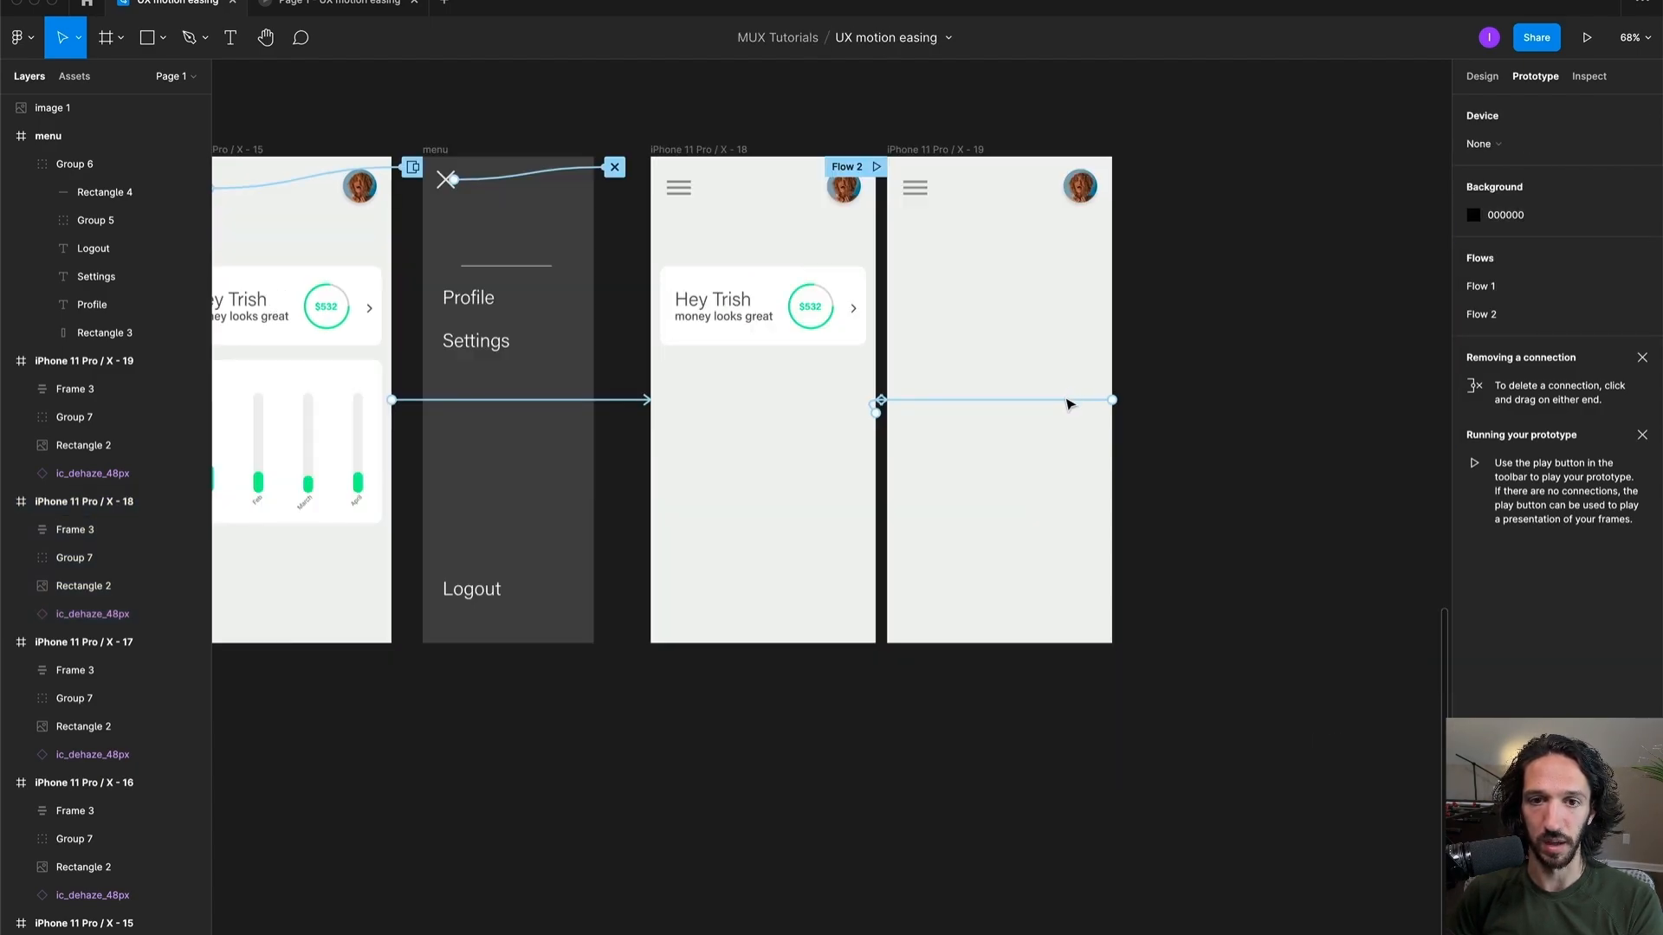
click(1067, 400)
key(Delete)
click(1290, 412)
Step: Present Flow 1 to watch the Smart animate transitions between the screens
scroll(1291, 411, left, 2)
scroll(1291, 412, down, 3)
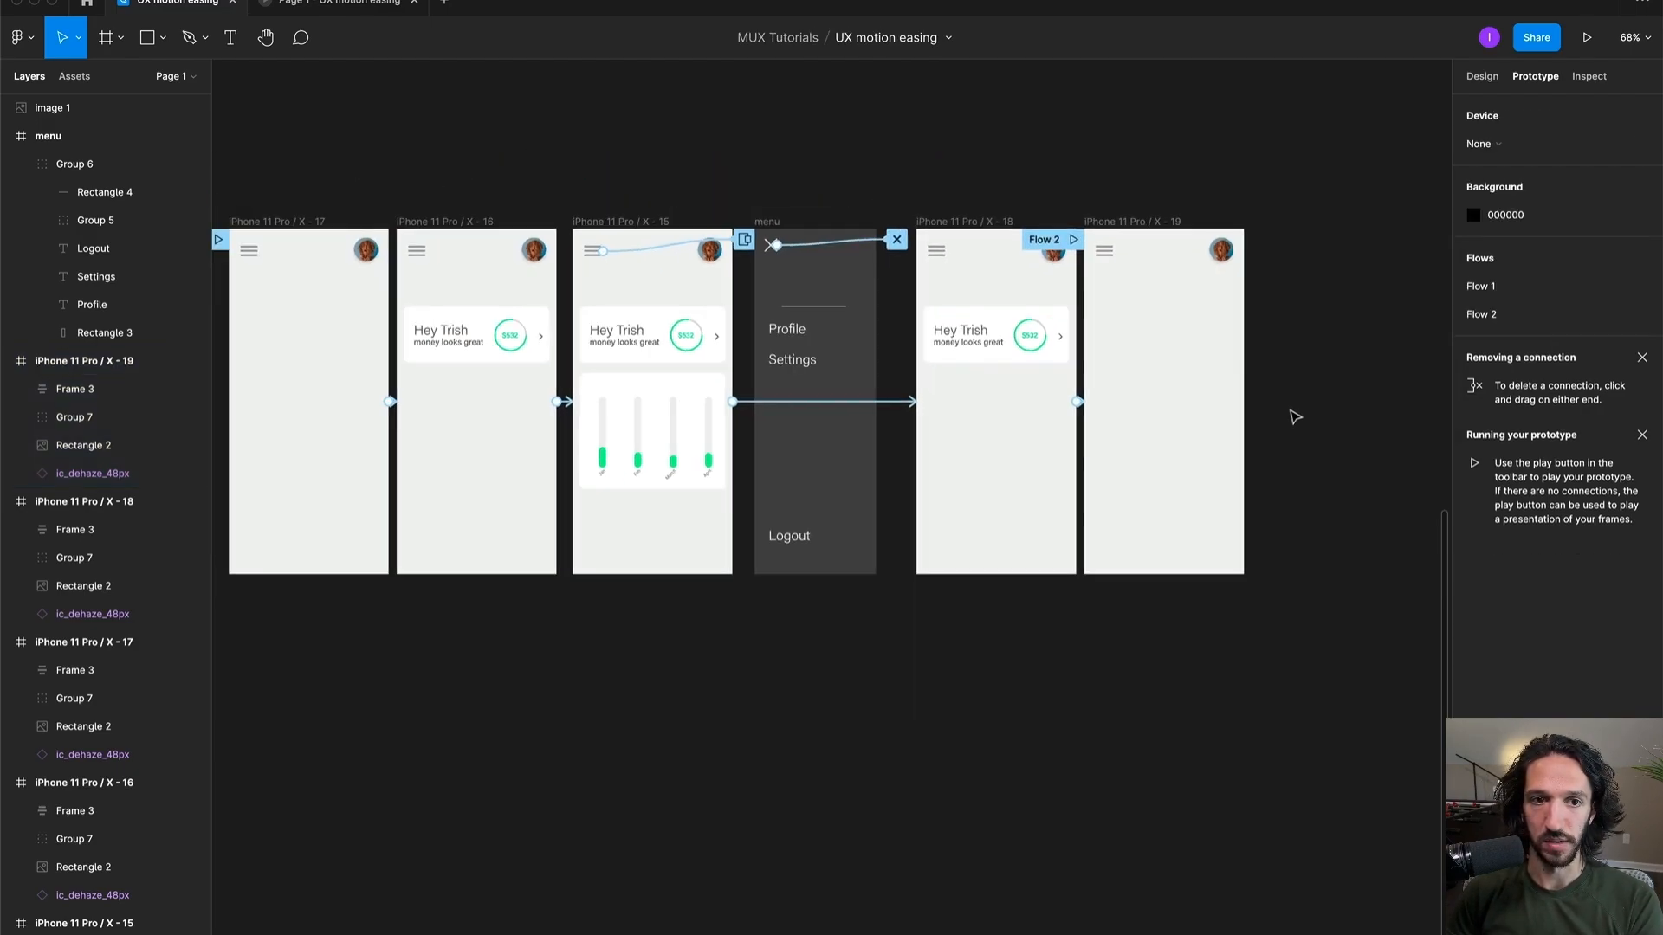
scroll(1294, 416, down, 3)
scroll(1172, 509, right, 2)
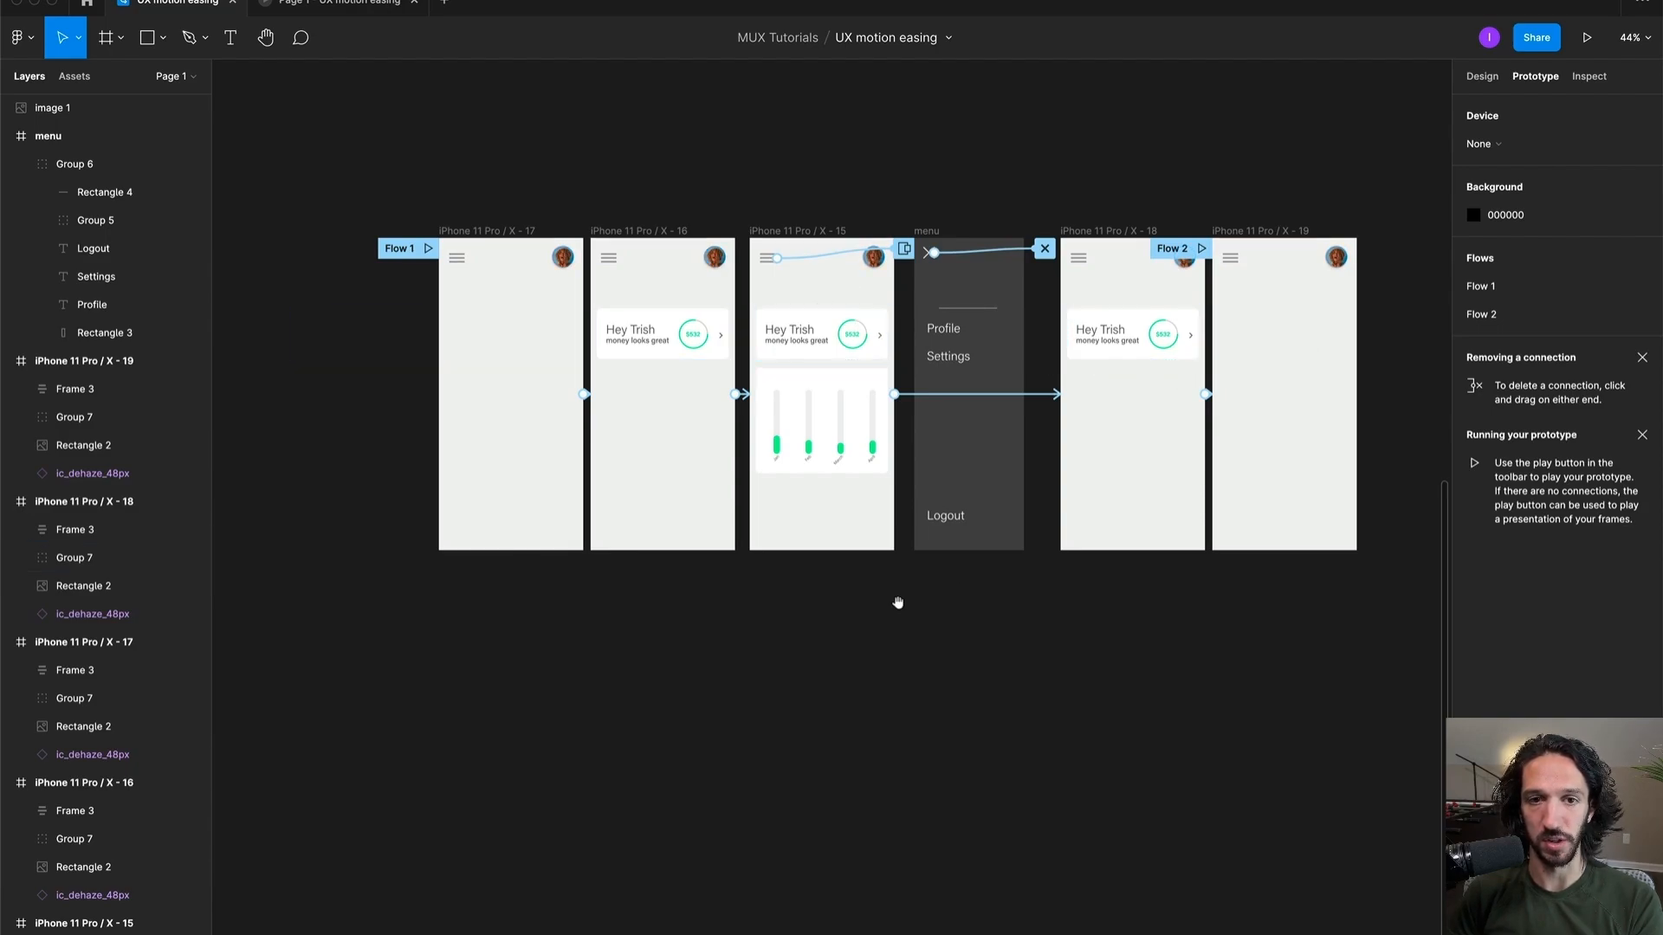
click(430, 256)
click(429, 254)
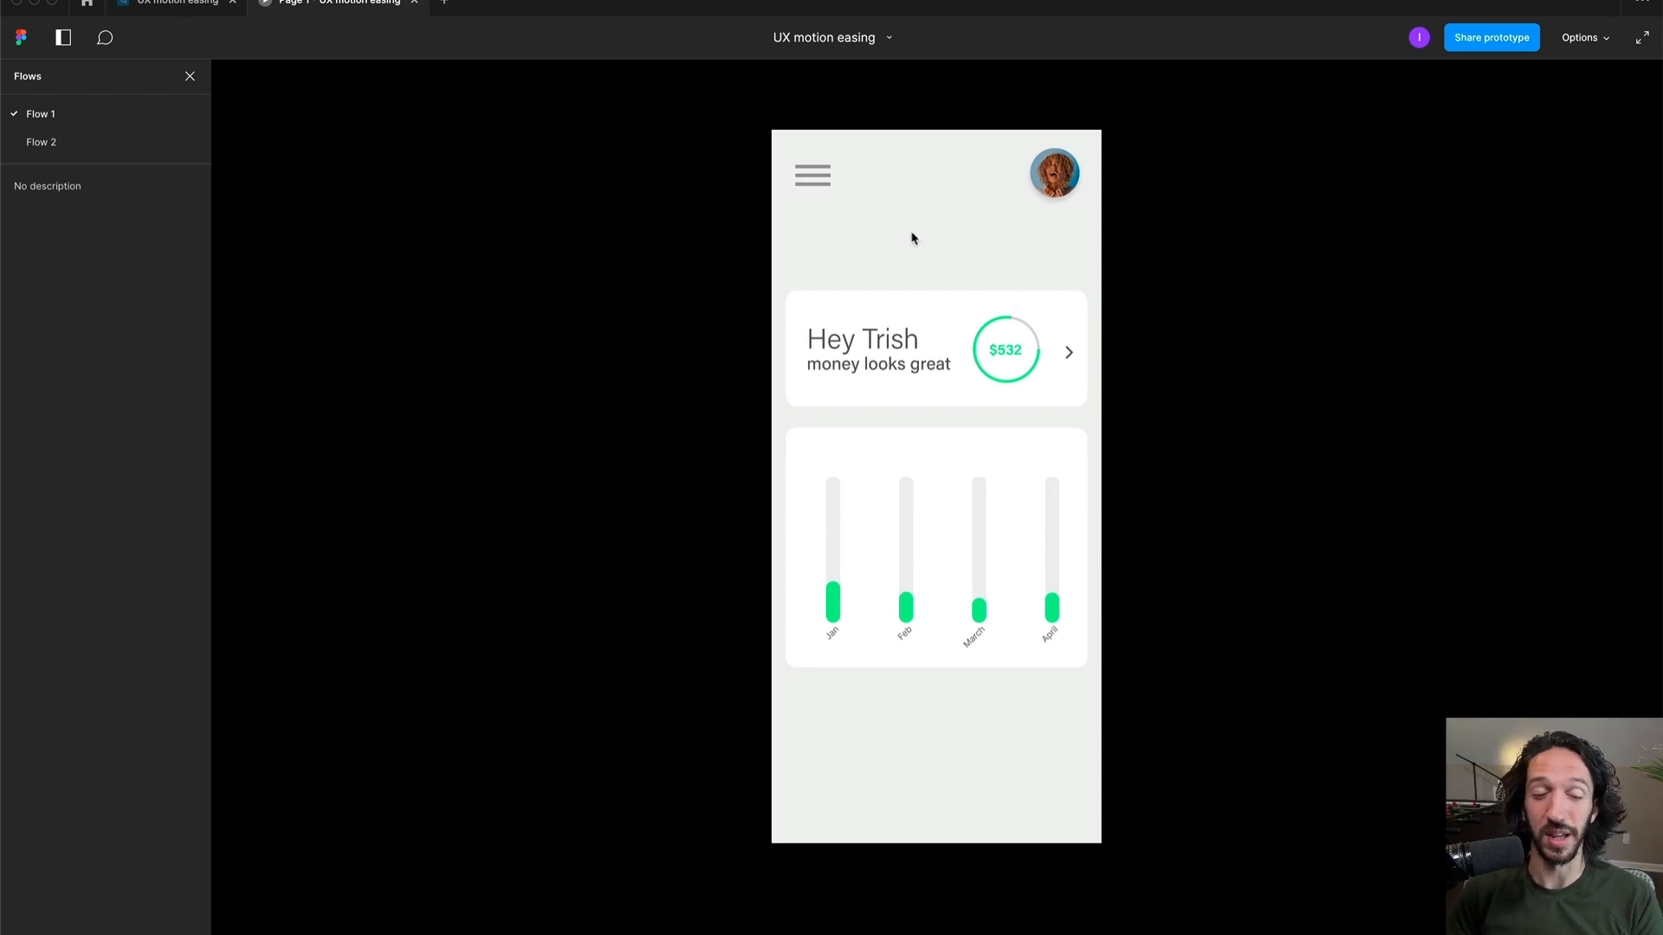
Step: Test the menu overlay's slide motion by repeatedly opening it with the hamburger icon and closing it with the X
click(813, 181)
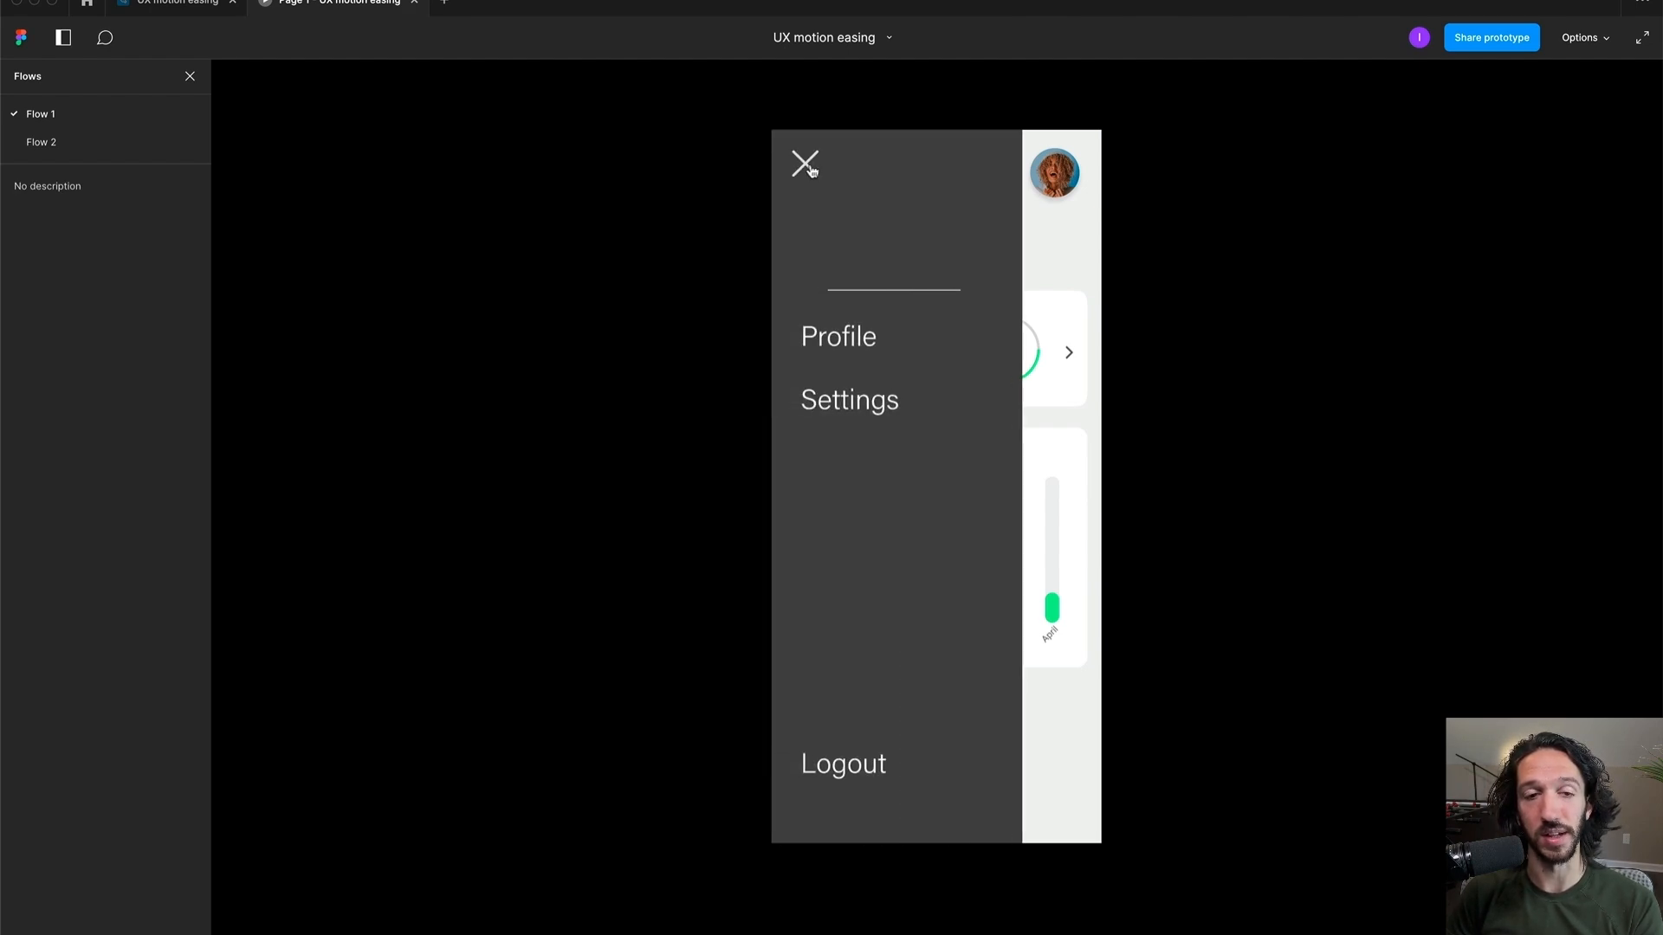
click(811, 171)
click(813, 175)
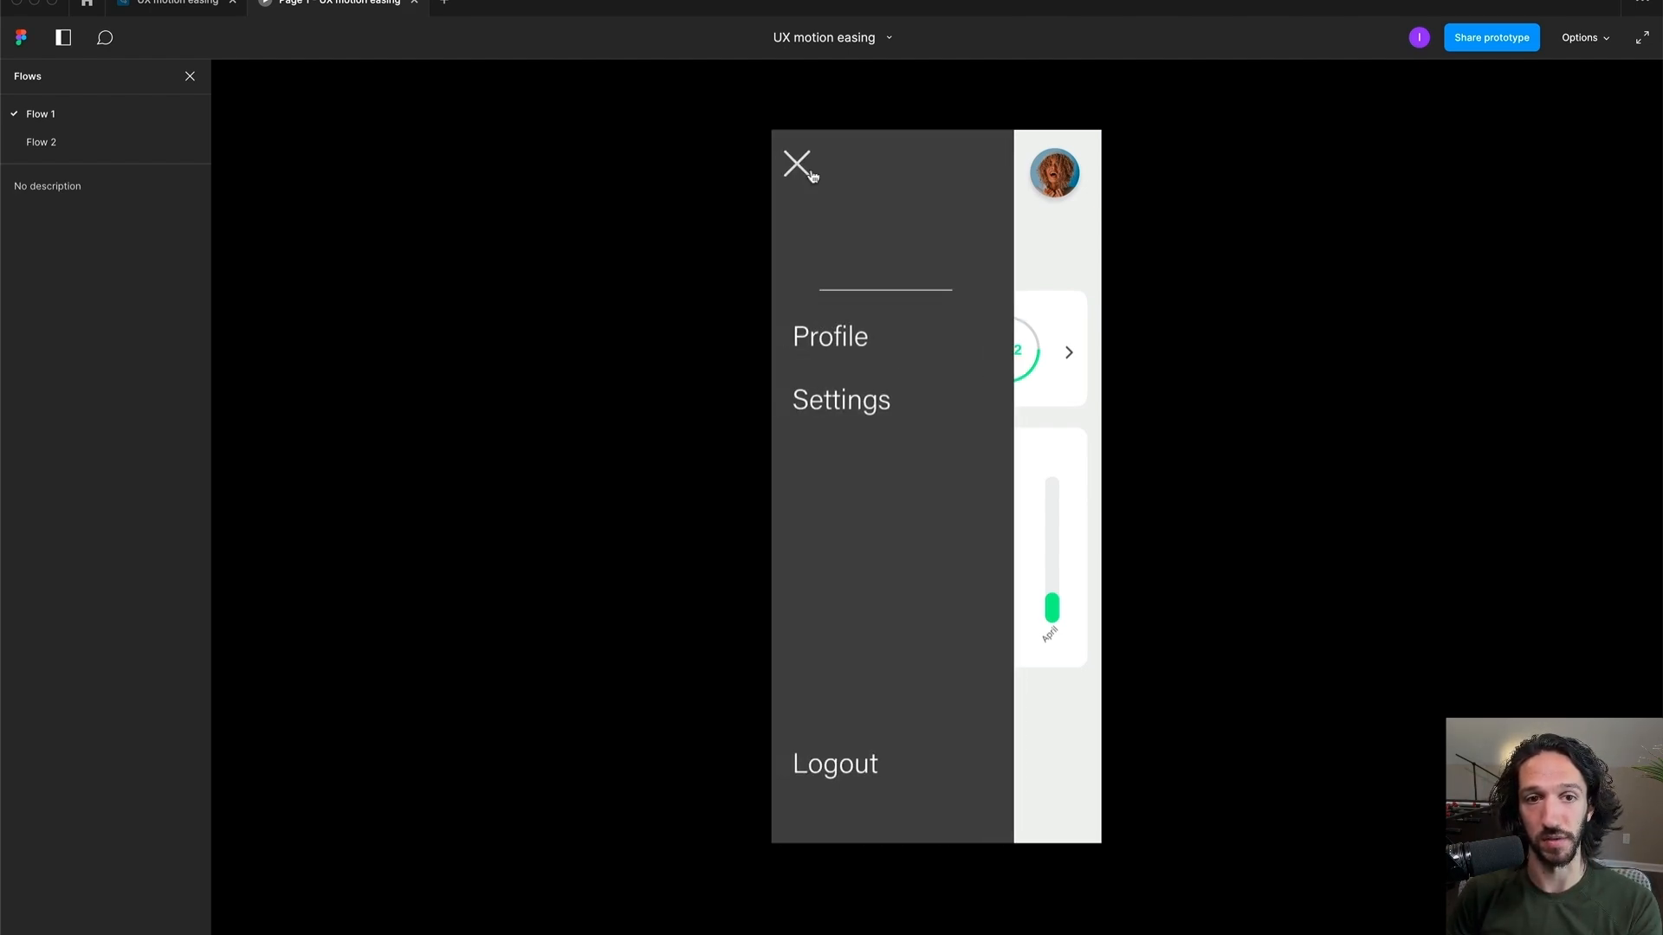
click(812, 173)
click(812, 176)
click(811, 175)
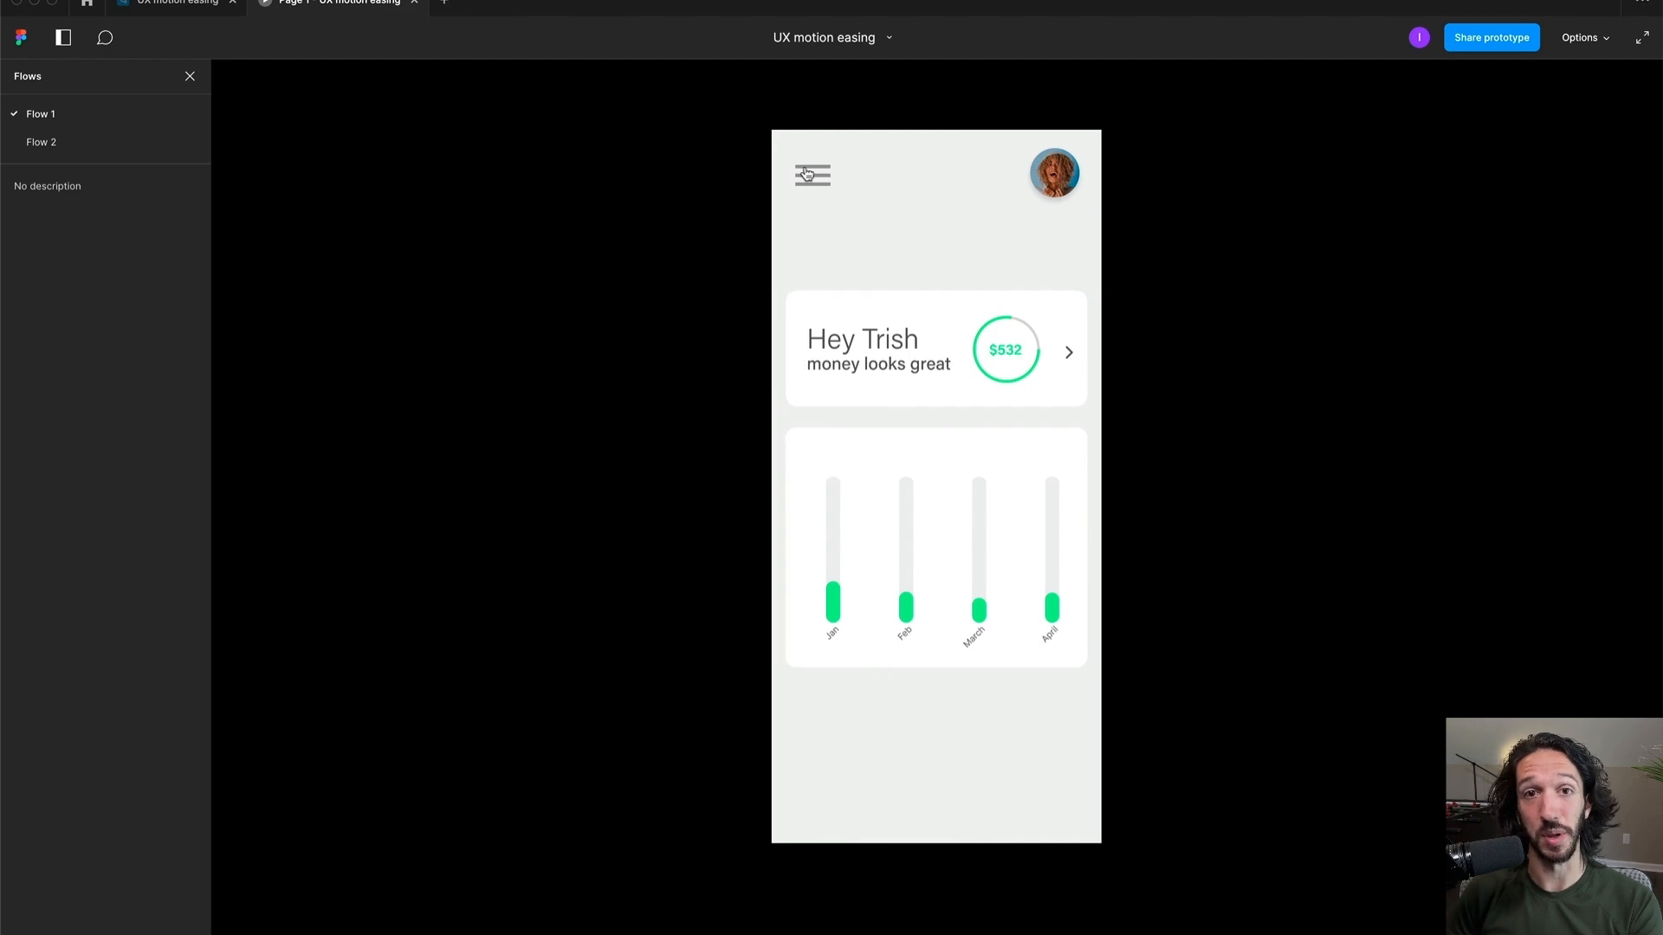
click(807, 174)
click(806, 172)
click(806, 173)
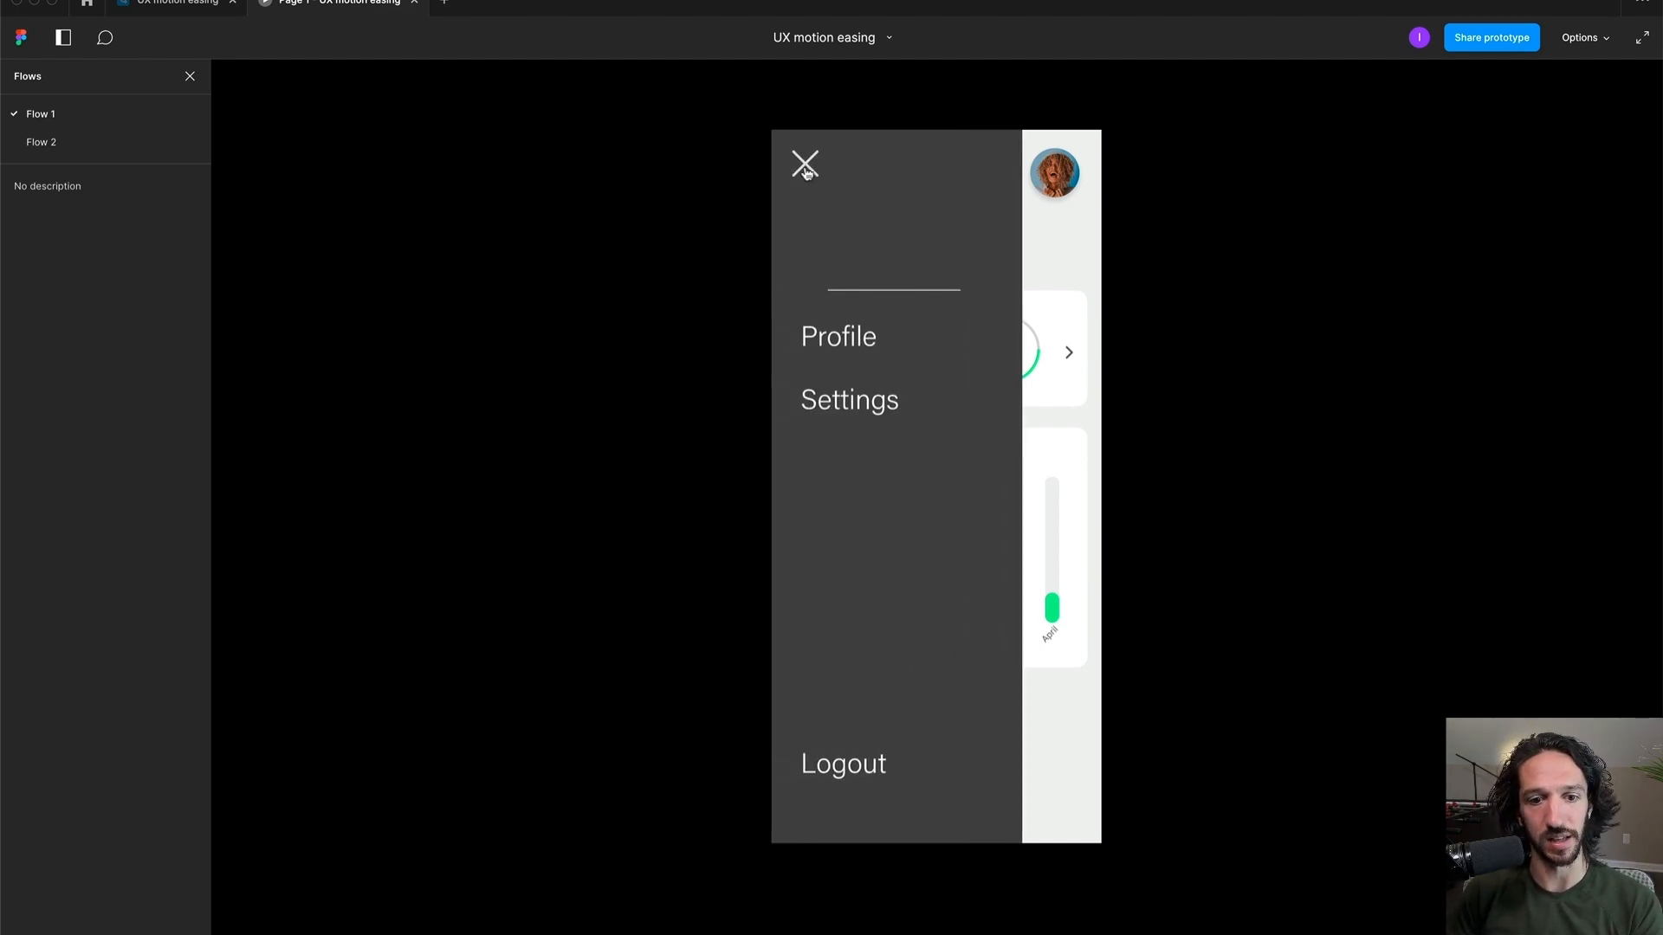
click(806, 172)
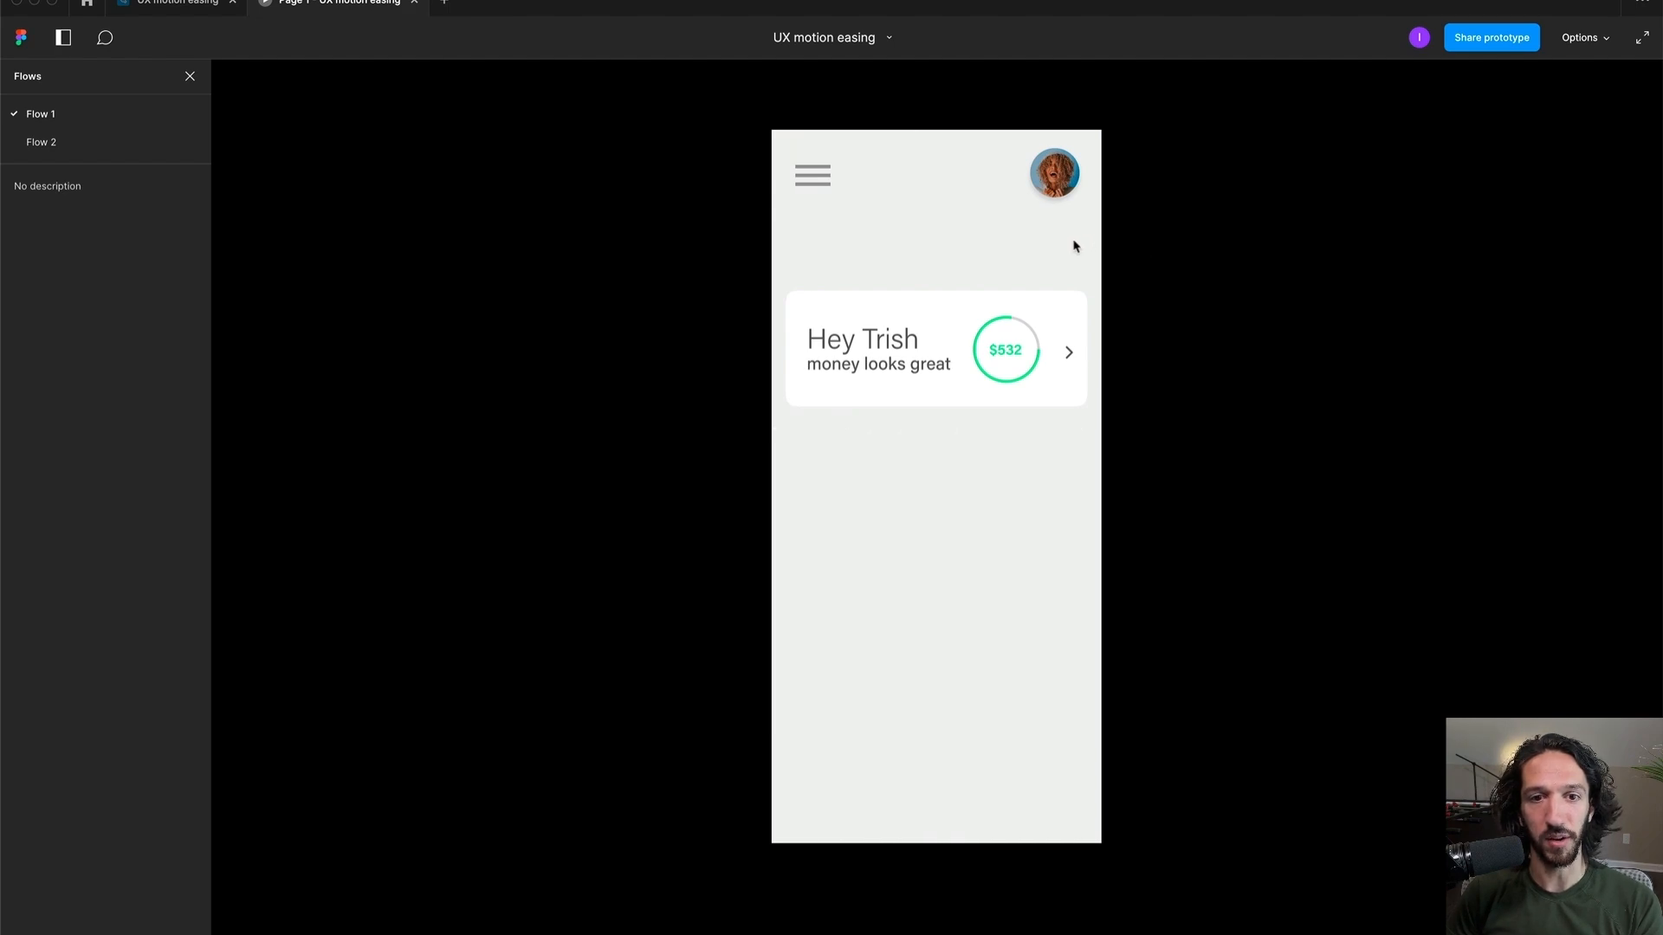
Step: Return to the design file and open the interaction details of the transition from iPhone 11 Pro / X - 17 to 16
click(177, 4)
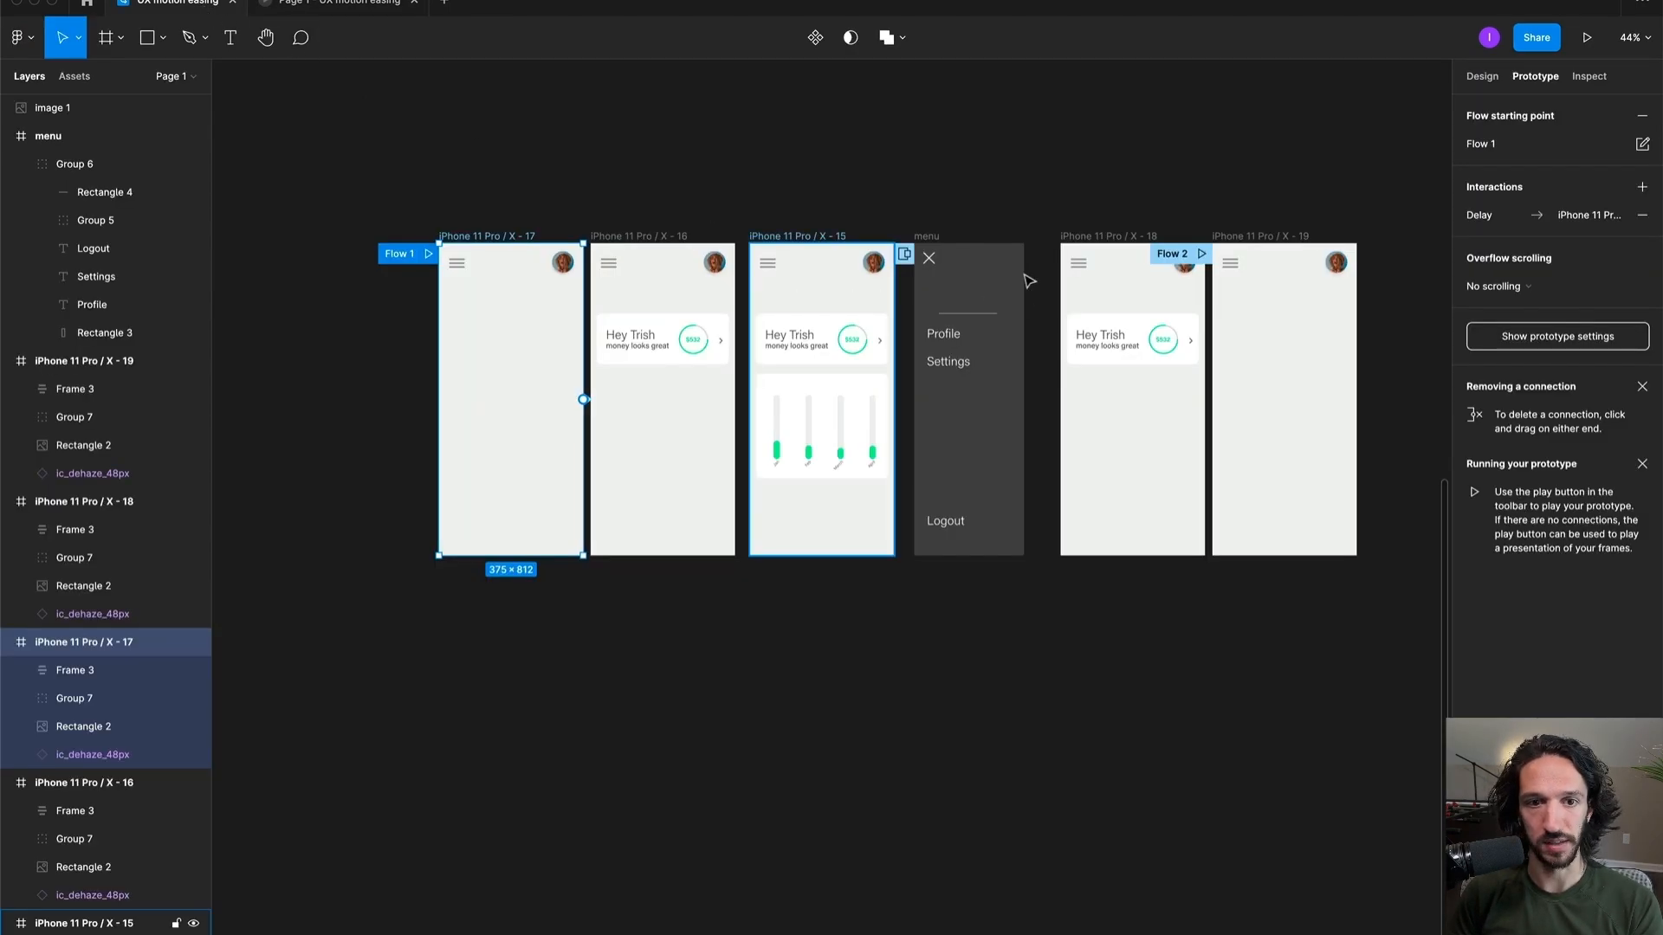
click(1227, 204)
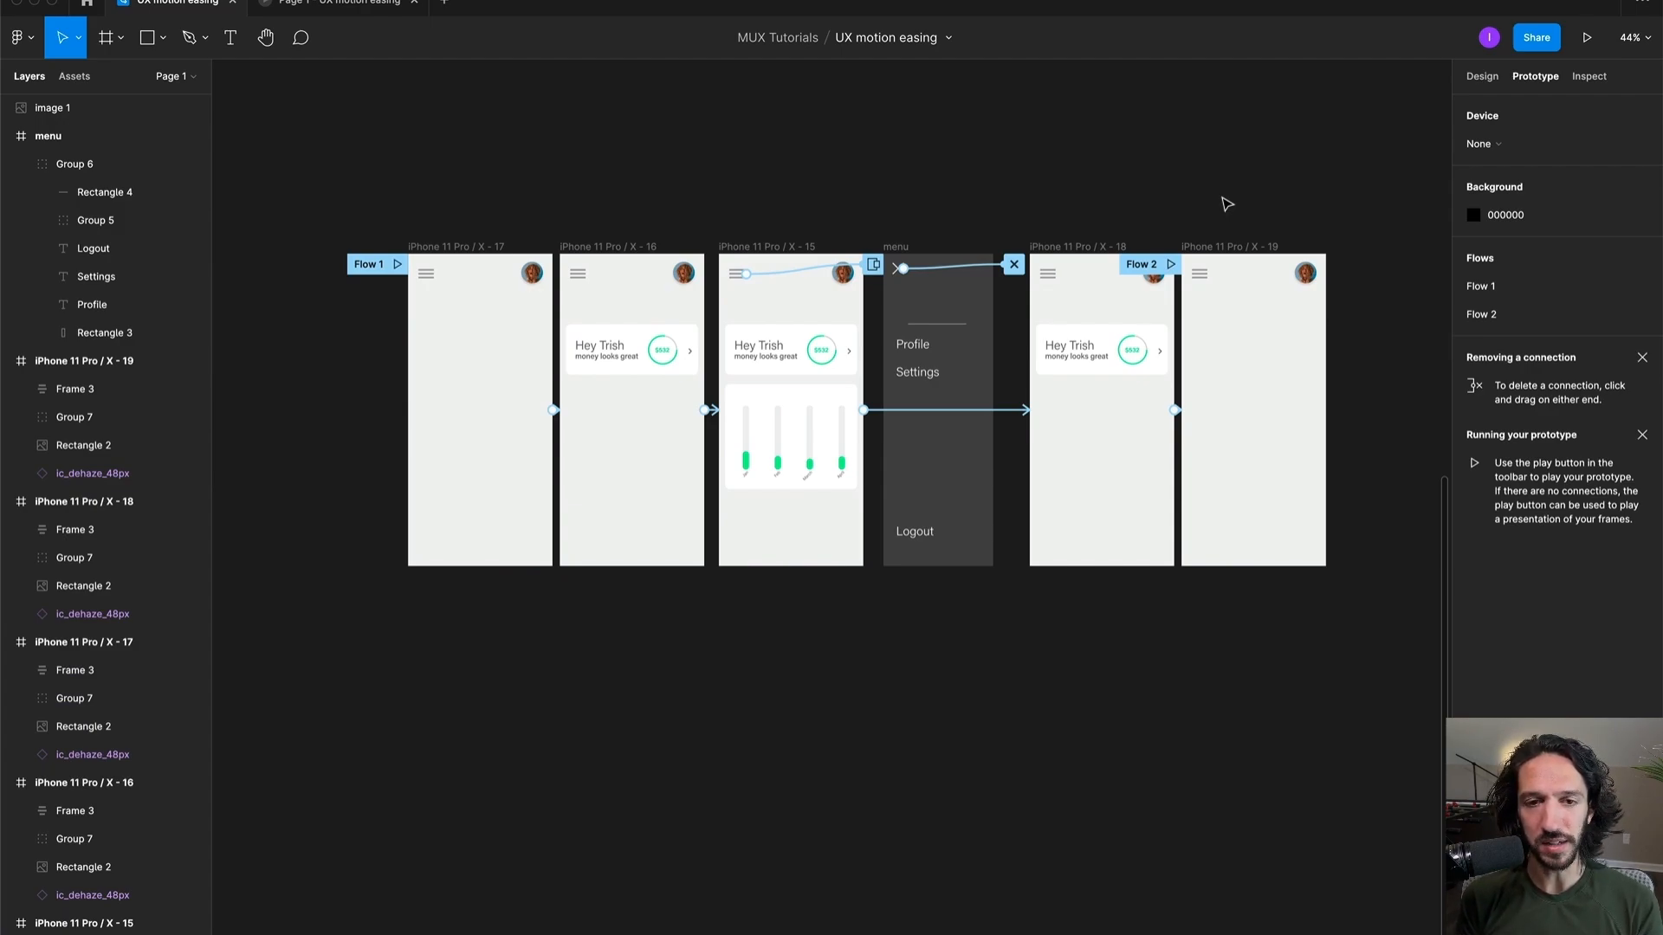
click(818, 435)
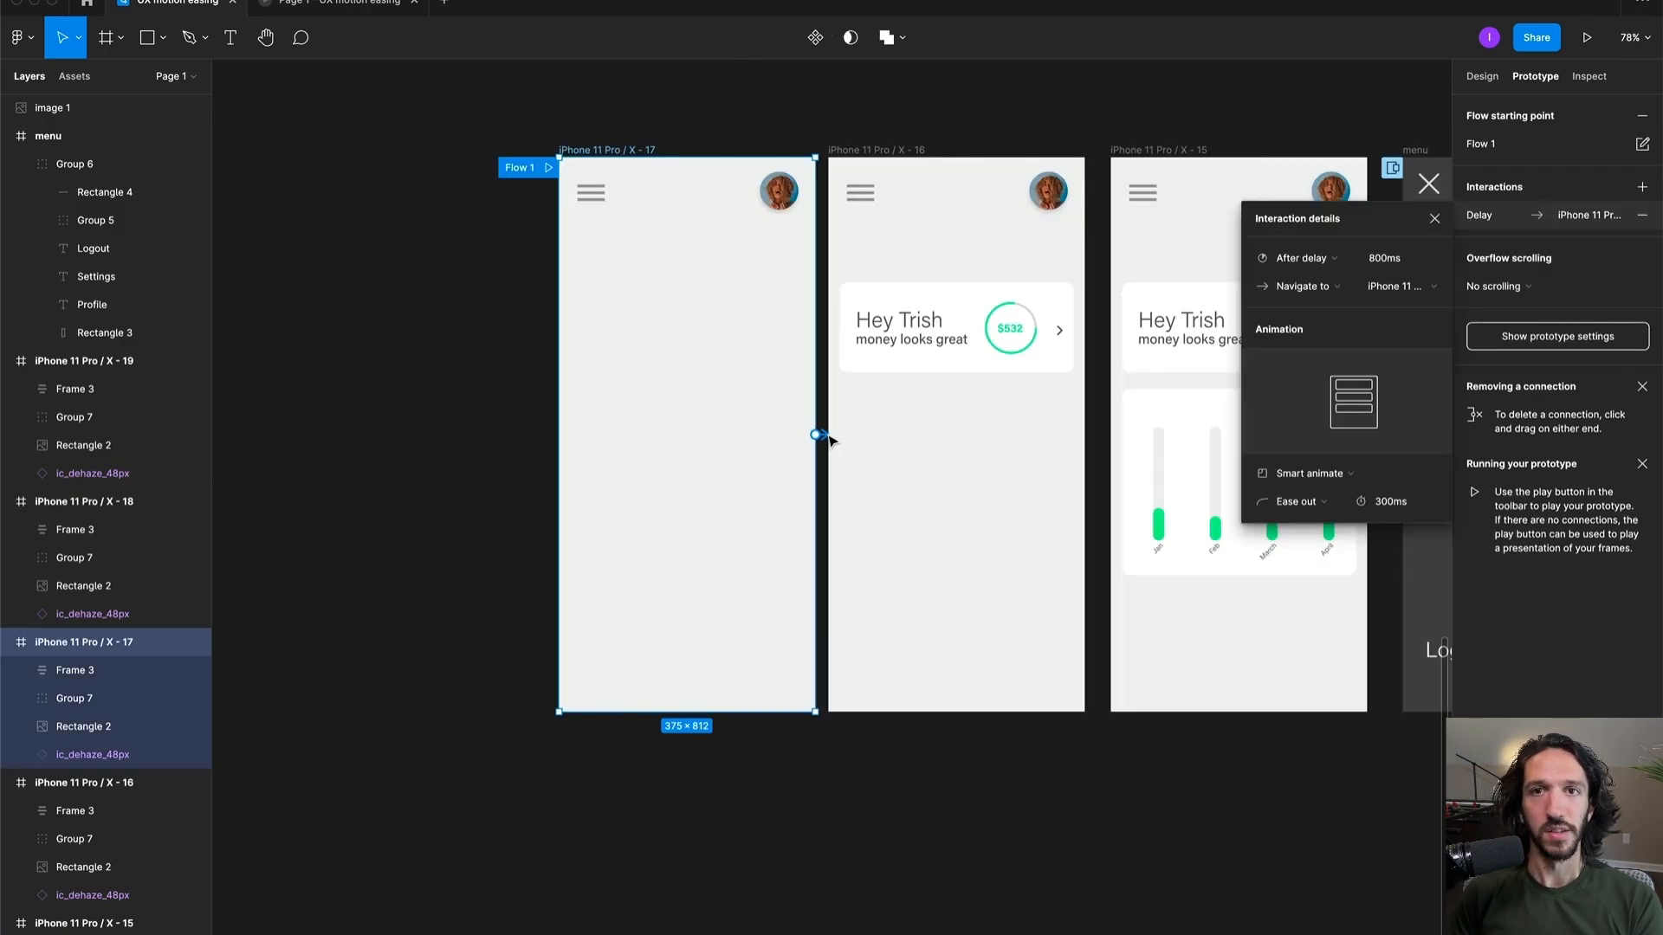
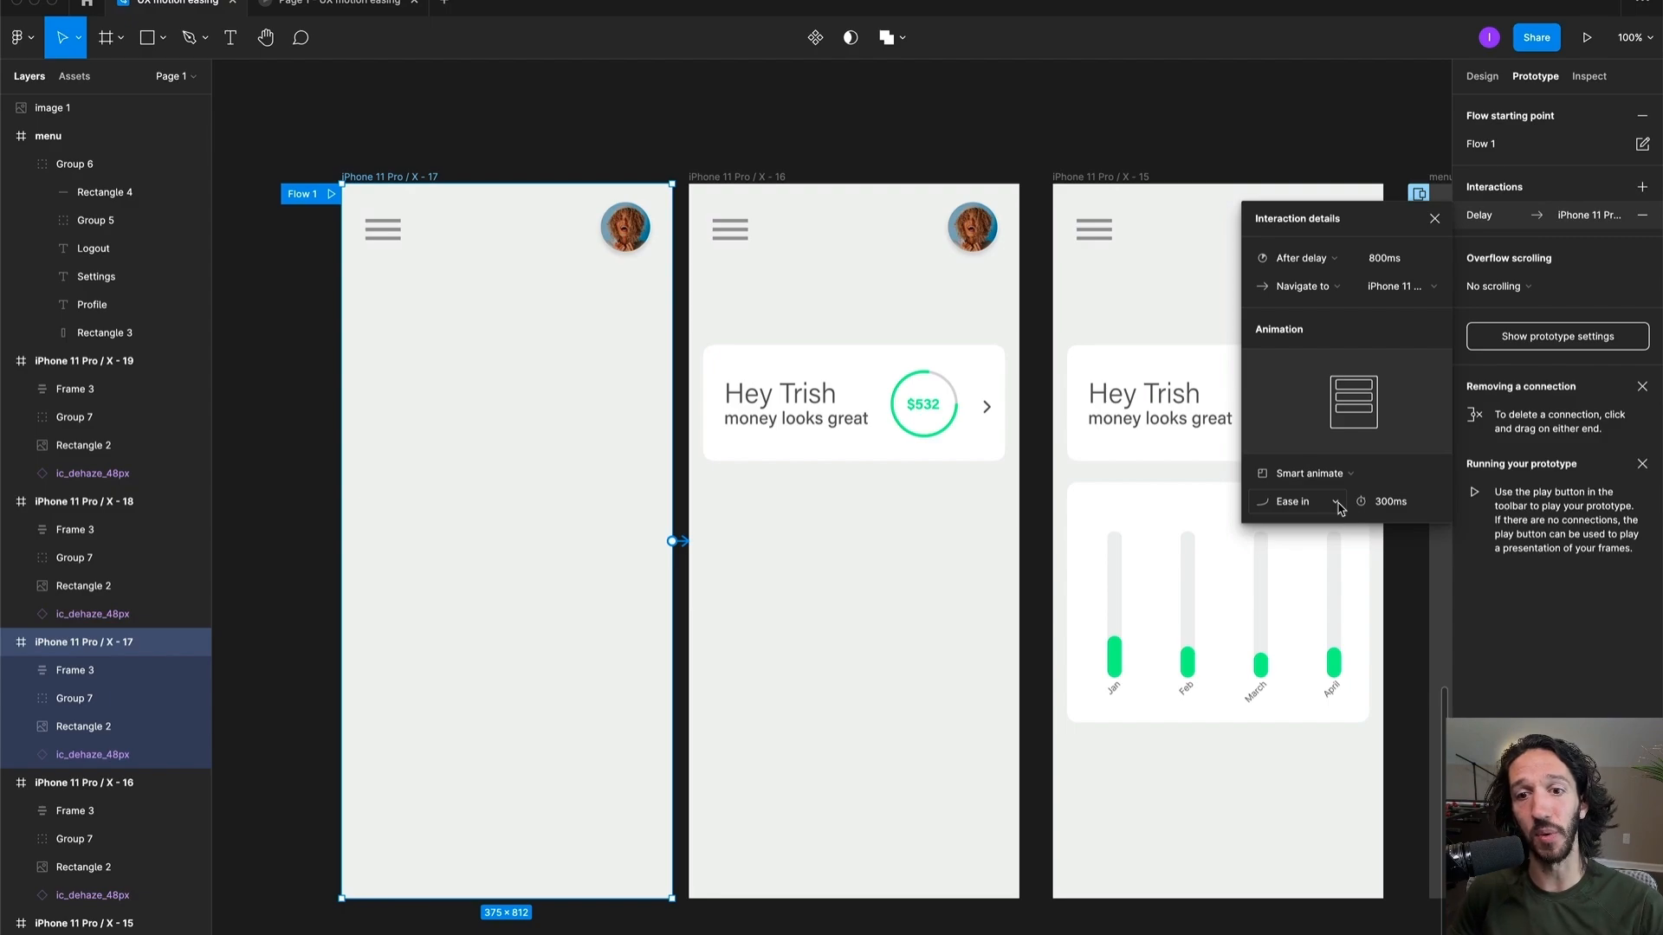
Step: Try the Ease out and Ease in and out easings on the transition from iPhone 11 Pro / X - 17
click(1338, 503)
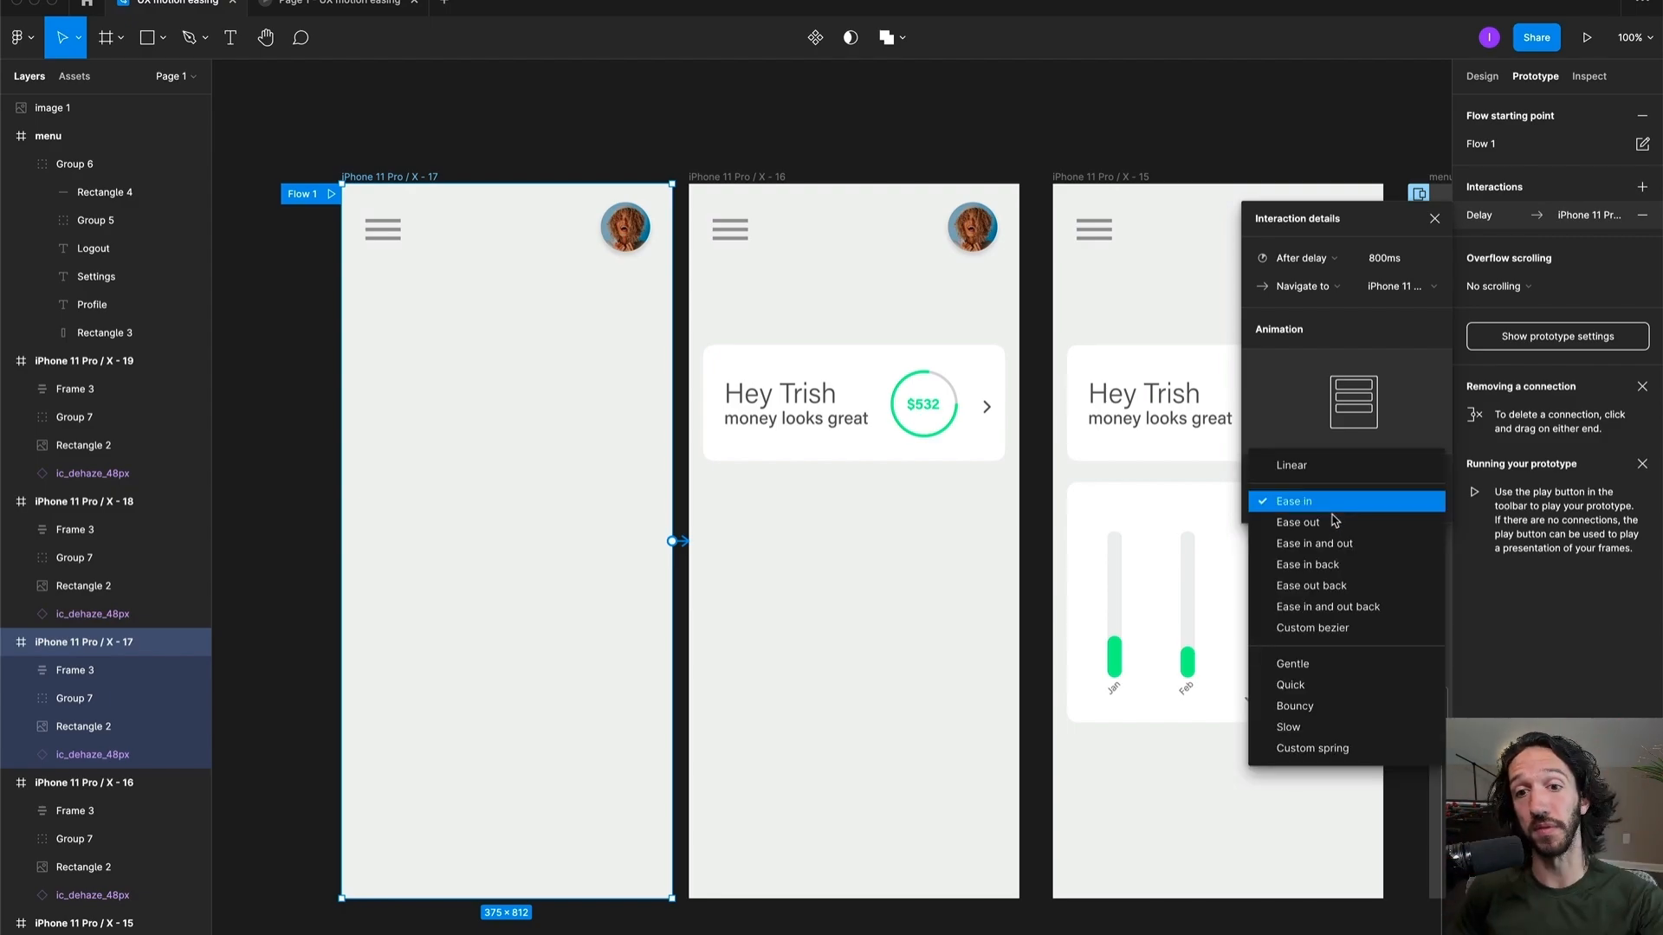
click(1331, 522)
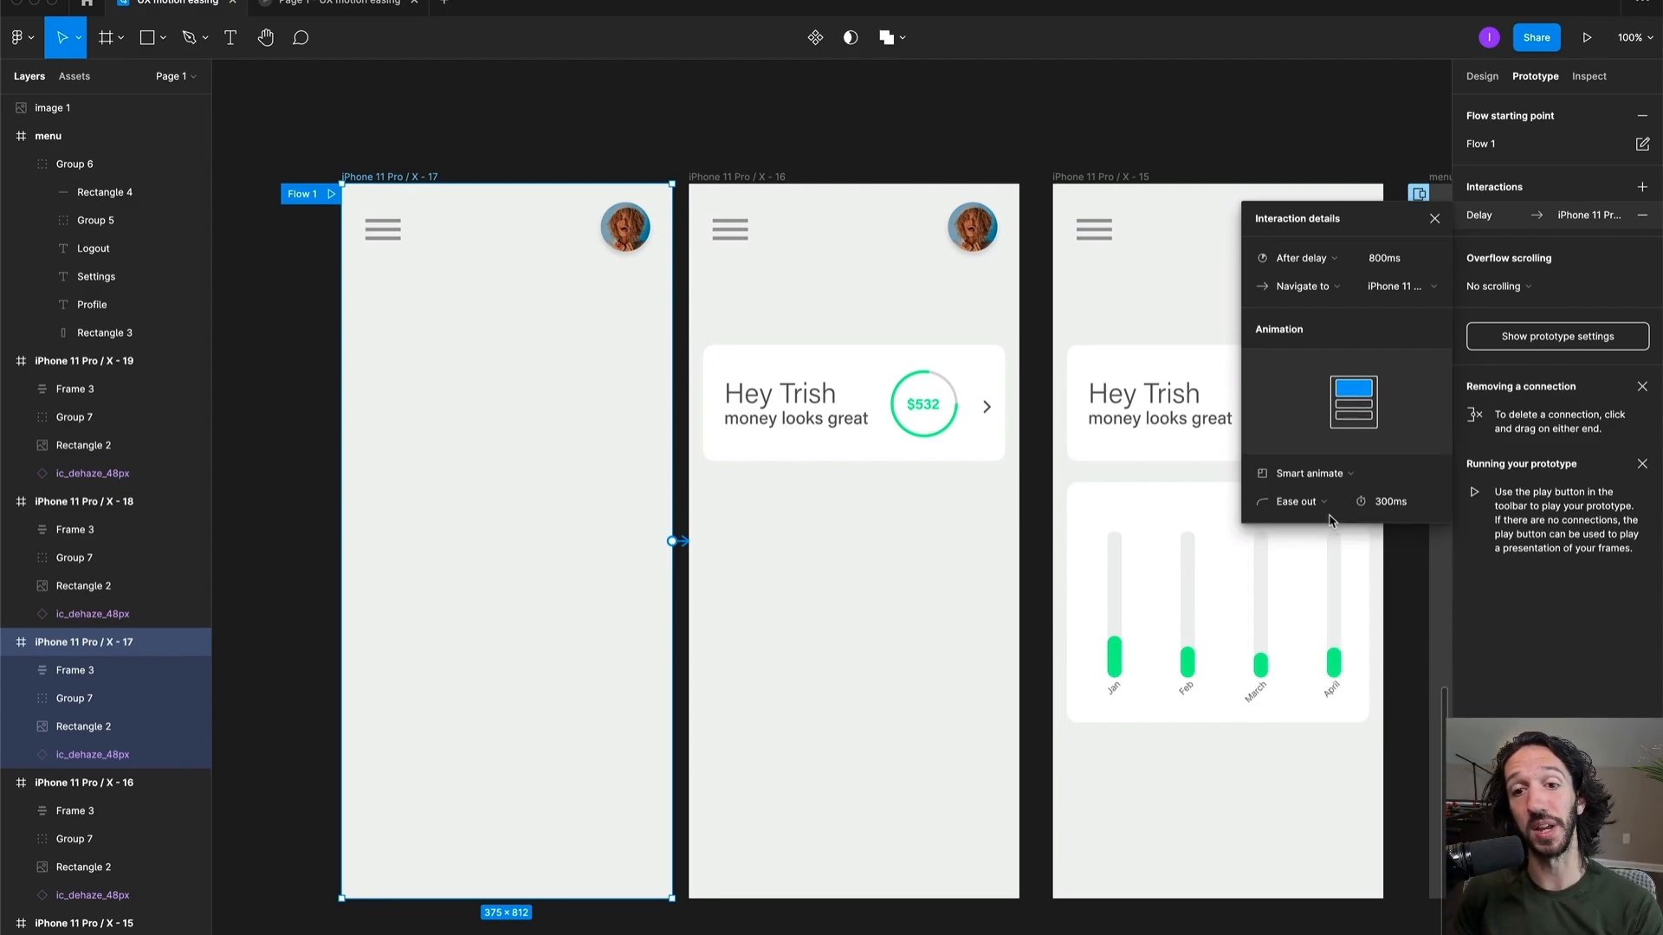
click(1332, 509)
click(1334, 523)
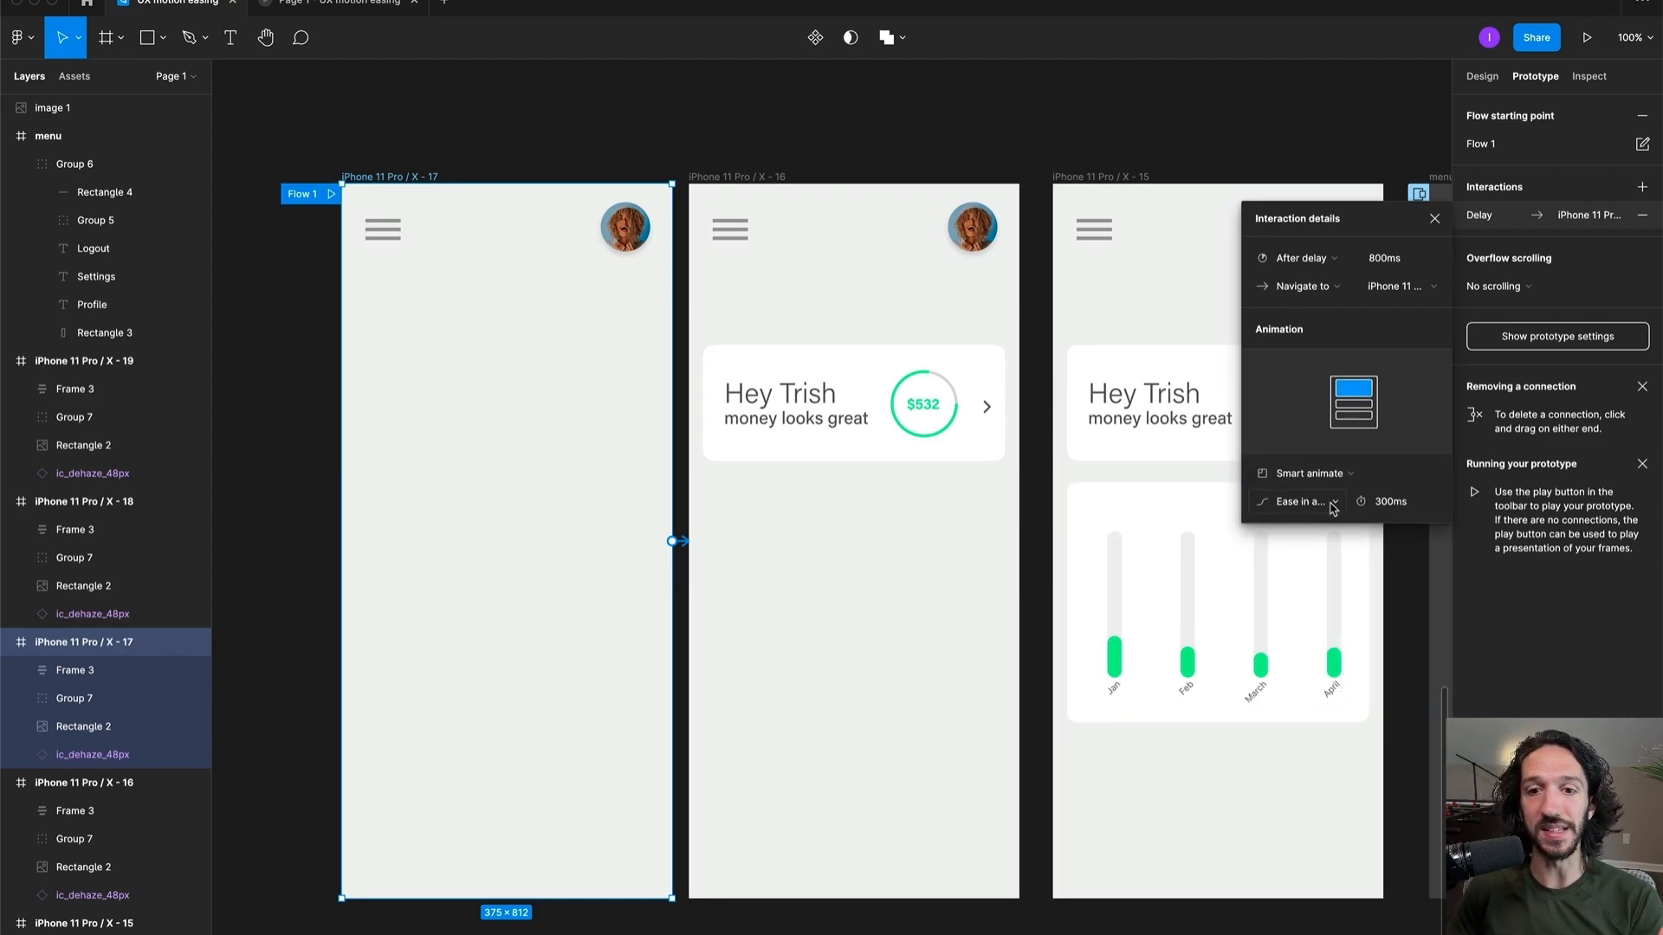
Step: Set the easing of the iPhone 11 Pro / X - 17 transition to Custom bezier and shape its curve to about 0, 0.62, 0.31, 0.99
click(1332, 506)
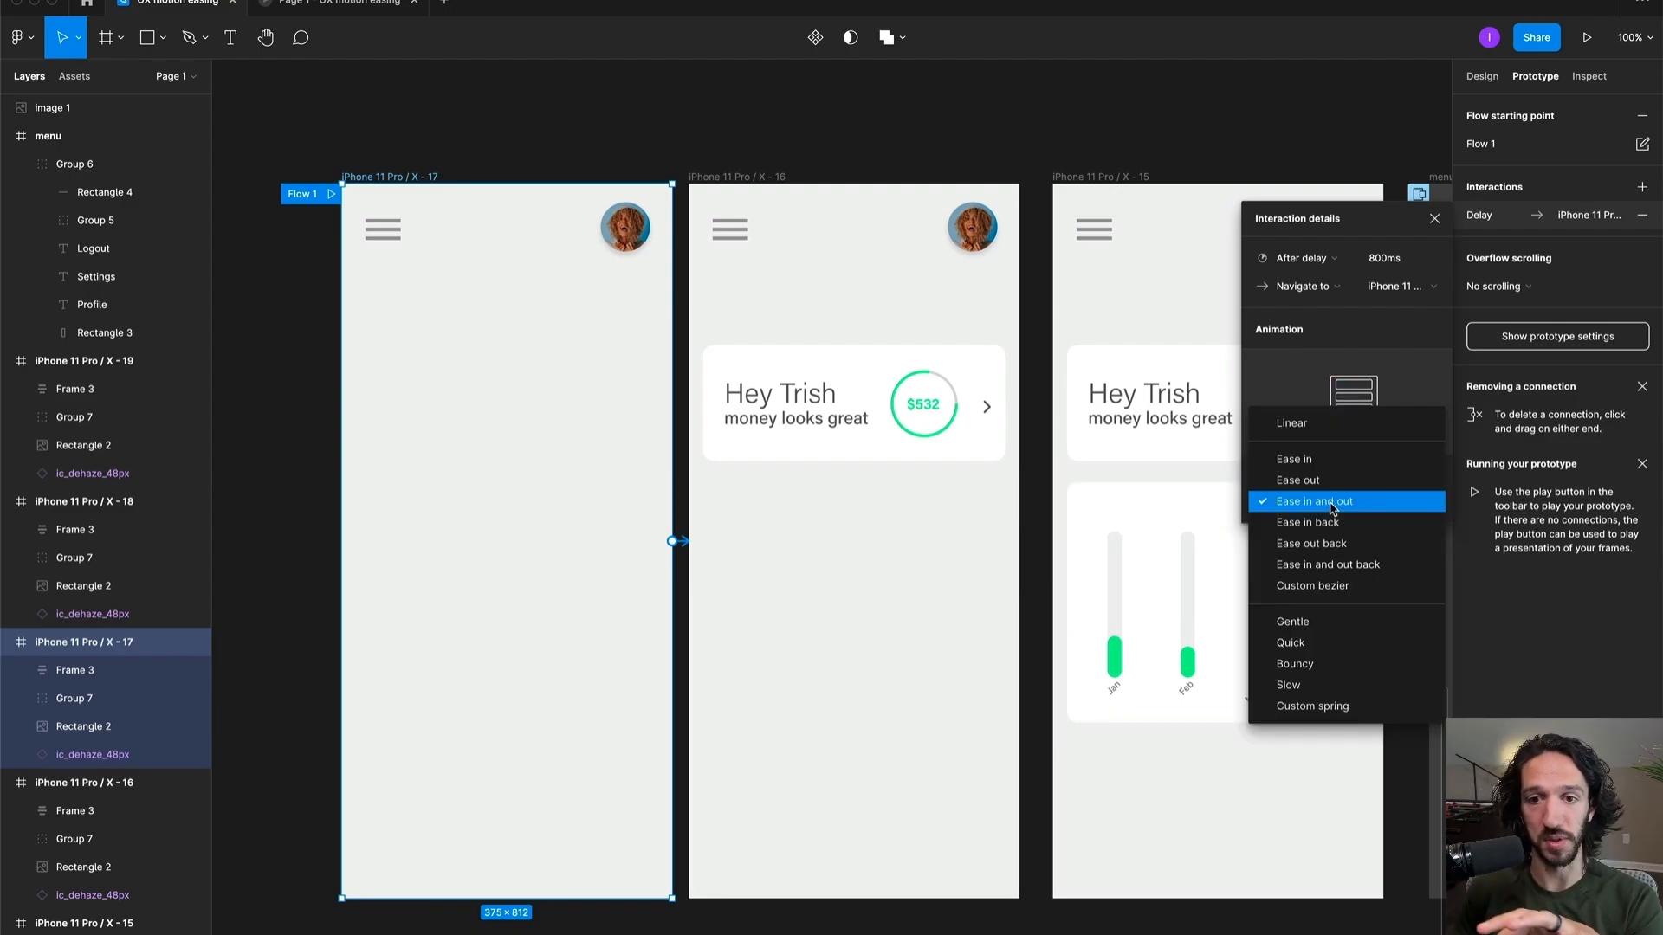
click(1353, 587)
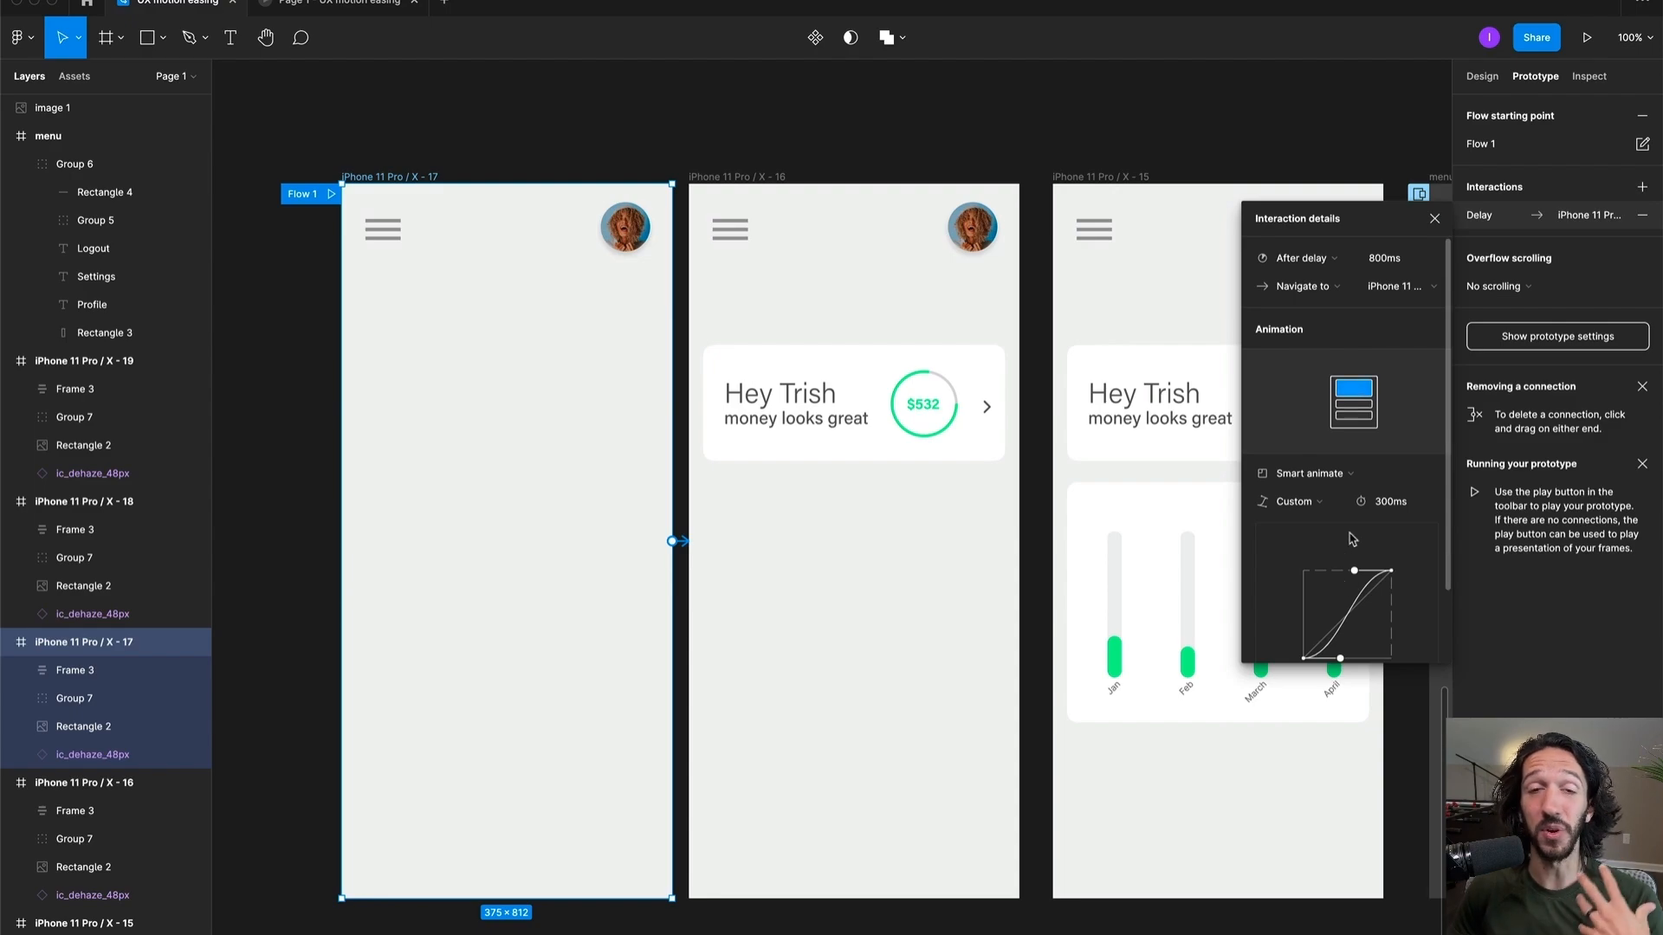
scroll(1364, 542, down, 3)
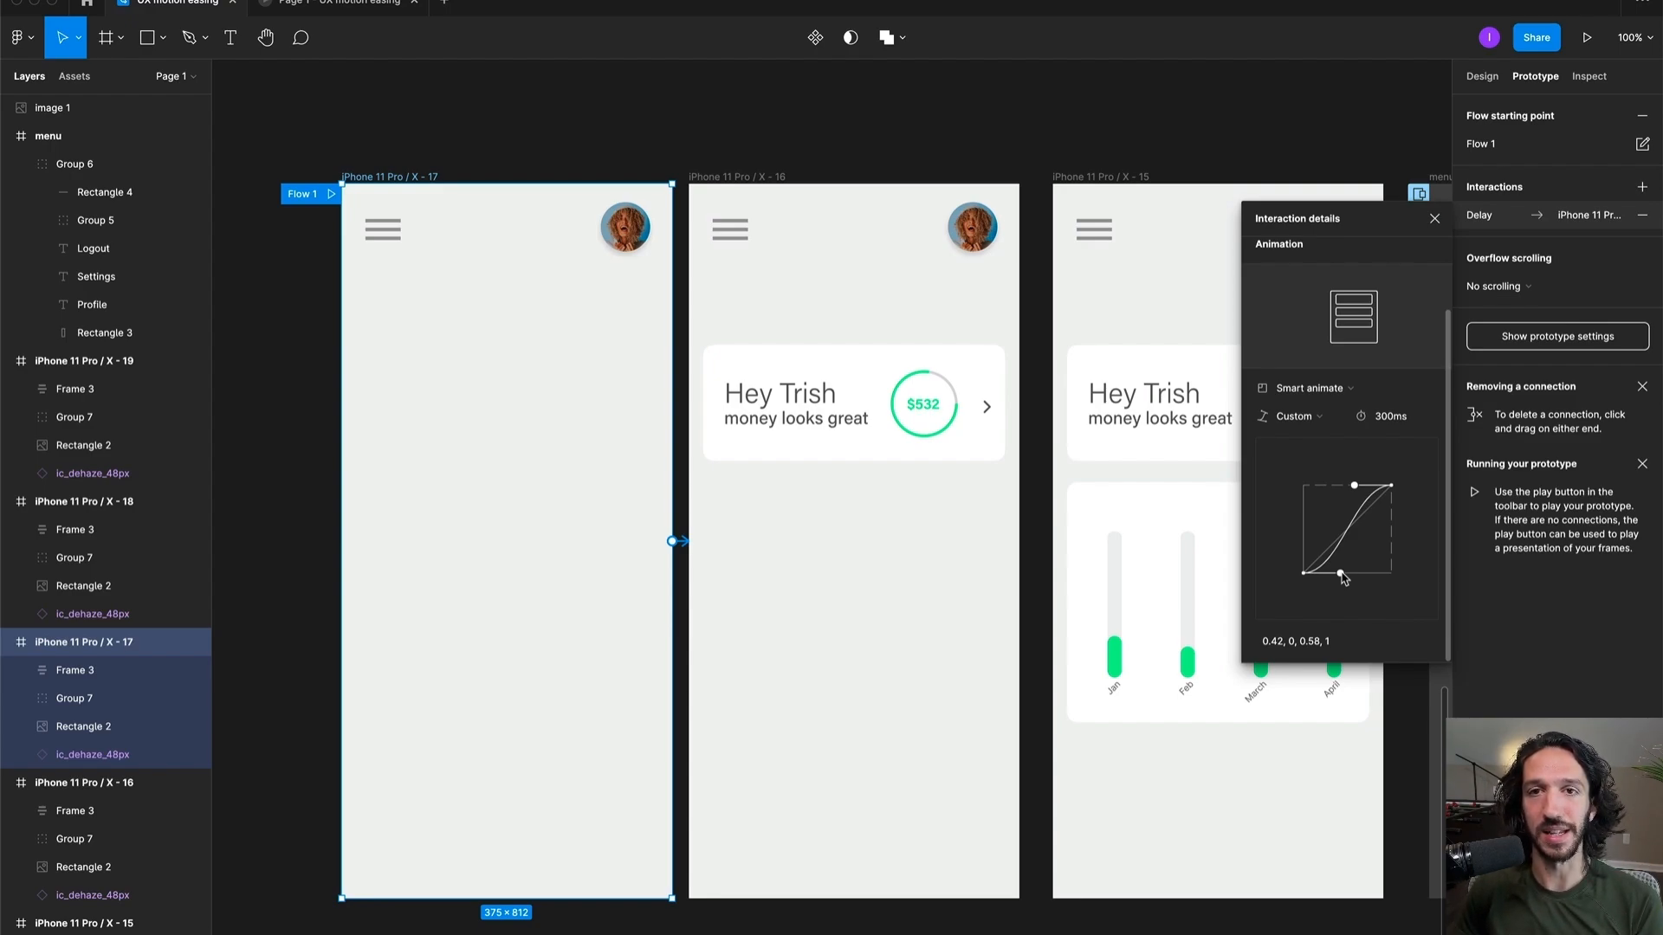
drag(1342, 576, 1344, 574)
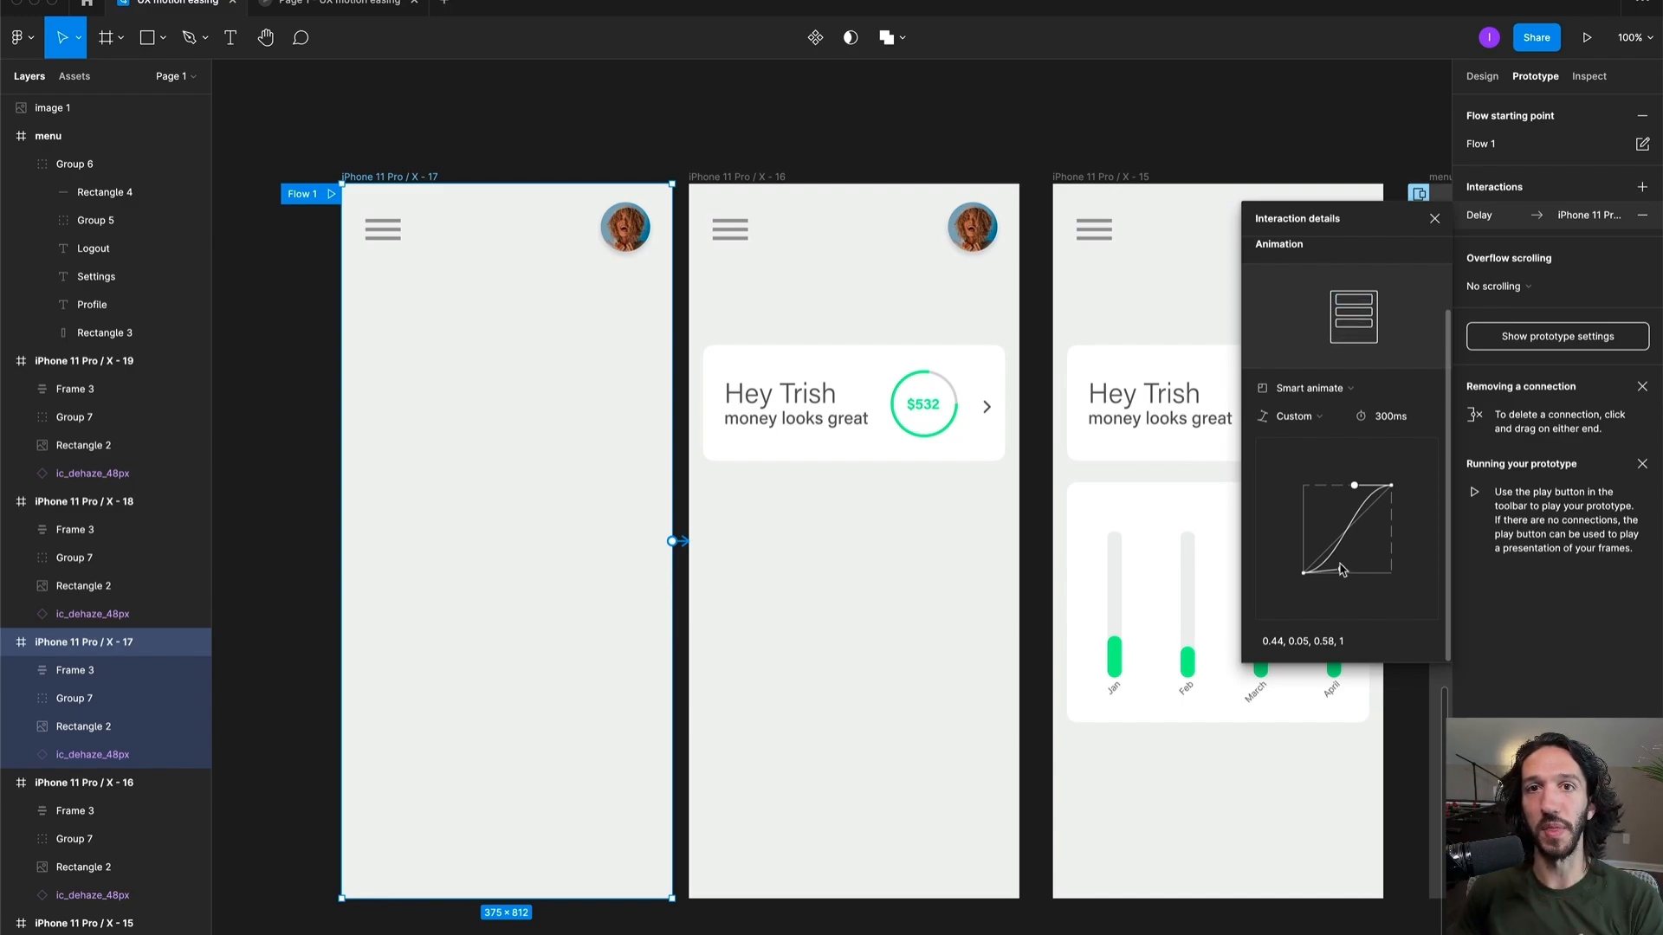
drag(1341, 573, 1330, 486)
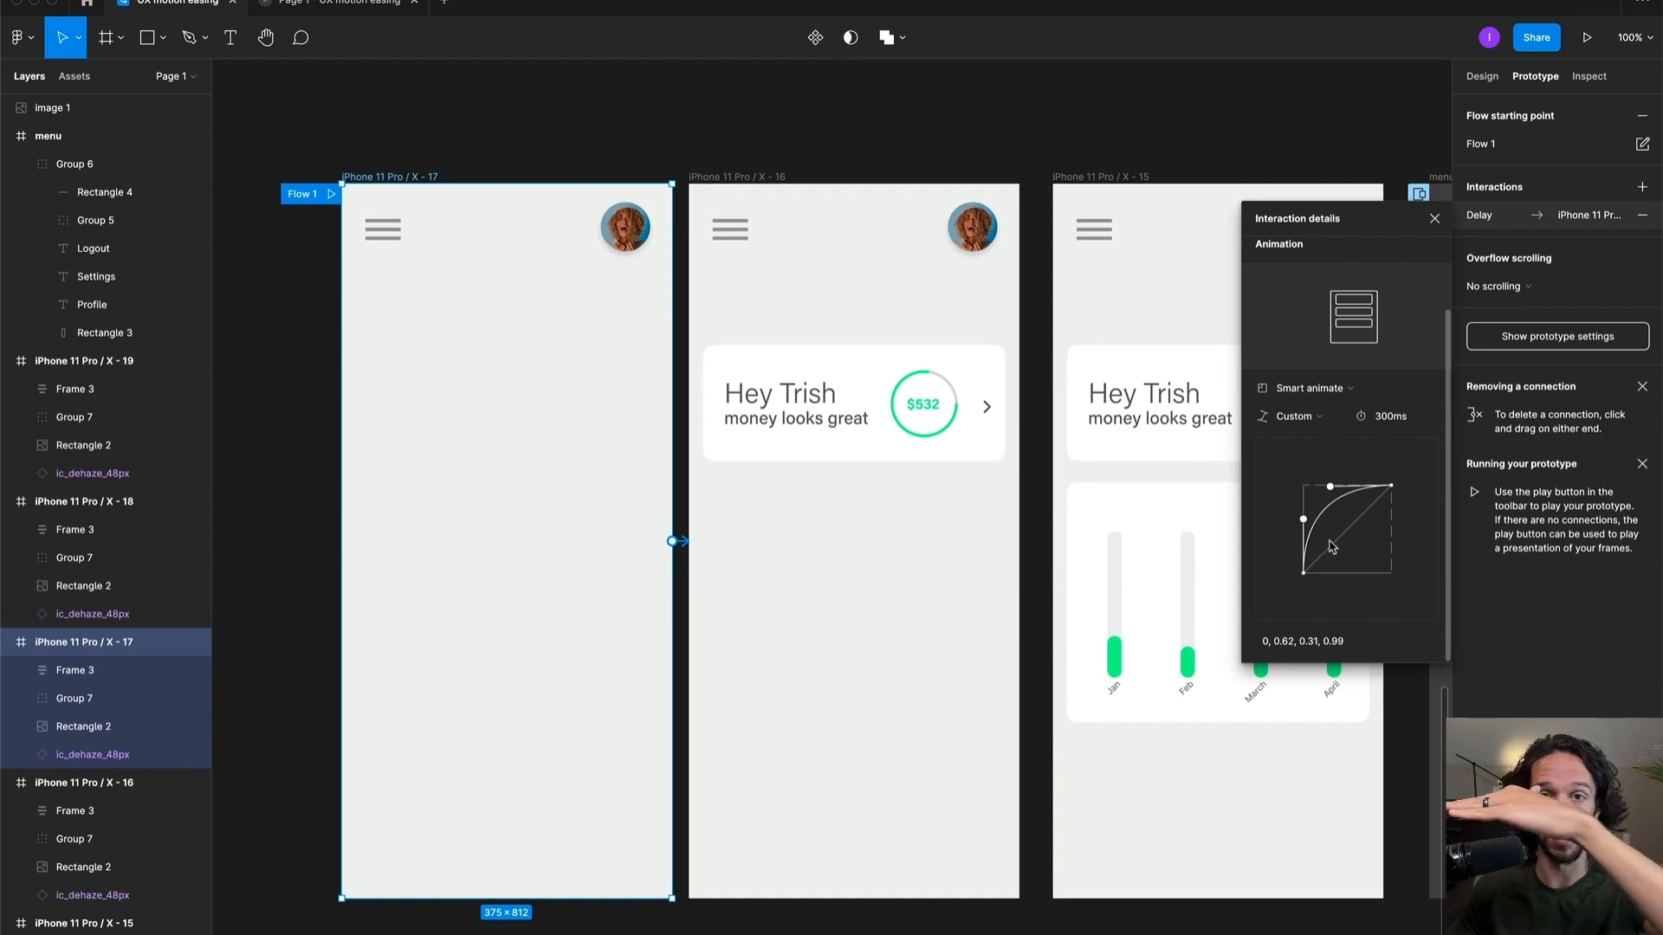
key(Escape)
Step: Switch the transition from iPhone 11 Pro / X - 16 to 15 to Custom bezier easing and reshape its curve
click(1035, 541)
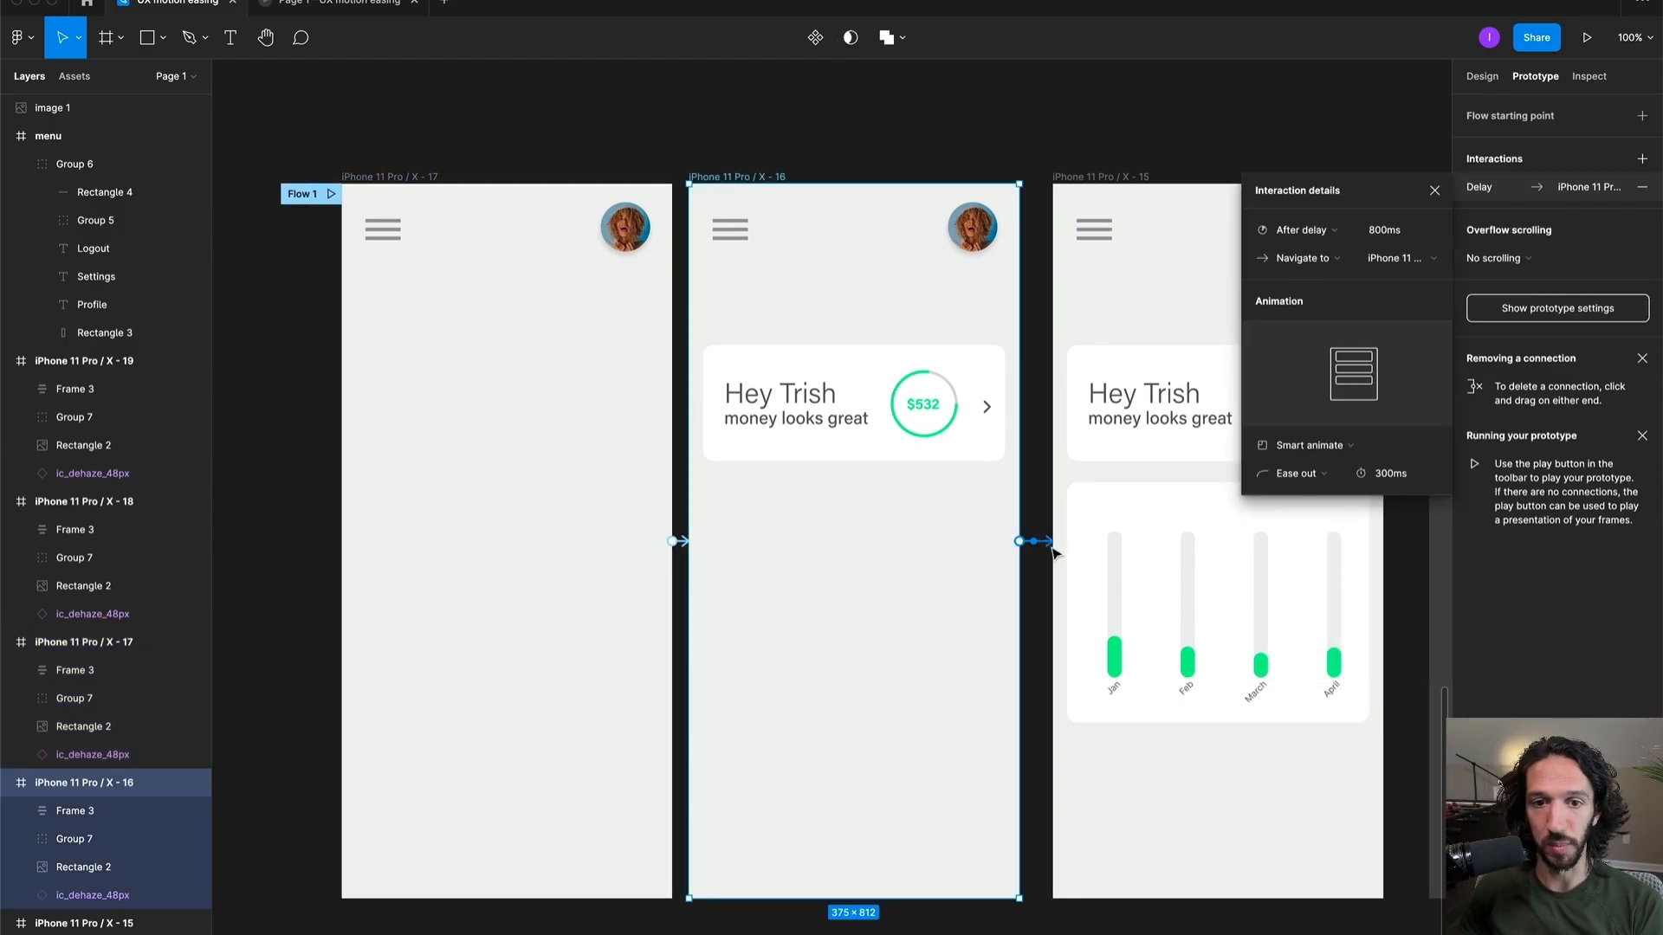
click(1317, 470)
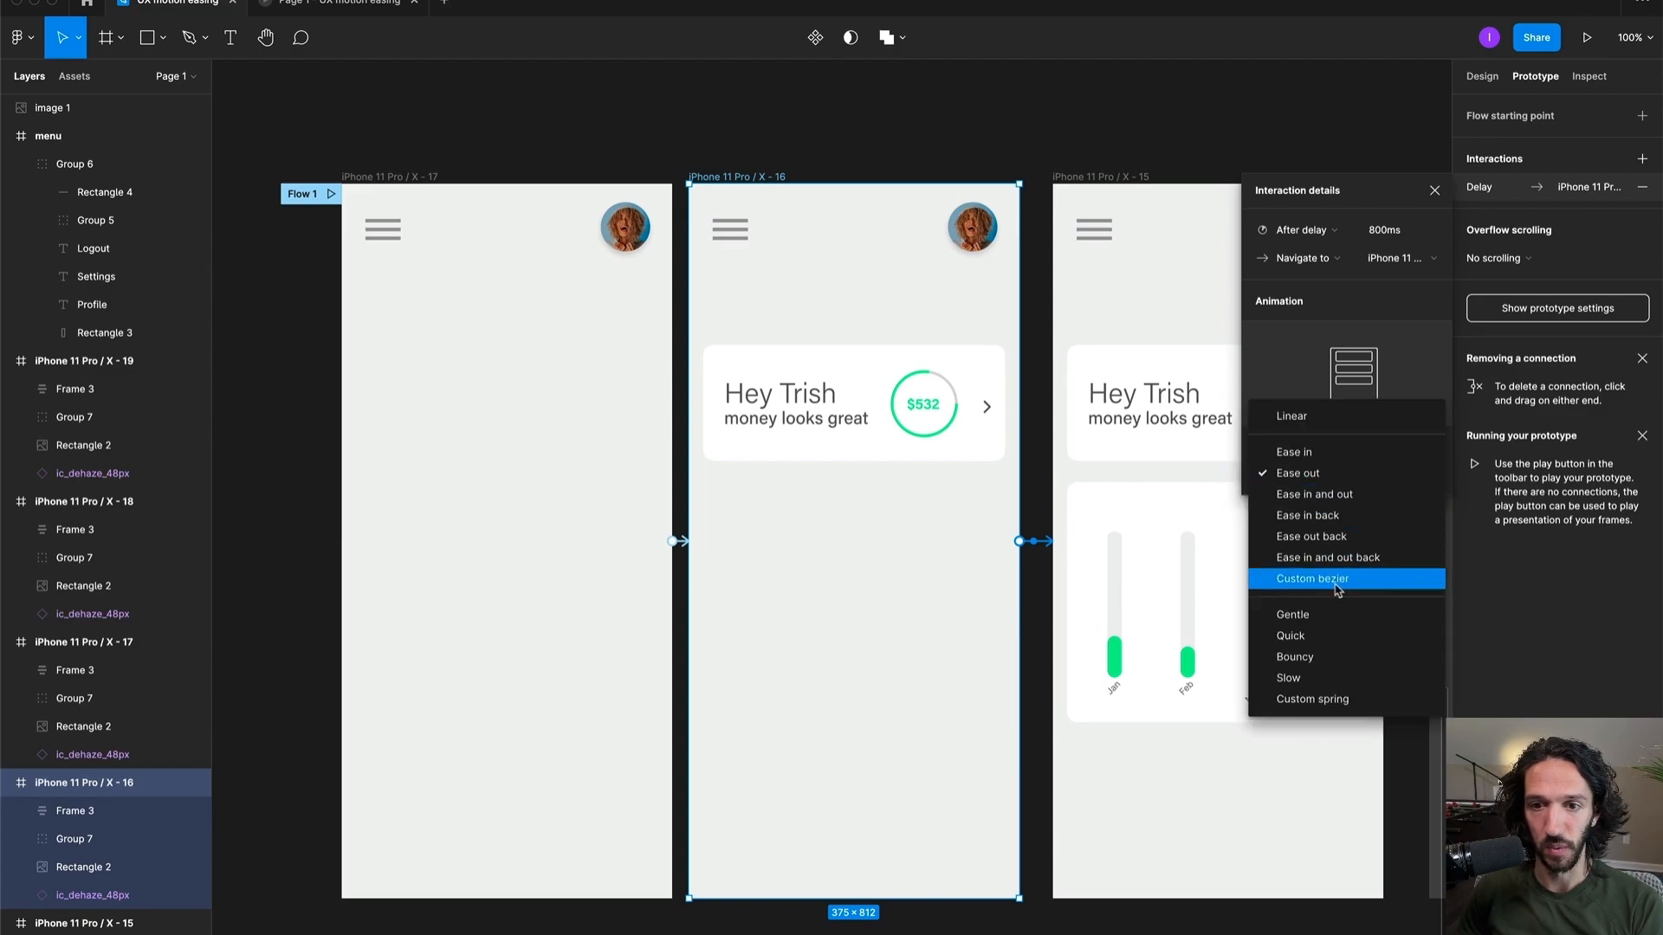
click(1305, 575)
drag(1304, 575, 1303, 567)
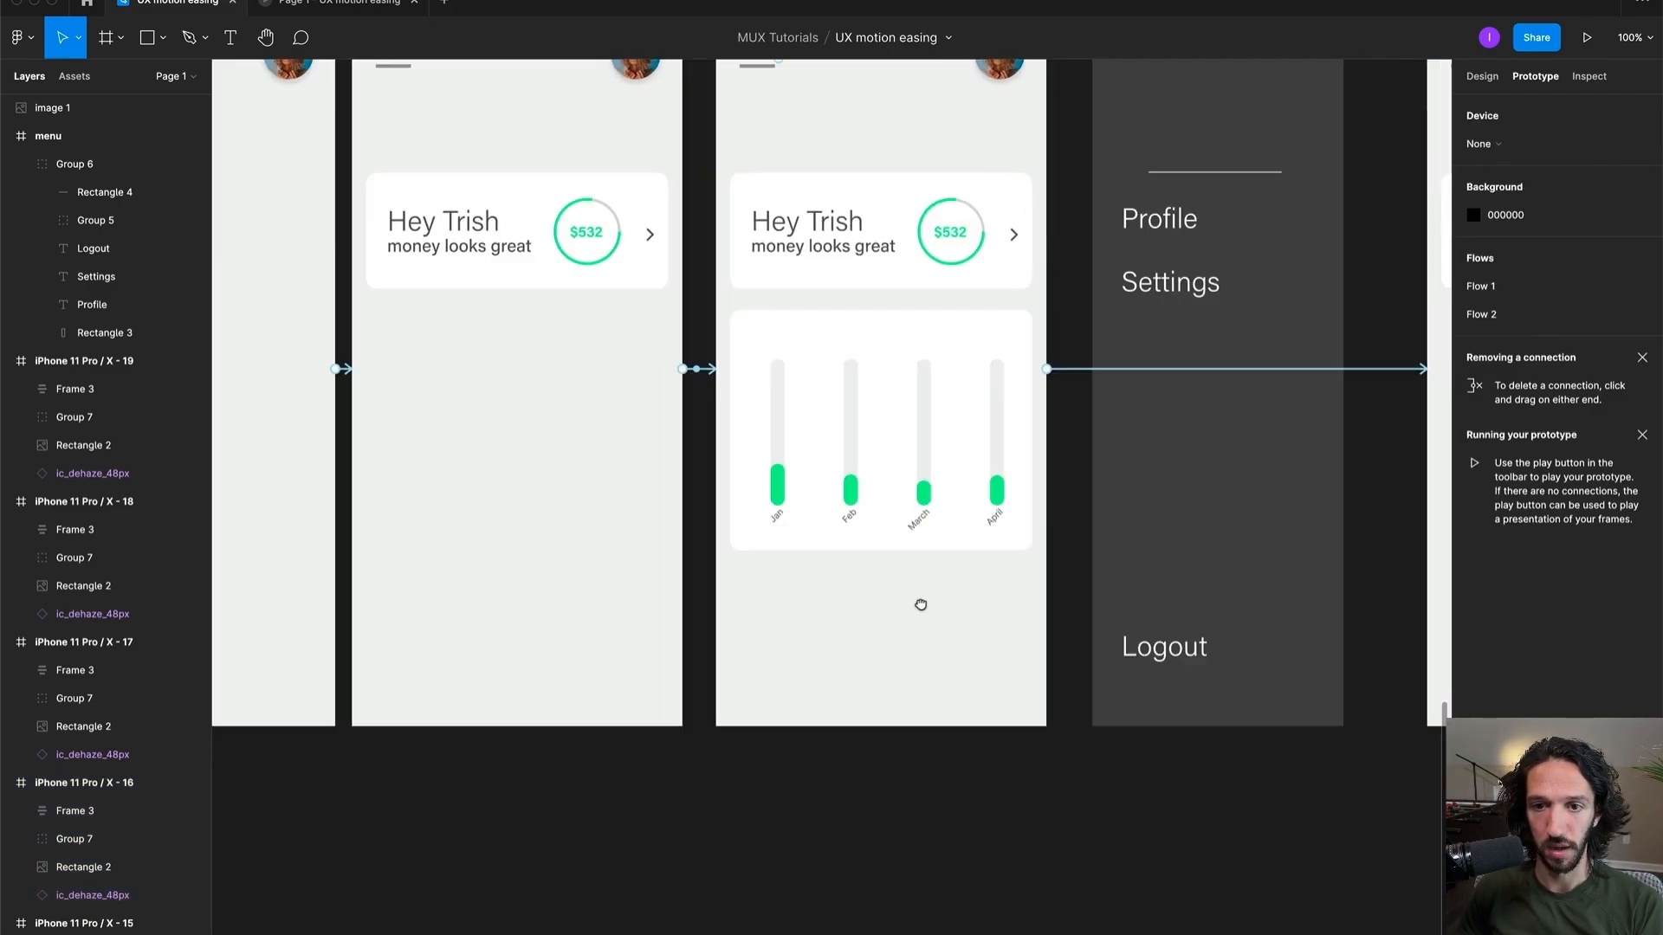
drag(943, 605, 921, 606)
drag(1010, 541, 744, 746)
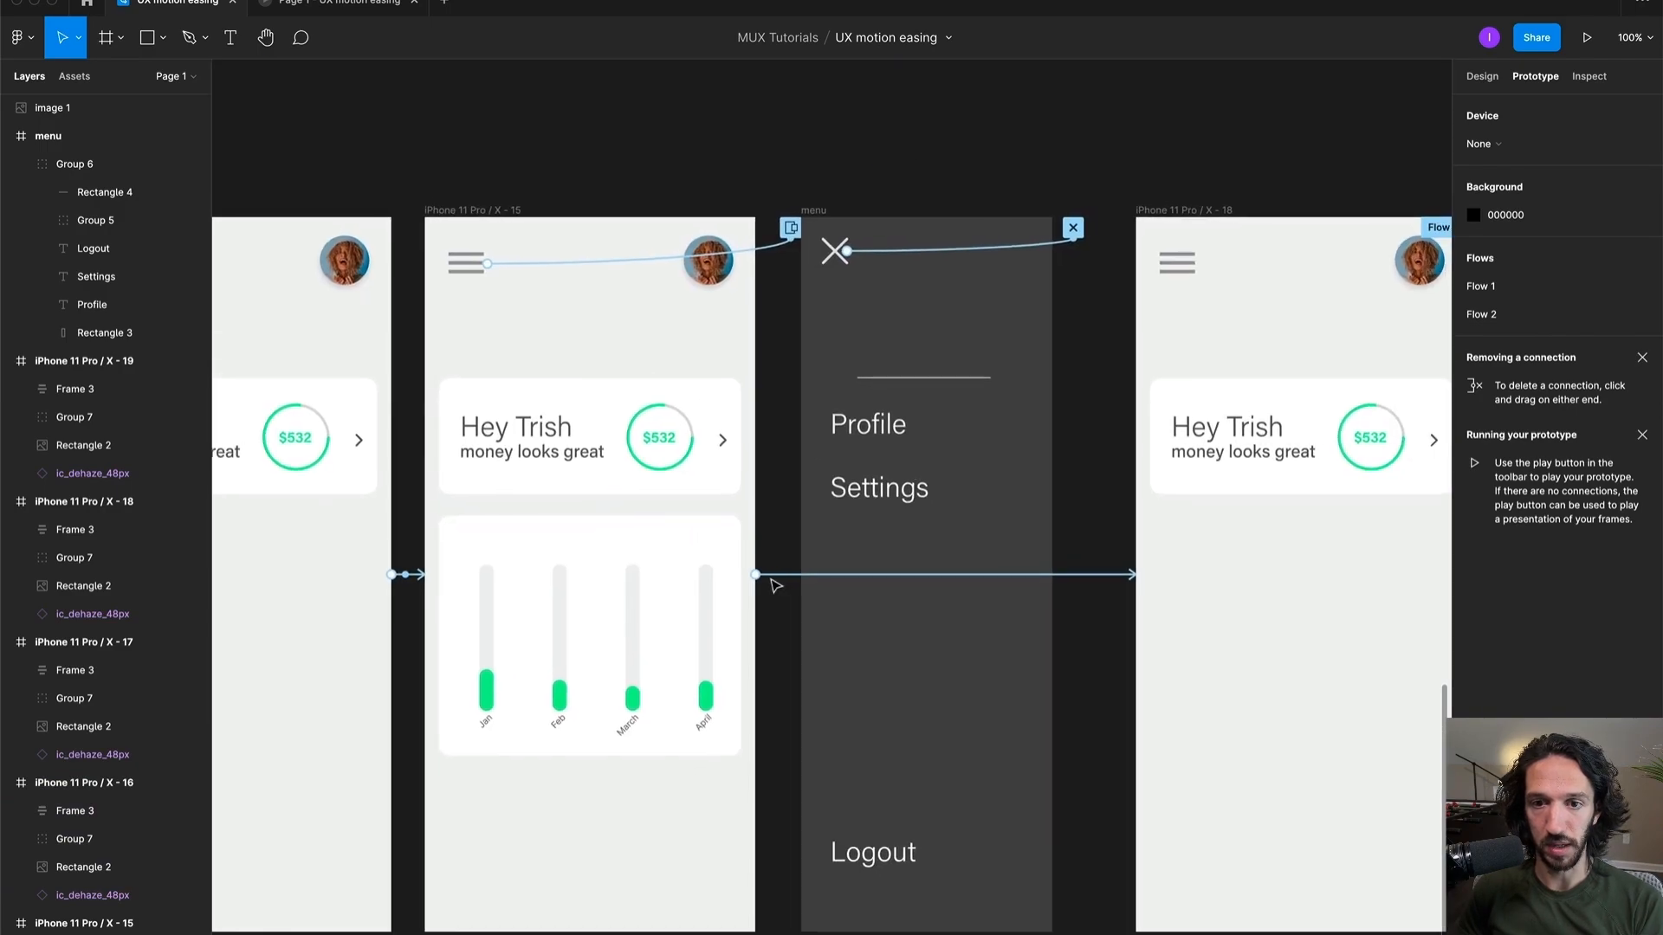
Step: Review the interaction details of the transition from iPhone 11 Pro / X - 15 to iPhone 11 Pro / X - 18
click(1102, 575)
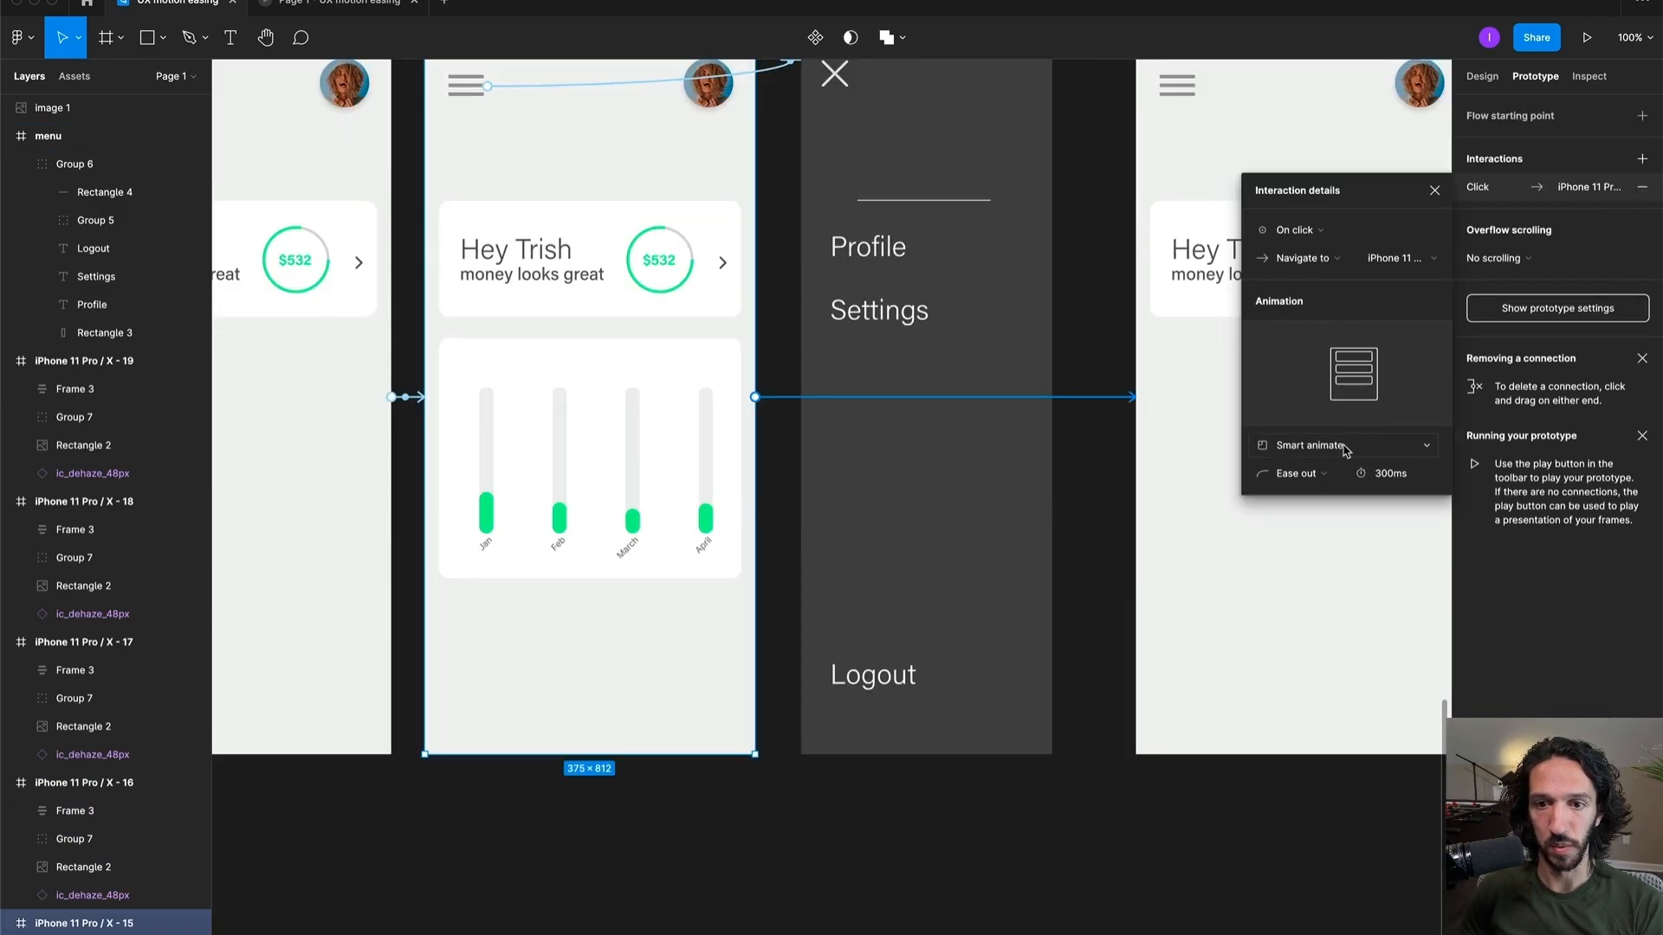
click(1342, 446)
click(1335, 447)
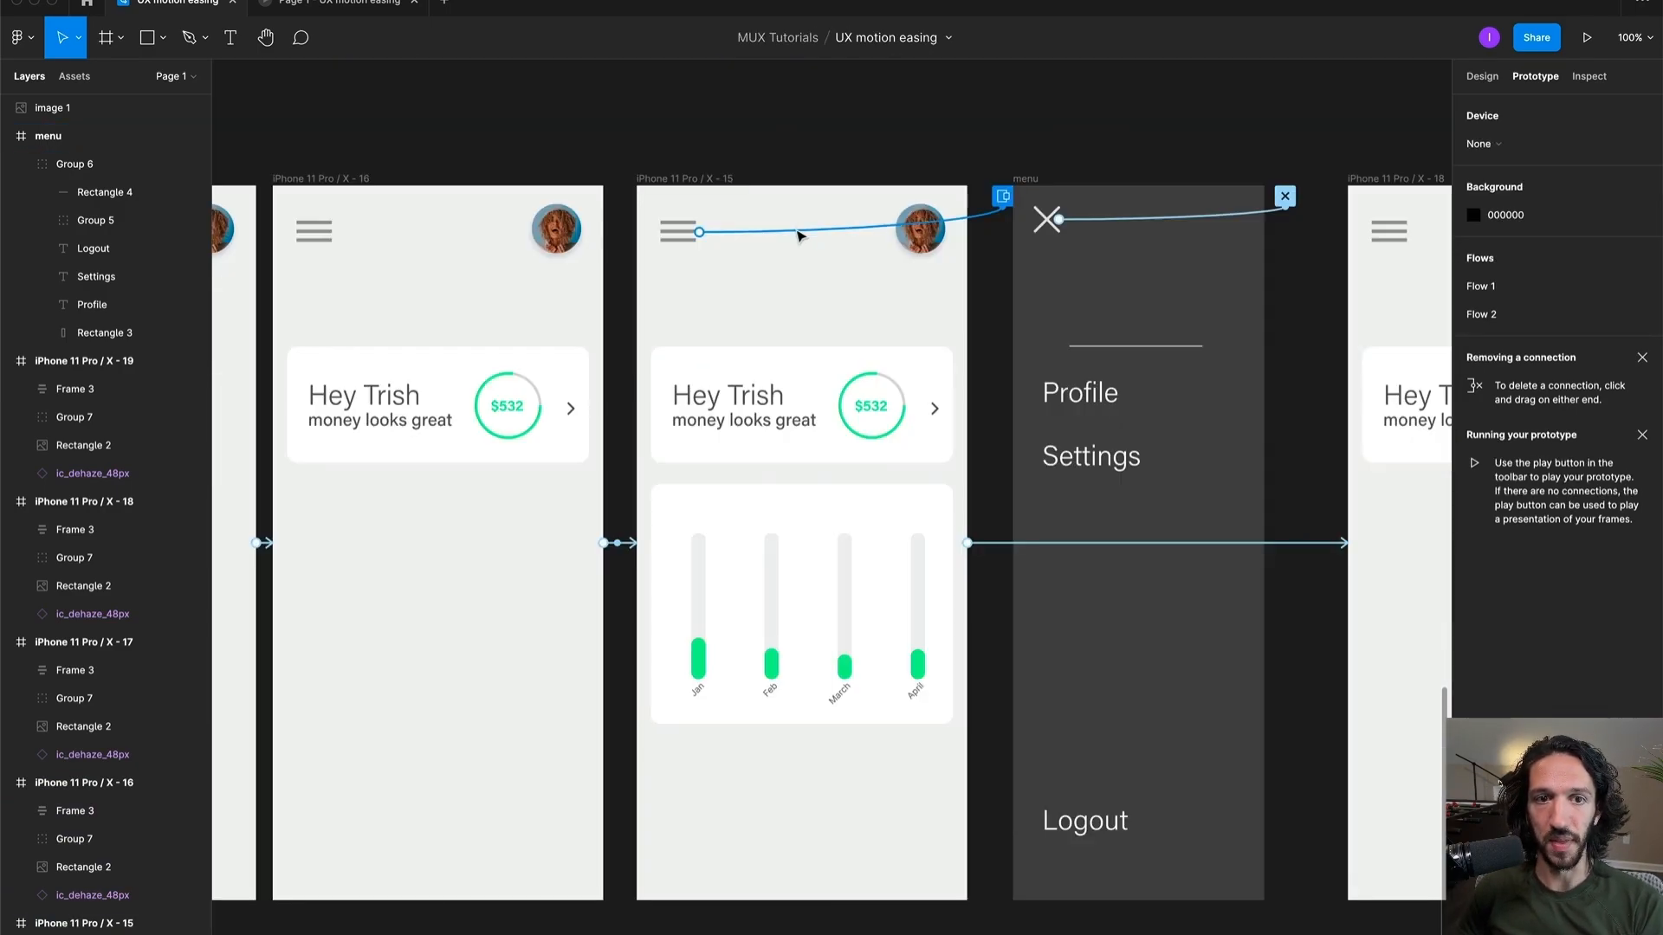
Step: Switch the hamburger icon's menu overlay animation to Custom bezier easing and raise the start handle for a fast start and soft finish
click(1312, 567)
click(1315, 663)
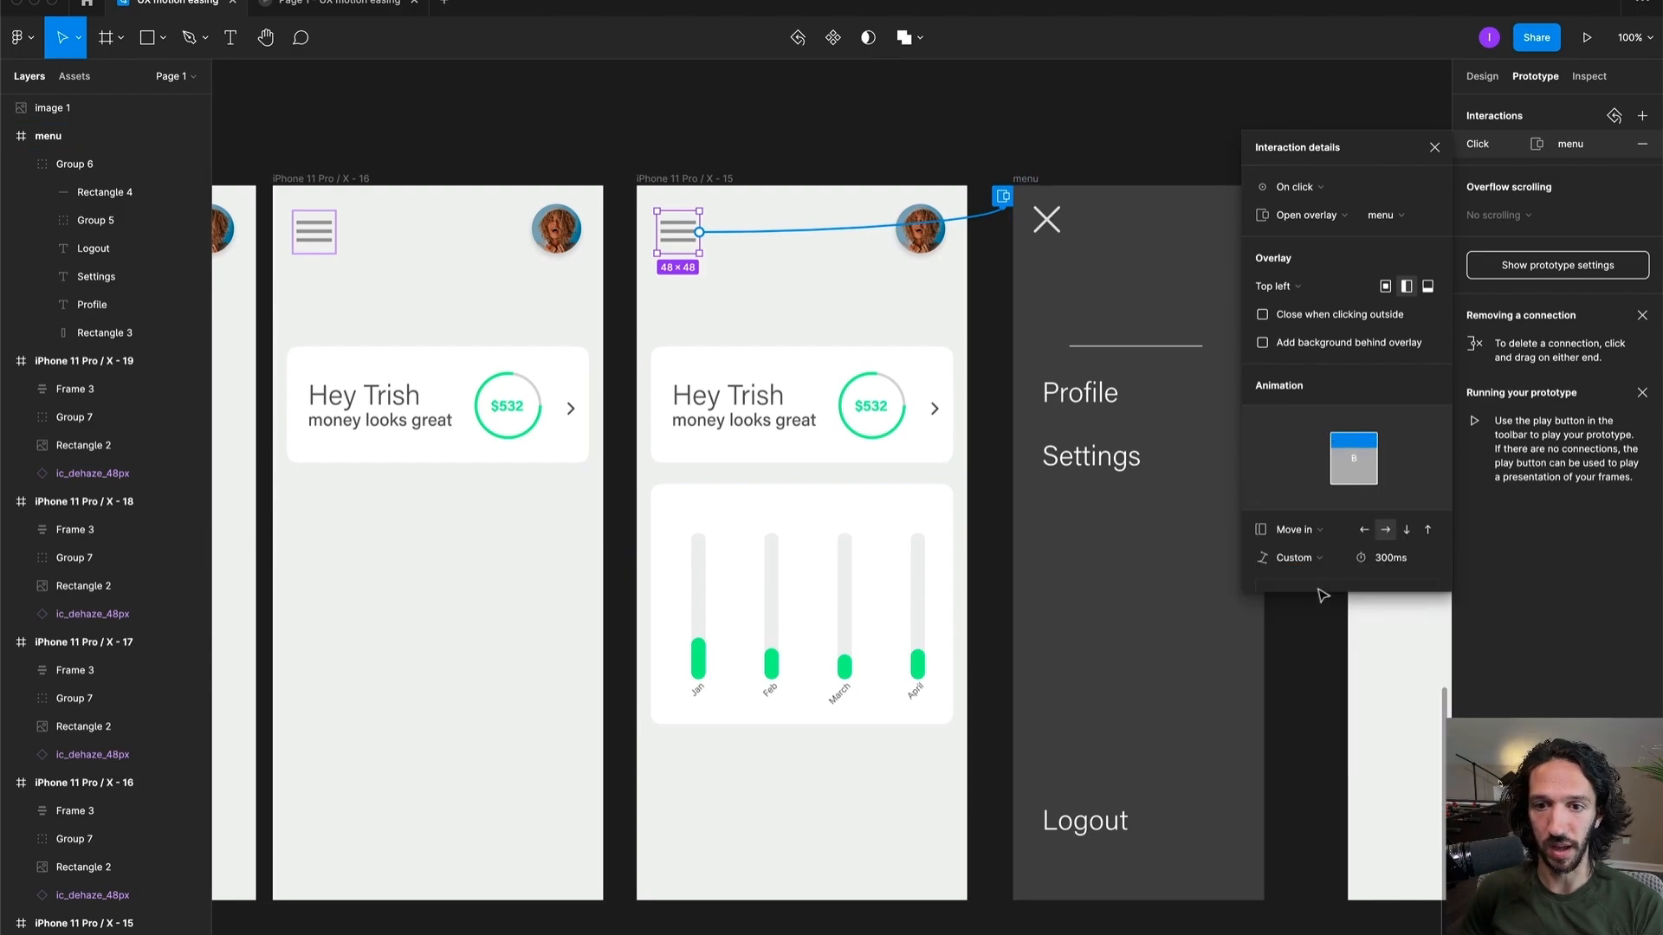
scroll(1320, 556, down, 3)
drag(1304, 527, 1303, 473)
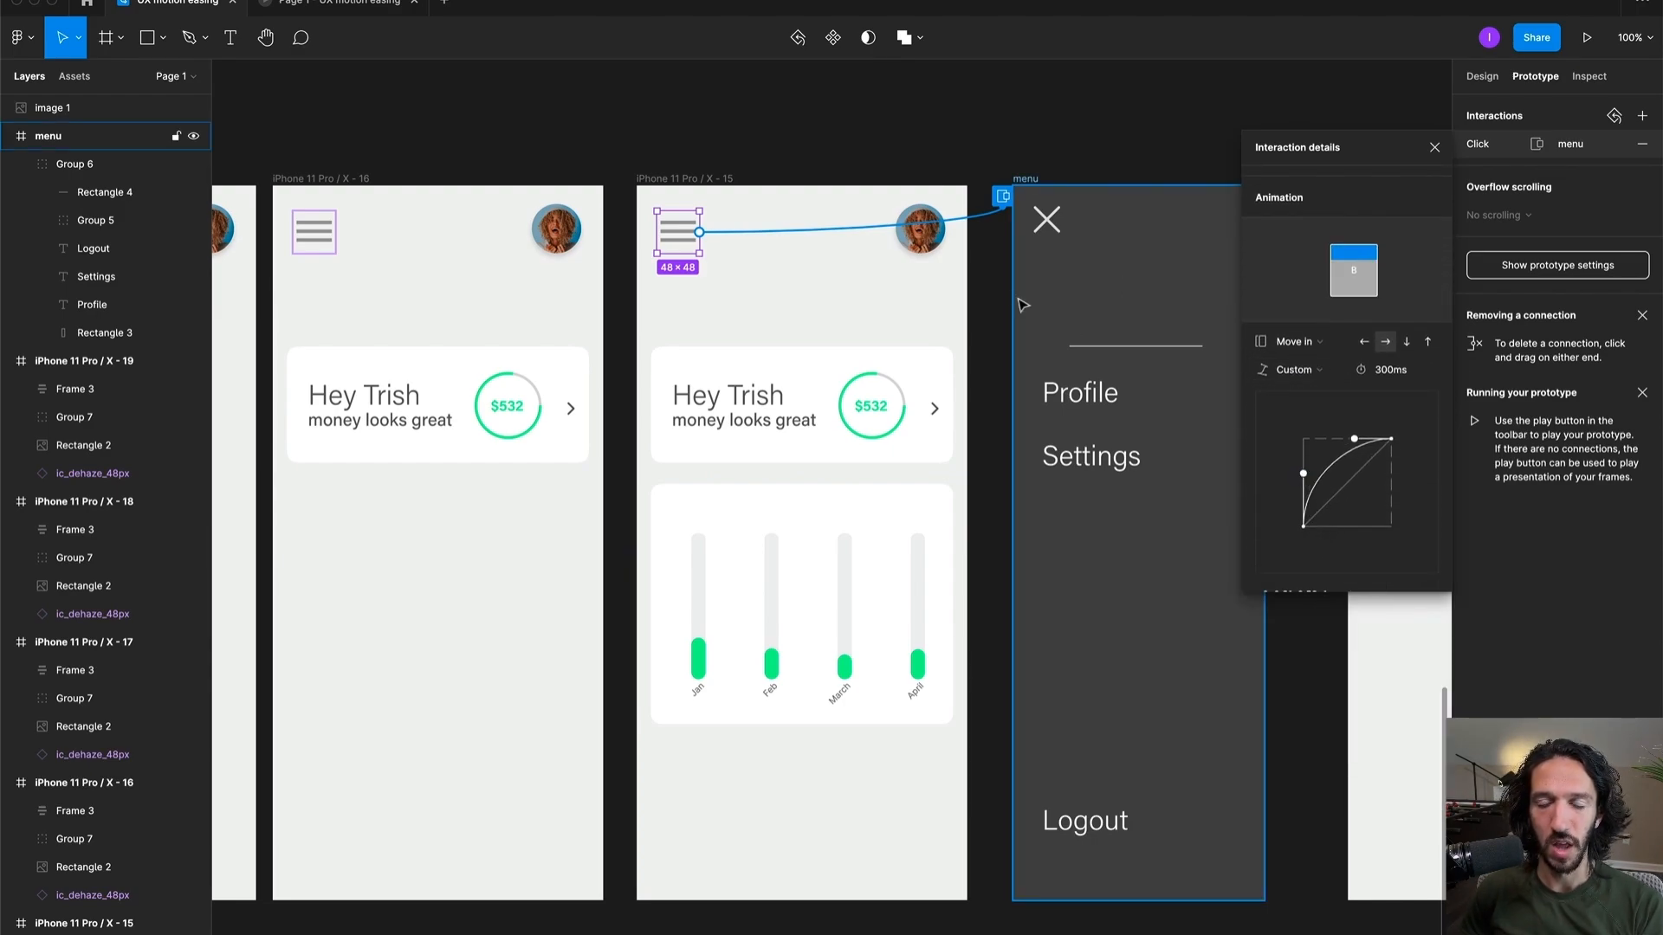
scroll(998, 279, down, 1)
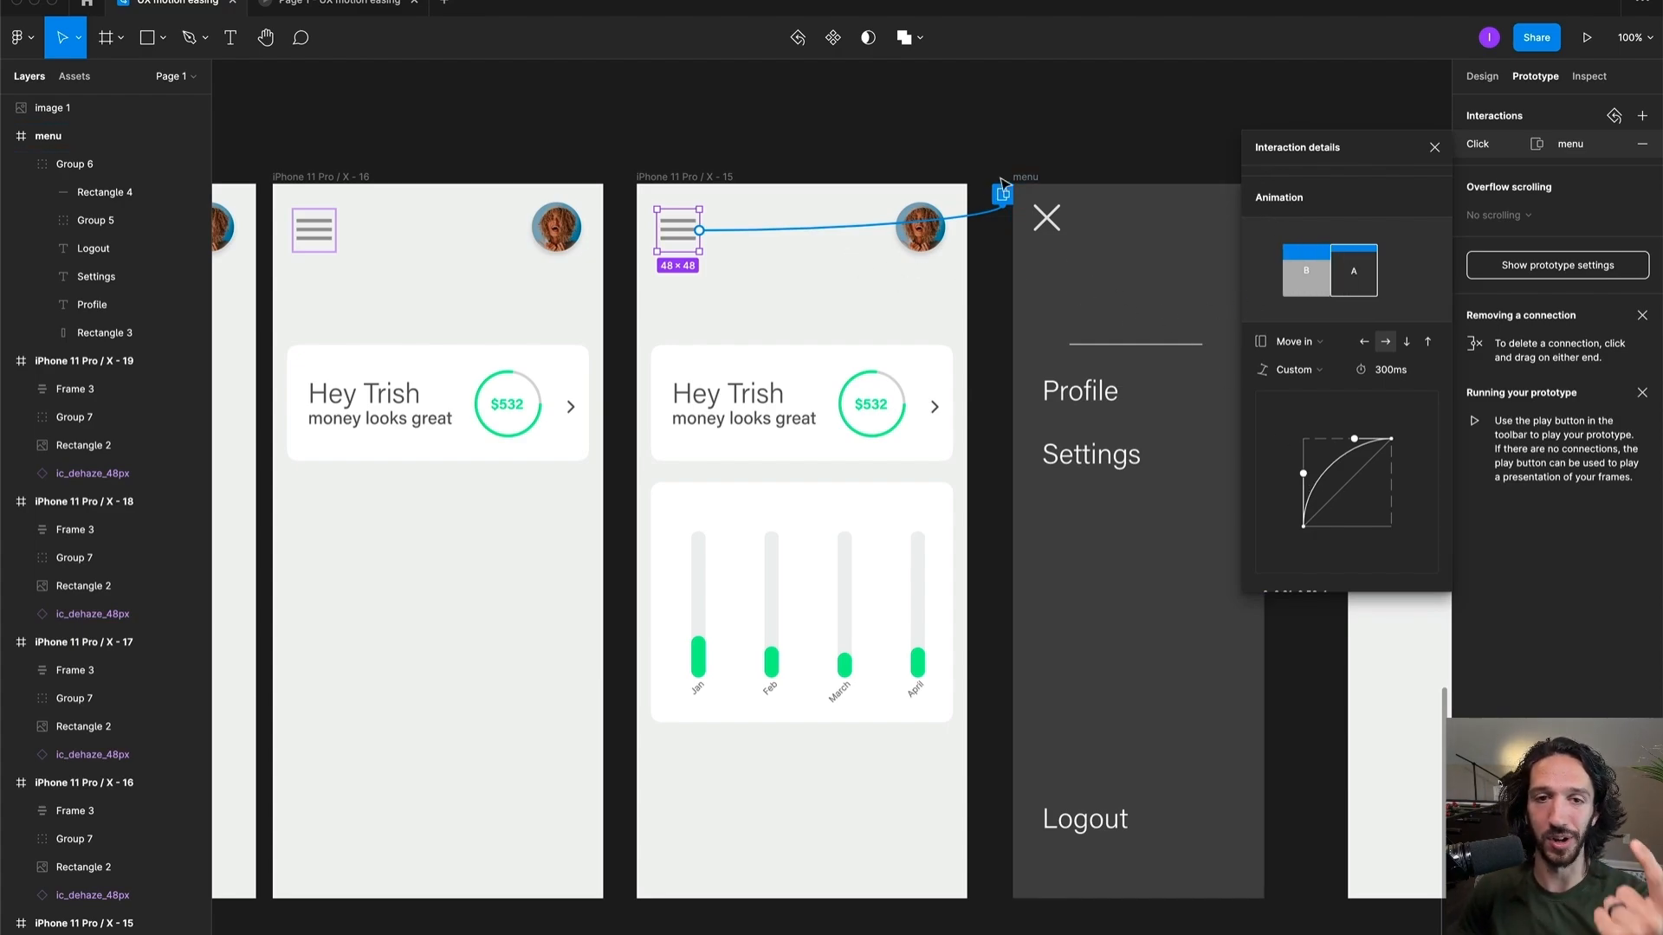
click(1001, 146)
Step: Move the menu frame below the other screens and place a duplicate of iPhone 11 Pro / X - 15 in the freed gap
scroll(1060, 322, down, 5)
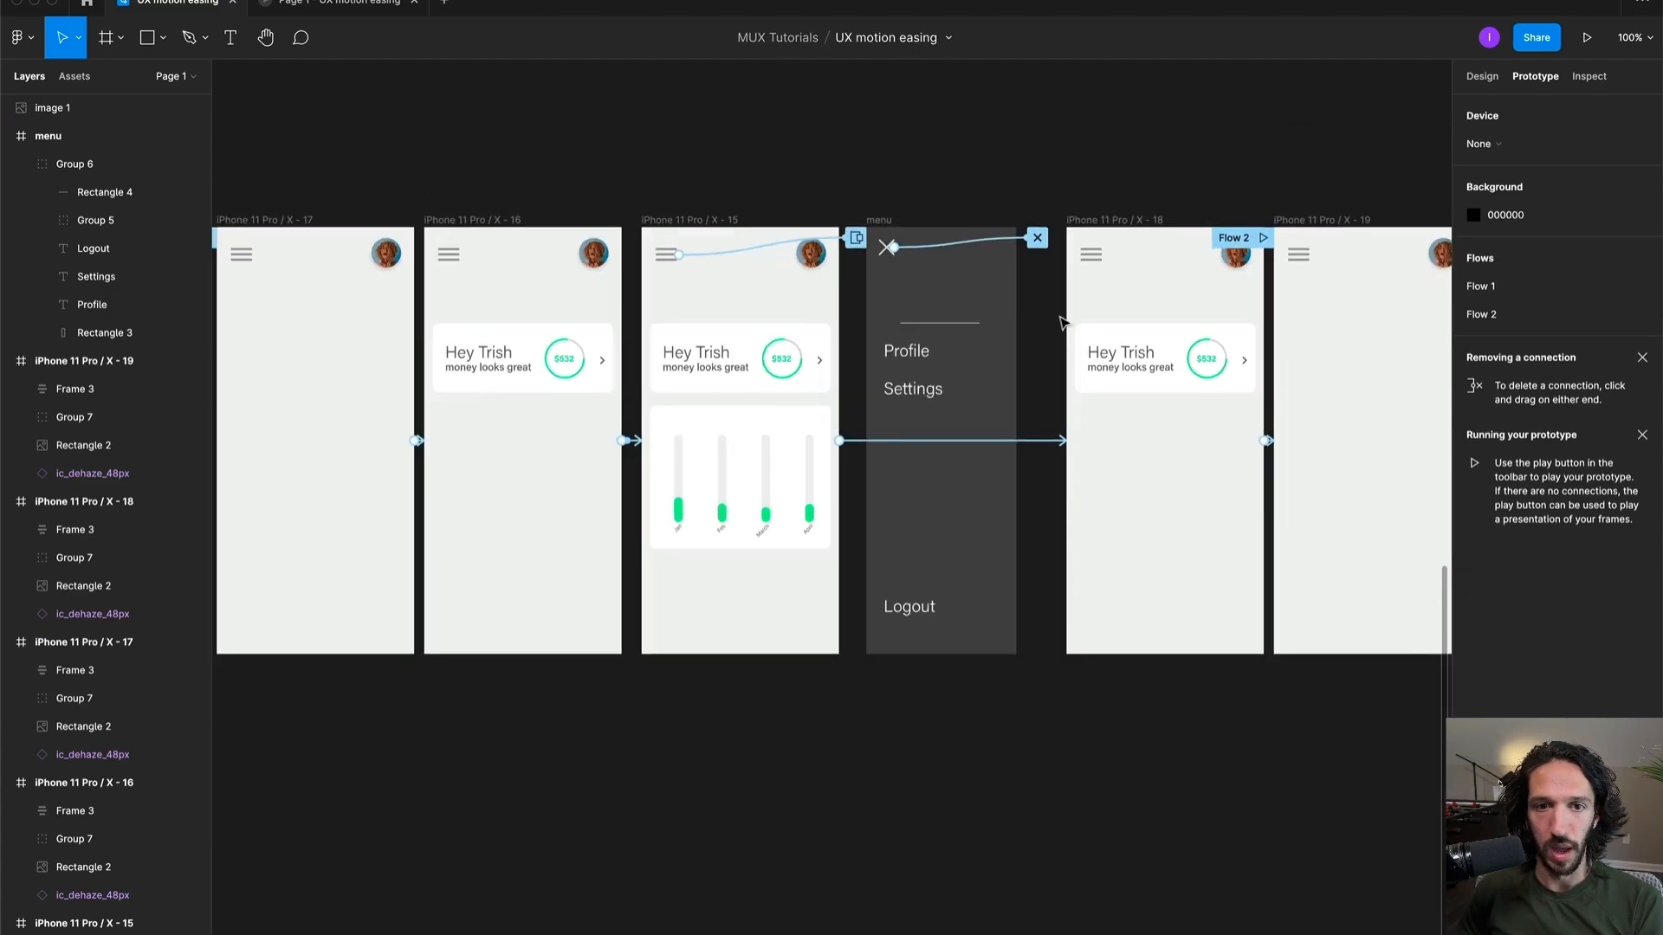
drag(883, 220, 767, 784)
click(631, 347)
scroll(632, 348, down, 1)
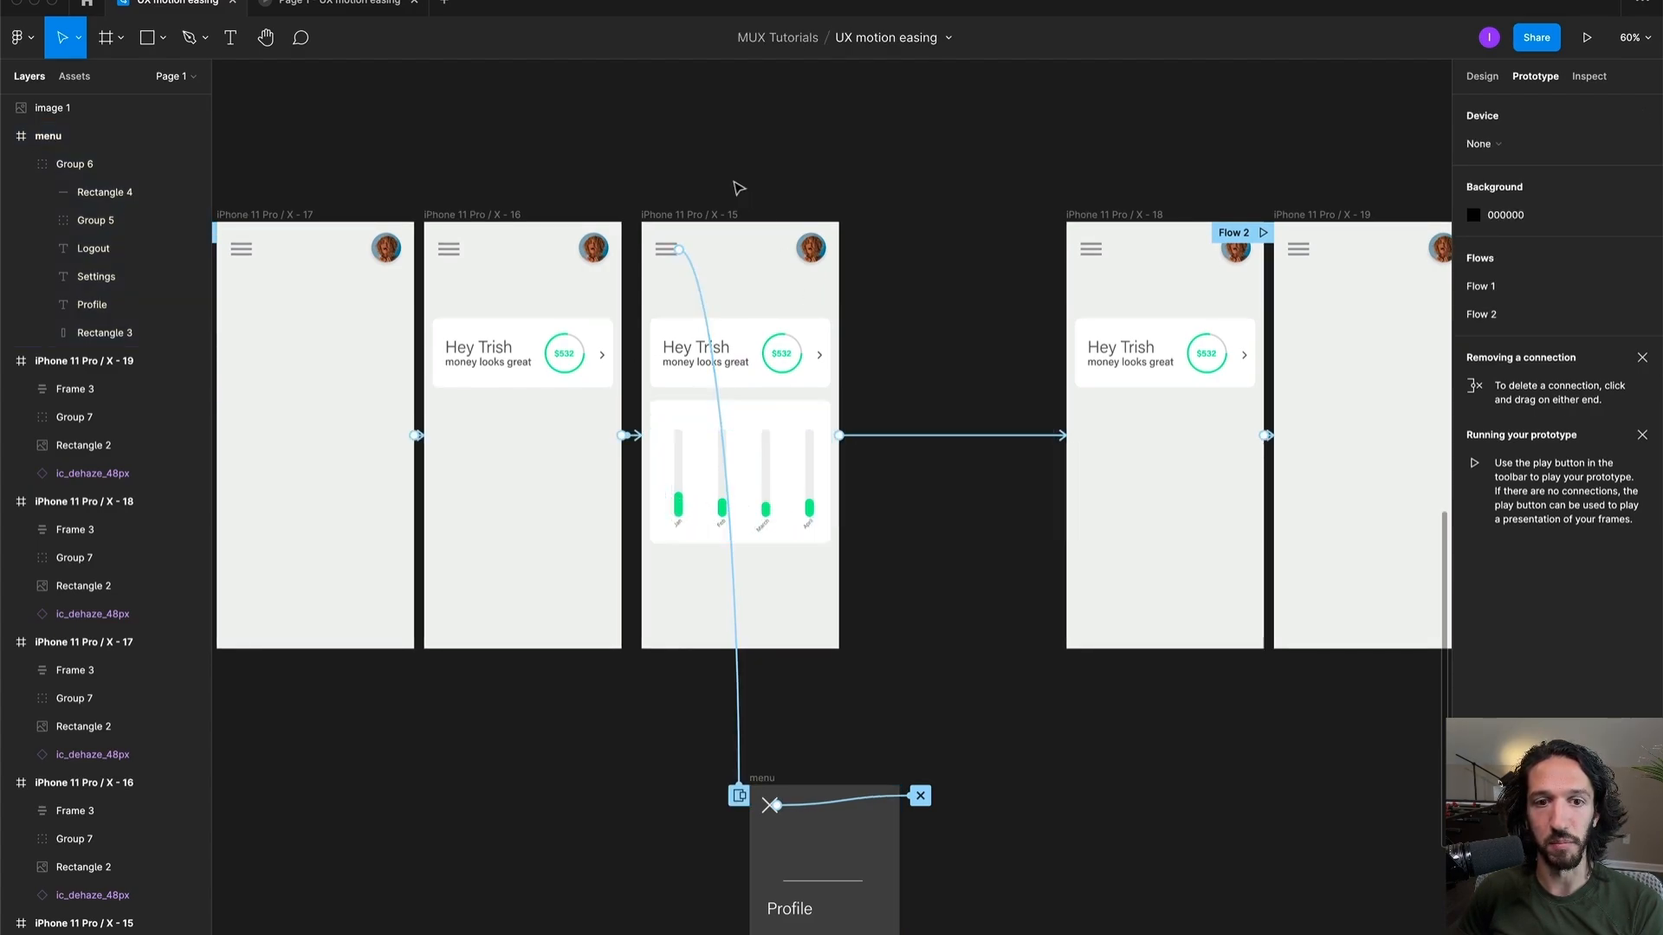
drag(669, 222, 881, 223)
Step: Link the chart card on iPhone 11 Pro / X - 15 to the duplicated frame and check its Smart animate easing
drag(927, 558, 951, 514)
scroll(866, 401, up, 3)
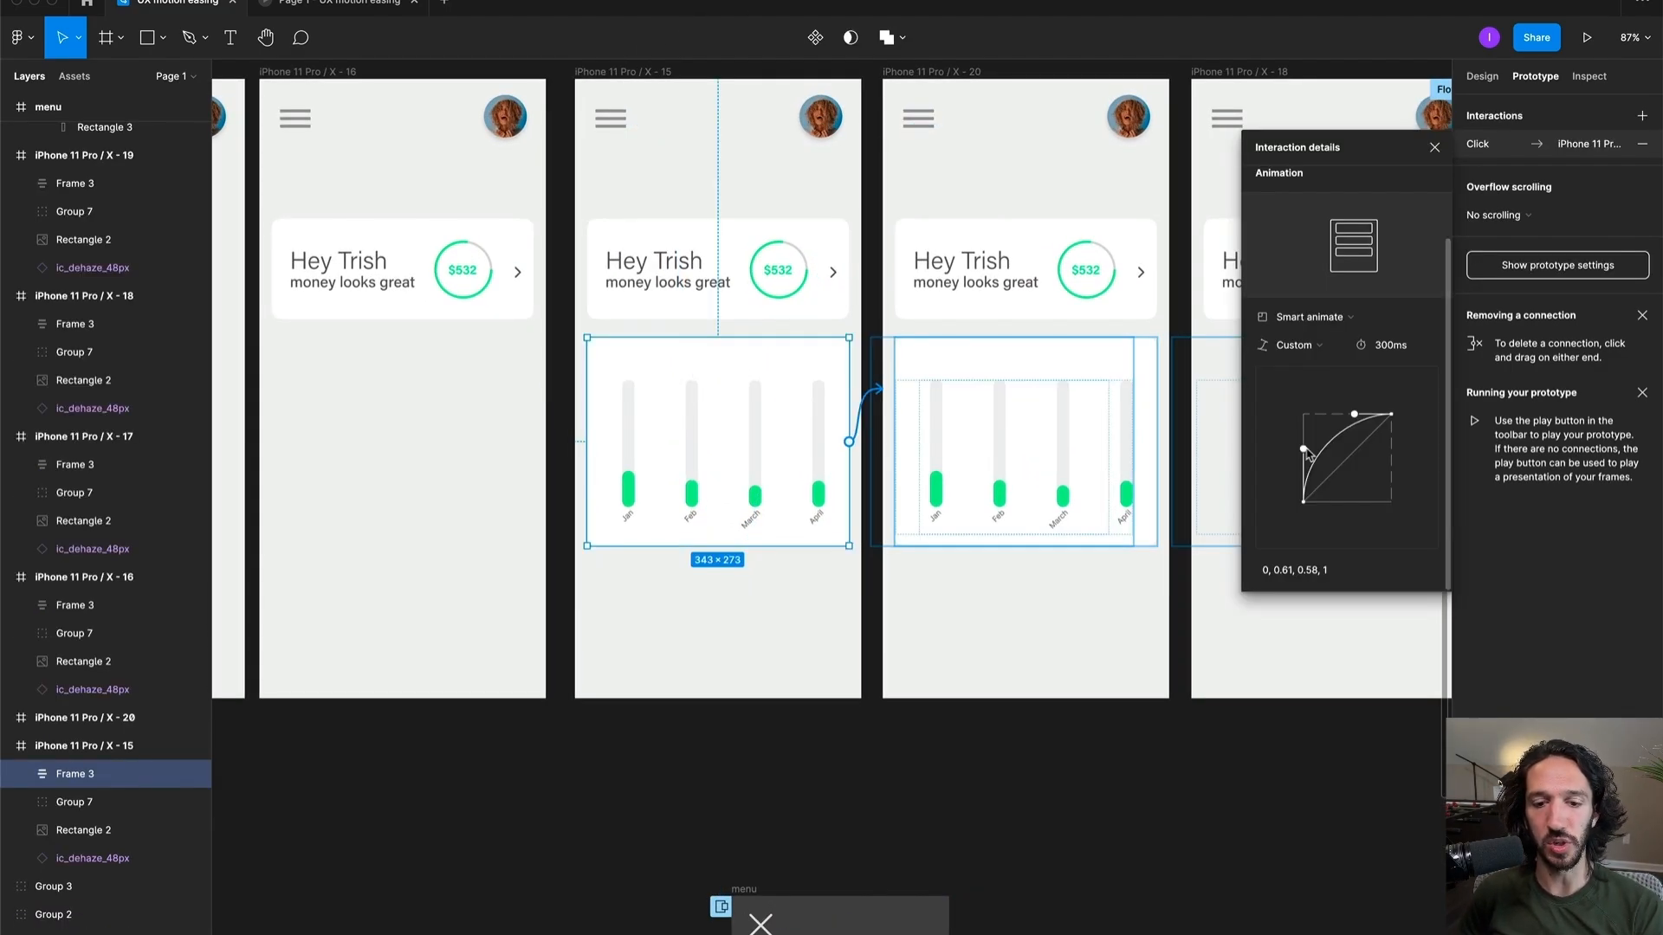
click(1087, 735)
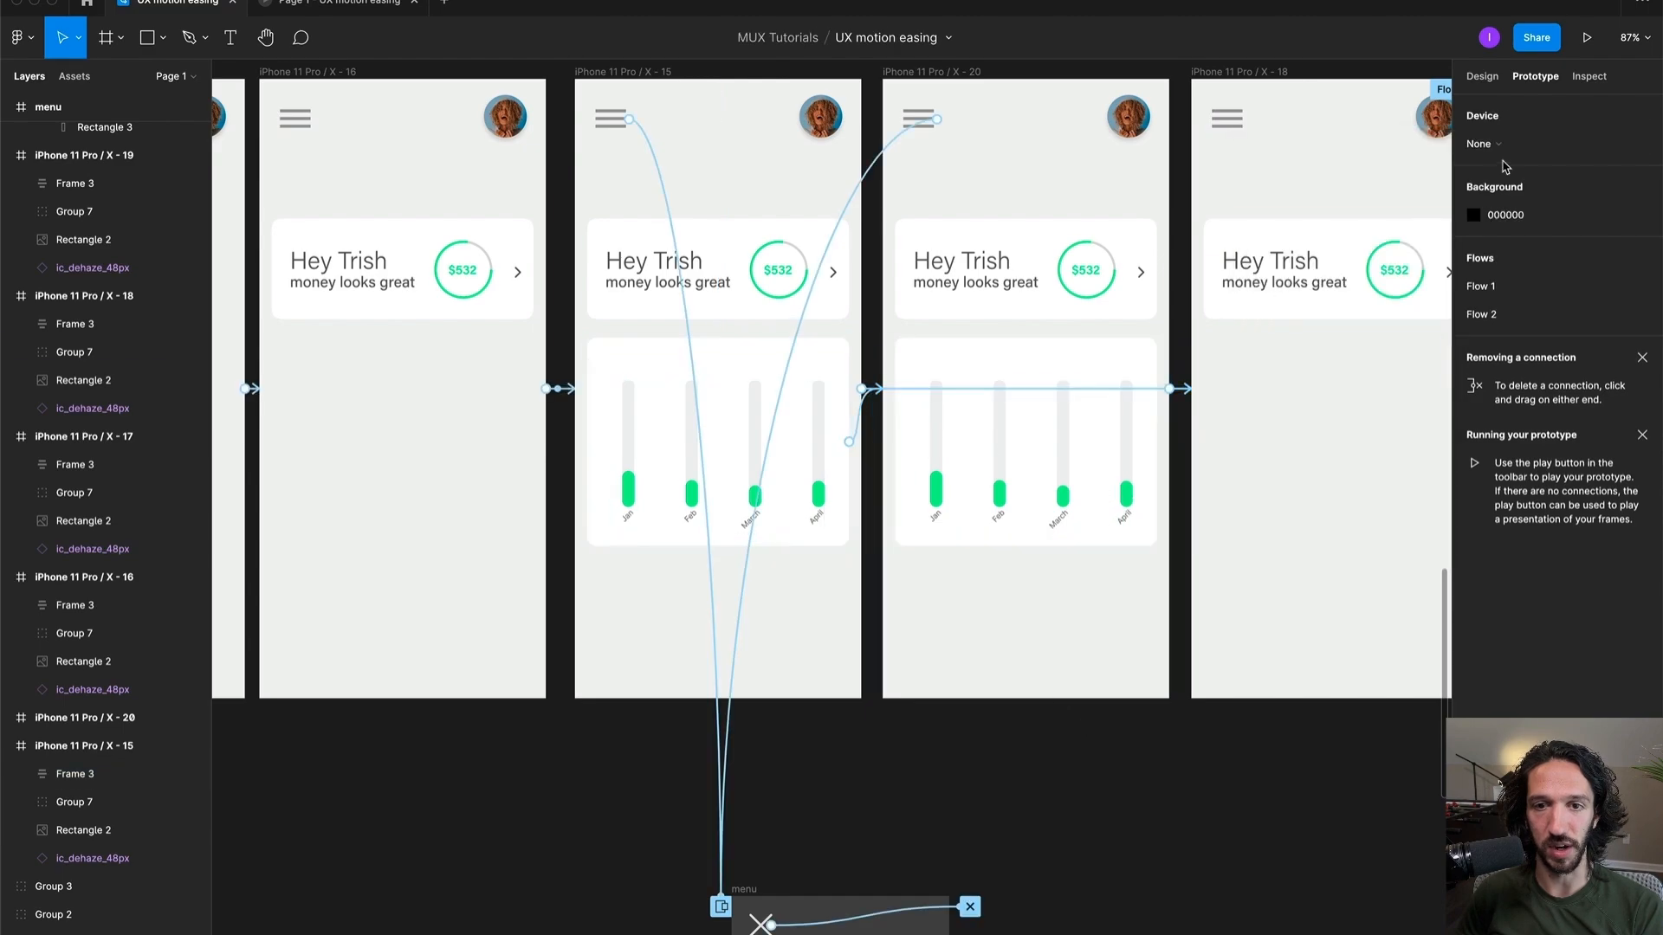
Step: Stretch the green Jan bar upward on iPhone 11 Pro / X - 20, and the Feb, March and April bars to about 152, 111 and 145 high
click(1496, 75)
scroll(936, 520, down, 1)
click(936, 487)
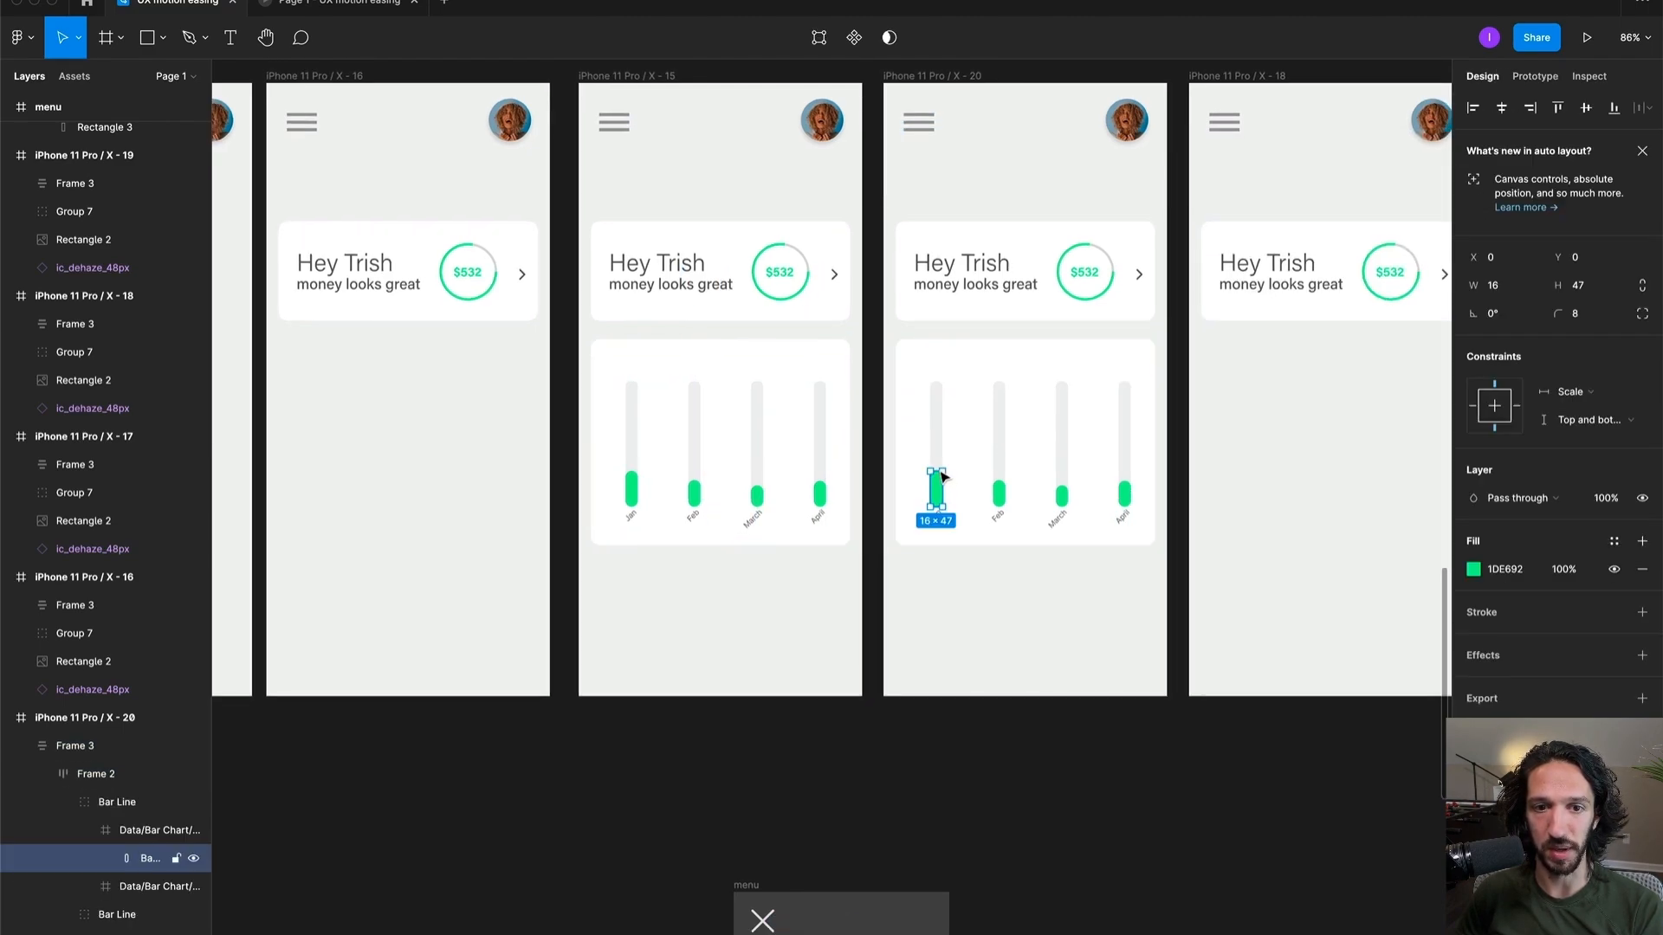
drag(938, 445, 936, 410)
click(998, 489)
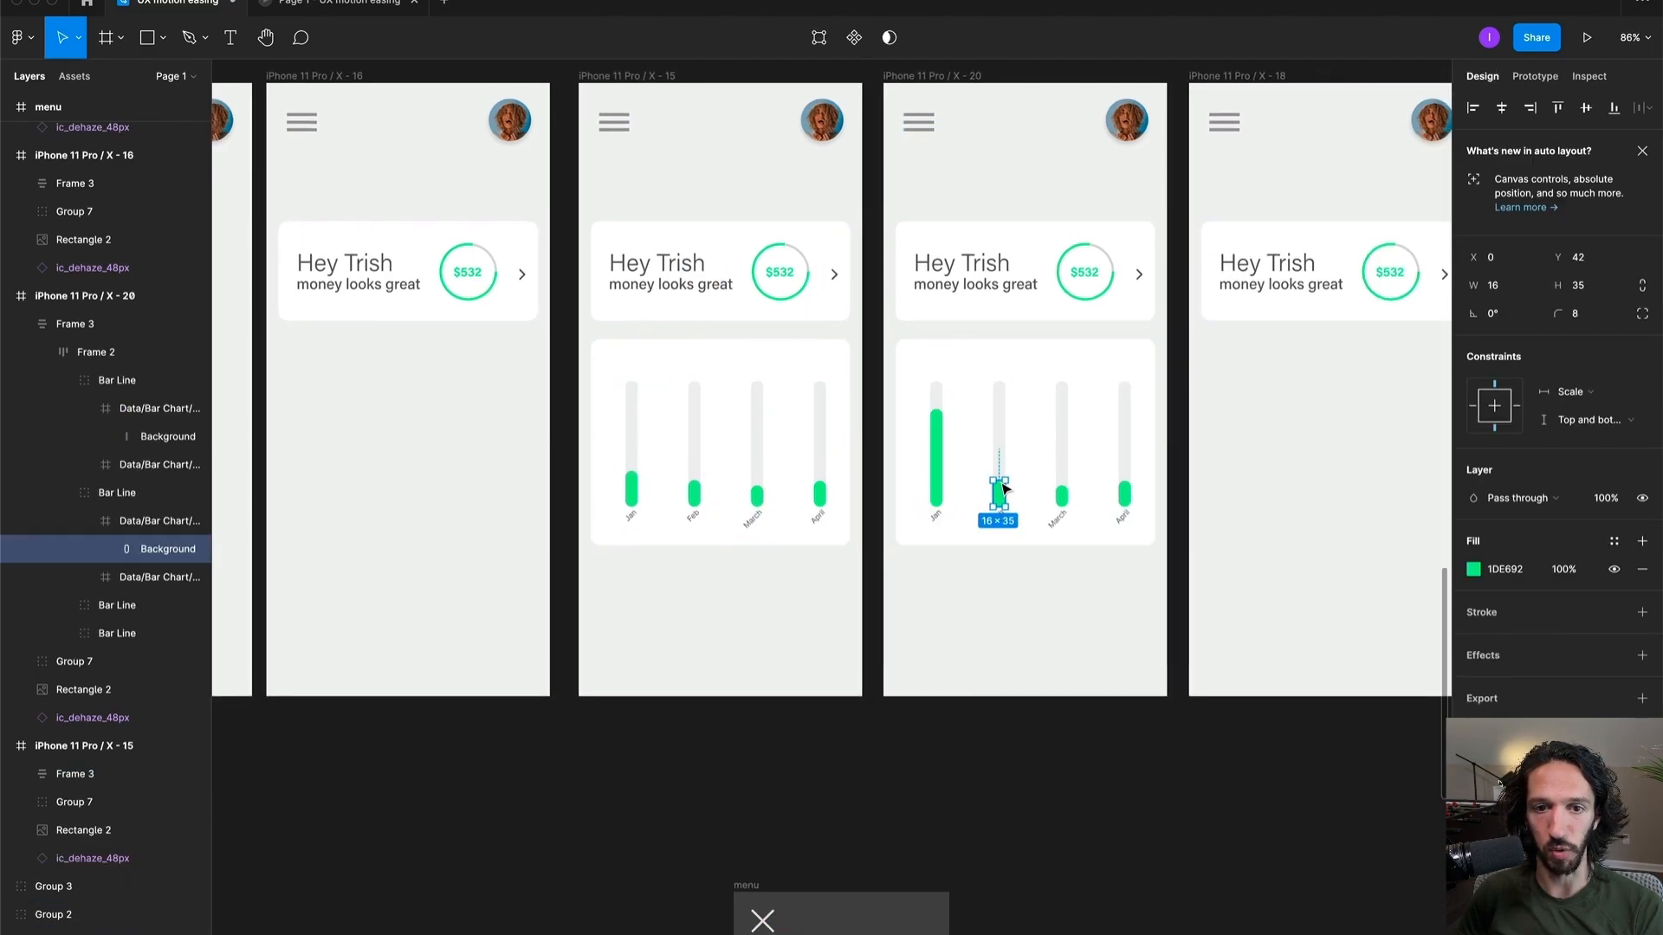
drag(999, 482, 1000, 386)
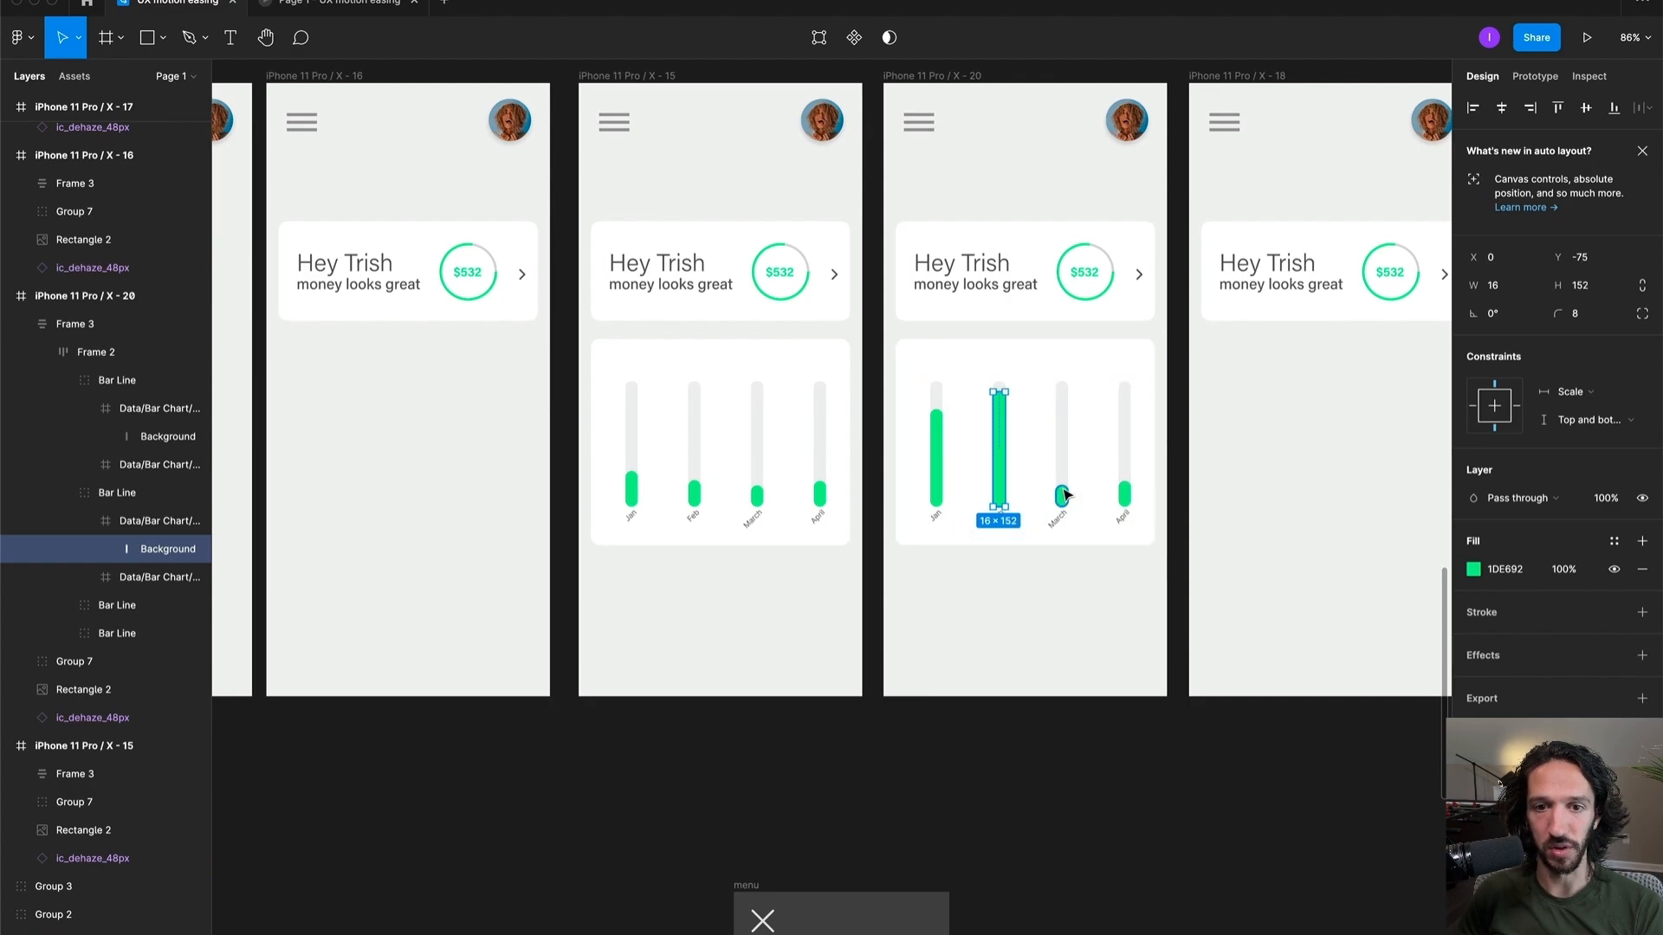
click(1061, 493)
drag(1060, 482, 1061, 425)
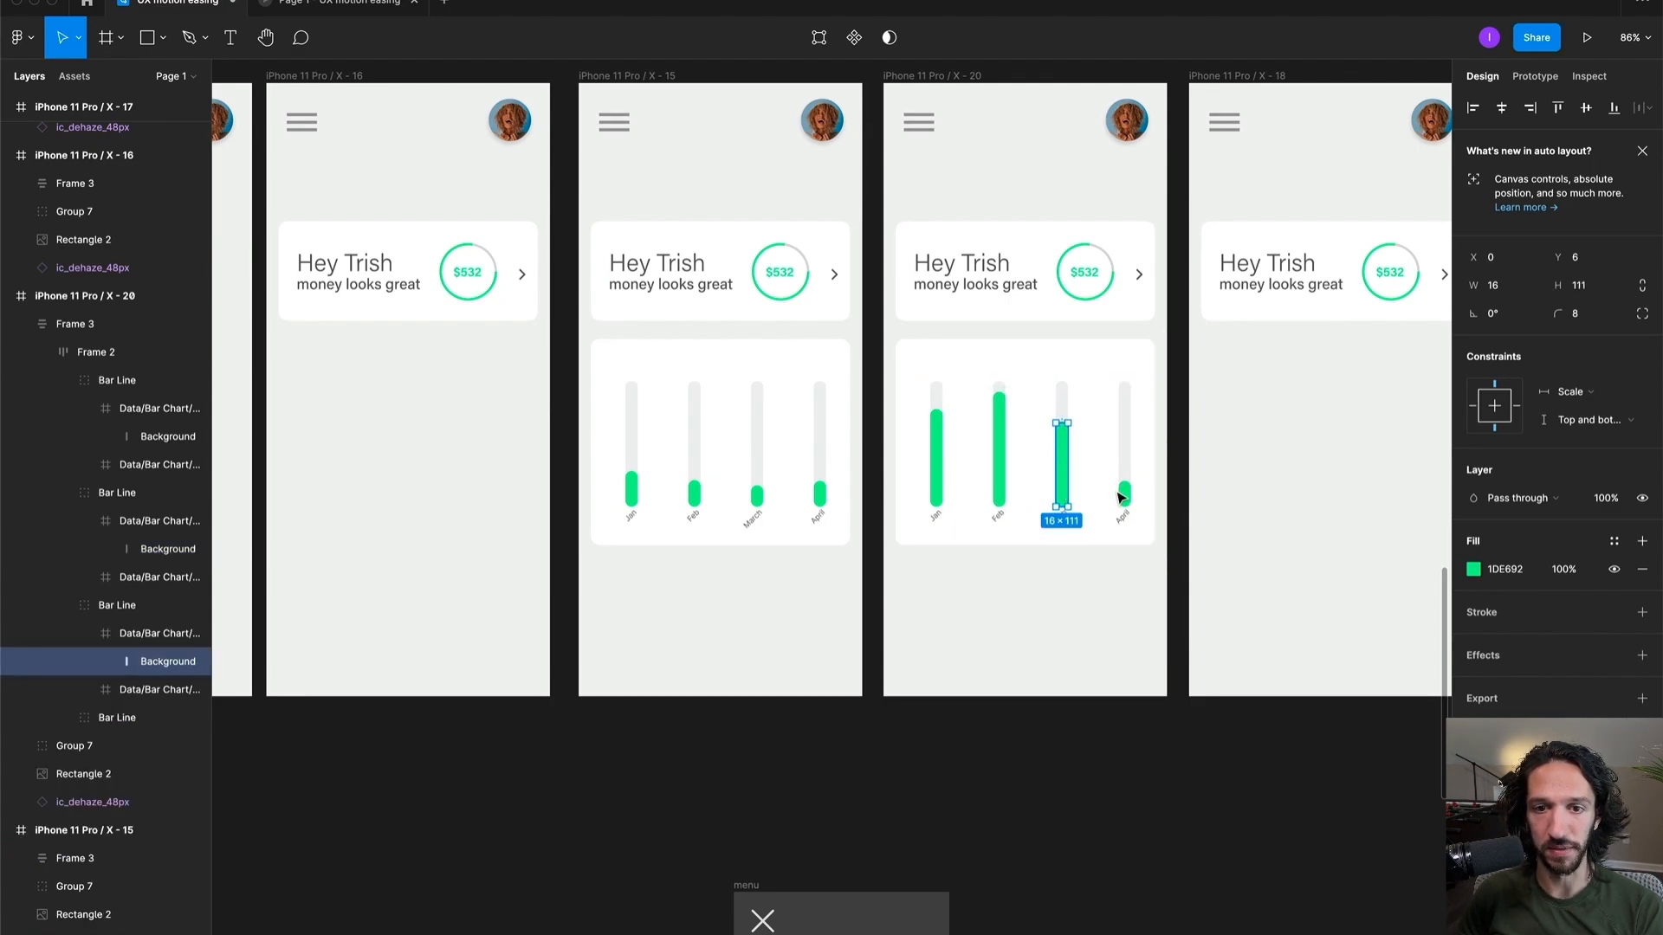
click(1123, 493)
drag(1124, 480, 1124, 396)
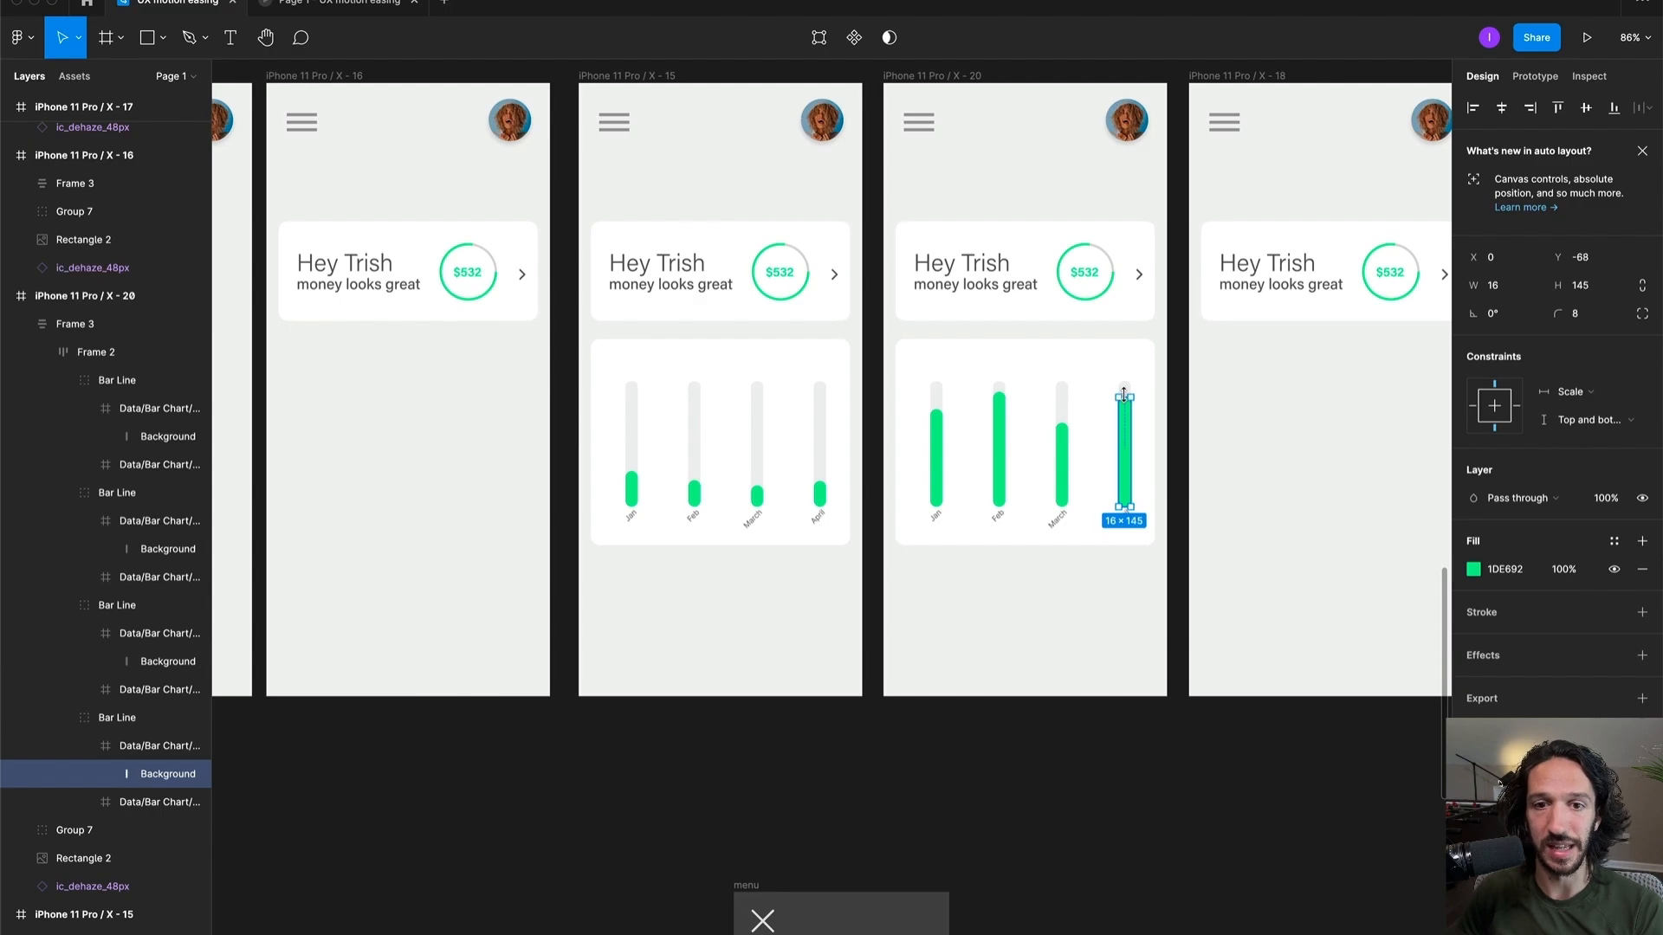
click(1152, 779)
scroll(976, 589, down, 1)
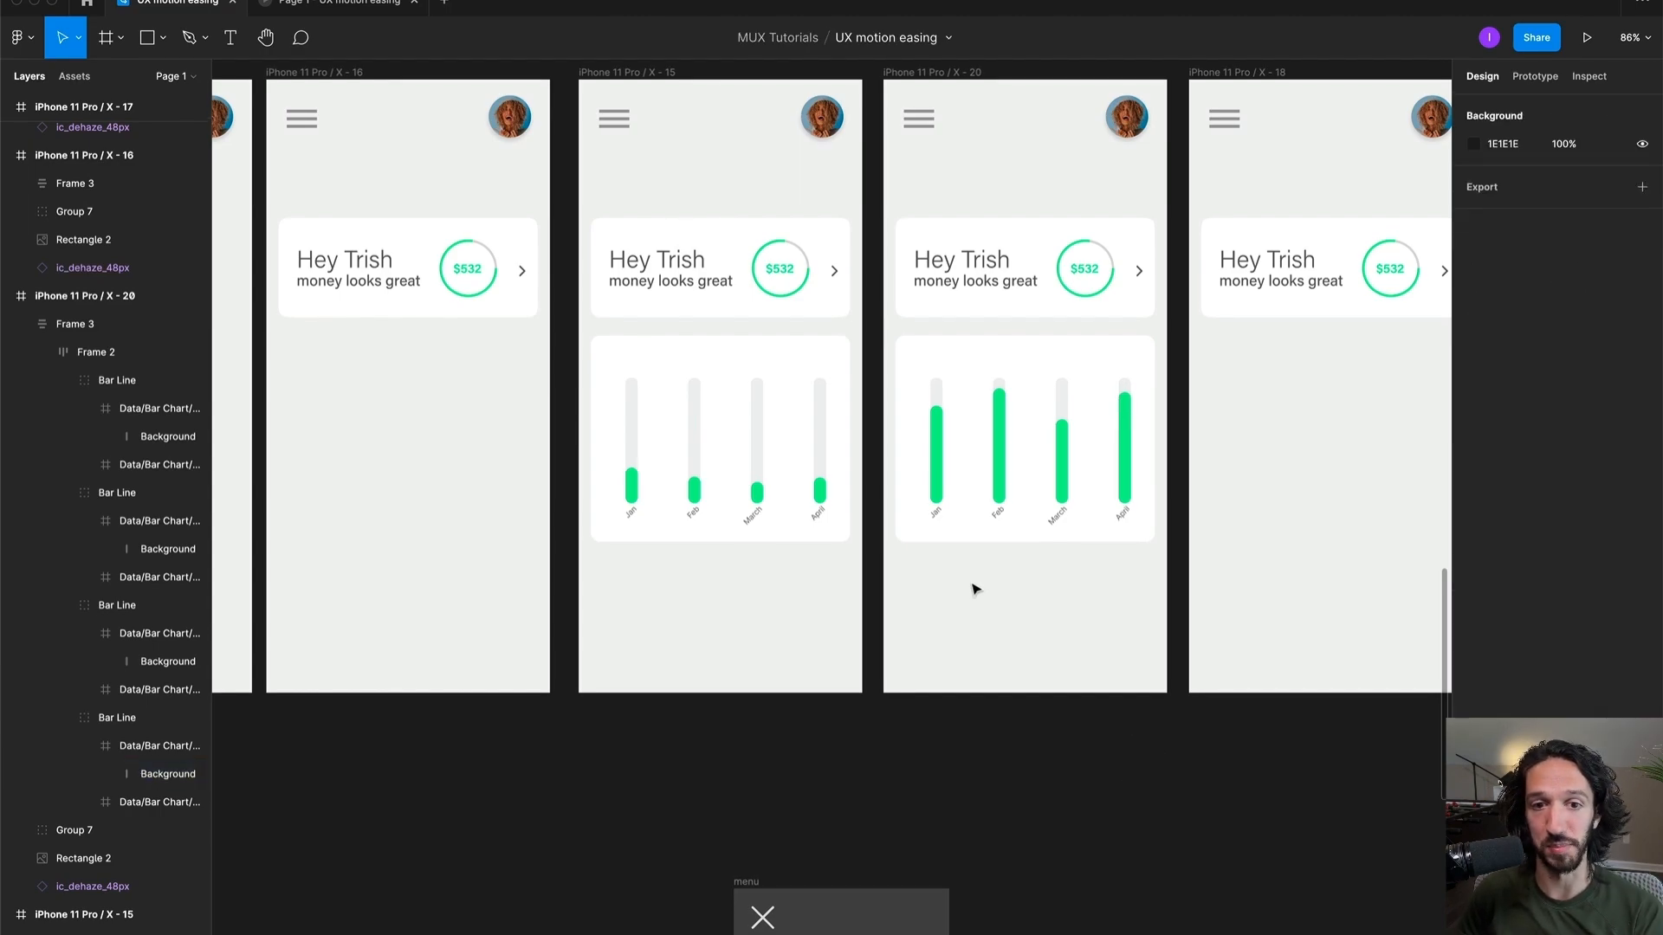
Step: Reshape the chart card's custom easing curve from iPhone 11 Pro / X - 15 to 20 into an S-shaped ease in and out
scroll(976, 590, down, 1)
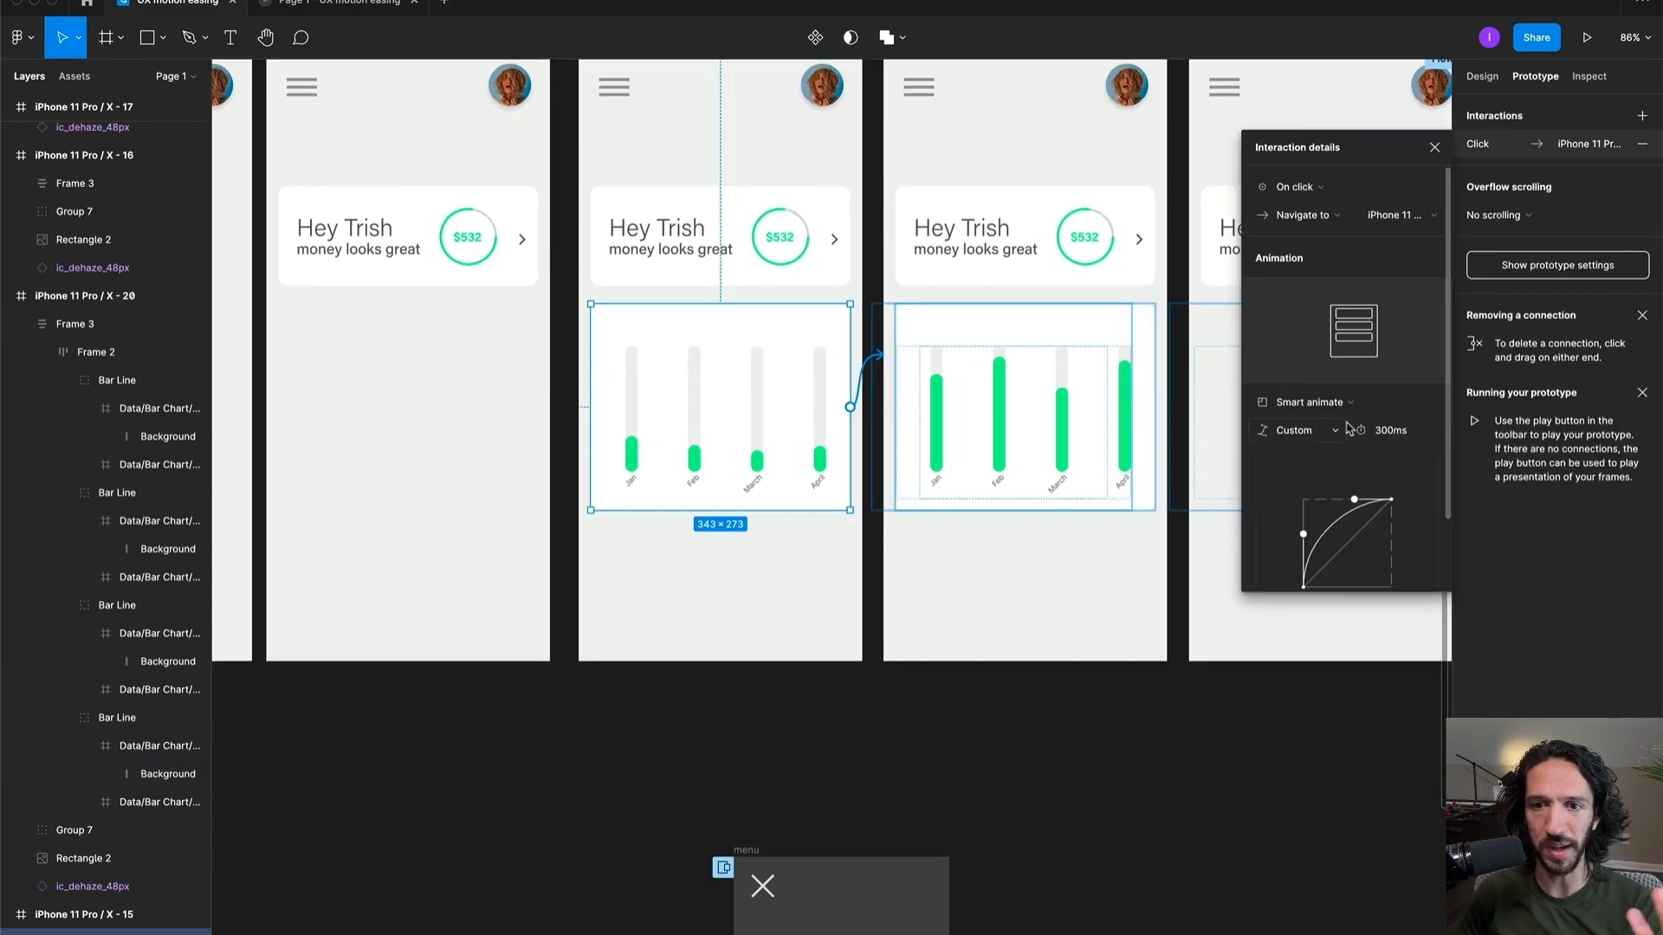
drag(1304, 535, 1366, 588)
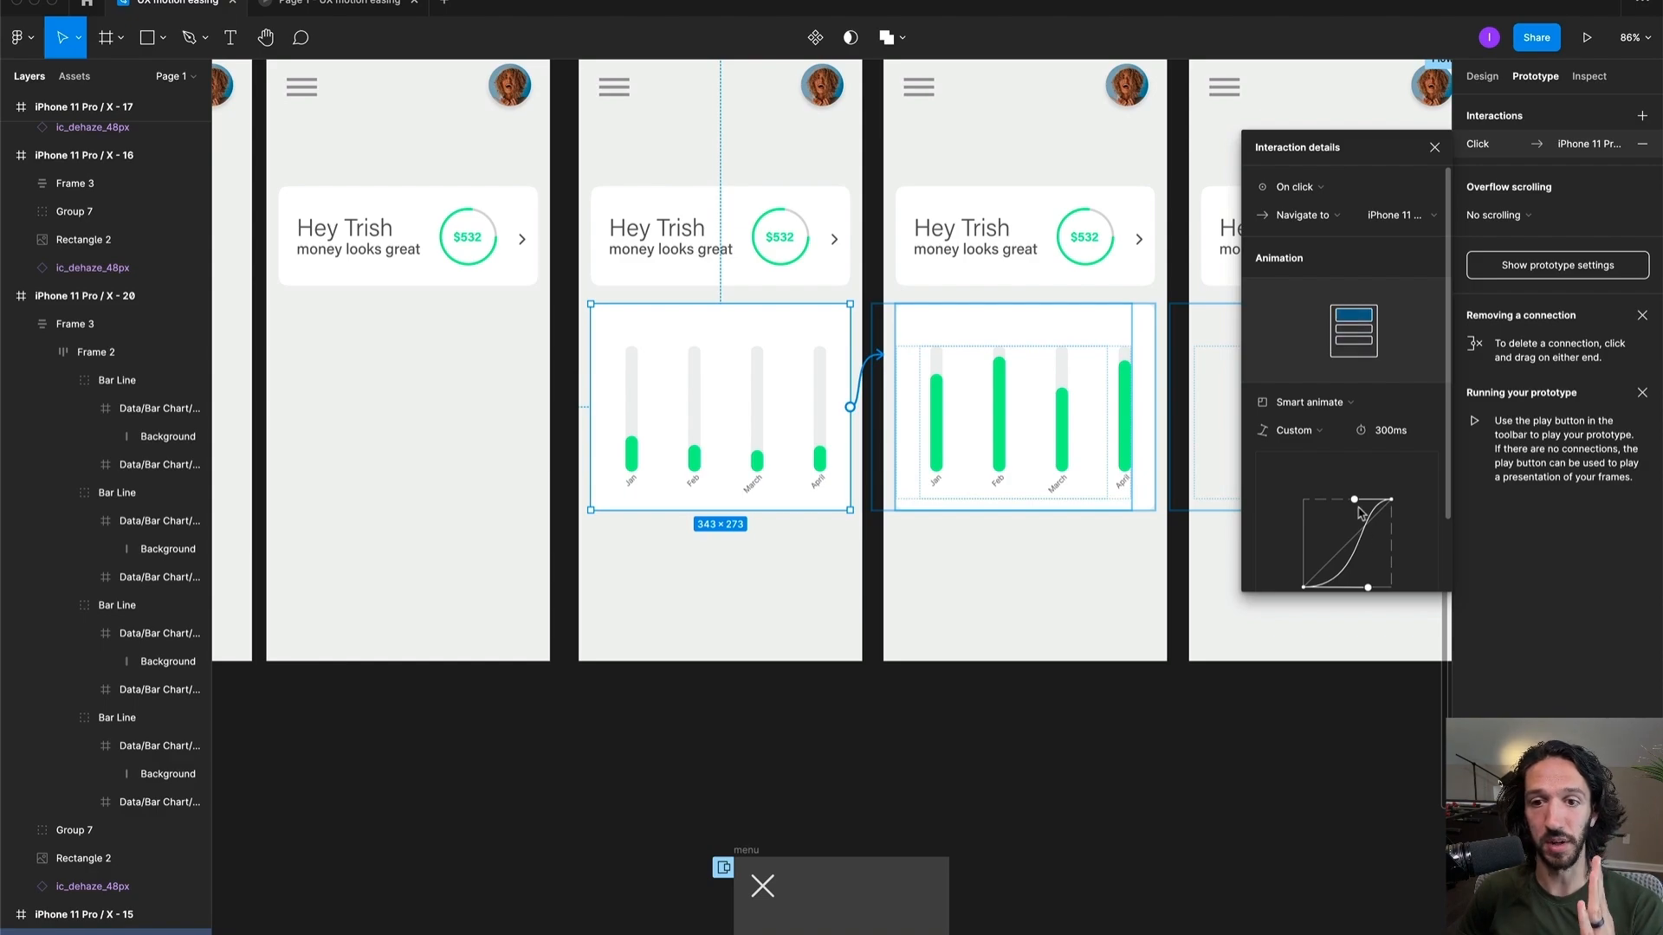
drag(1354, 501, 1335, 502)
drag(1368, 588, 1359, 587)
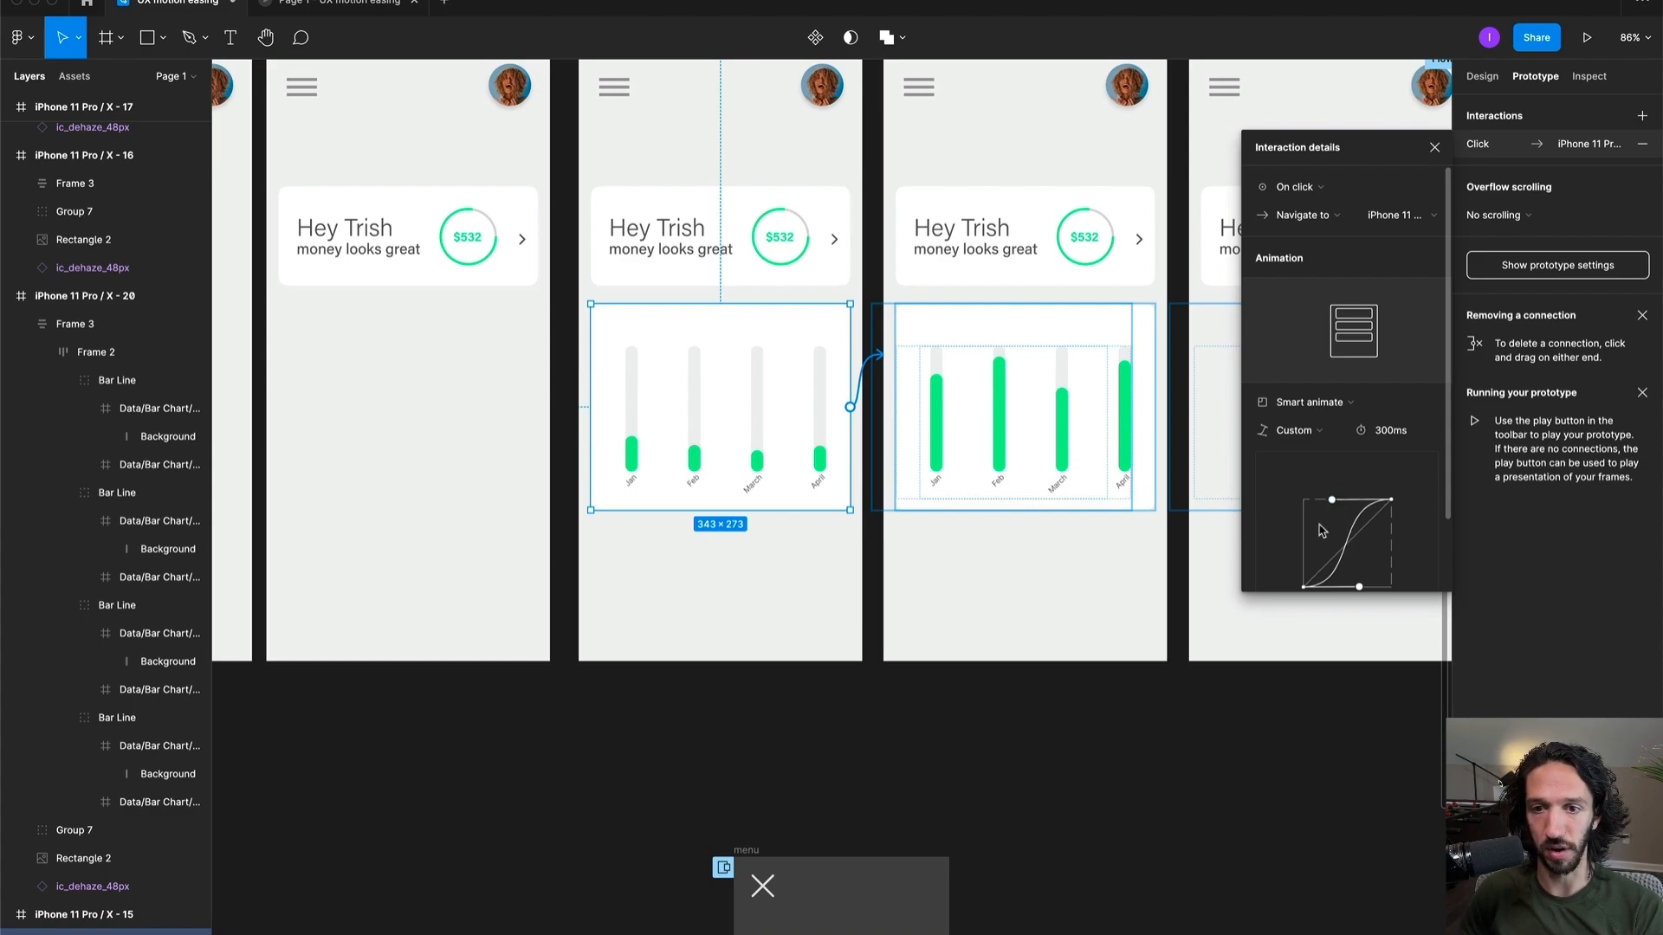
scroll(1279, 528, down, 1)
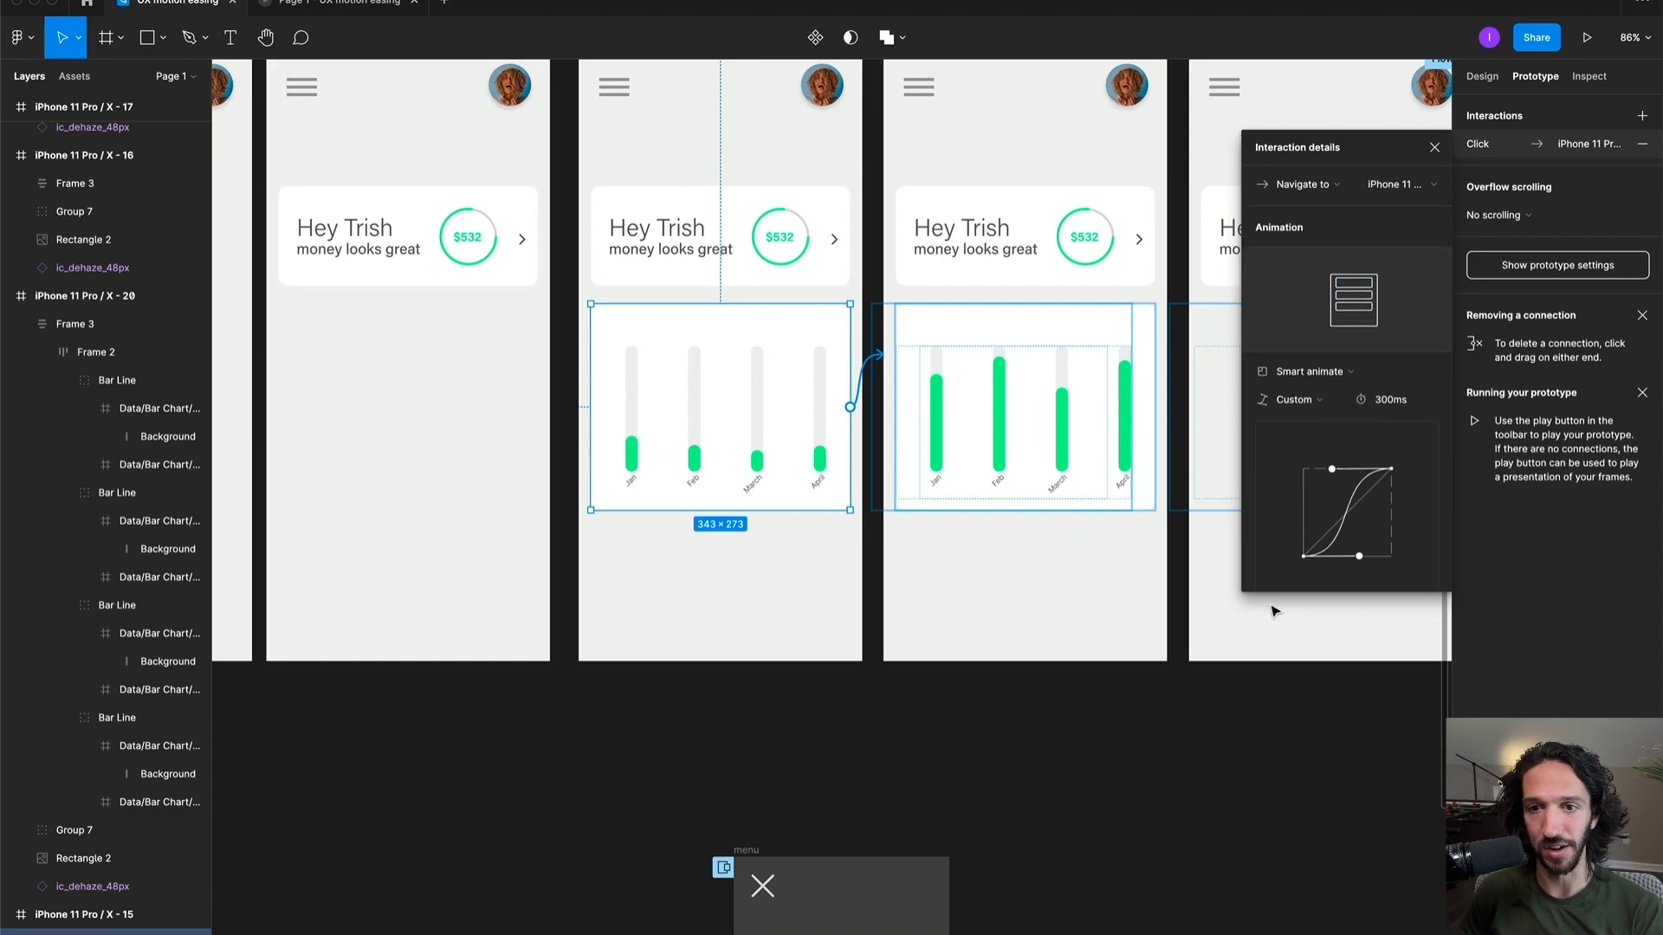
click(1264, 693)
Step: Compare the chart cards on iPhone 11 Pro / X - 15 and 20 and remove the Flow 2 starting point from iPhone 11 Pro / X - 18
drag(1259, 719, 1187, 856)
click(736, 542)
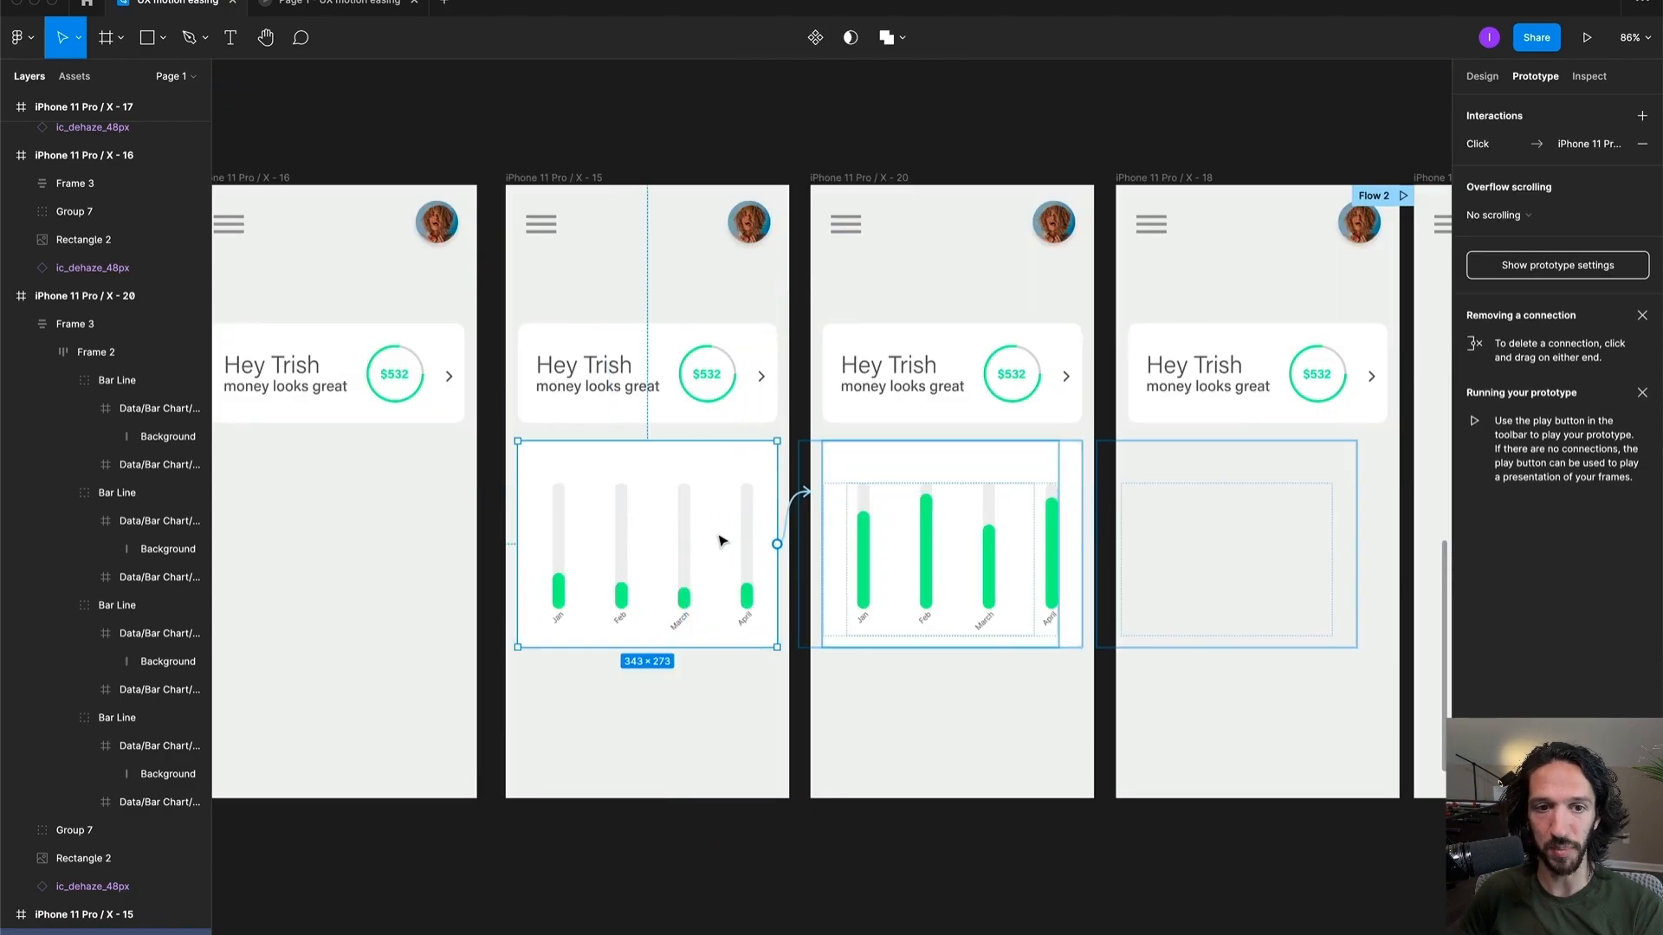
click(935, 578)
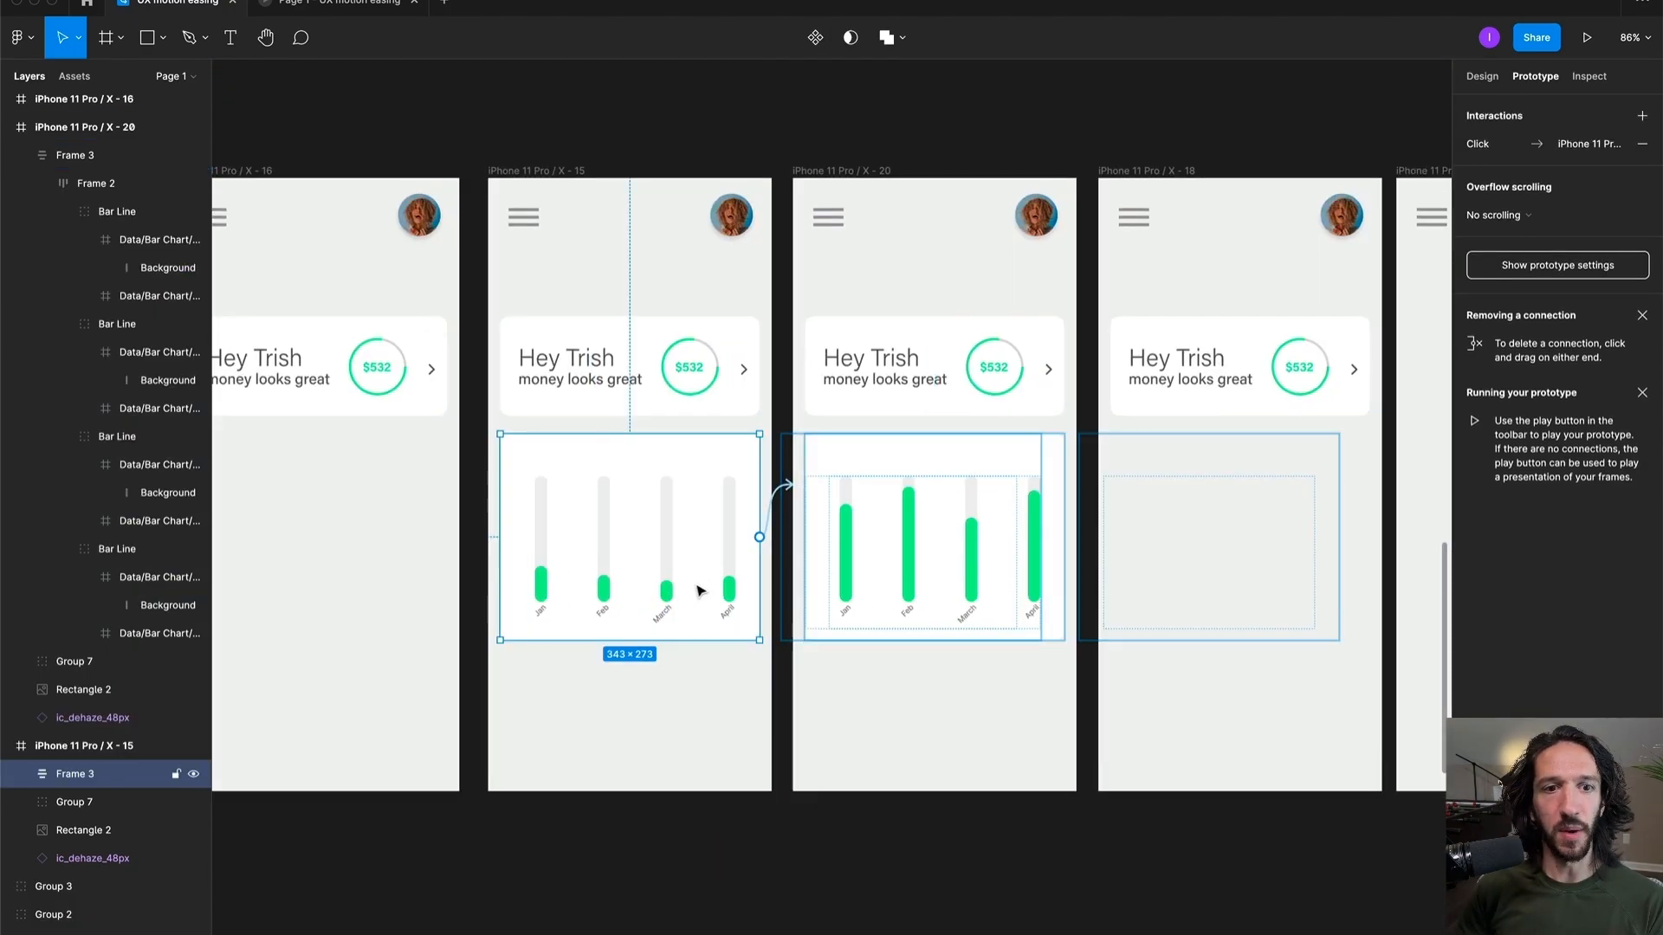
click(916, 557)
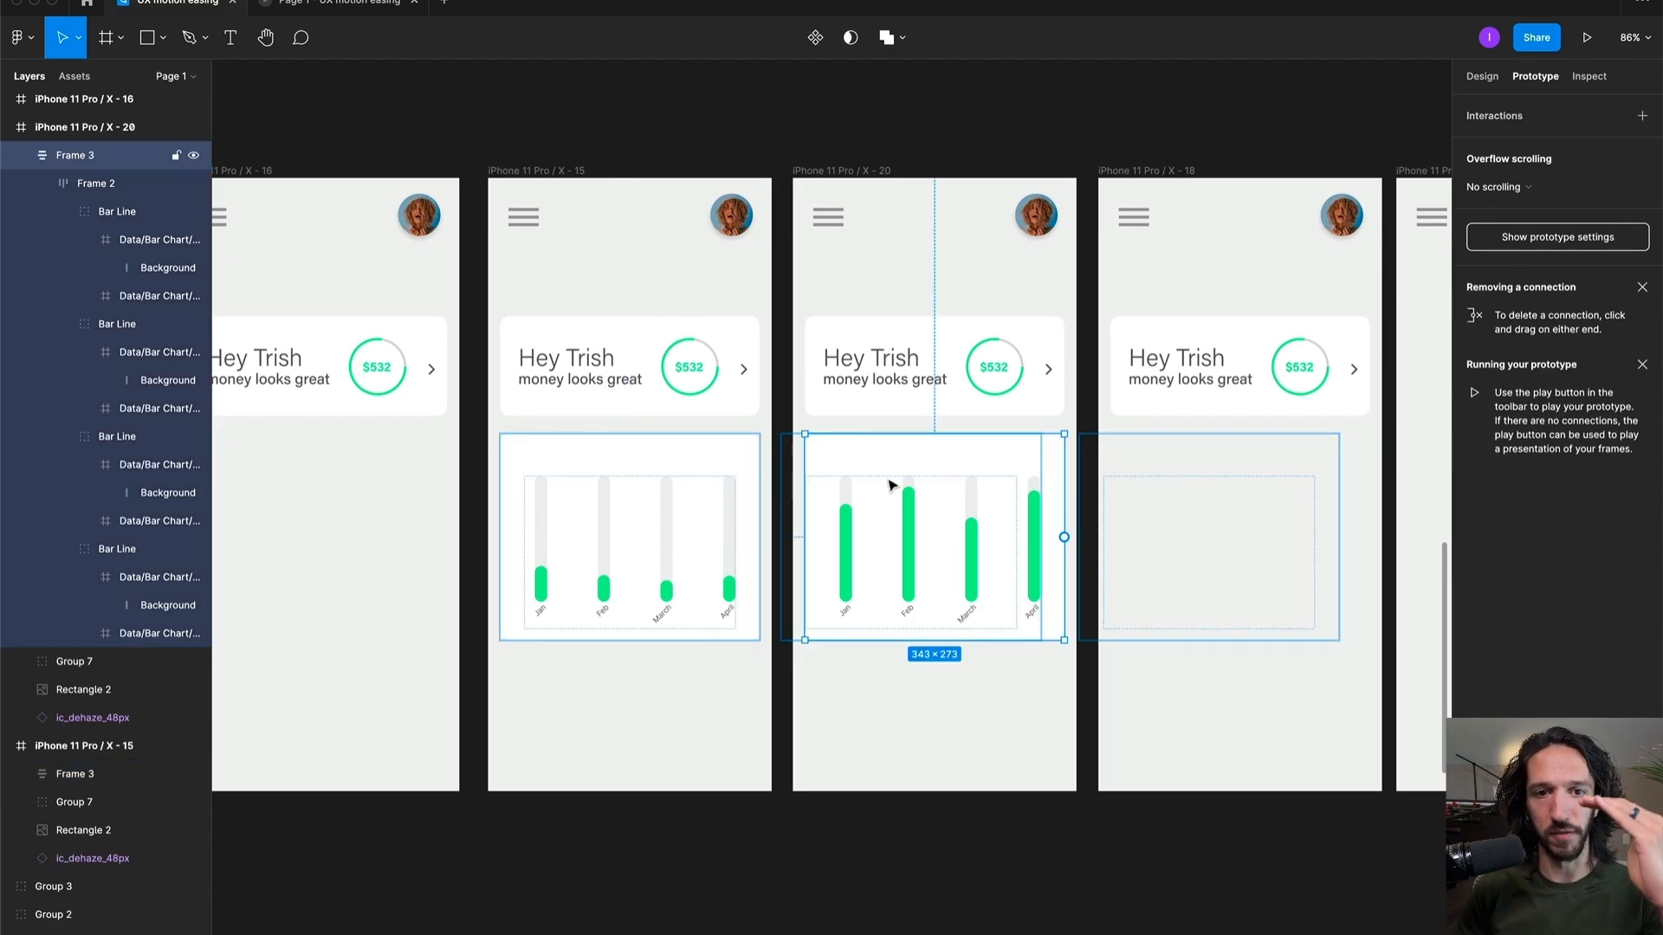
click(979, 137)
scroll(909, 156, right, 2)
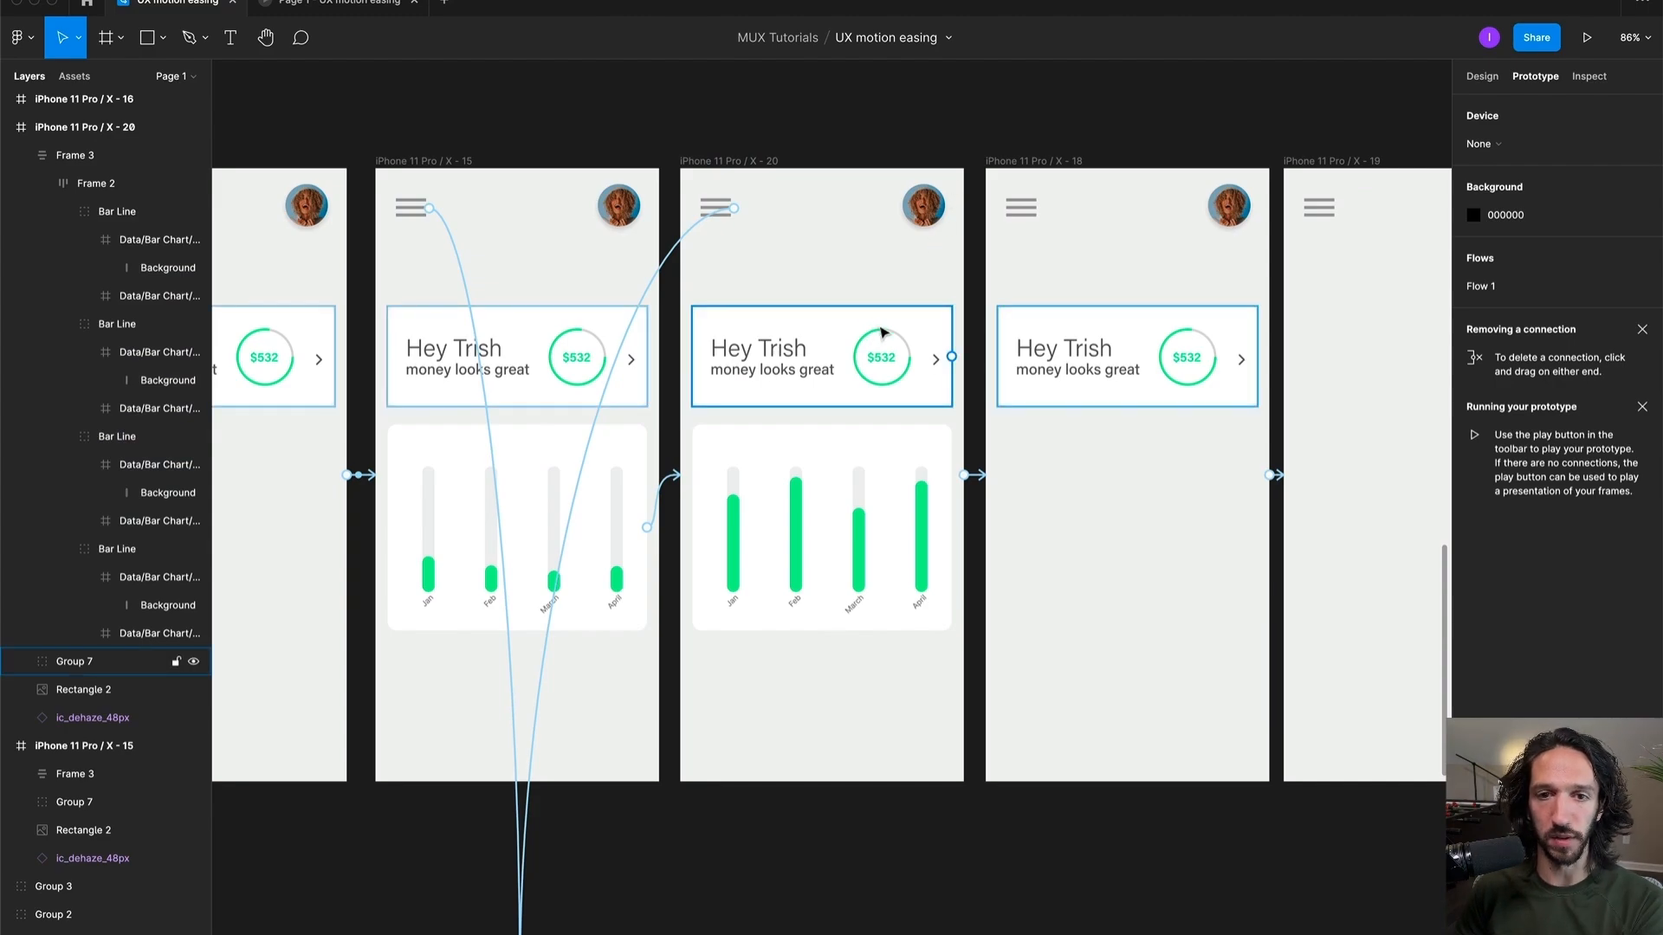
scroll(862, 346, right, 2)
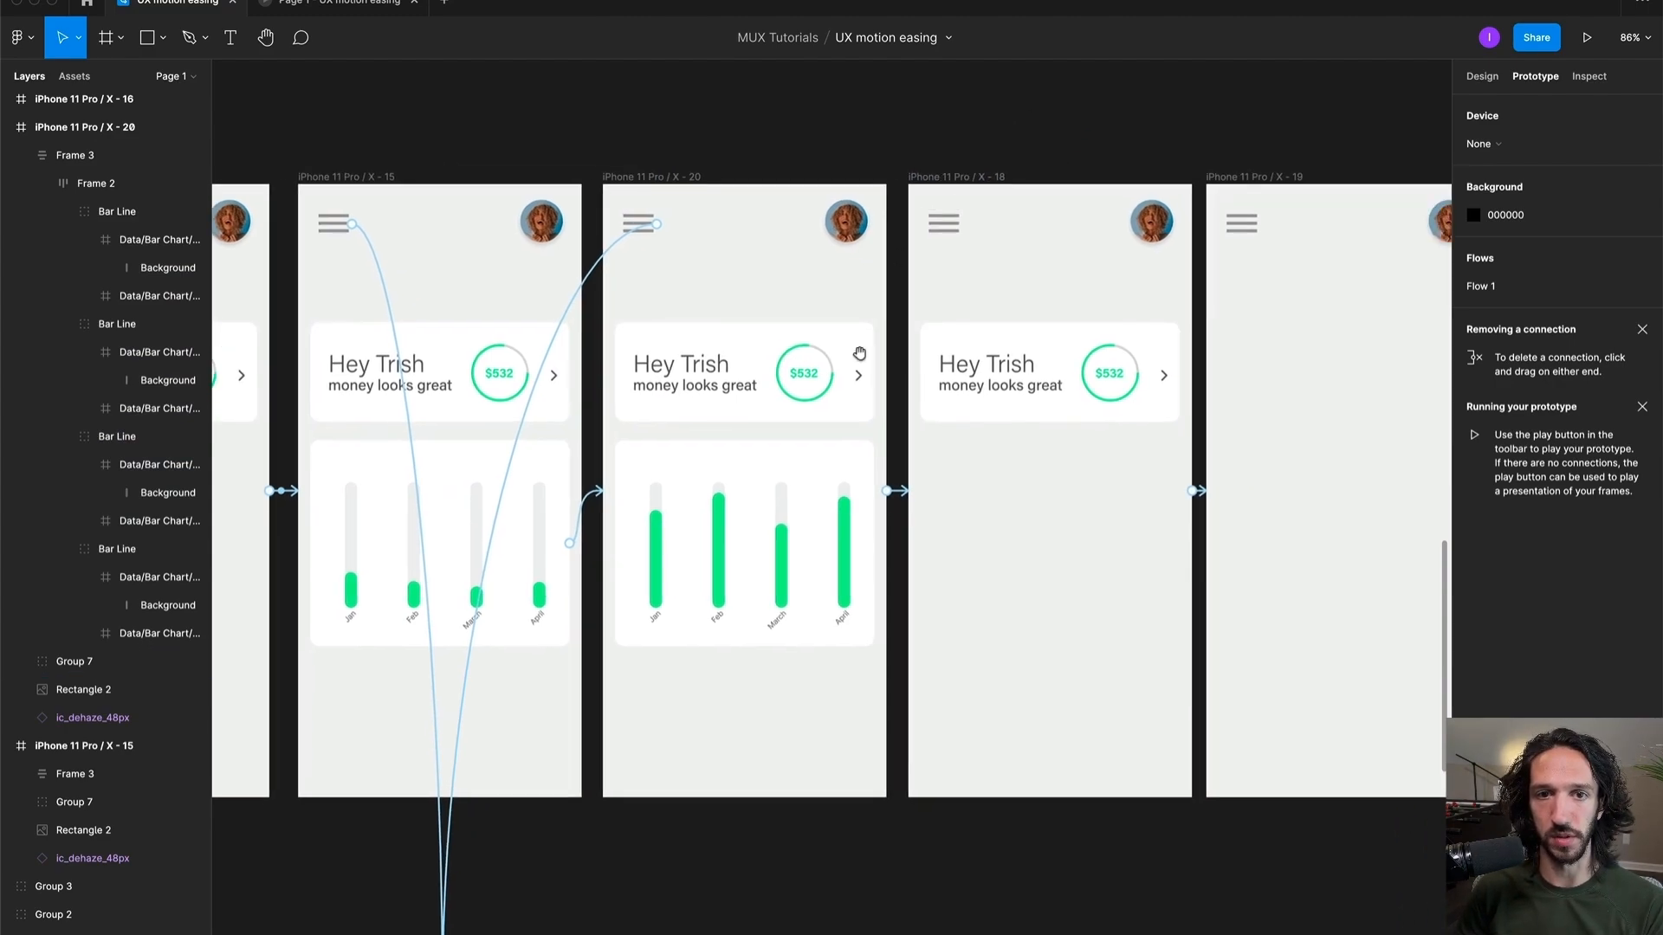
Step: Set the transition from iPhone 11 Pro / X - 20 to 18 to Custom bezier easing with a slow start and fast finish
click(898, 481)
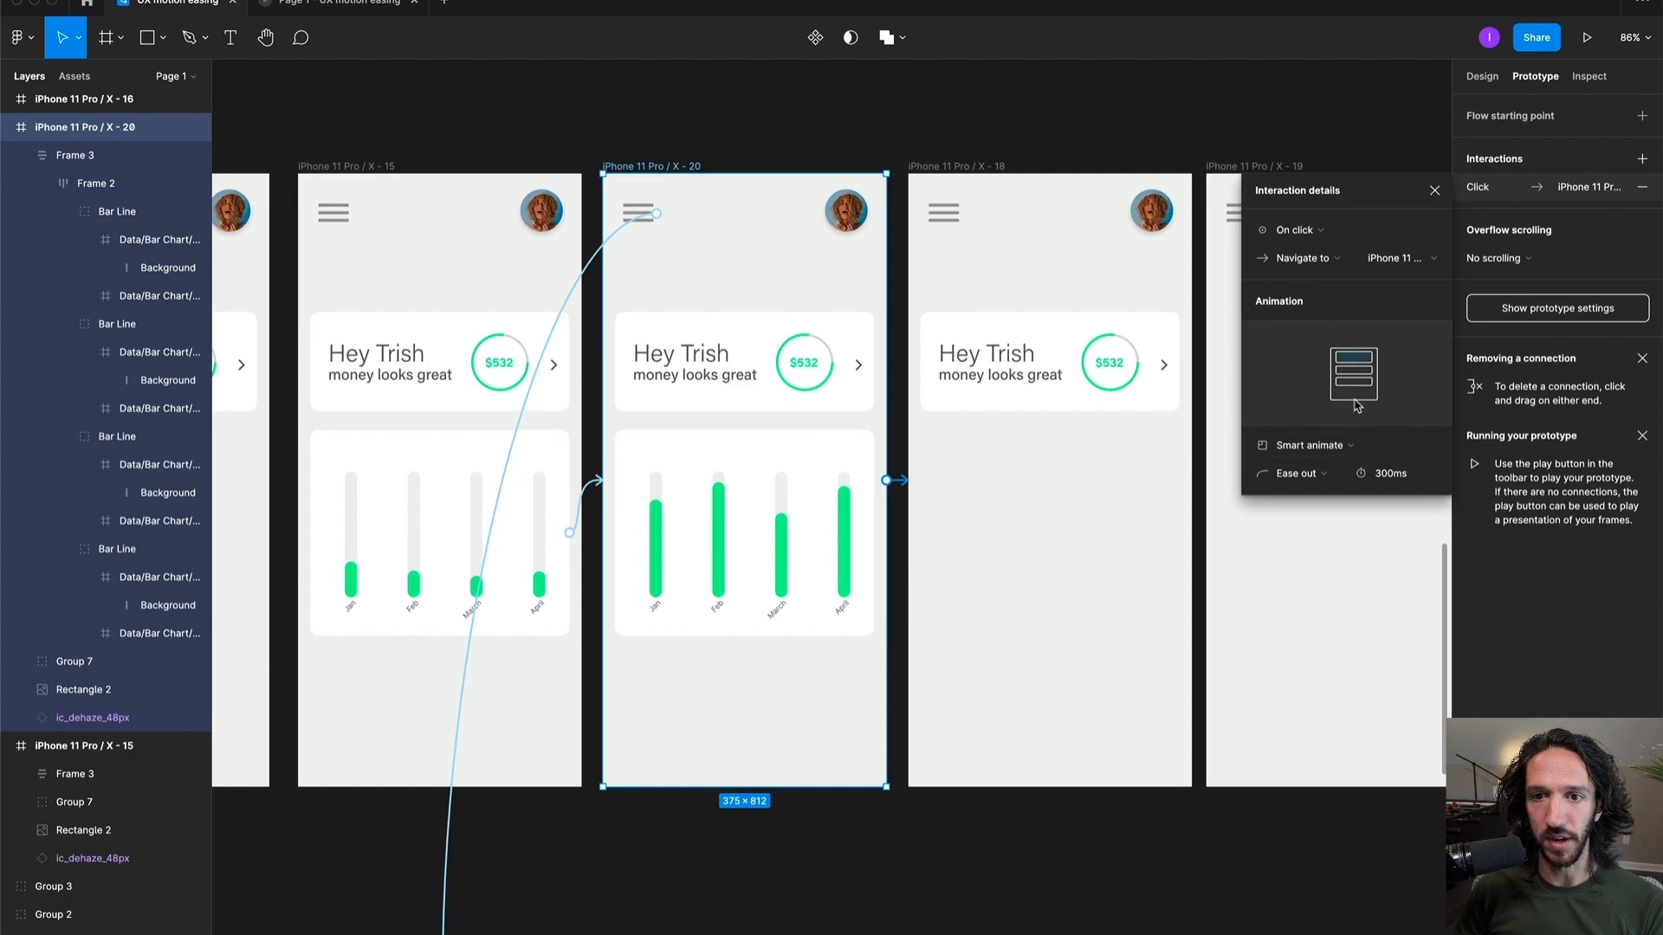
click(1297, 474)
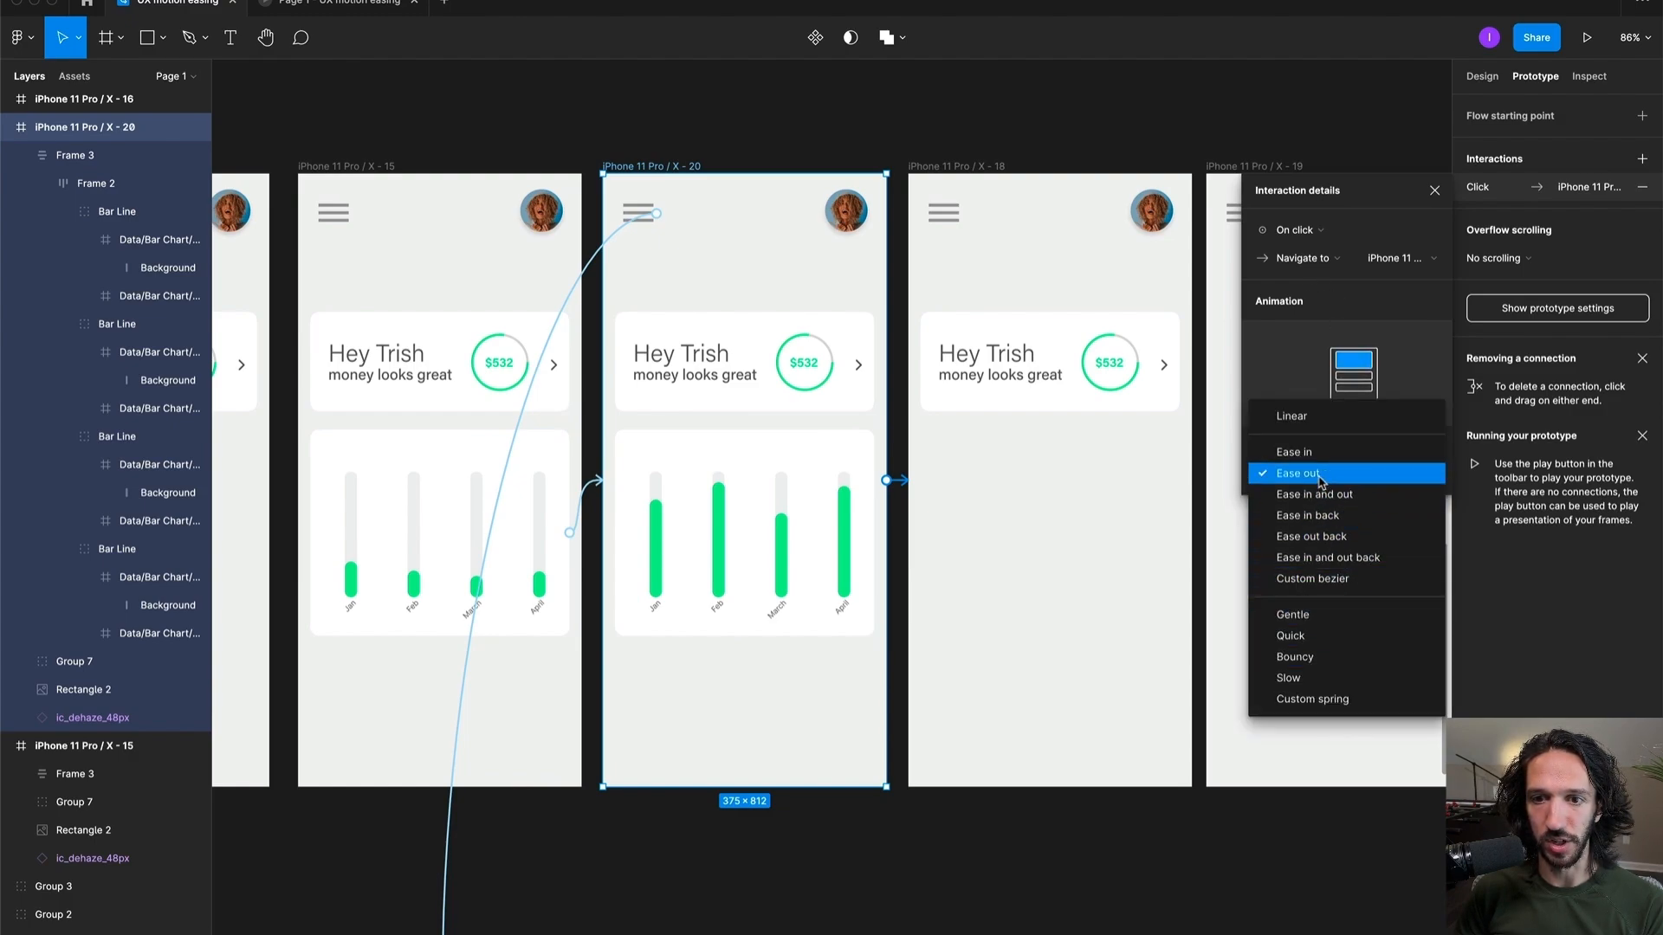
click(1333, 579)
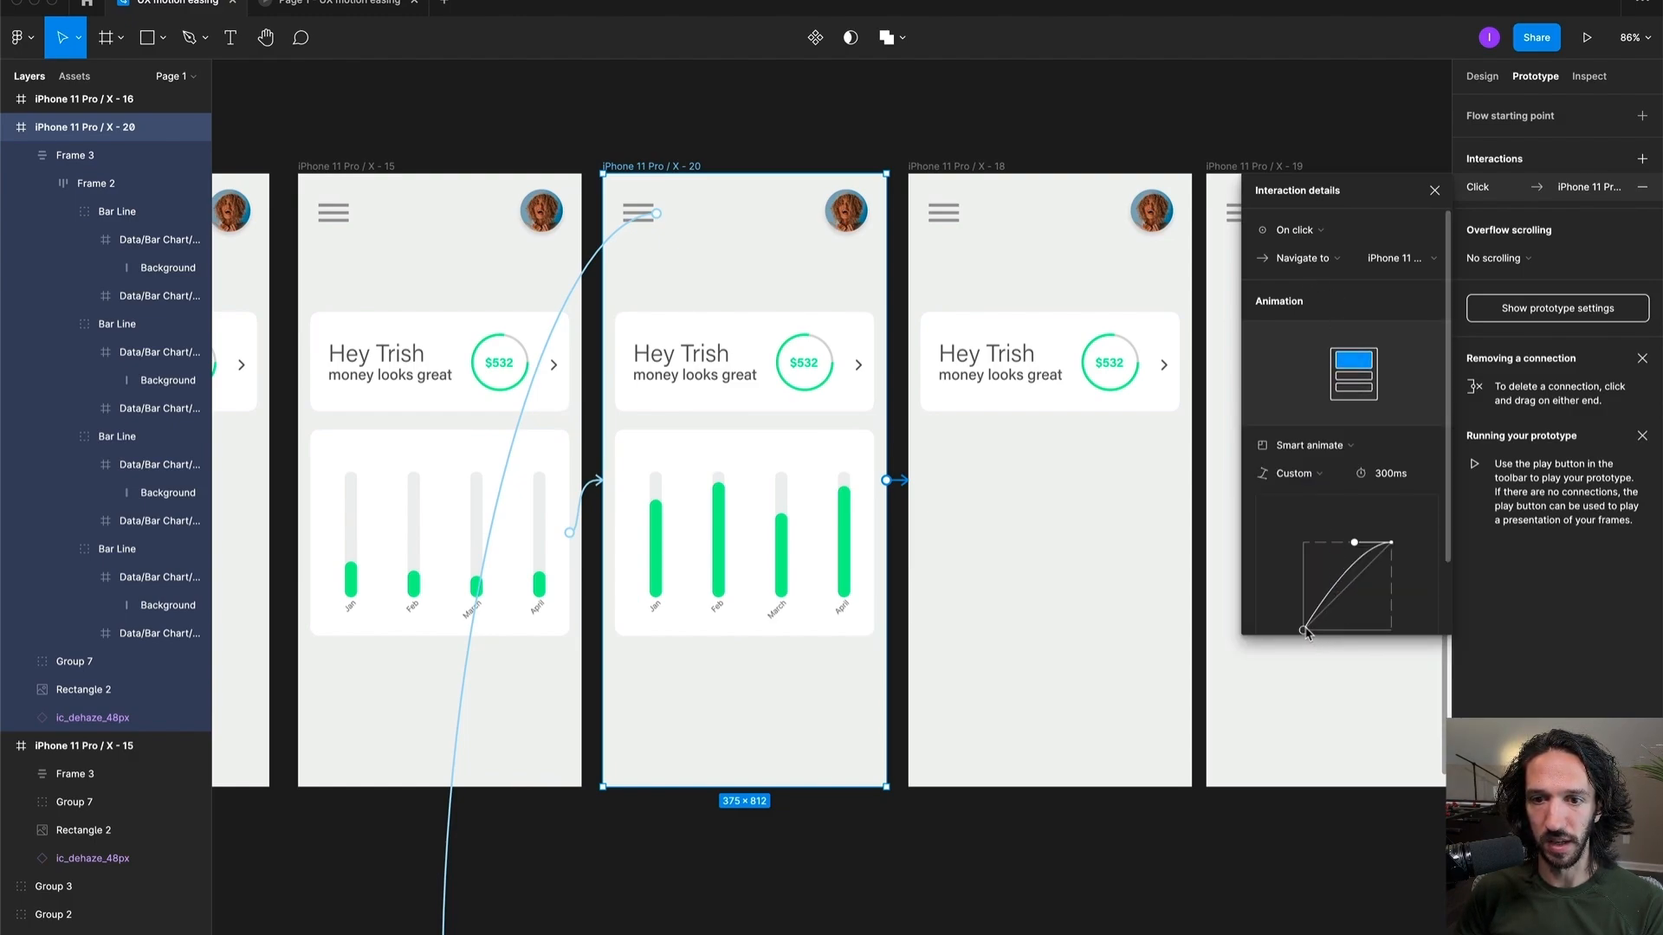
drag(1303, 630, 1366, 630)
drag(1356, 545, 1391, 592)
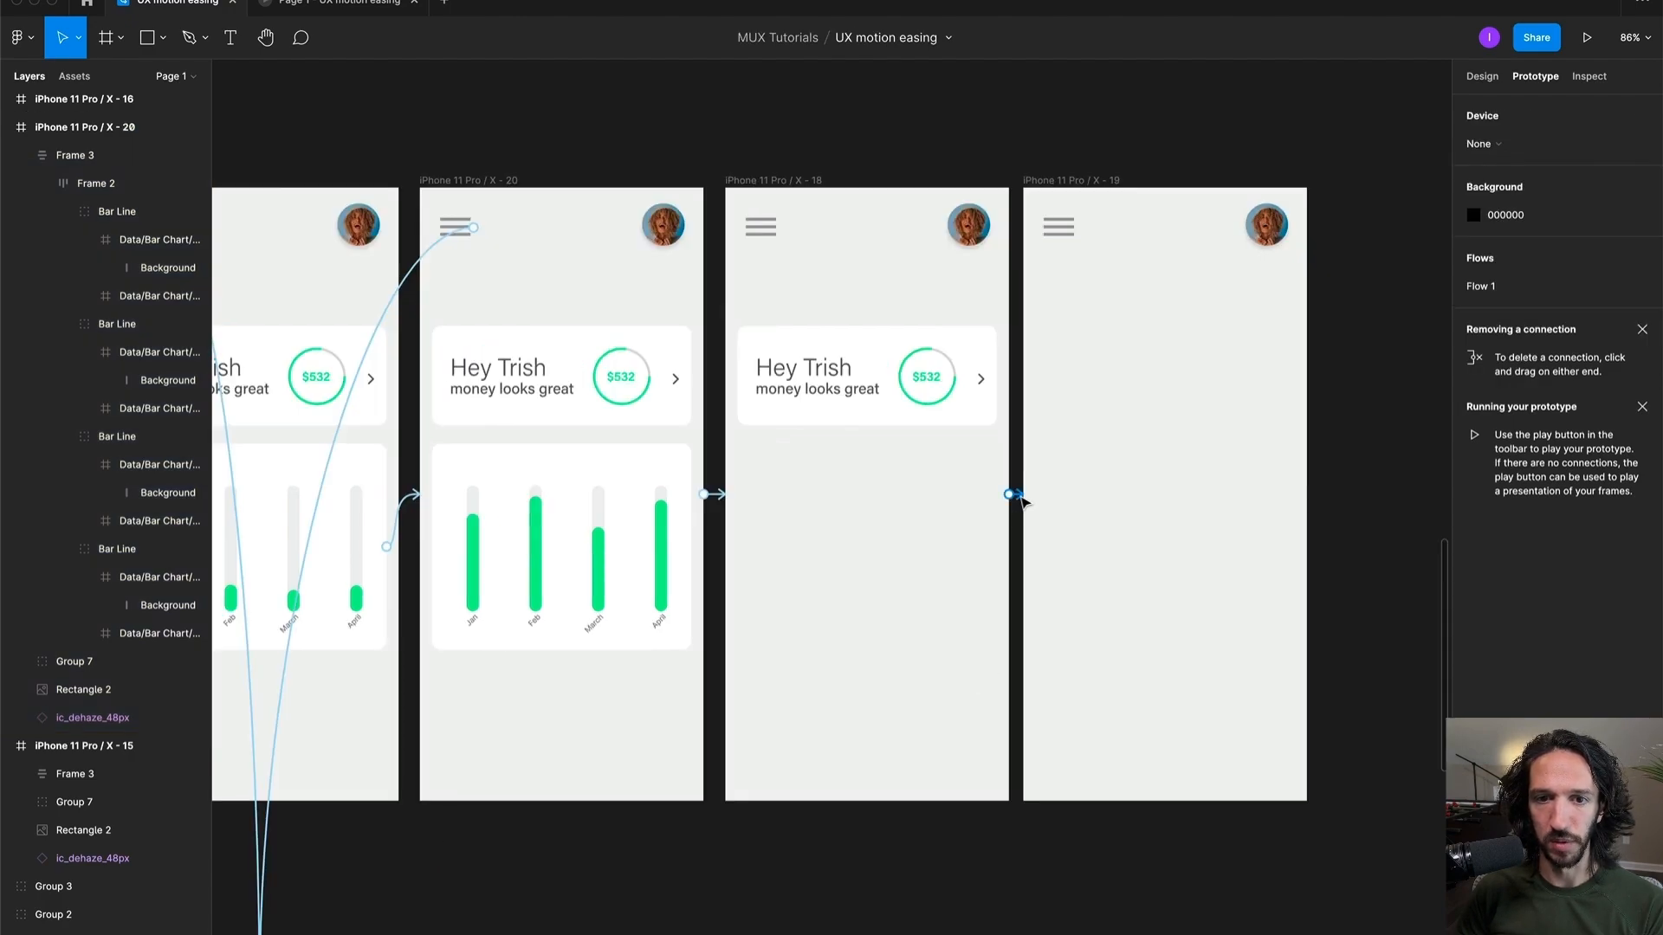
Step: Set the transition from iPhone 11 Pro / X - 18 to 19 to Custom bezier and shape its curve to about 0.63, 0, 1, 0.41
click(1020, 496)
click(1299, 474)
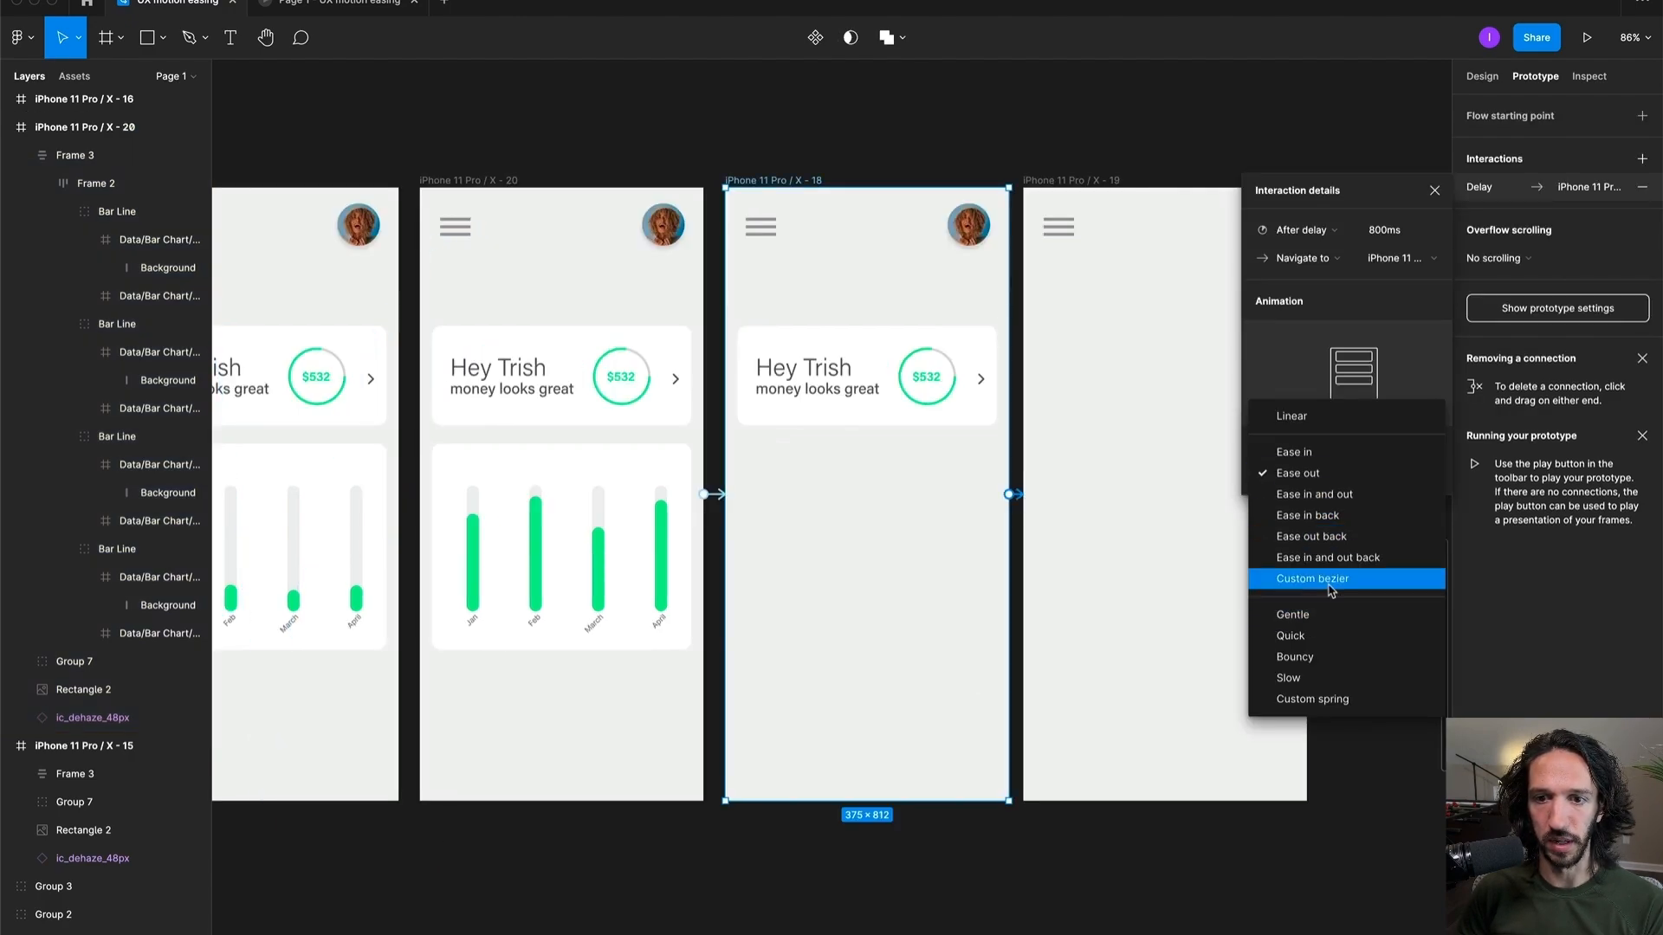
click(1334, 577)
drag(1303, 630, 1358, 630)
drag(1354, 542, 1391, 594)
scroll(1418, 561, down, 2)
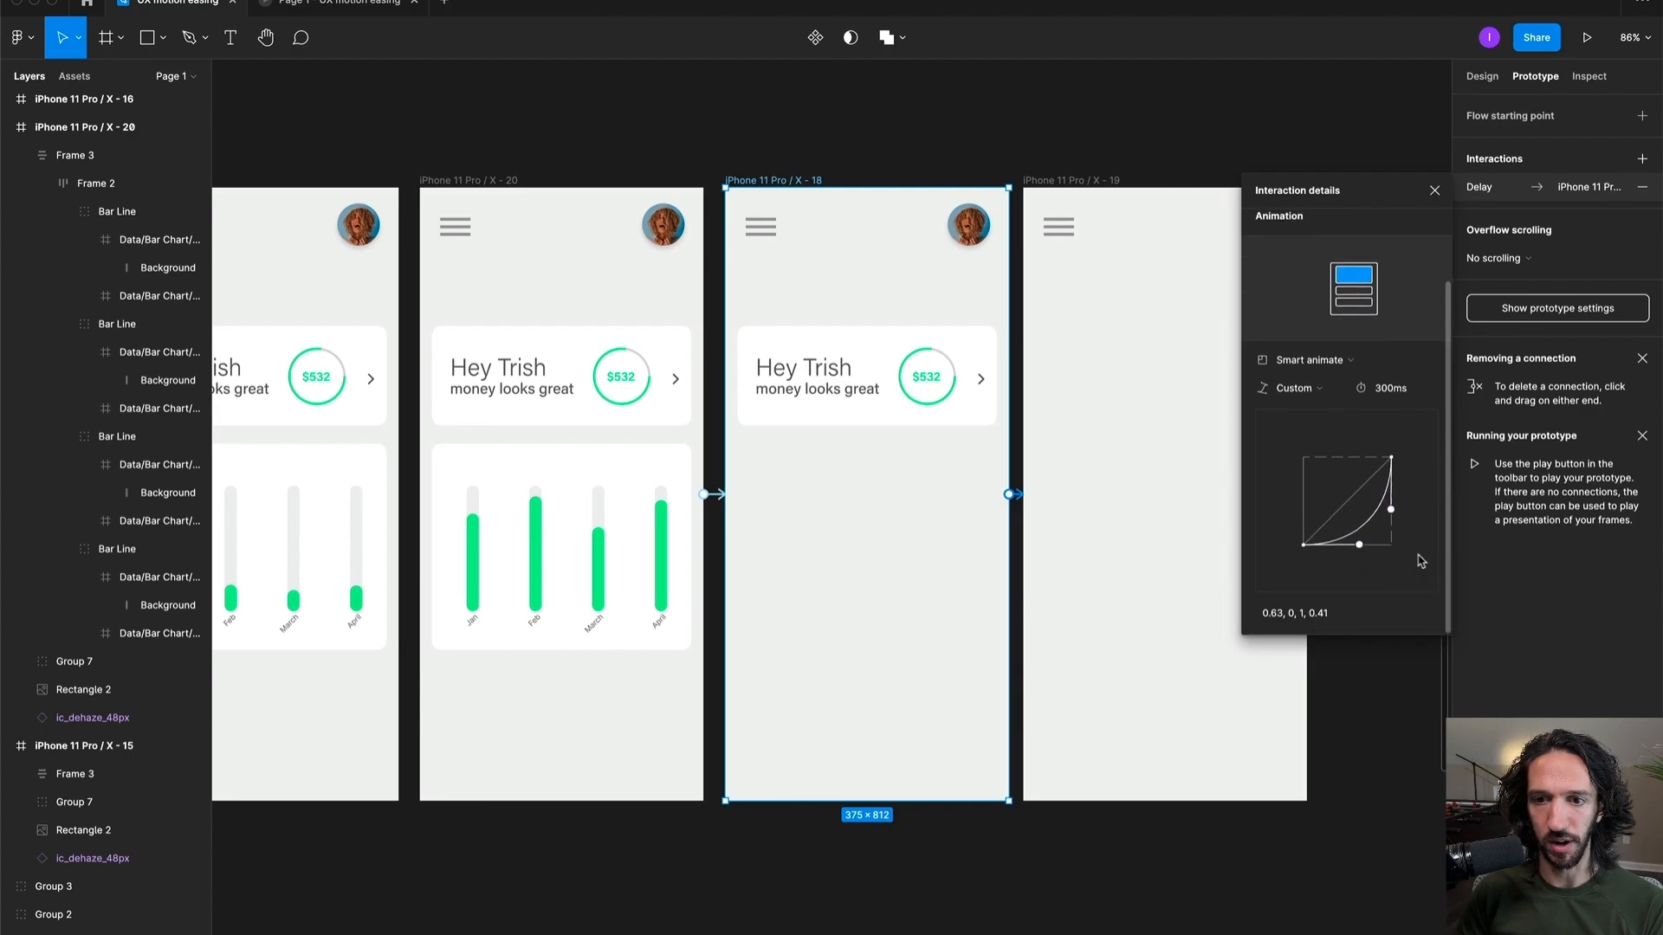
Step: Fine-tune the iPhone 11 Pro / X - 18 transition's curve to 0.63, 0, 1, 0.38 and close its interaction details
scroll(1417, 561, up, 2)
scroll(1336, 574, down, 2)
drag(1390, 510, 1391, 512)
click(1340, 619)
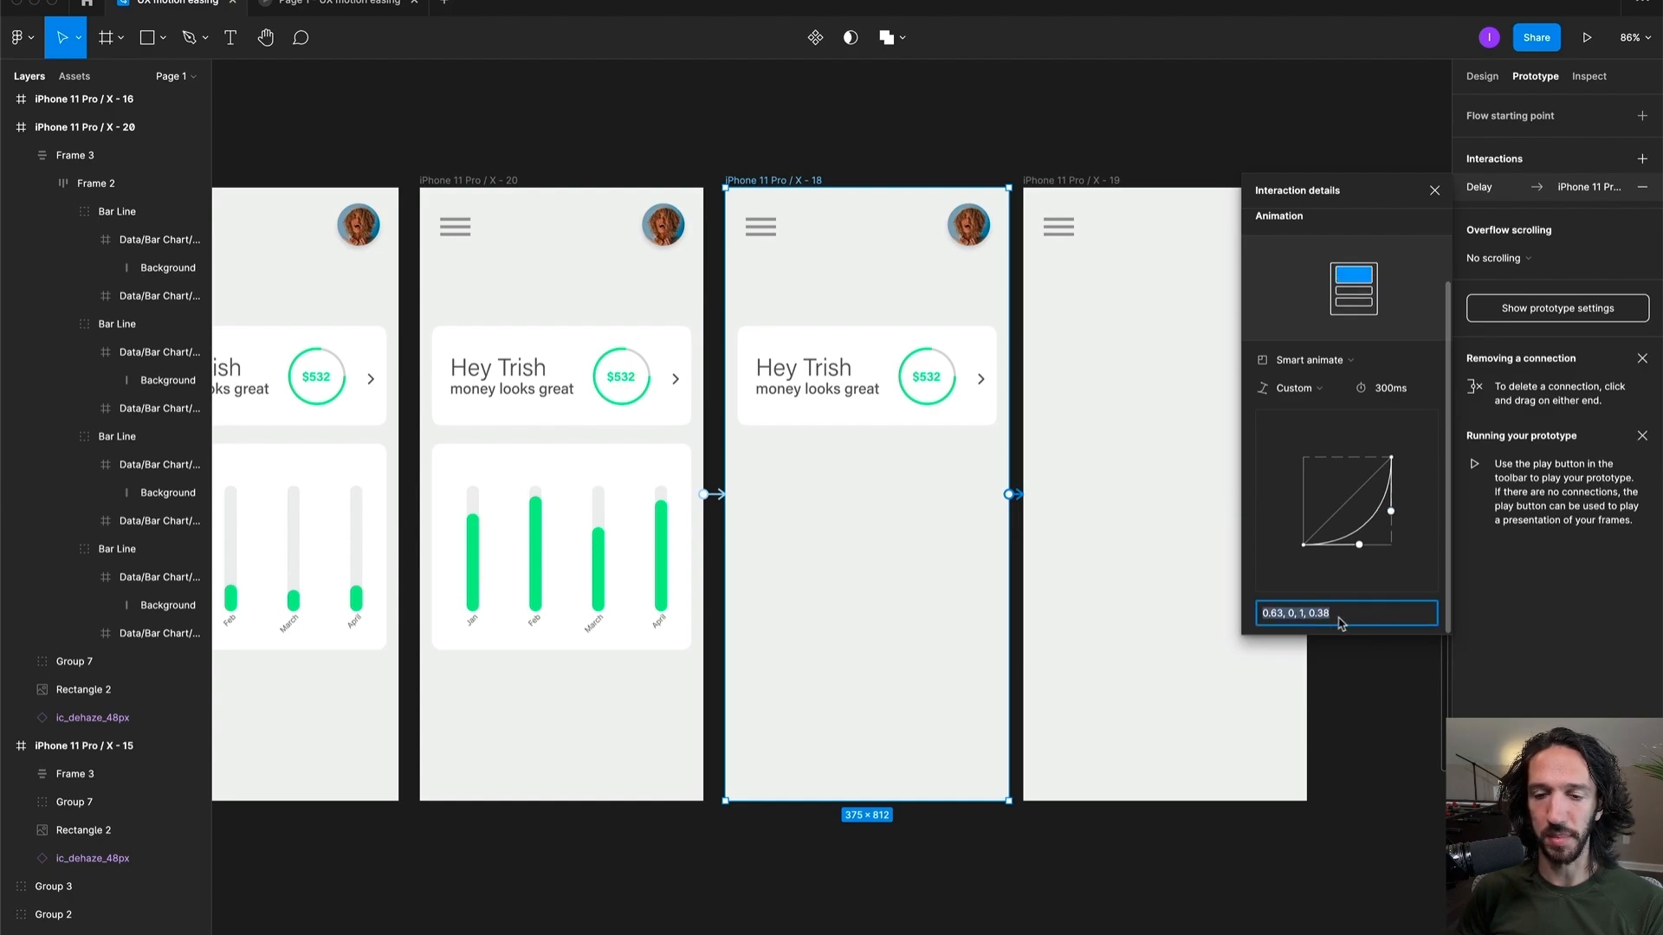
click(1299, 388)
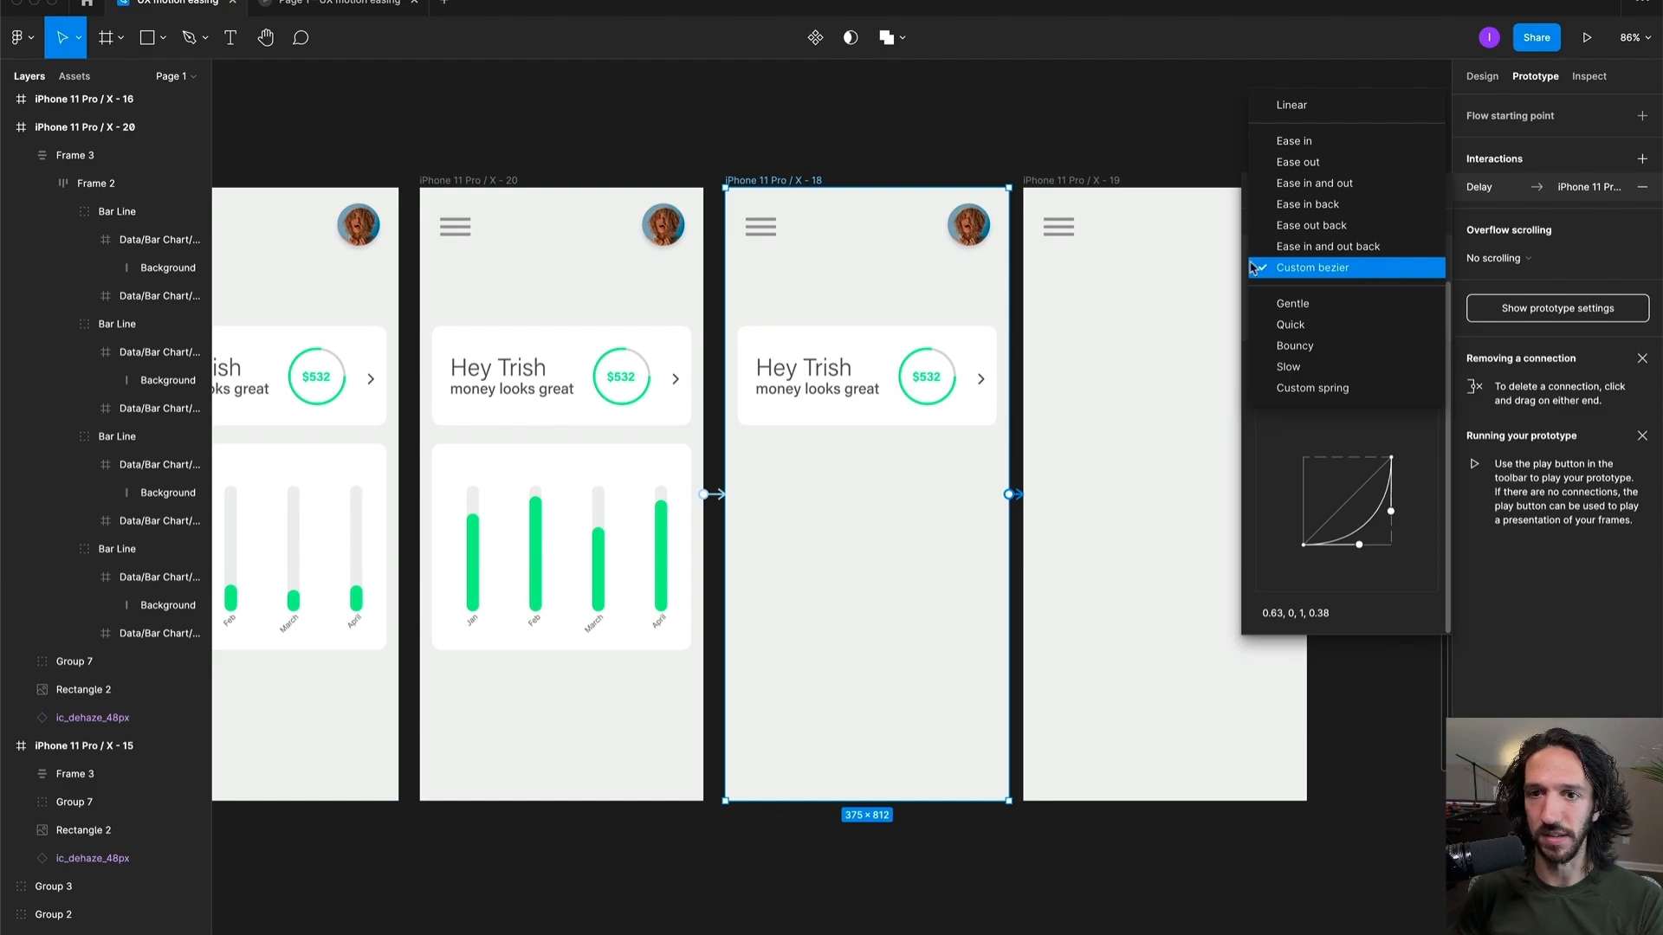
click(1071, 320)
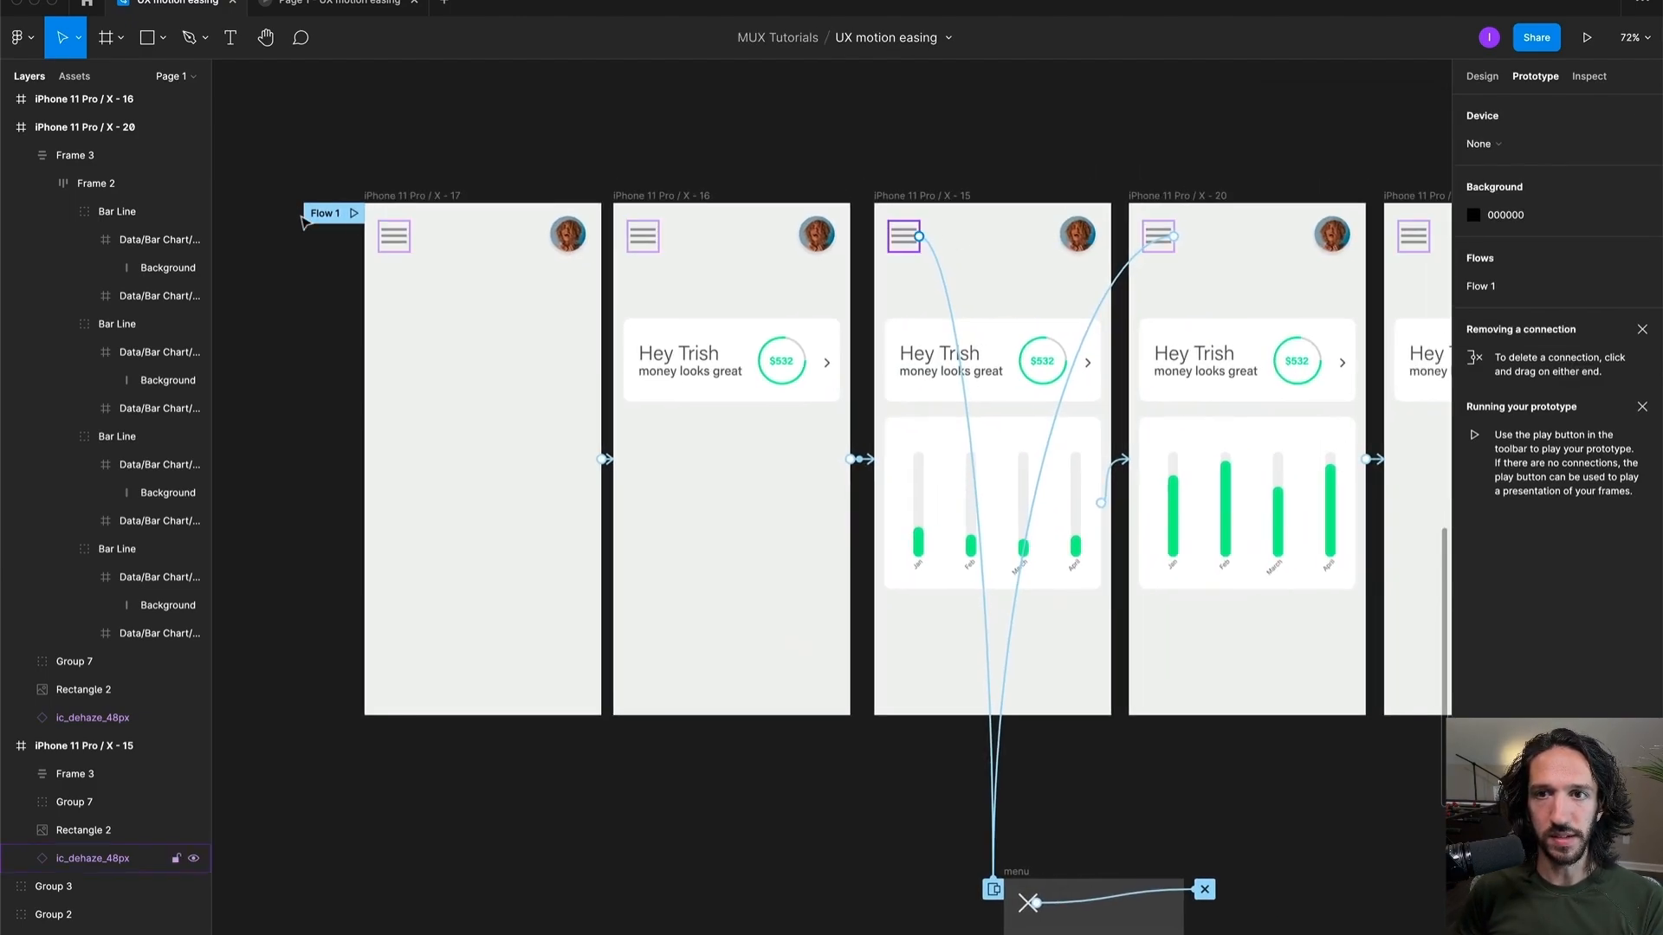
Step: Preview the prototype from Flow 1 and watch the cards animate in up to the bar chart screen
click(353, 221)
key(super+alt+Return)
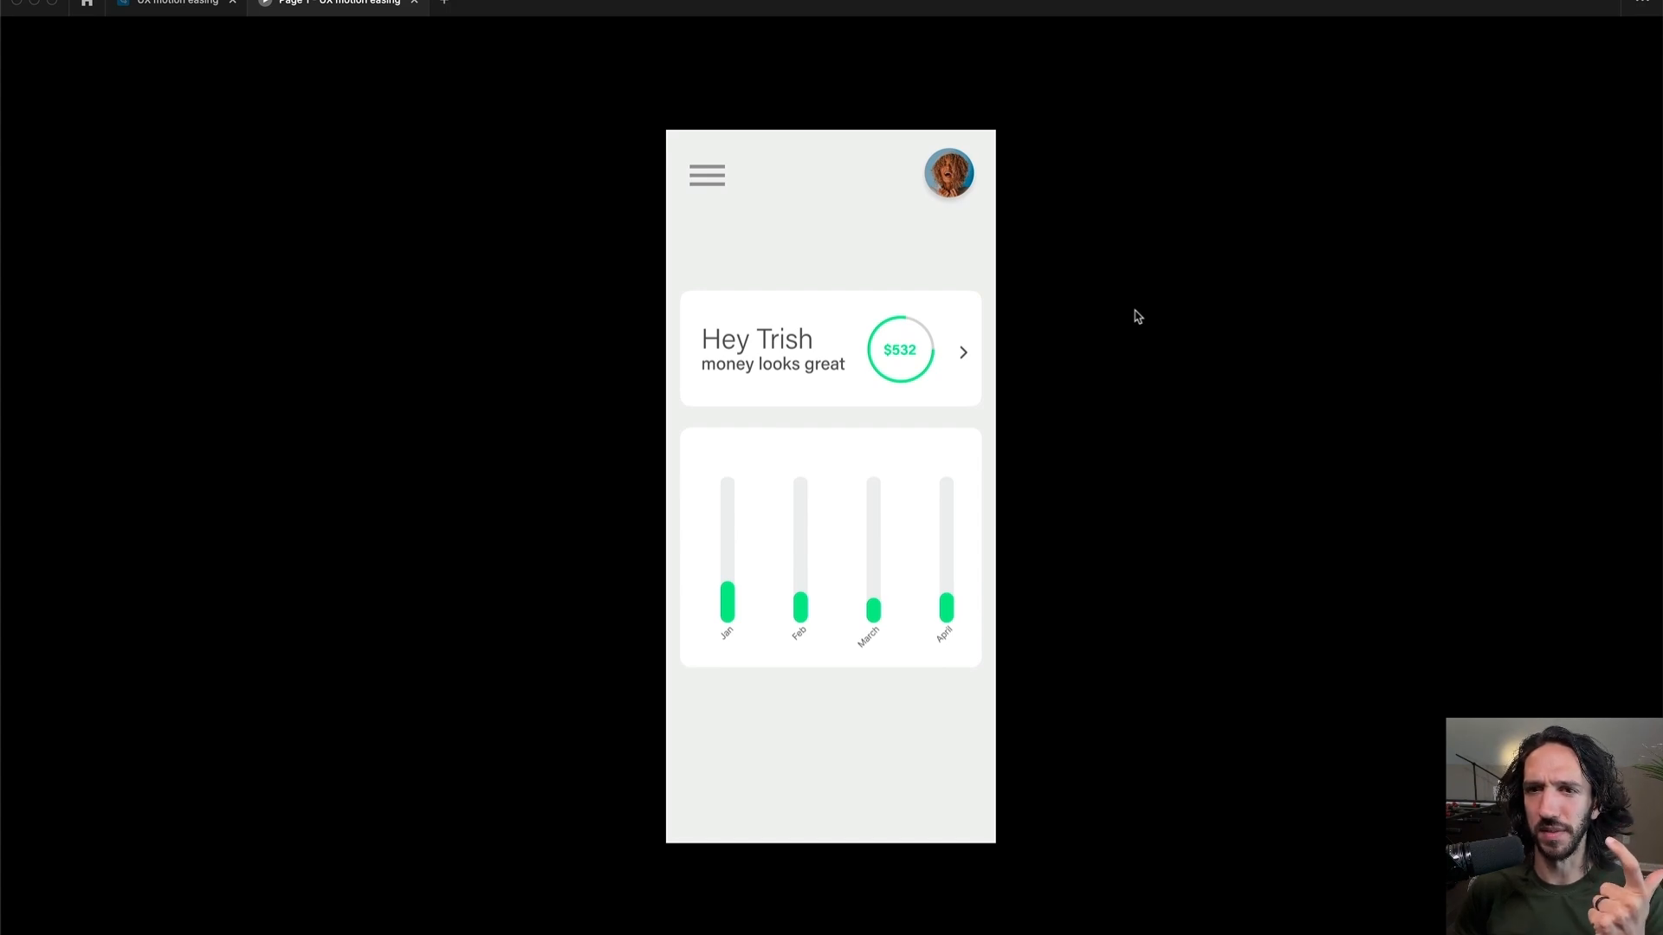
click(1142, 276)
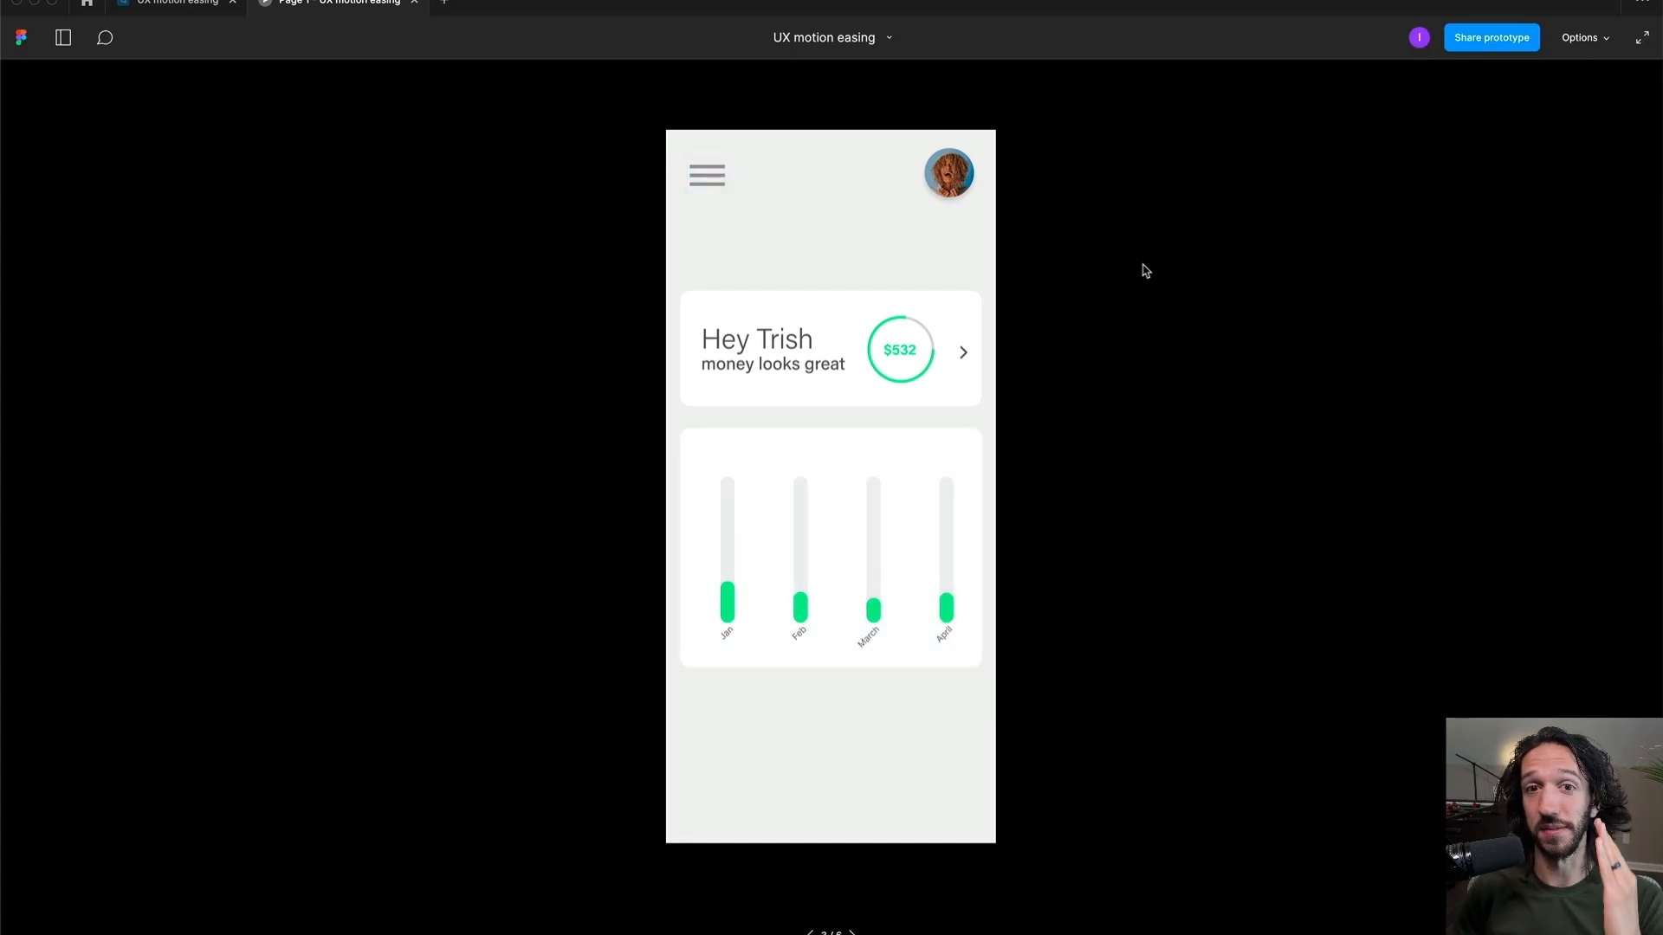
Step: Open and close the menu overlay repeatedly in the prototype preview to examine how it slides in and out
click(717, 187)
click(715, 184)
click(709, 178)
click(705, 176)
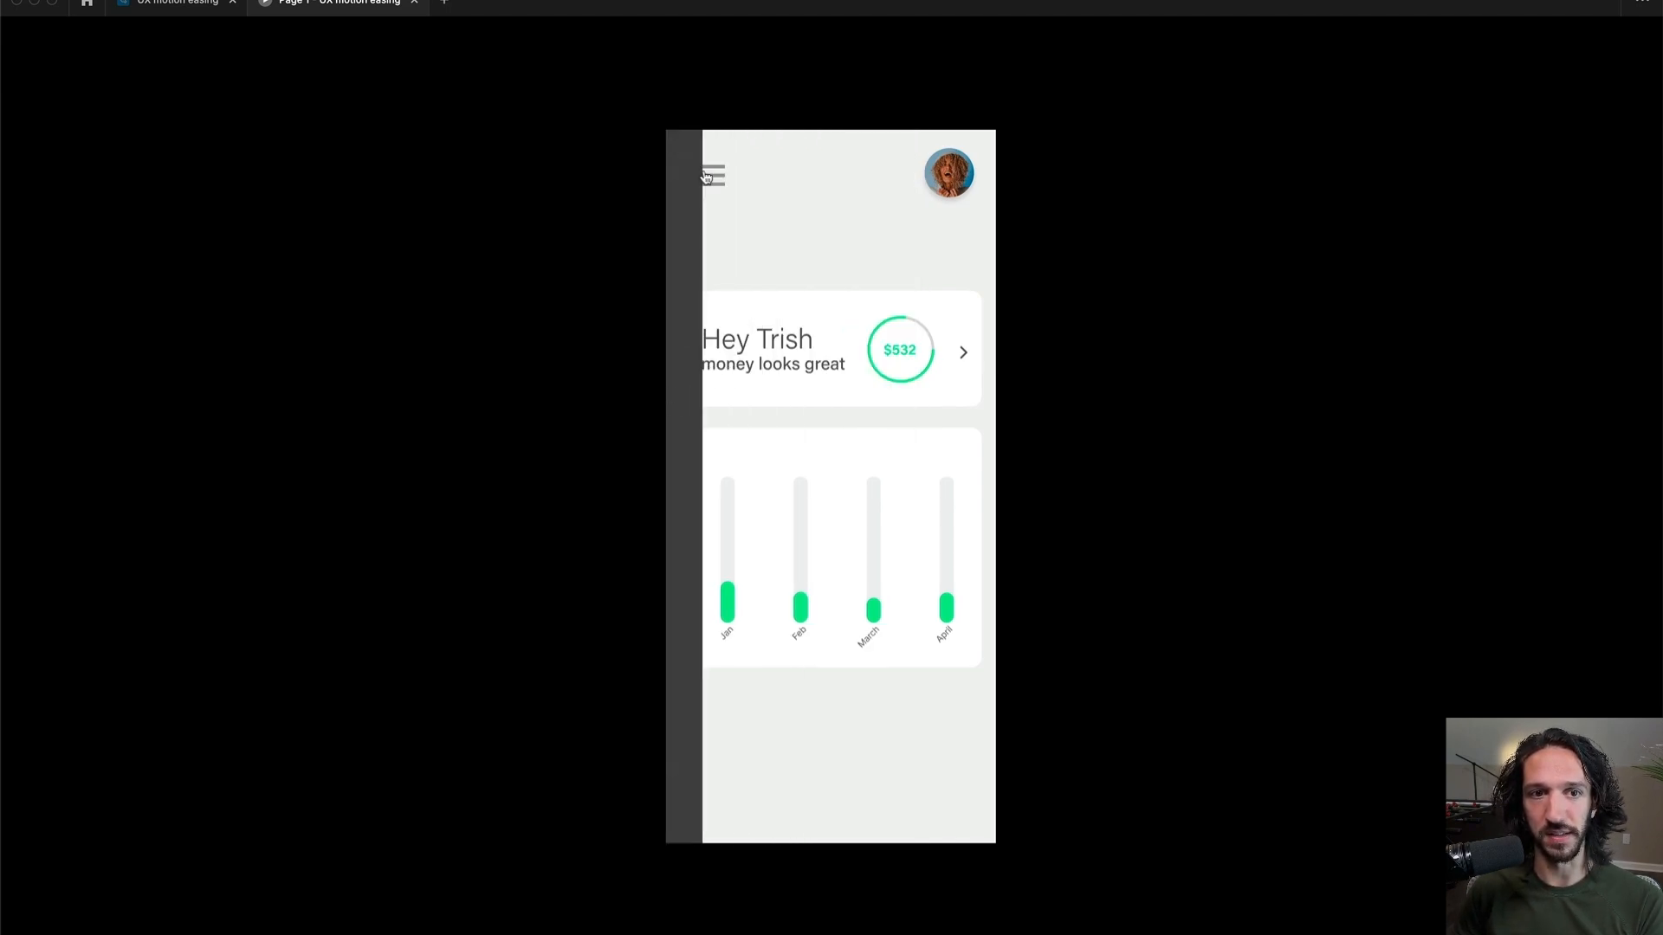
click(708, 178)
click(710, 180)
click(715, 185)
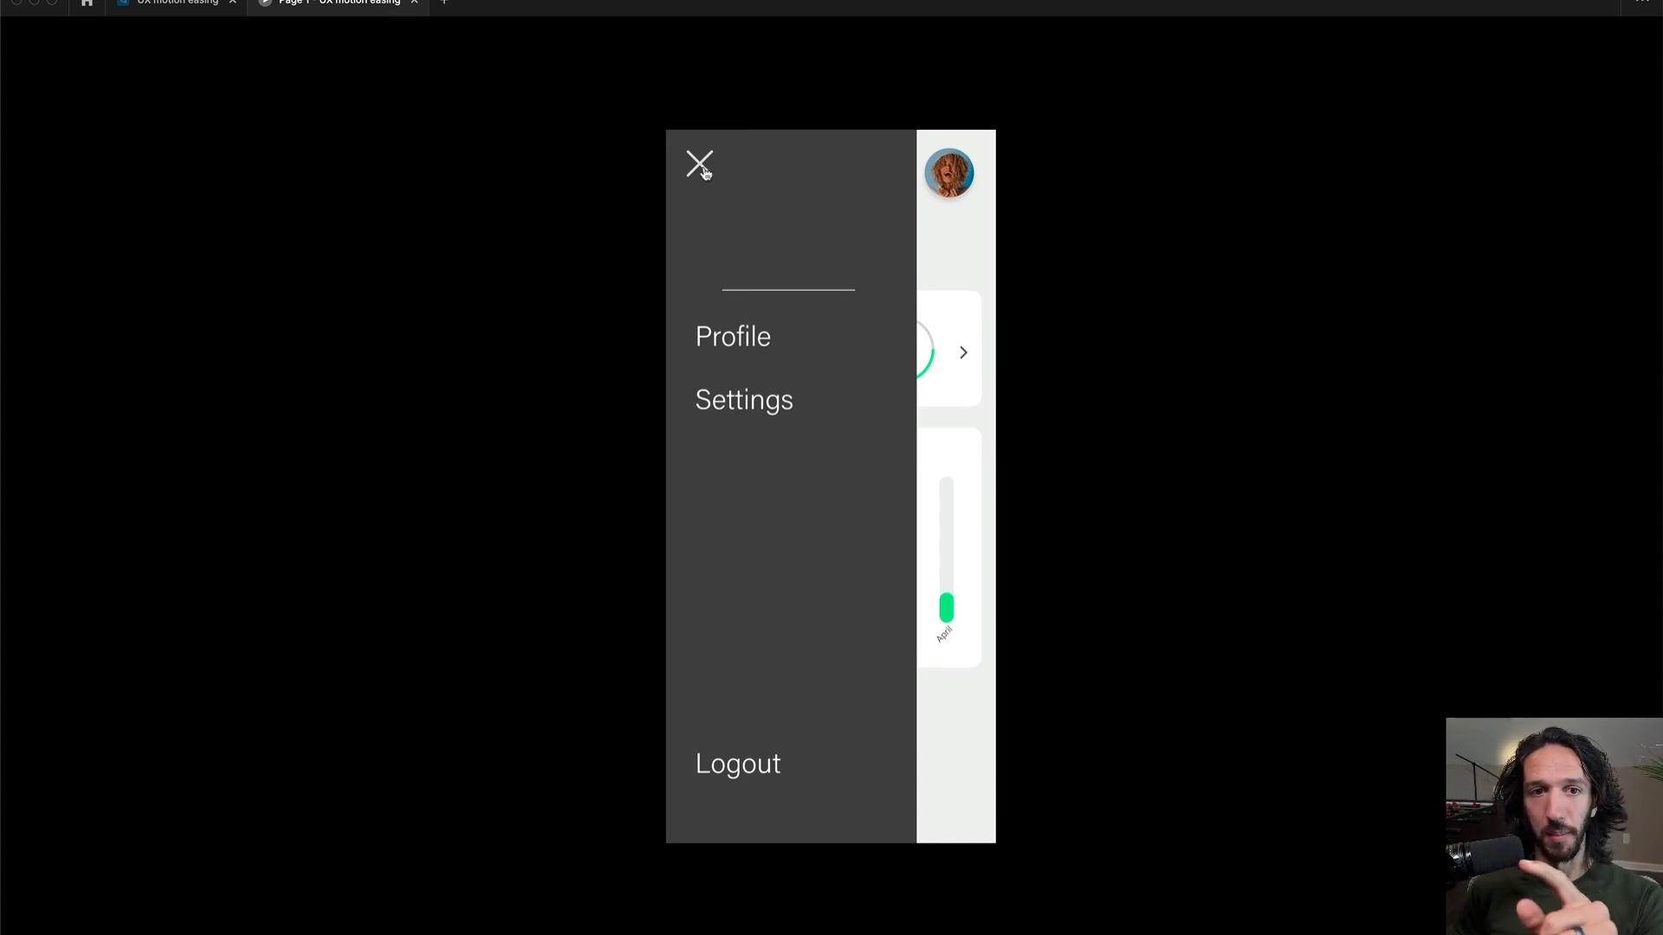
click(706, 175)
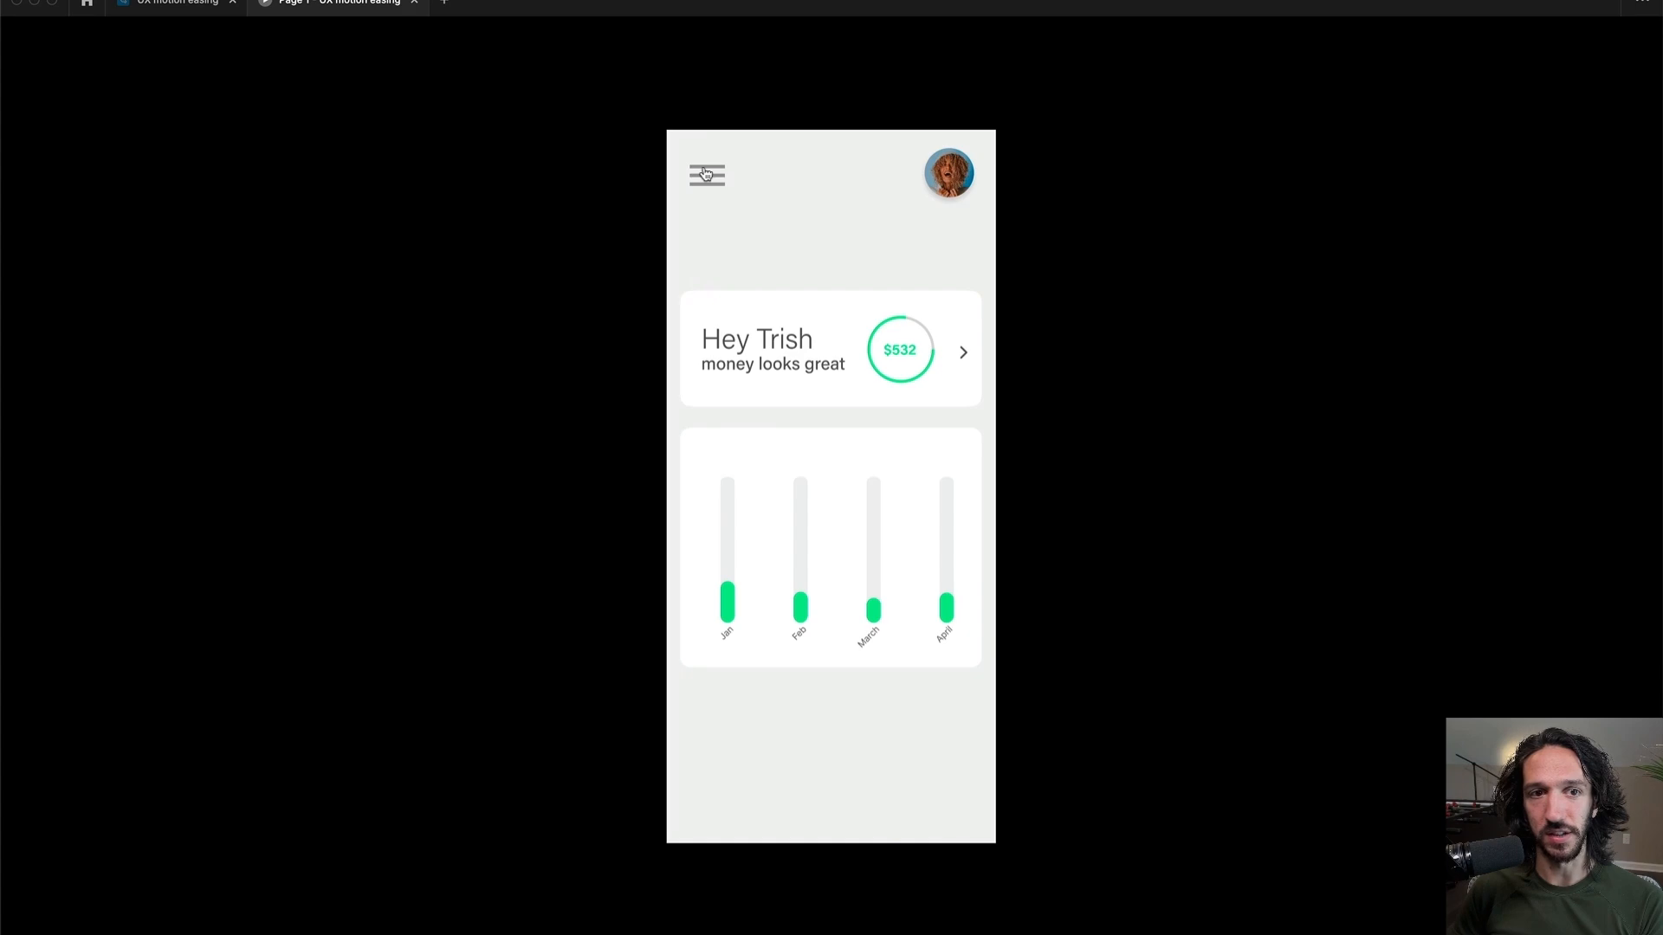
click(706, 174)
click(706, 174)
click(706, 174)
click(705, 173)
click(705, 174)
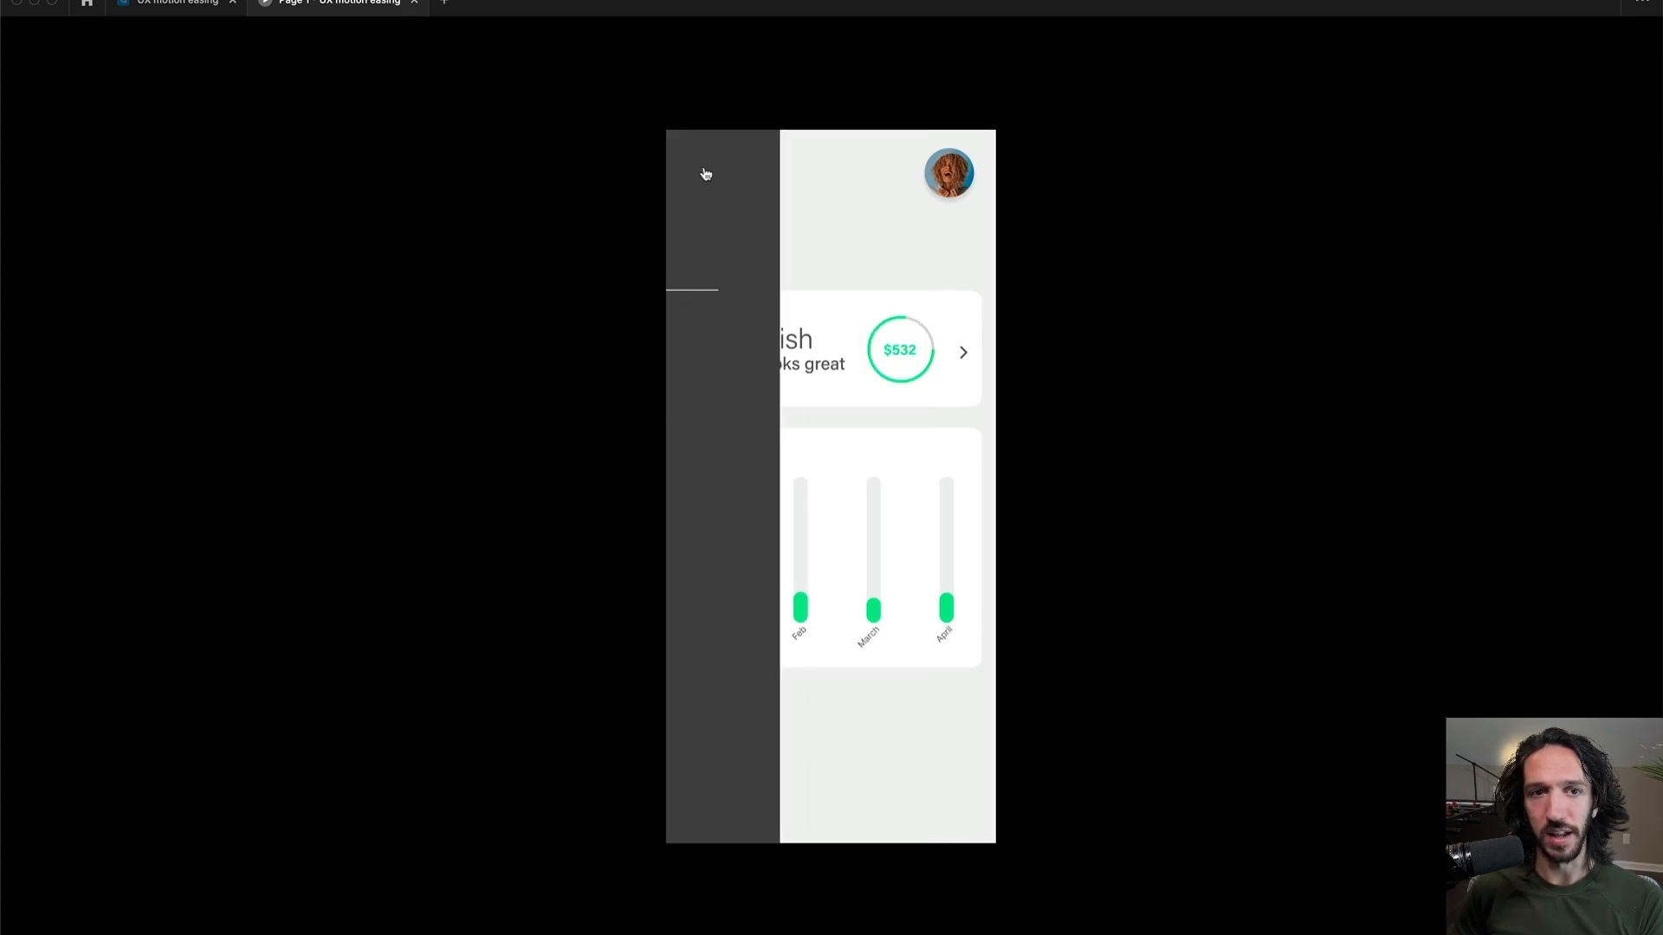
click(706, 174)
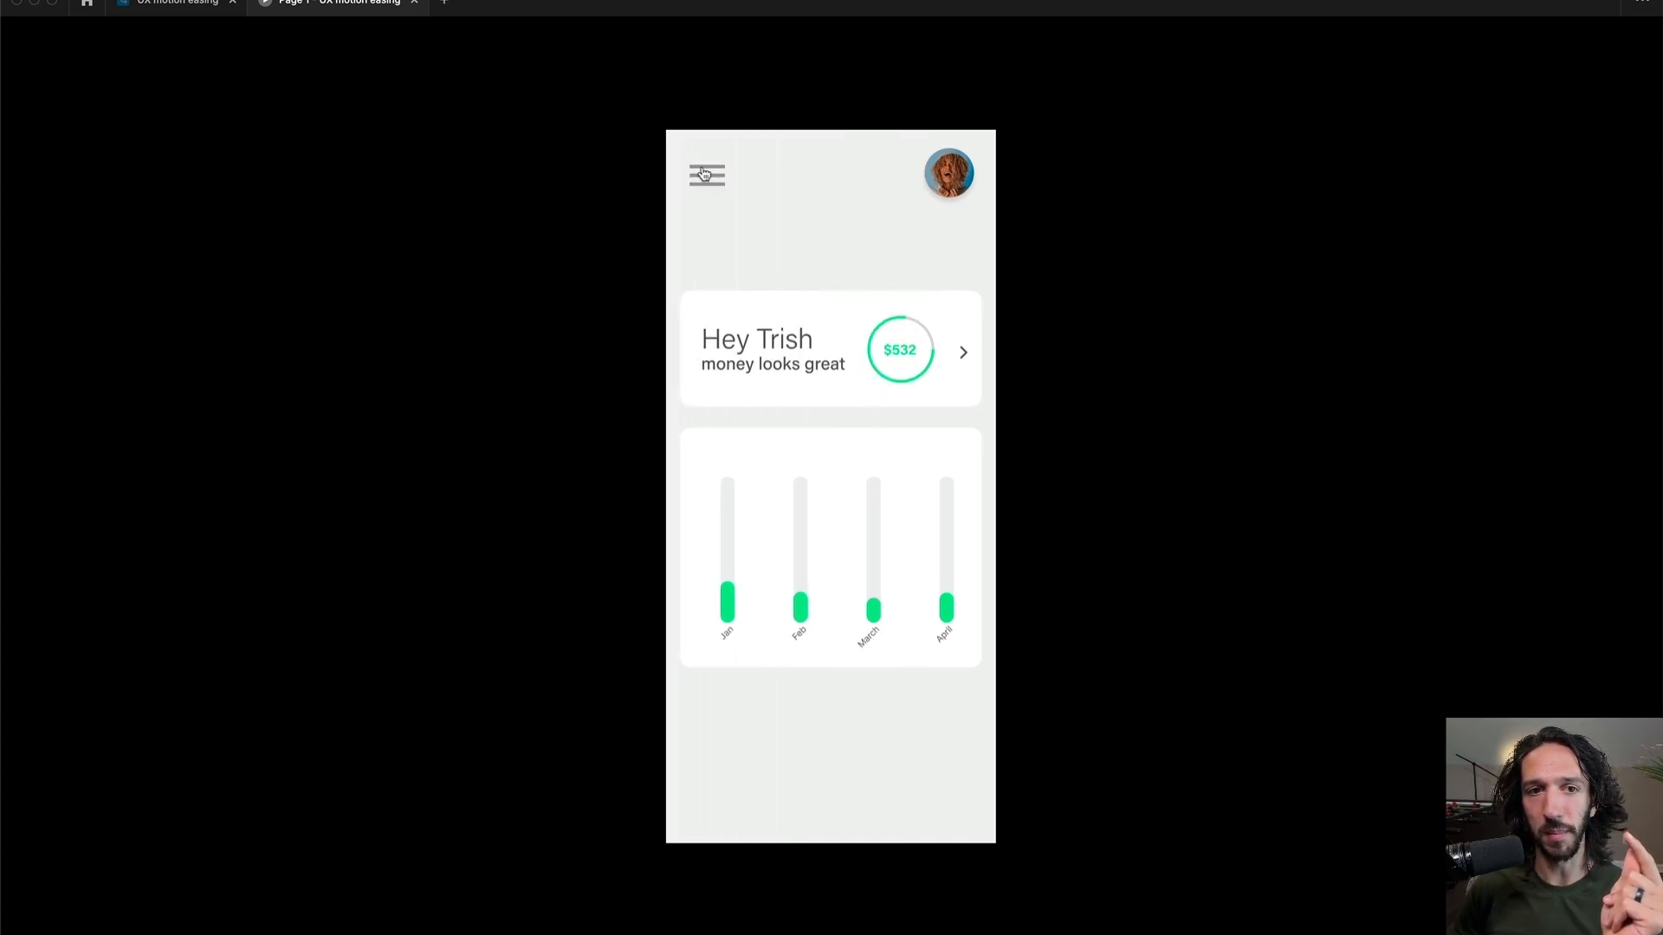
click(706, 174)
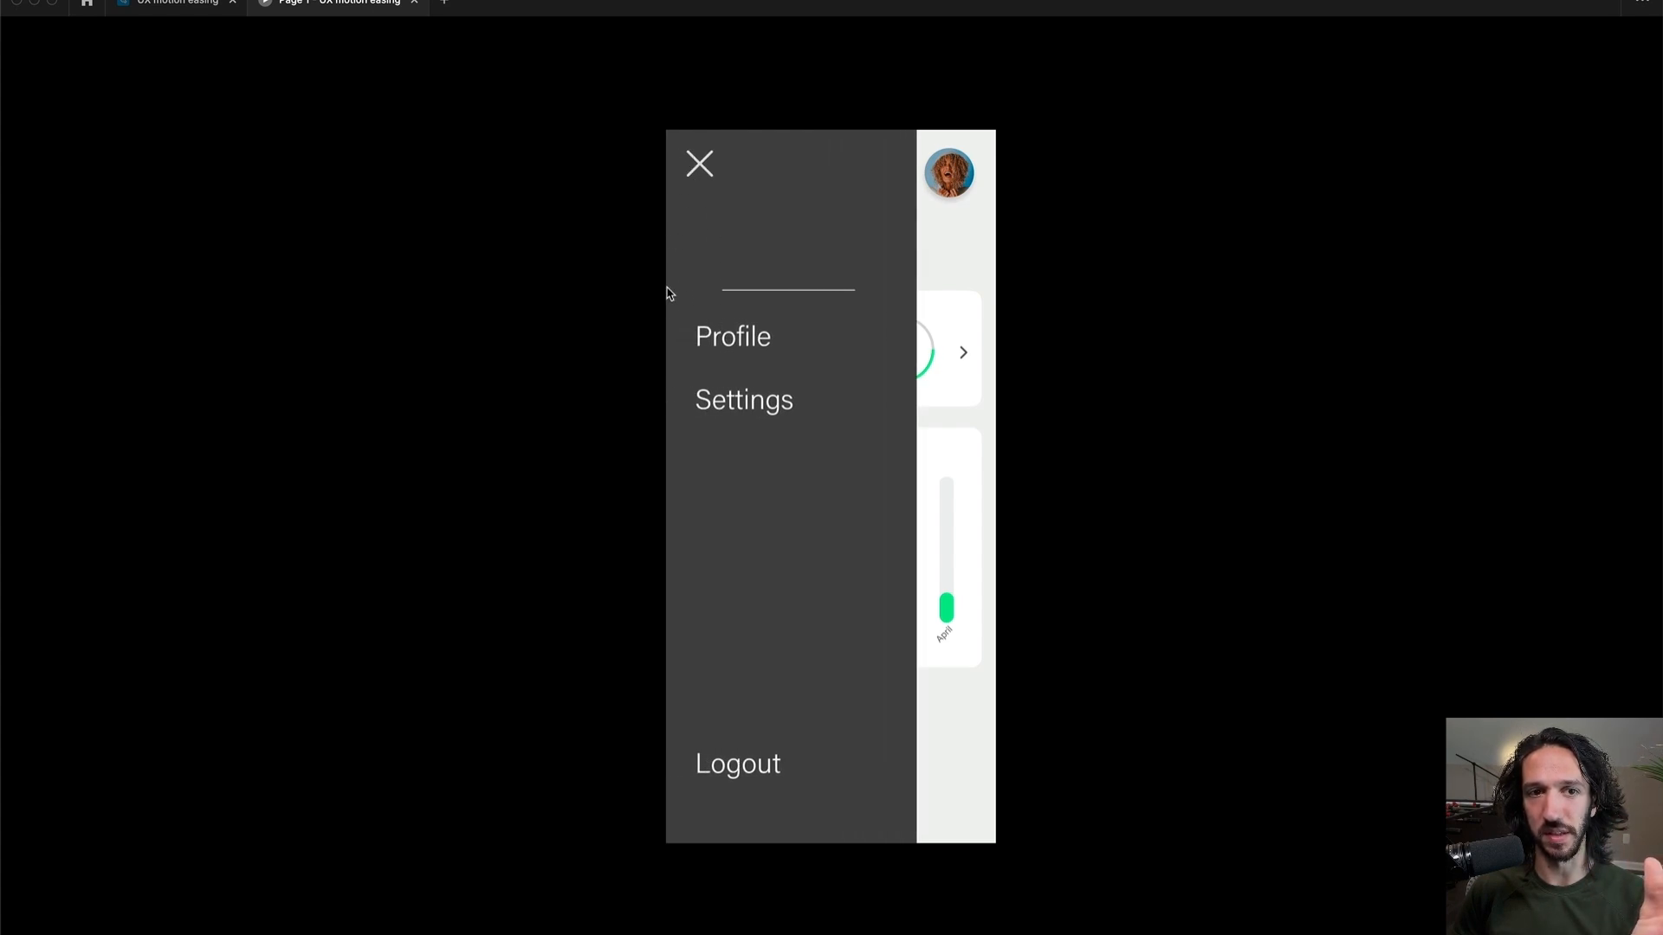
click(701, 165)
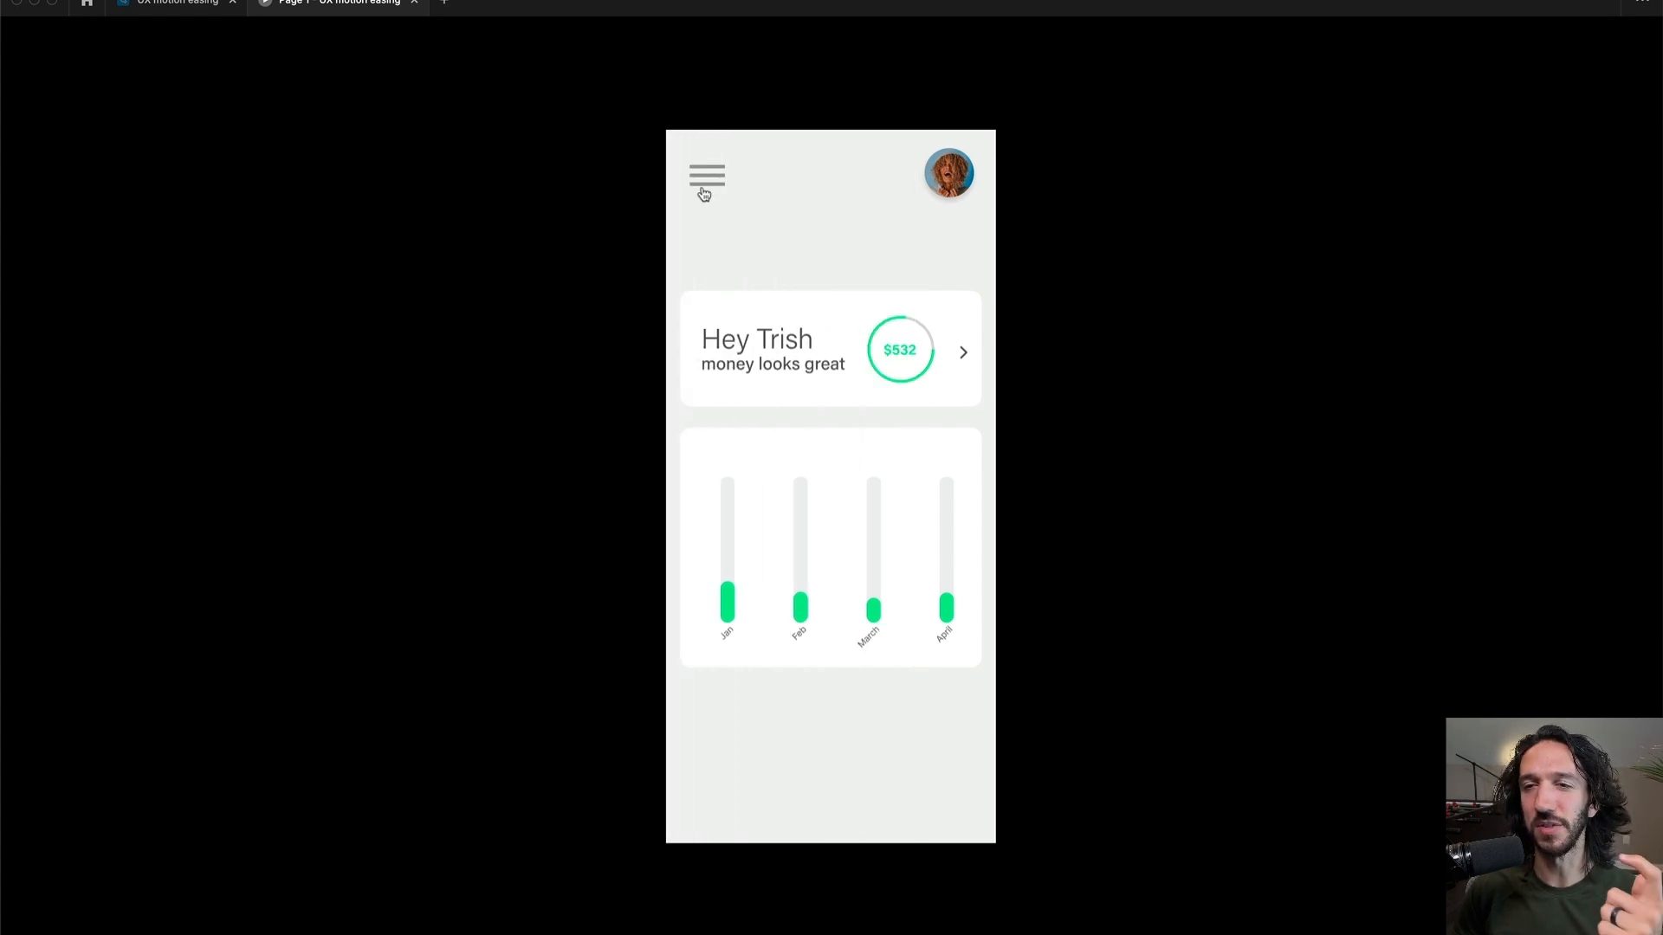
click(703, 187)
click(700, 176)
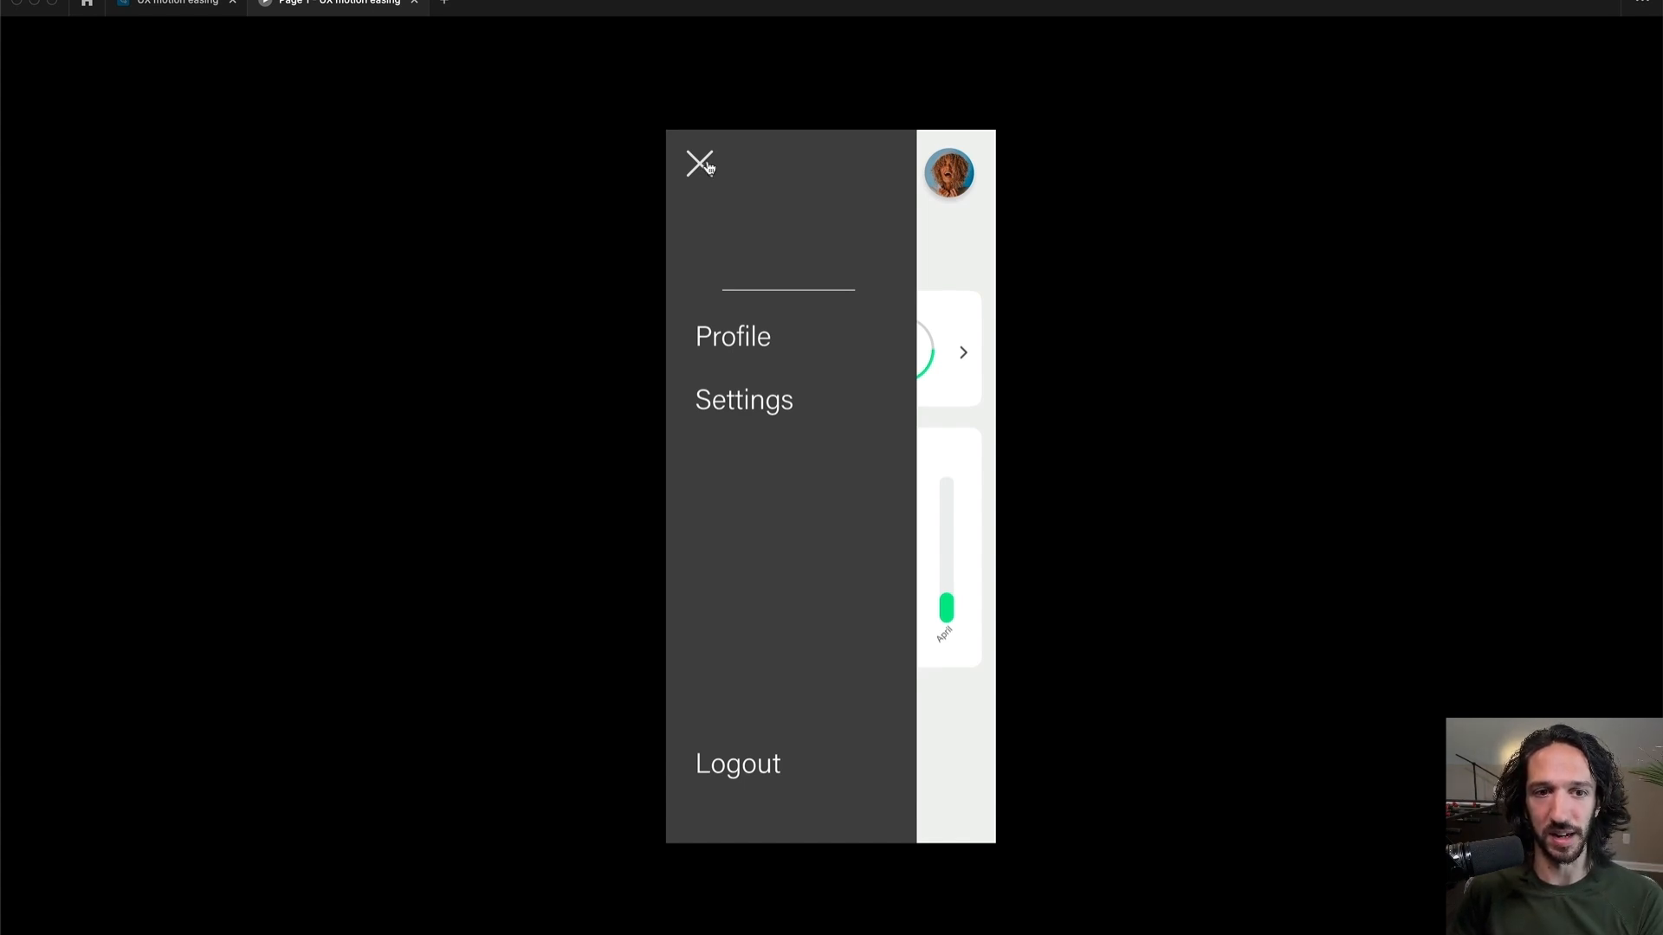
click(703, 165)
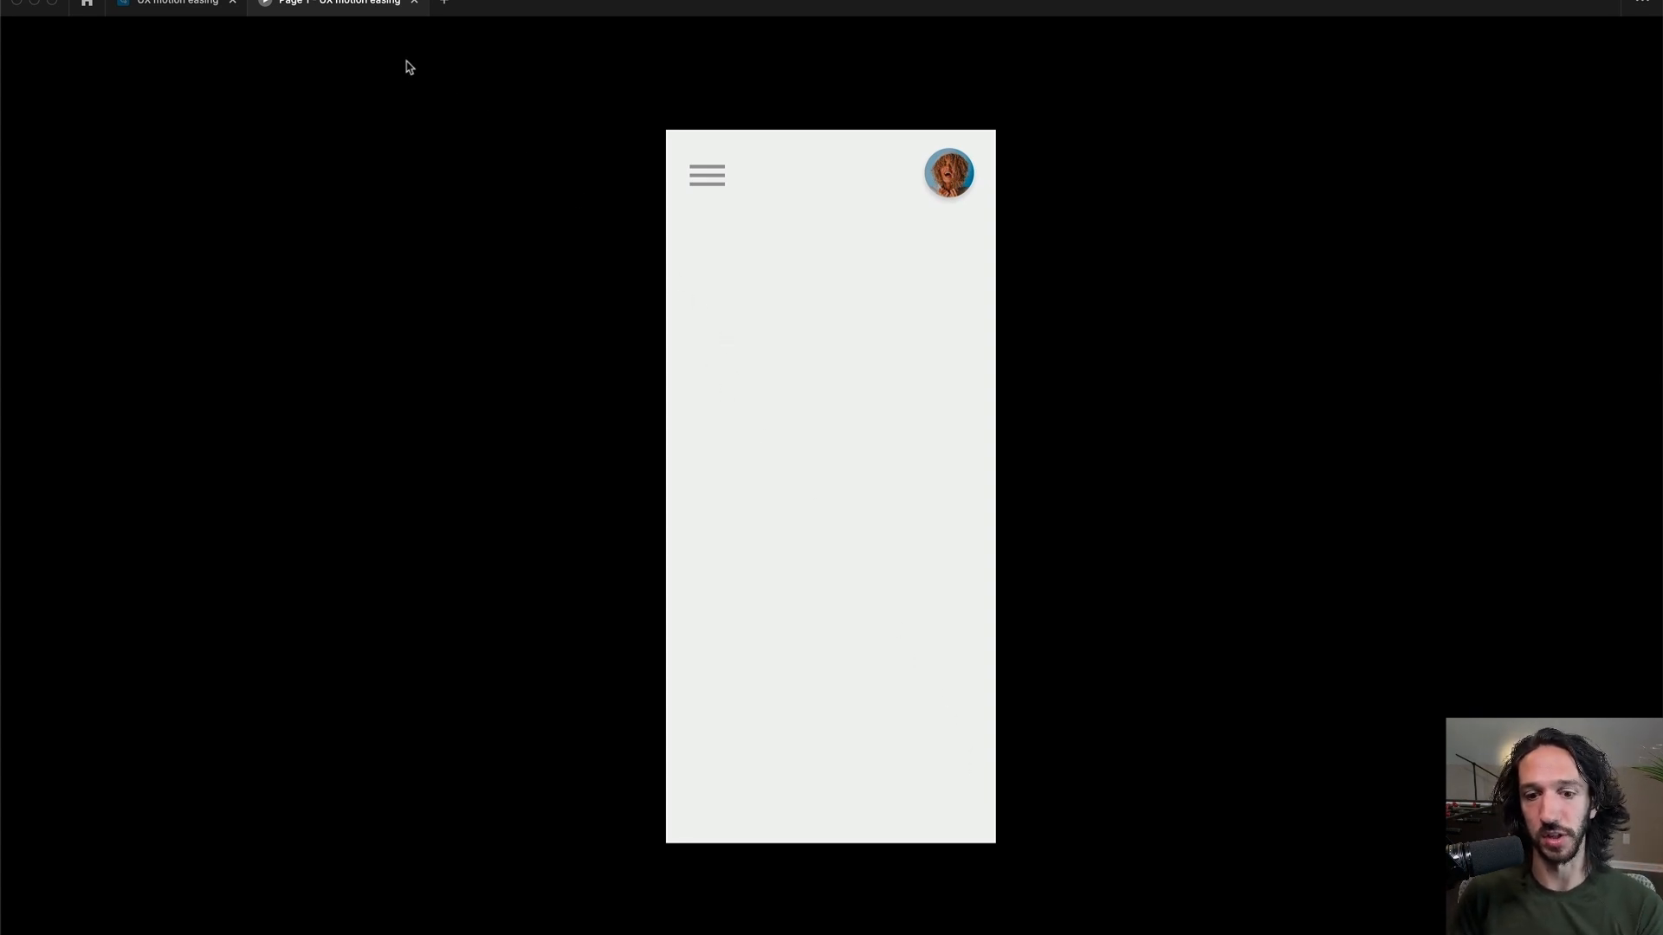
Step: Review the connected frames in the design file, replay the bar chart transition in the preview, and return to the design file
click(178, 3)
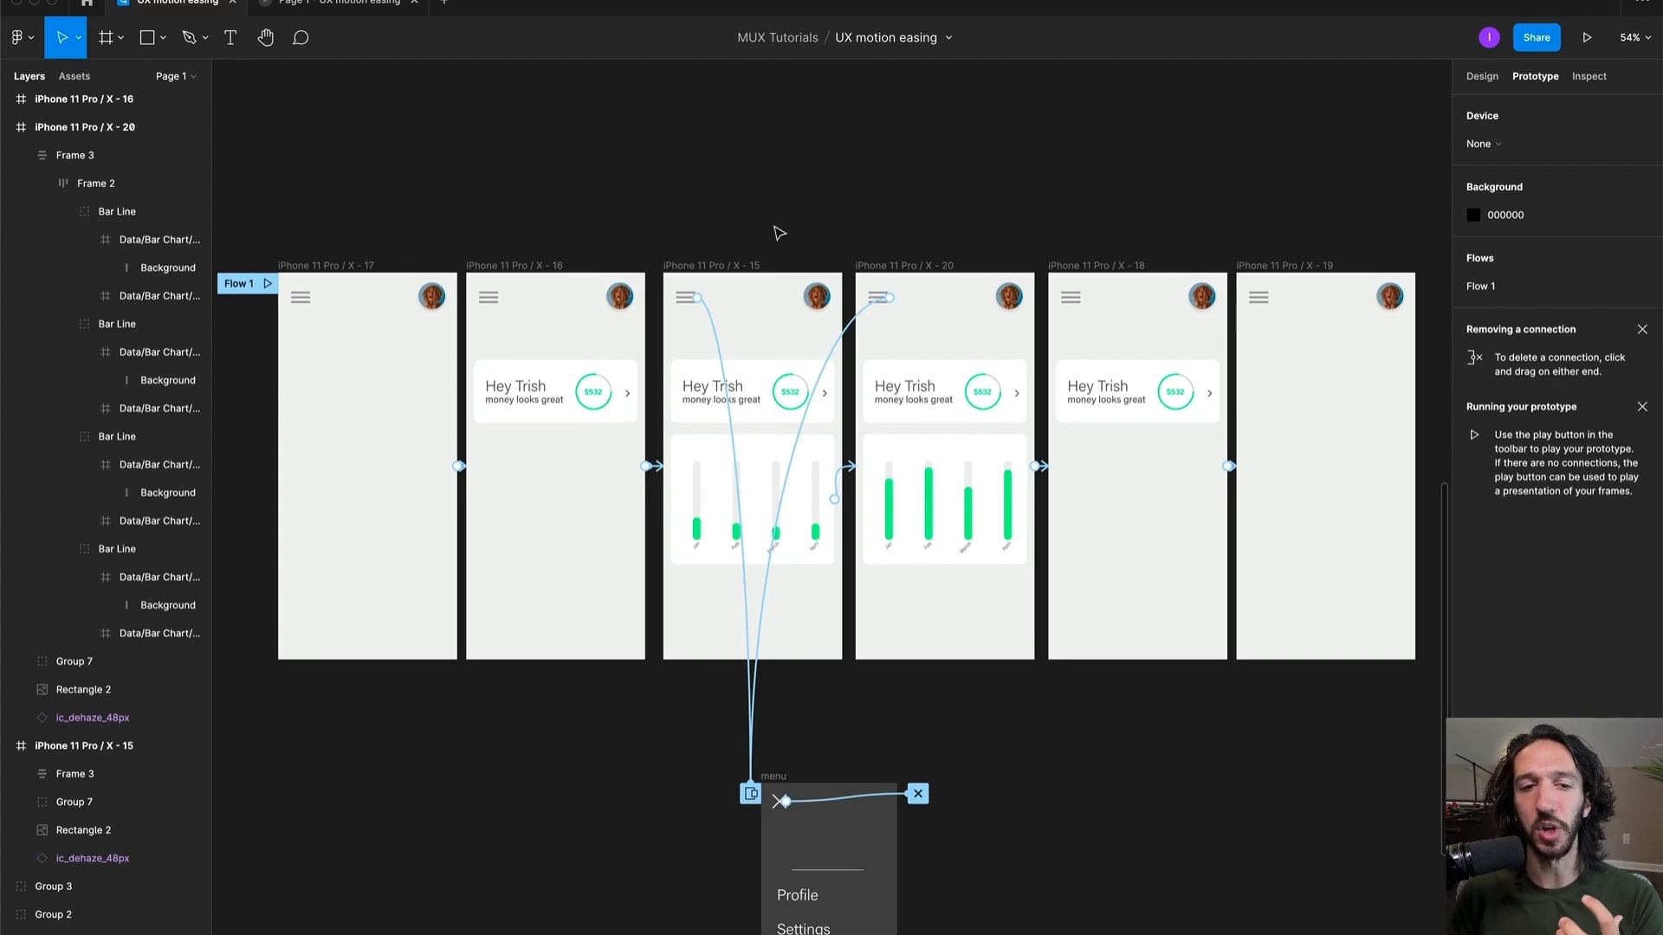
scroll(631, 360, down, 1)
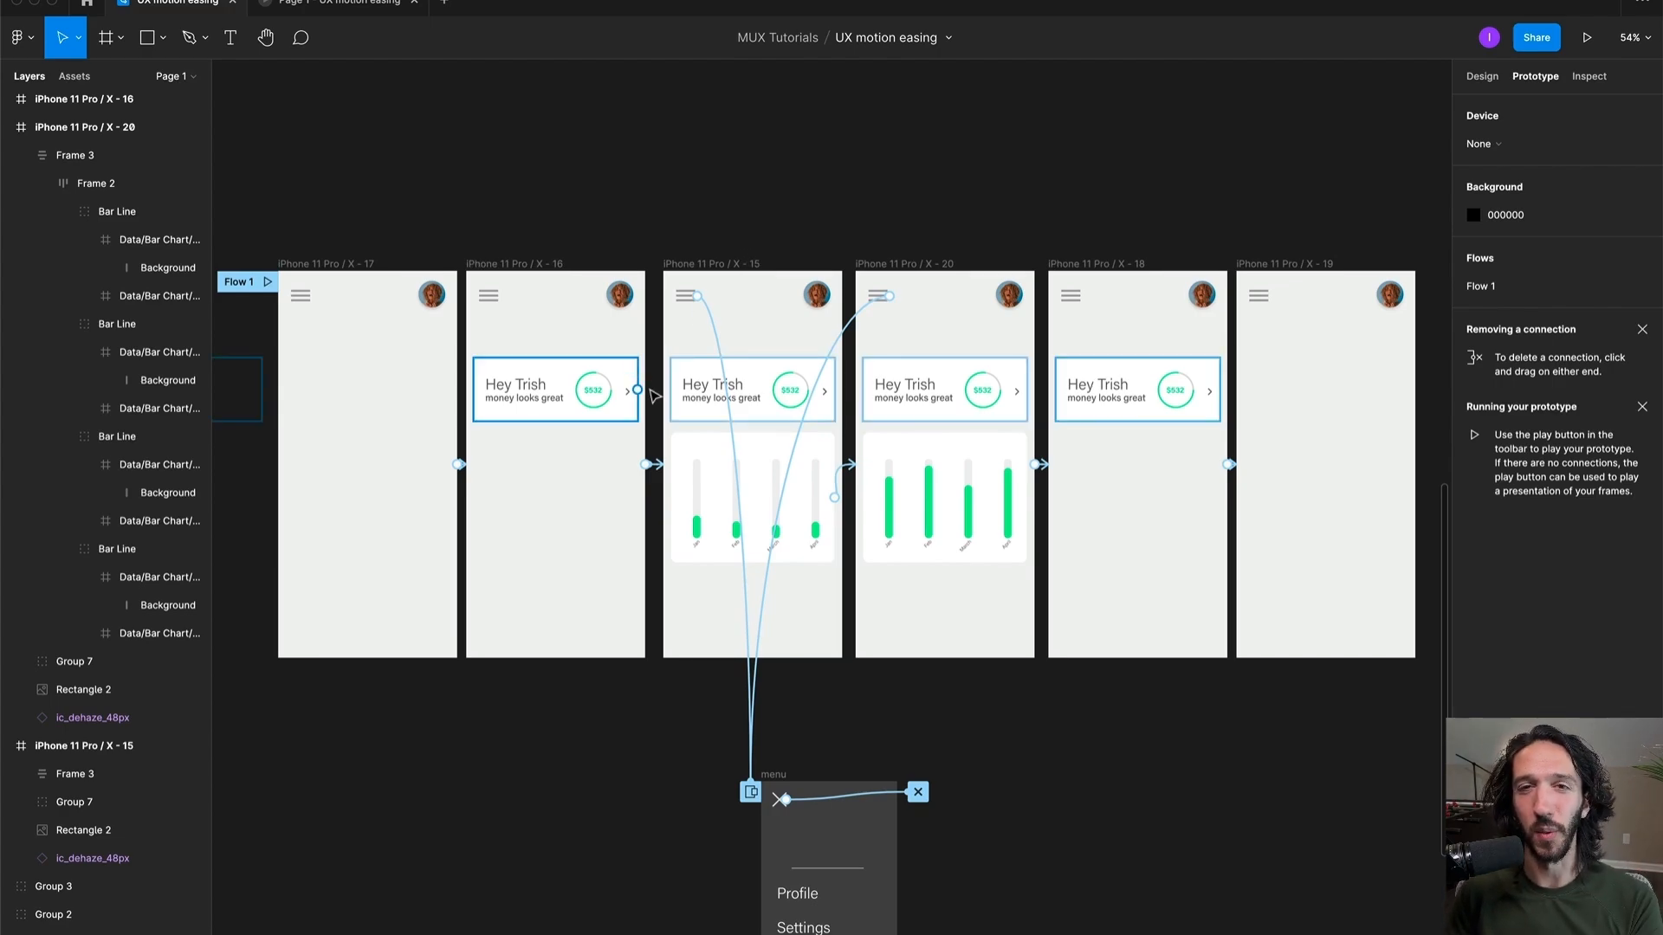
click(339, 3)
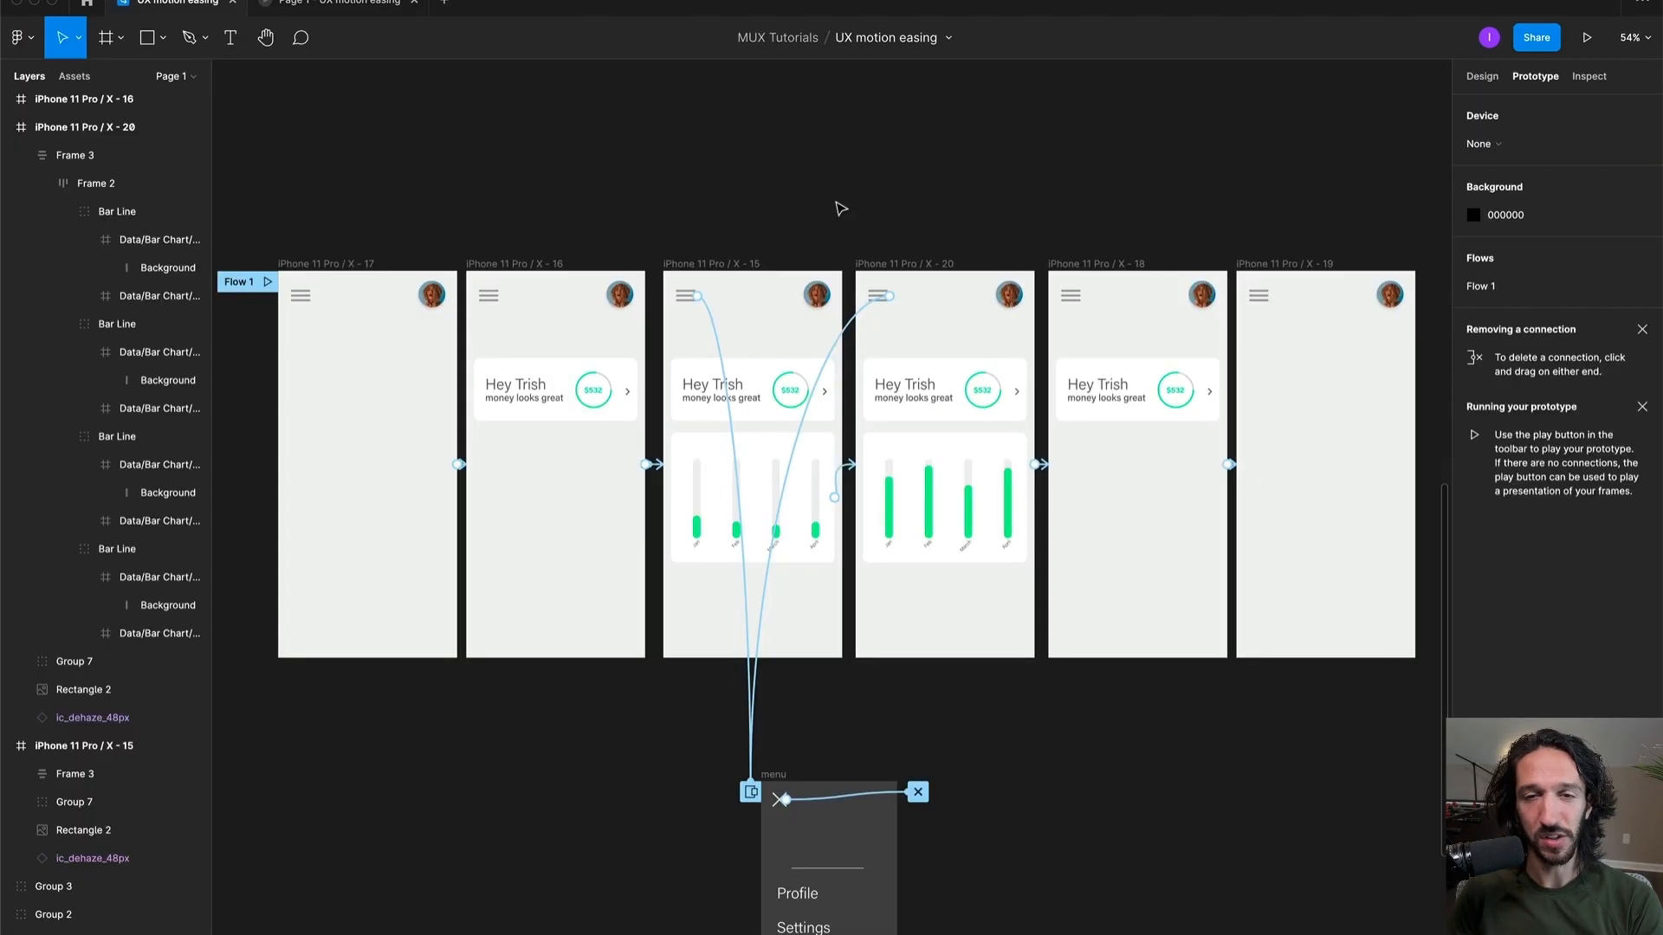
click(192, 9)
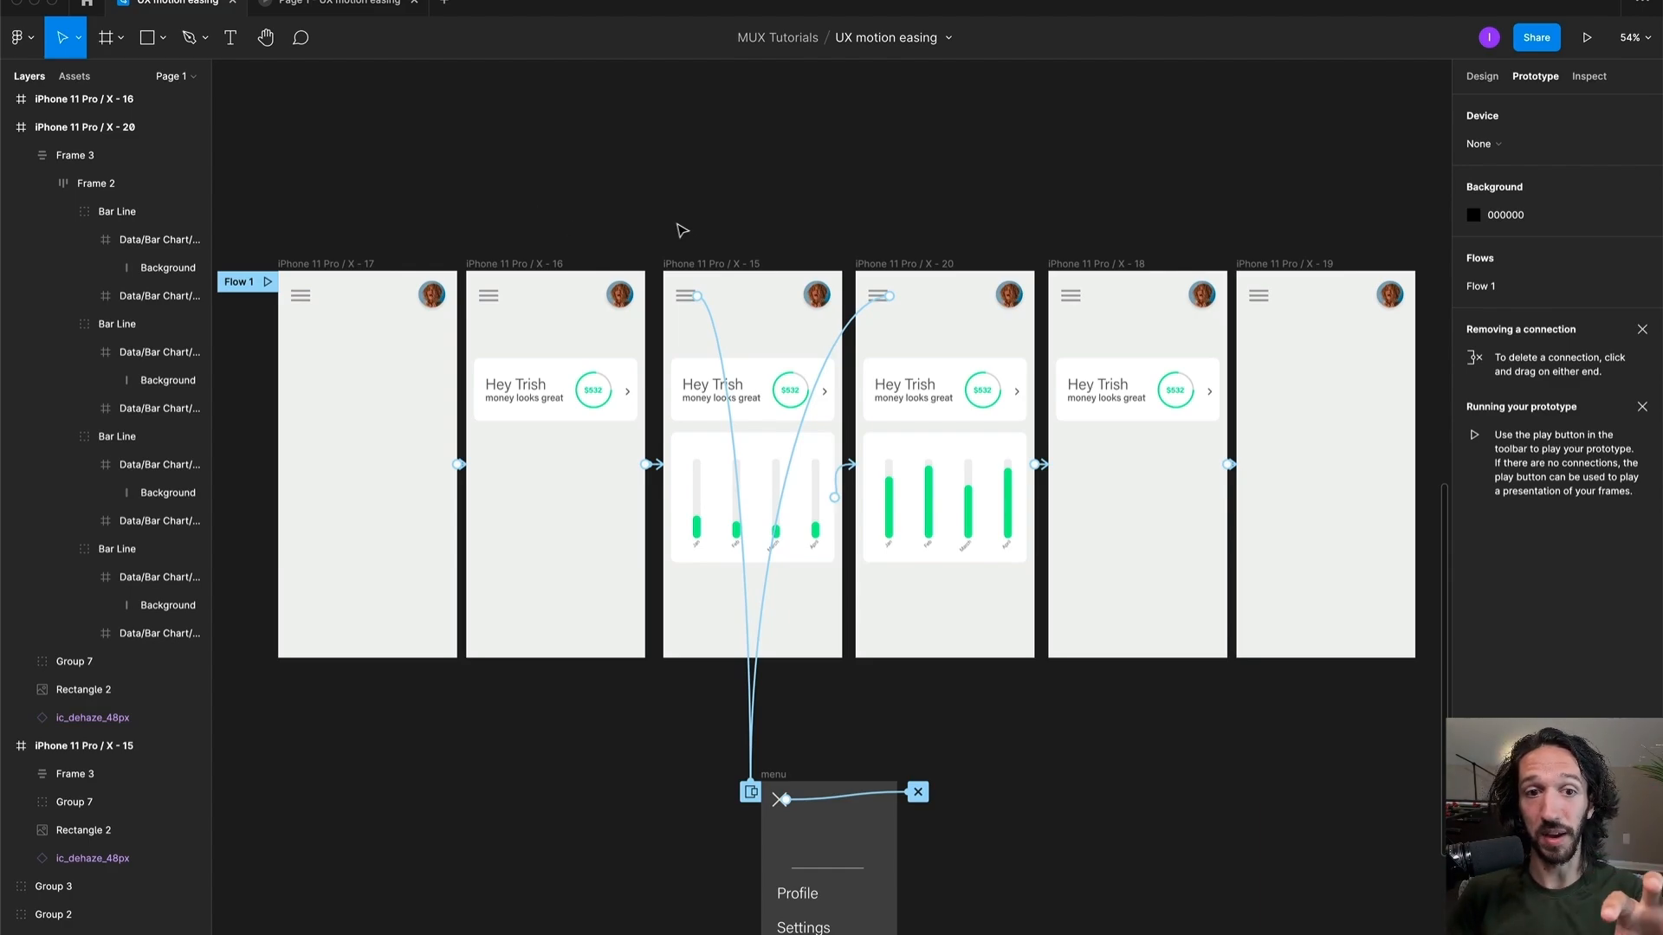
click(374, 6)
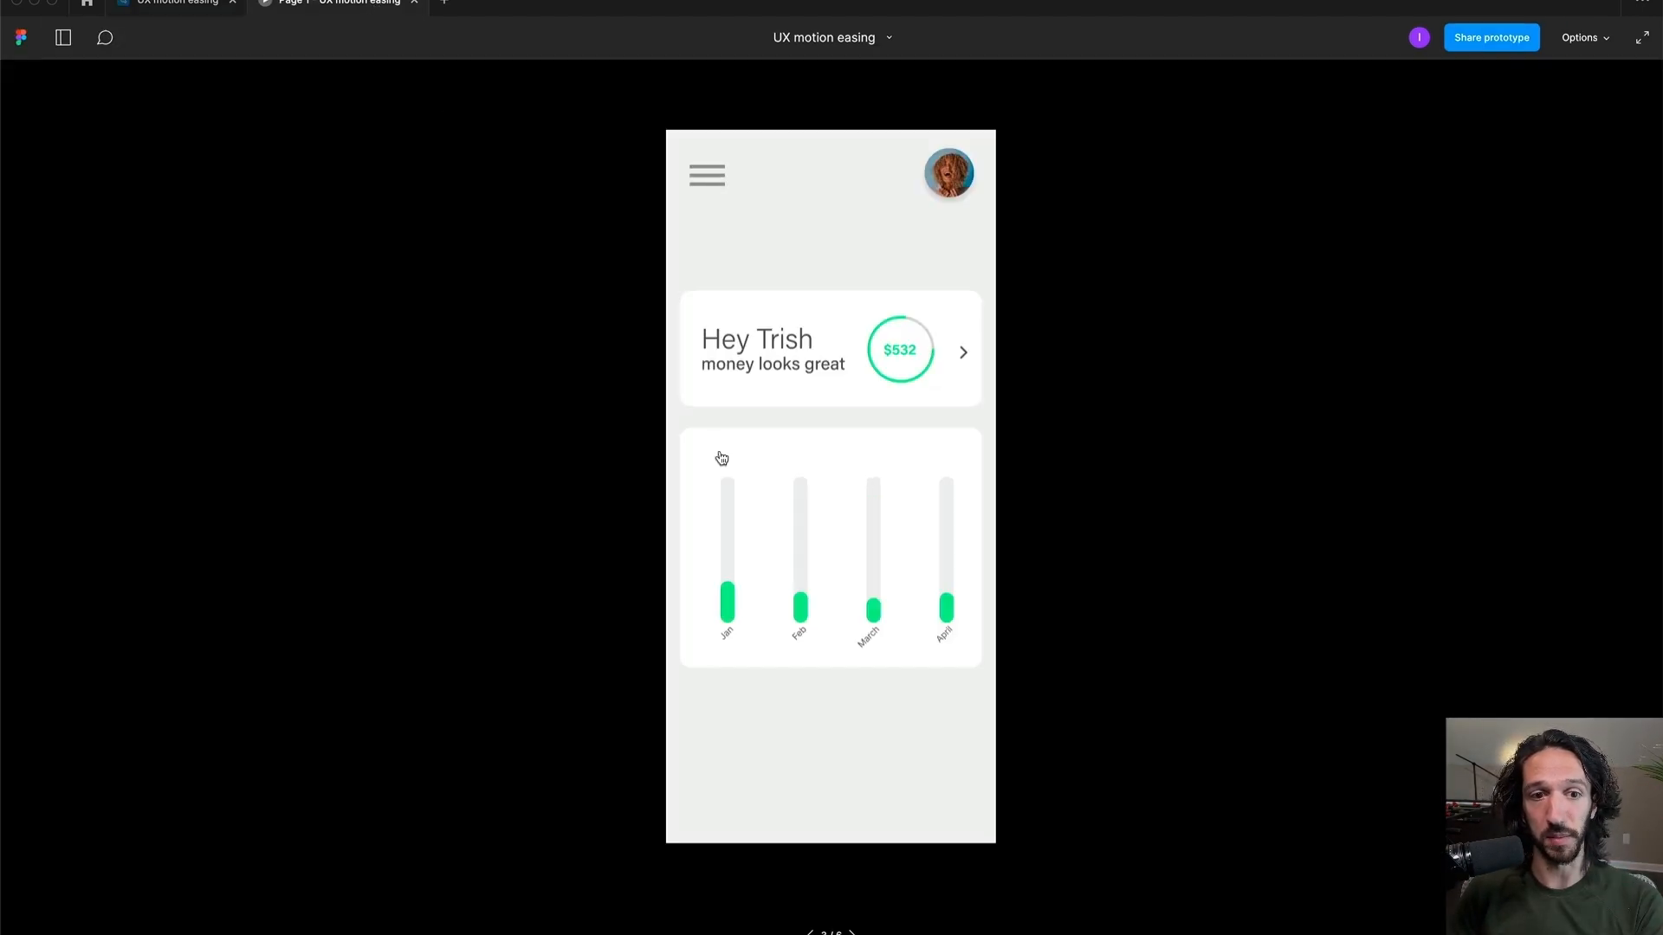
click(721, 457)
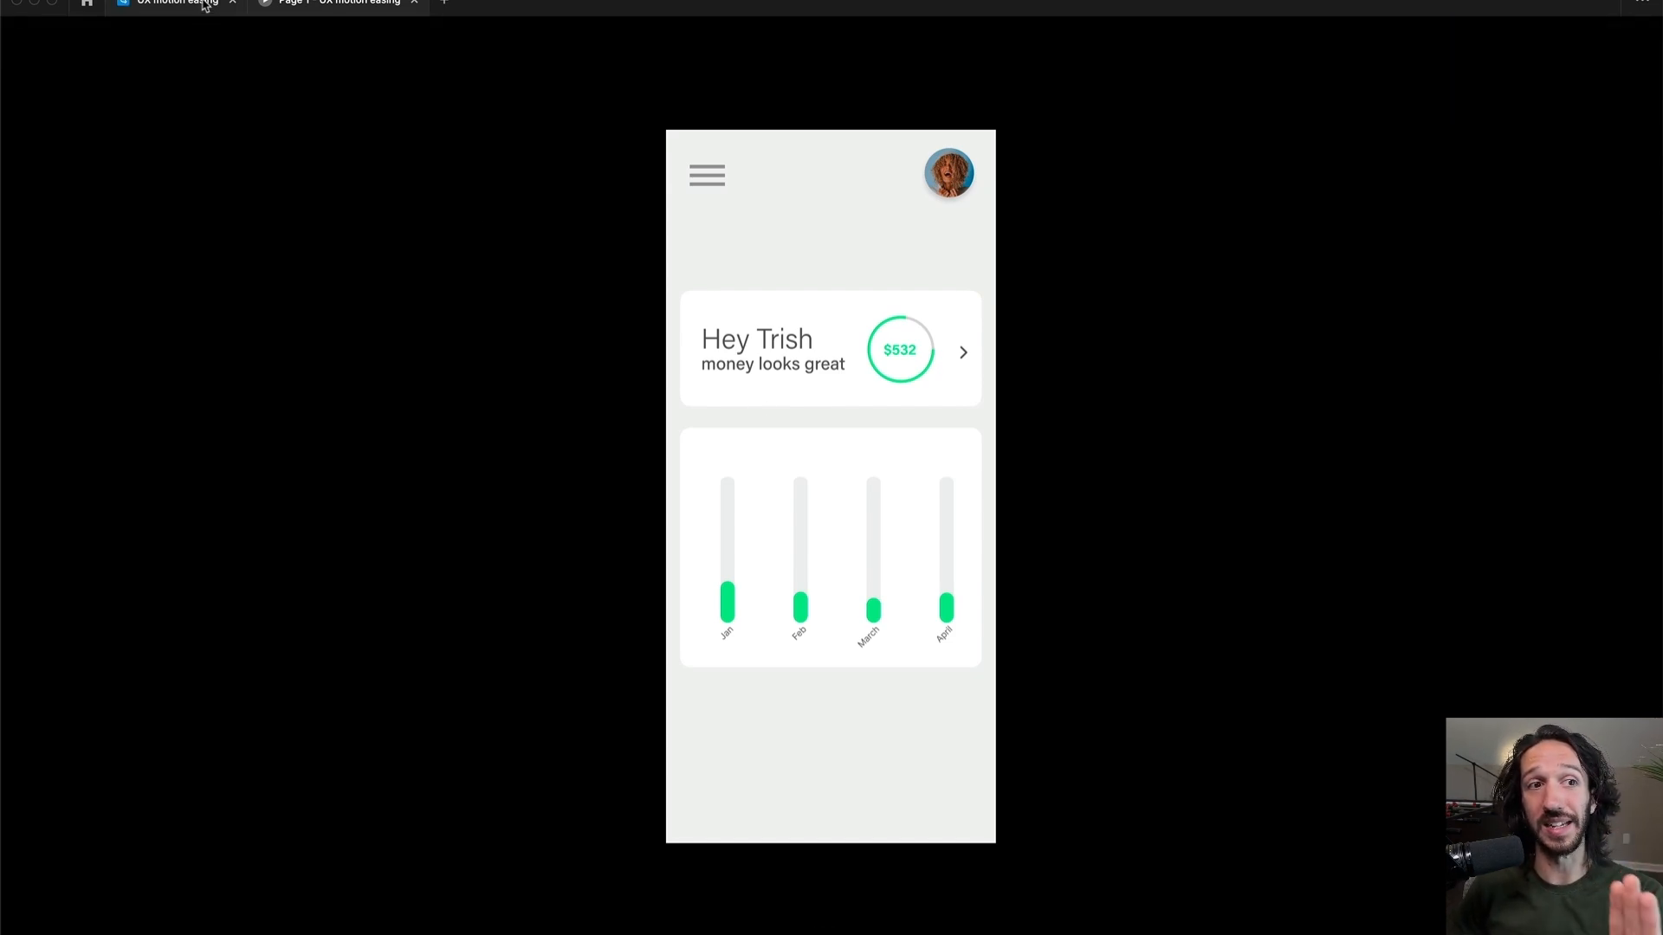
click(205, 5)
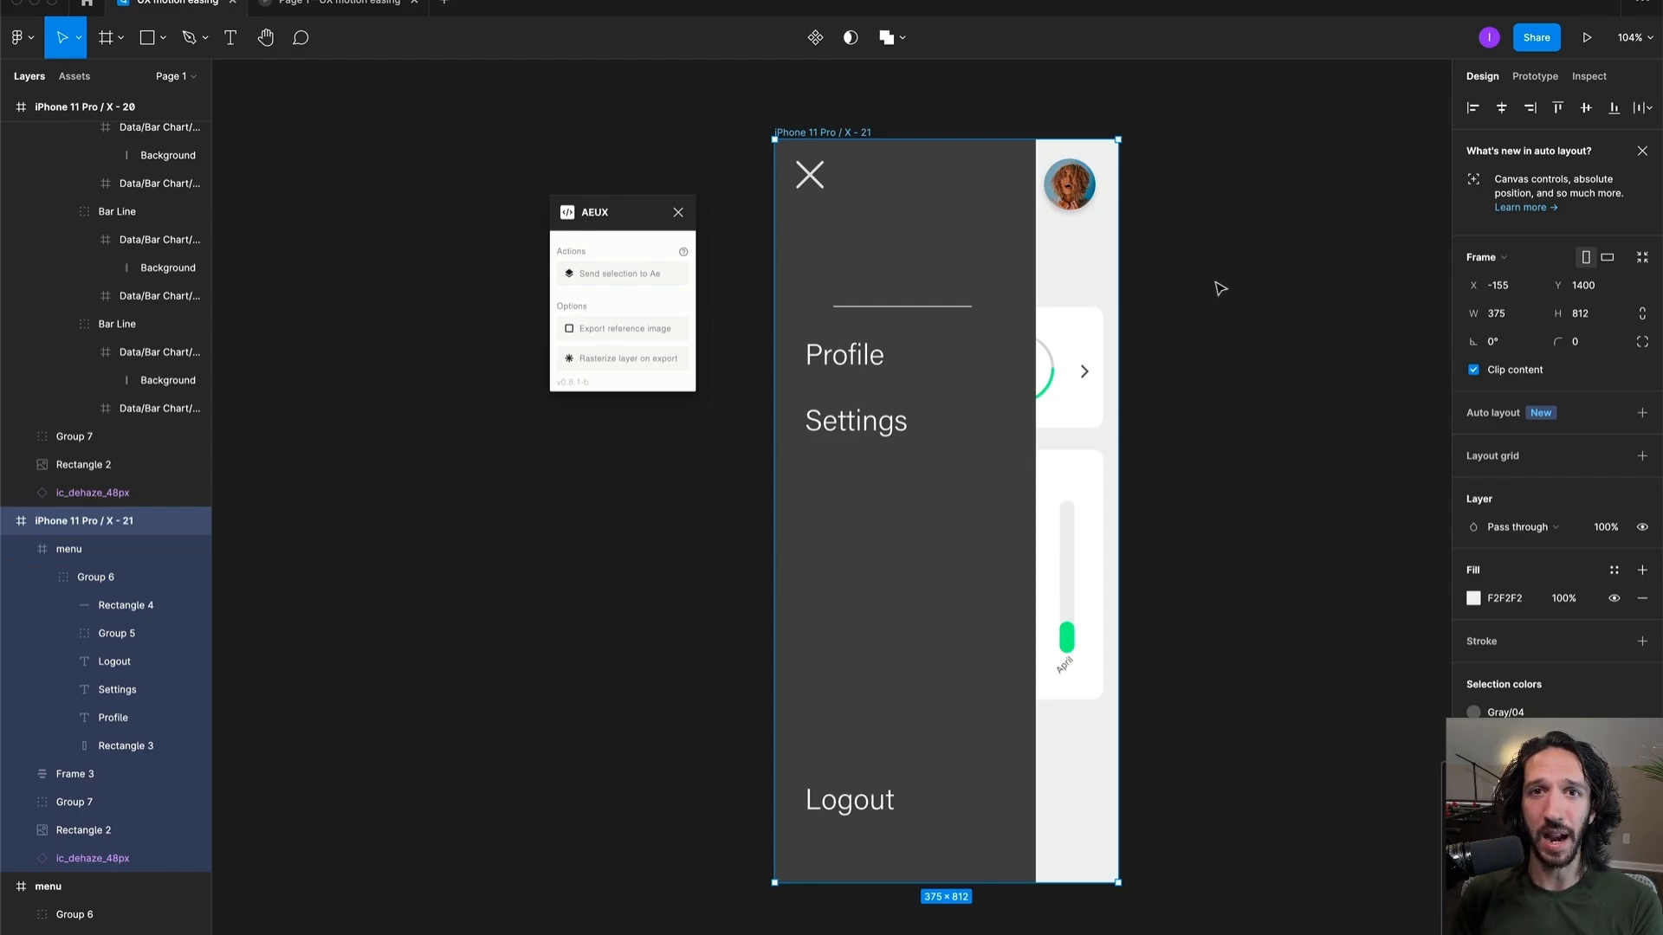
Step: Send the iPhone 11 Pro / X - 21 frame to After Effects with AEUX and hide the menu layer in the imported composition
click(642, 277)
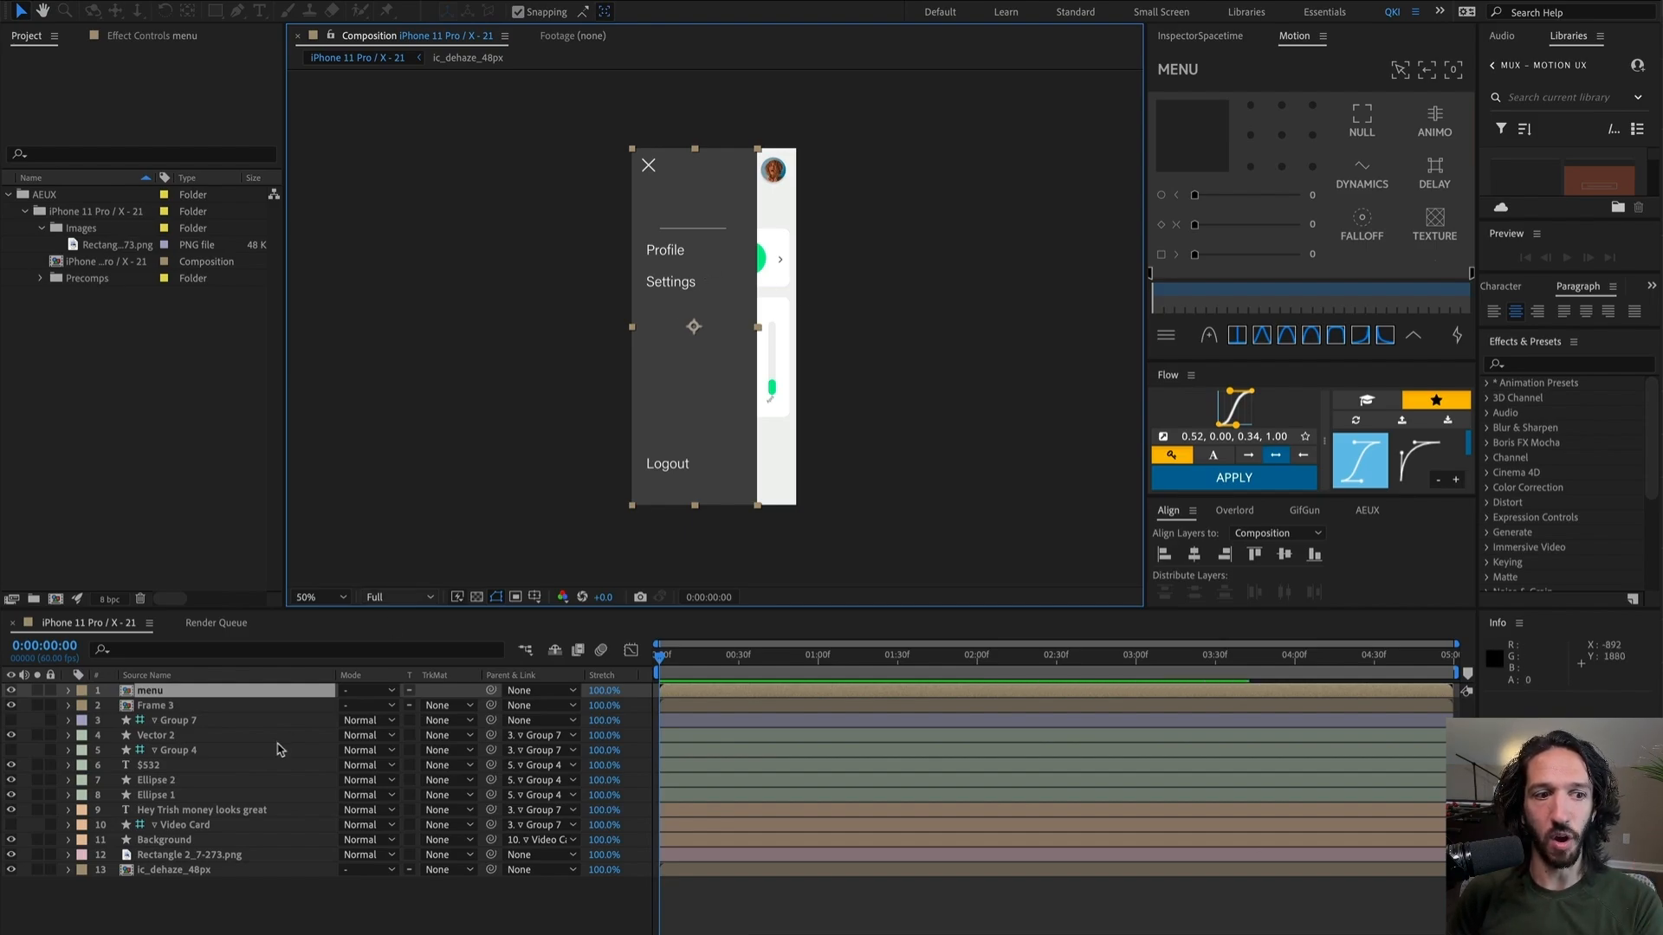
click(182, 902)
click(180, 693)
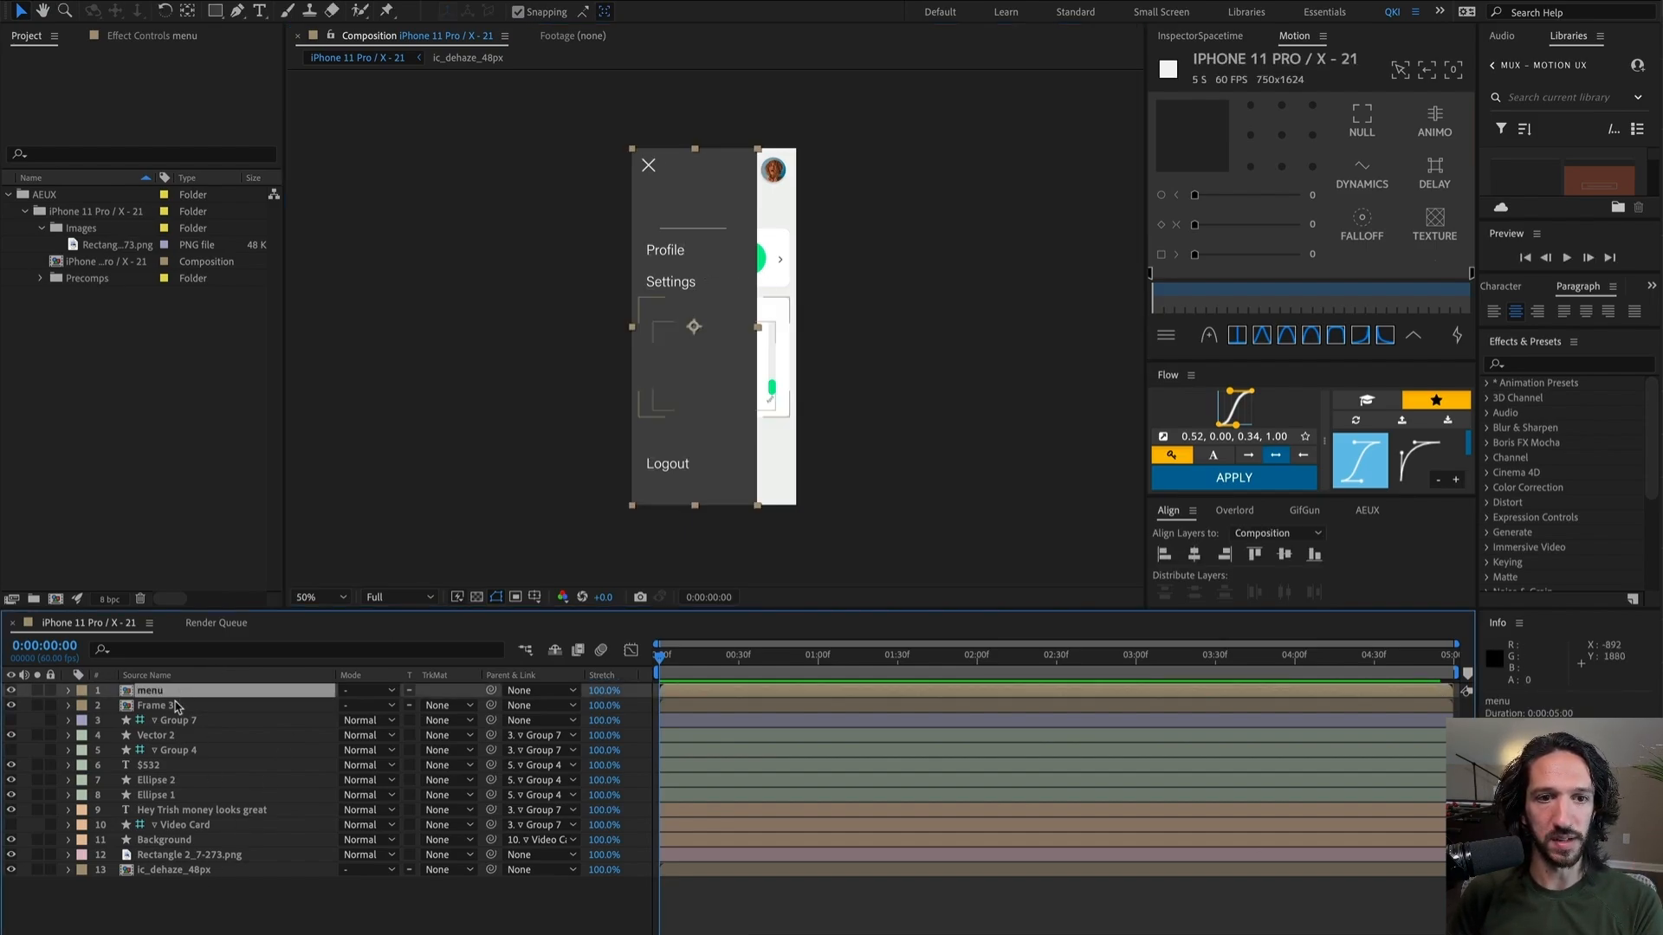
click(10, 691)
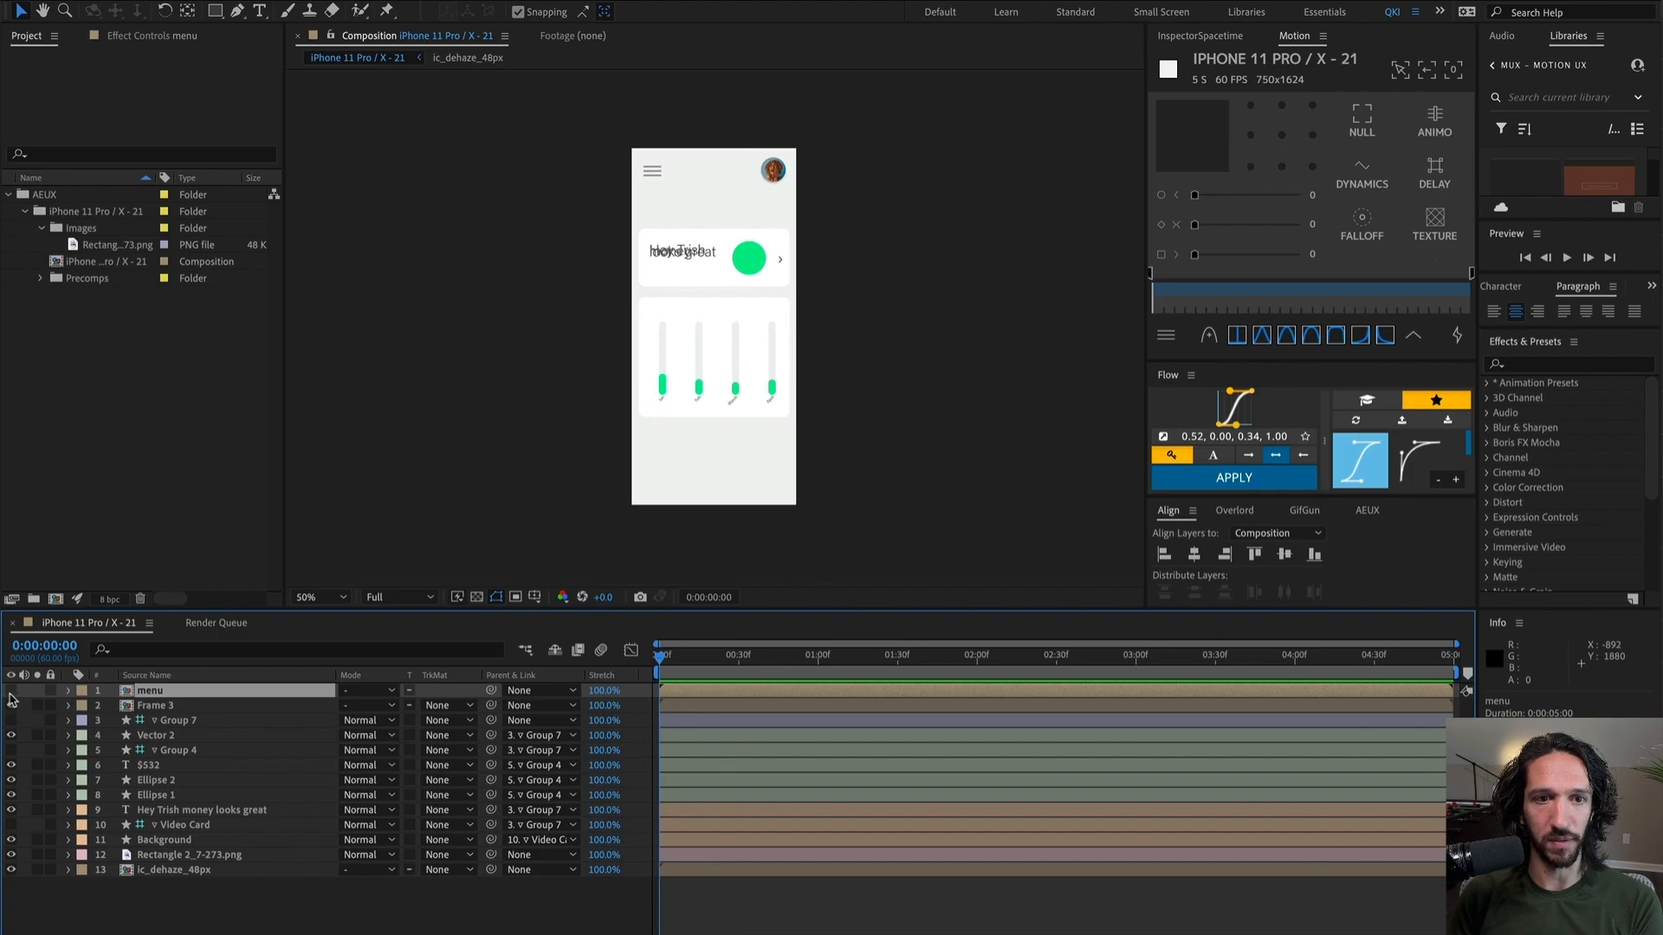
Step: Edit the greeting card's text layer to separate its overlapping heading and "money looks great" line
click(194, 814)
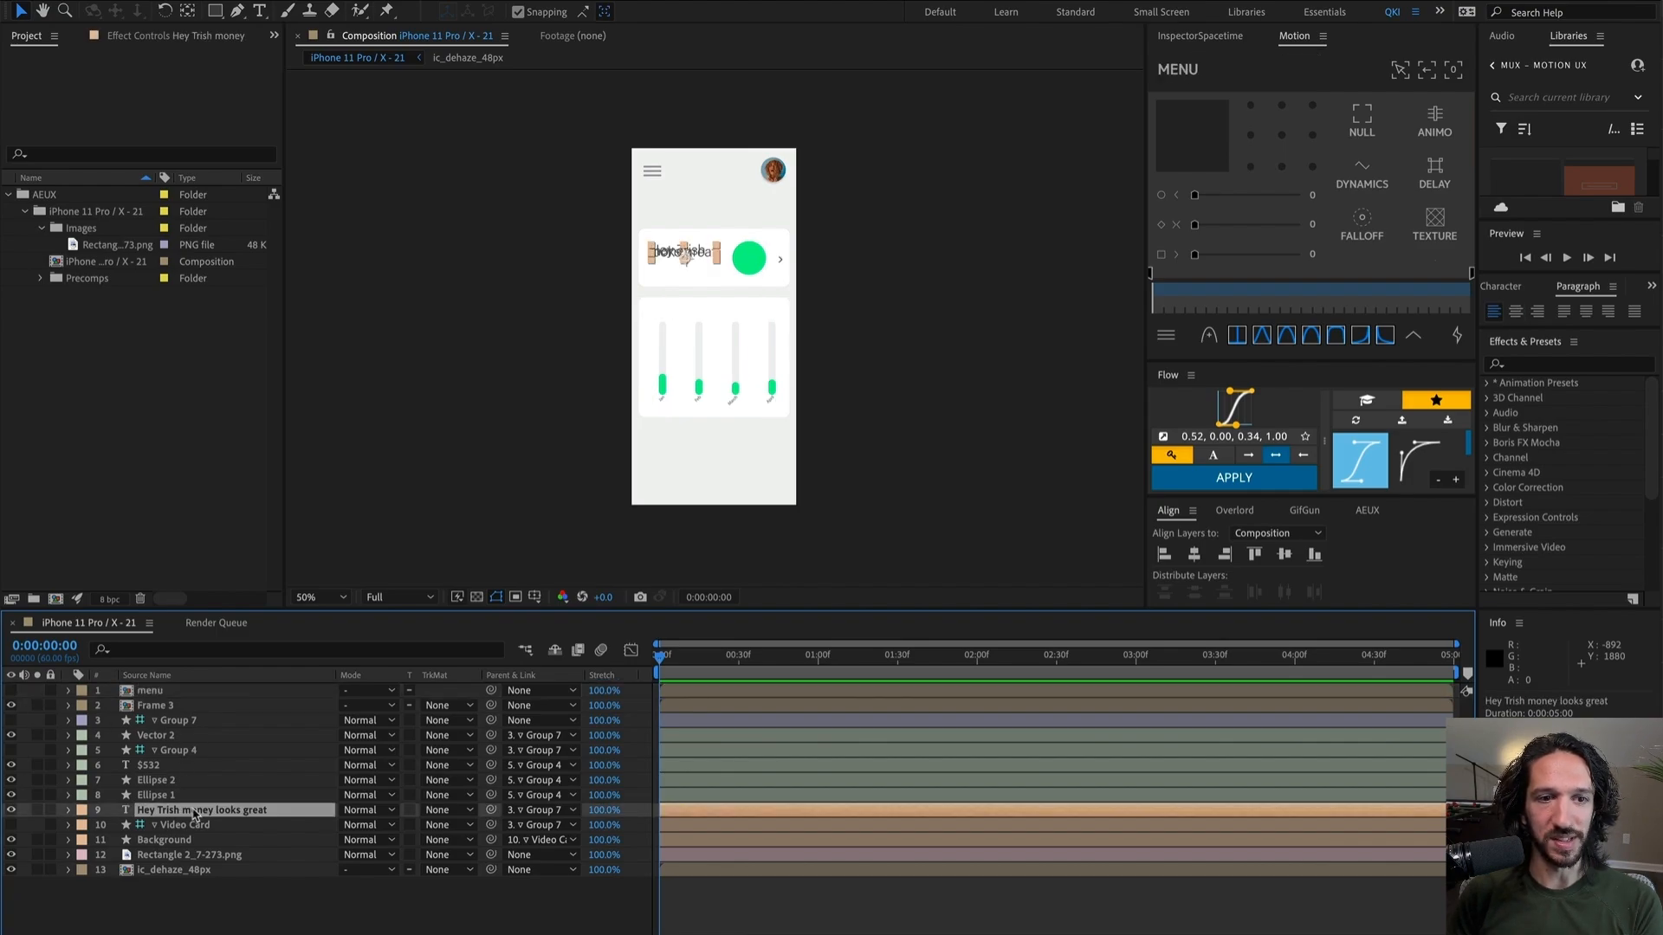
key(slash)
key(period)
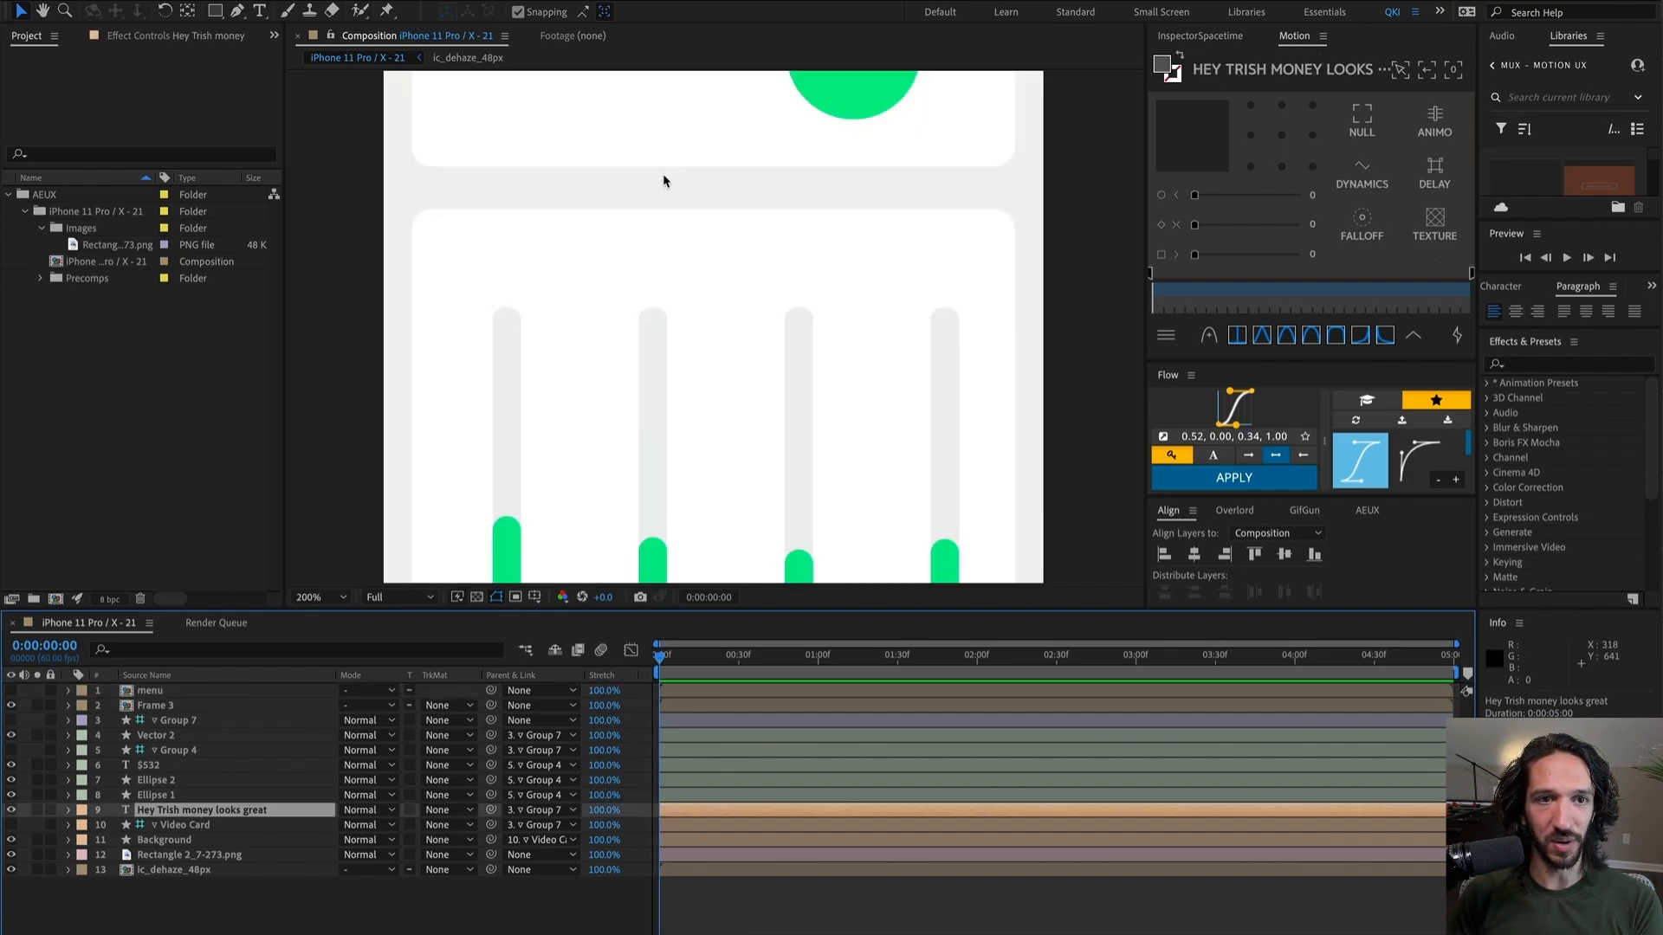
key(comma)
drag(667, 170, 693, 247)
key(period)
double_click(693, 210)
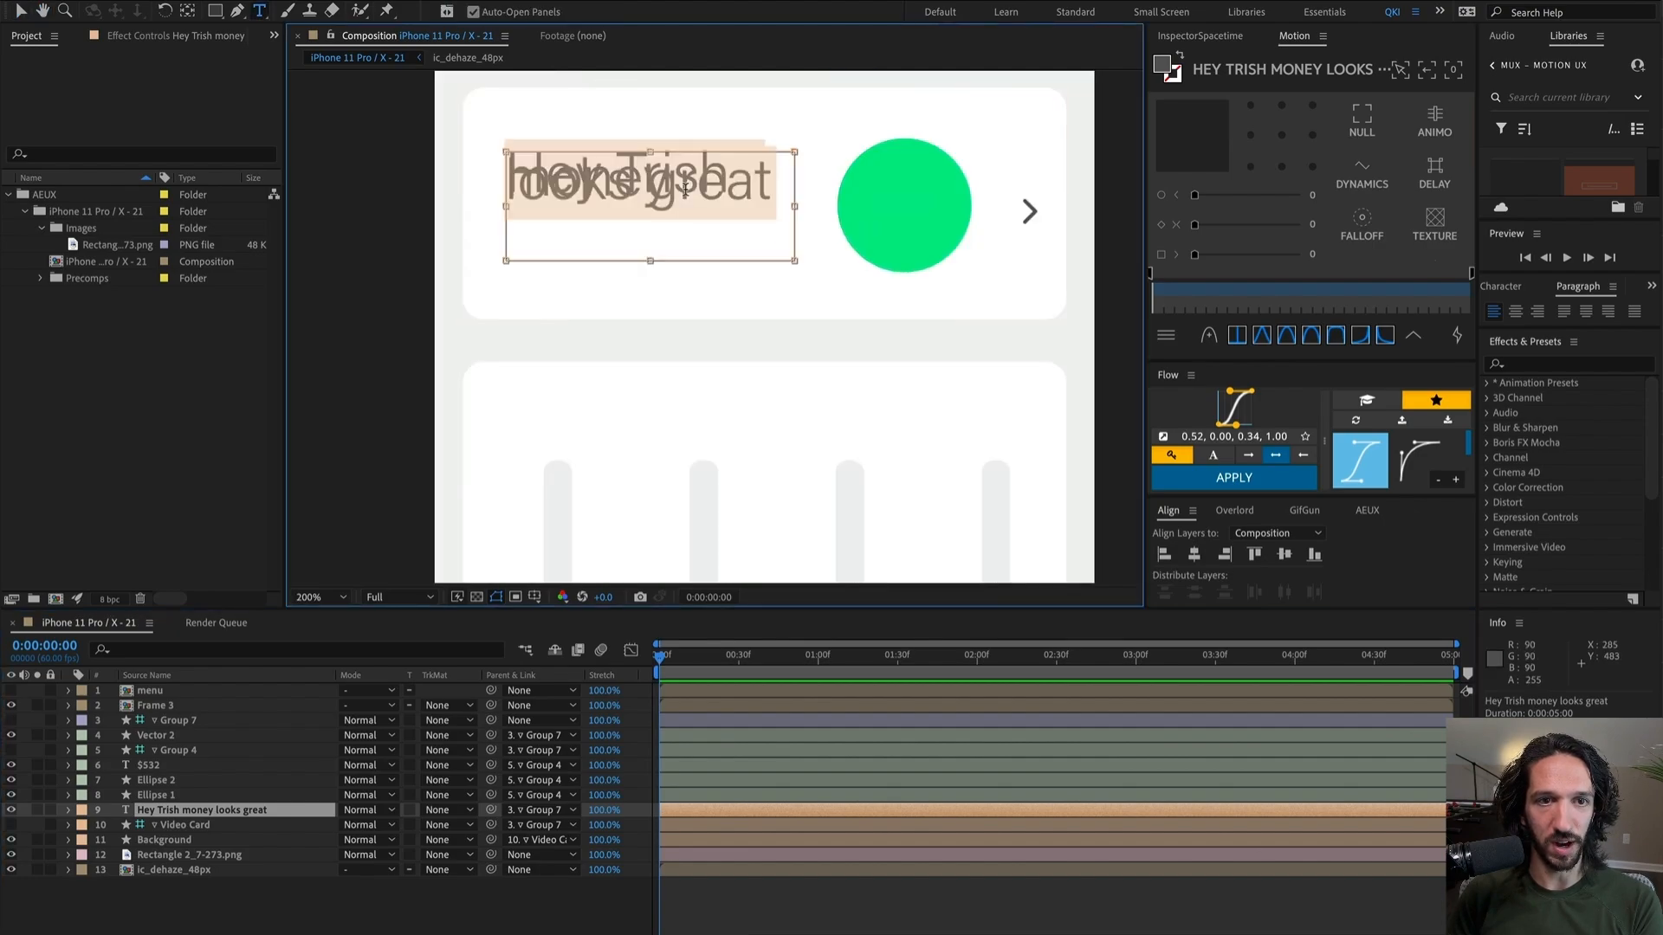
click(764, 186)
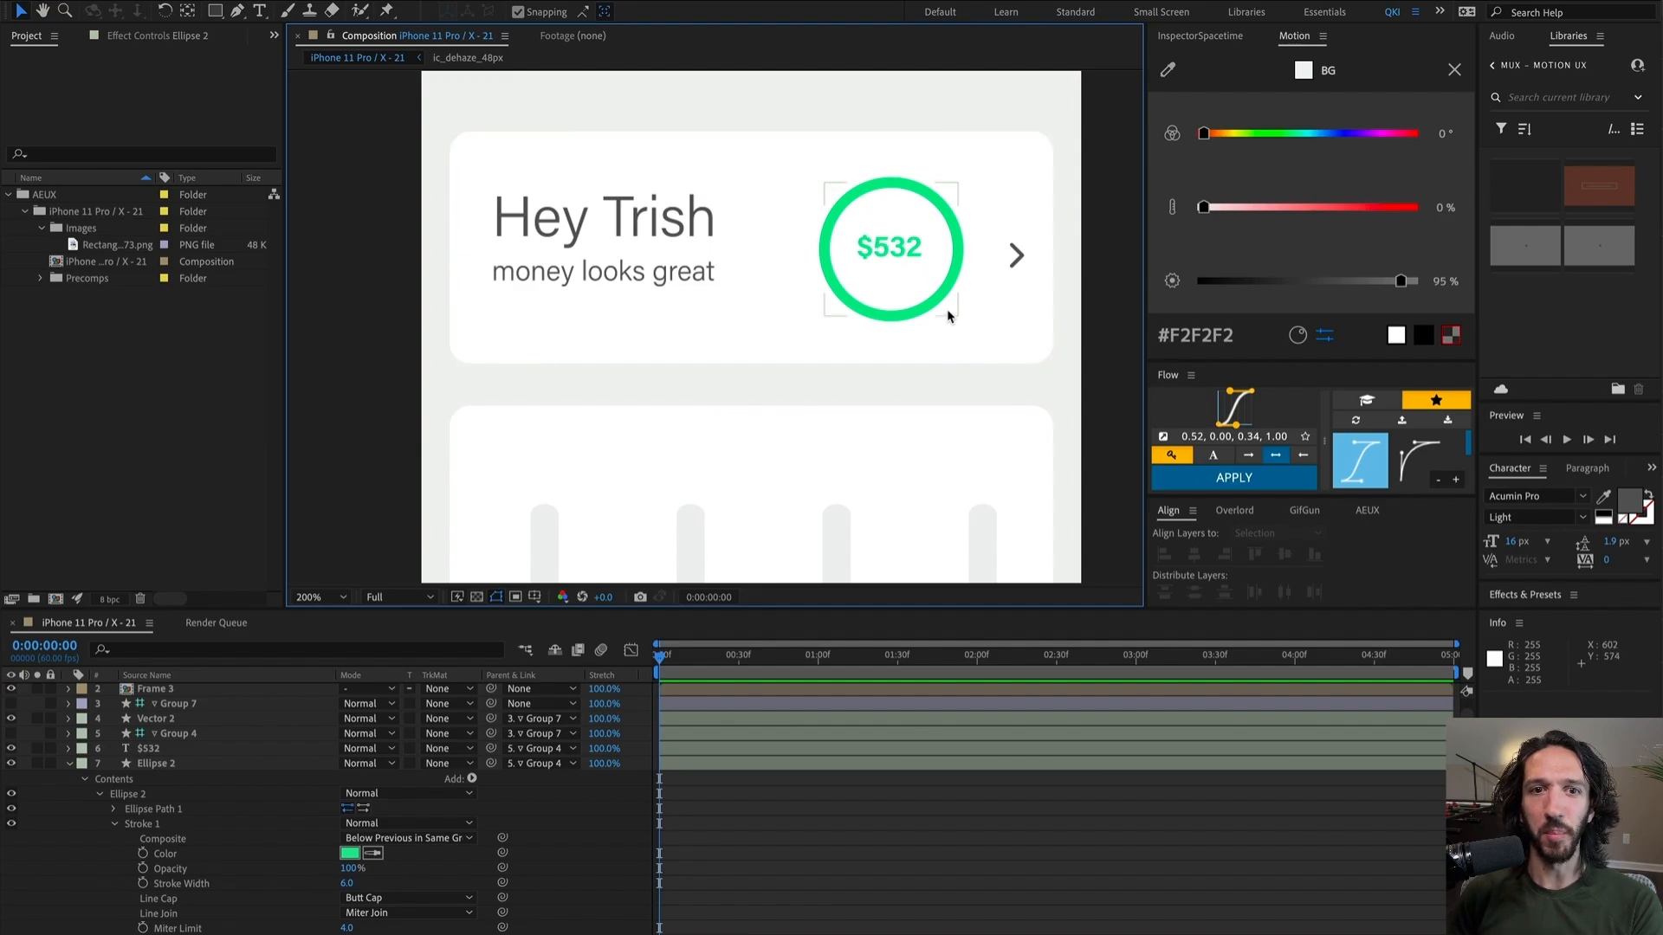
click(935, 315)
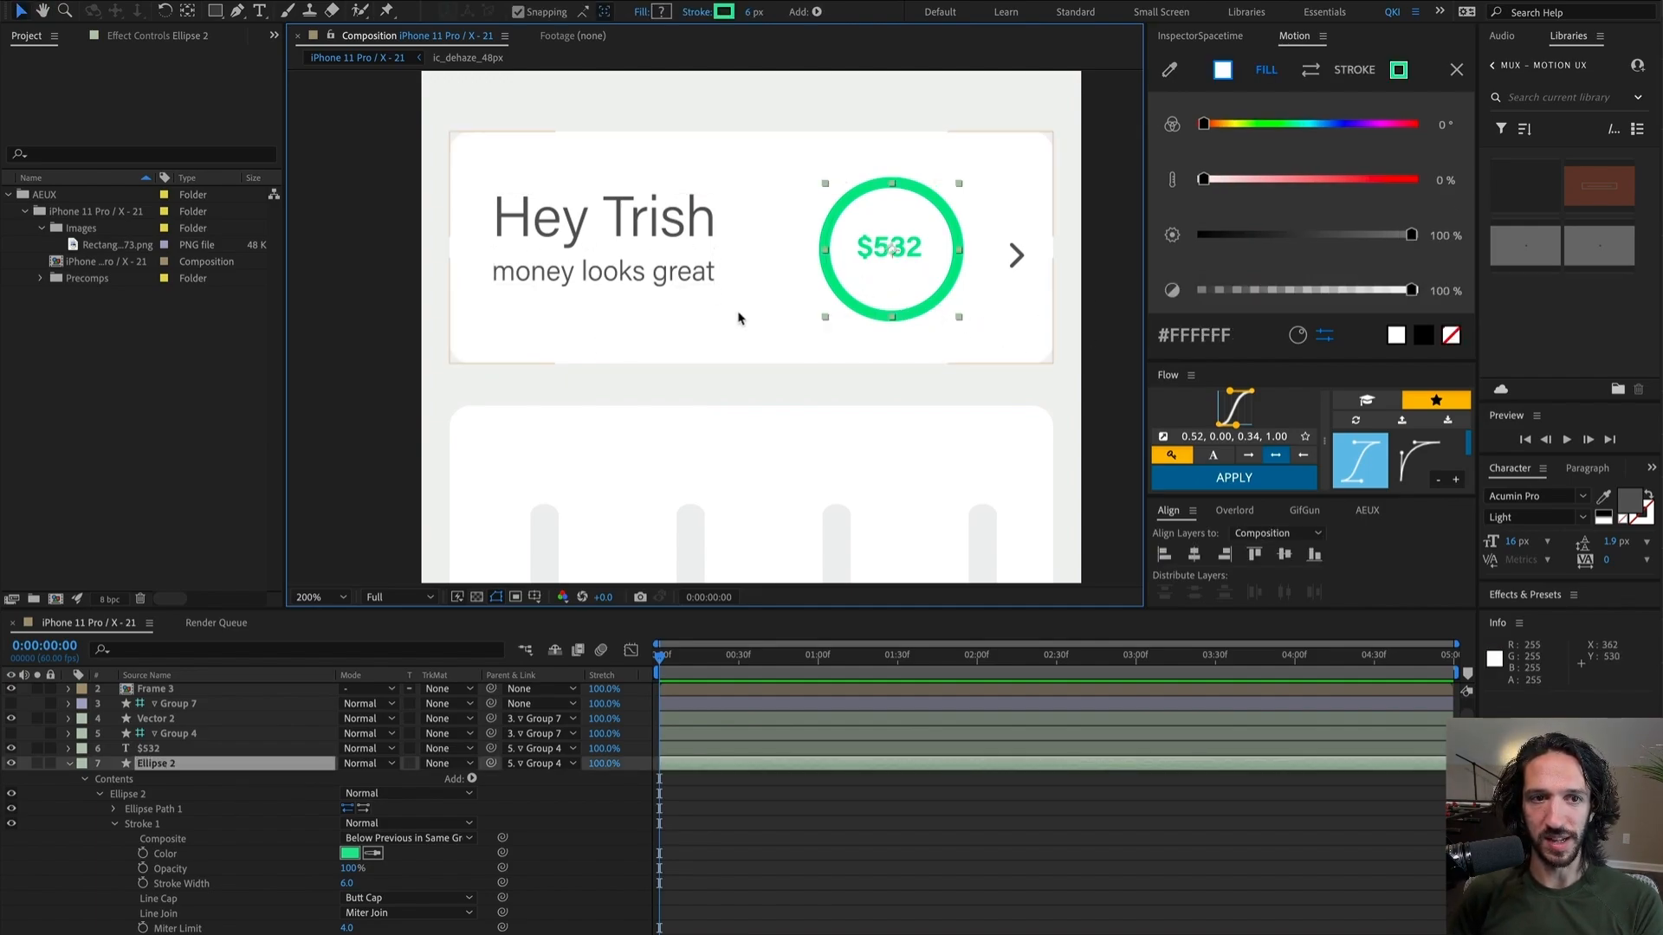
click(1061, 337)
drag(1030, 275, 962, 451)
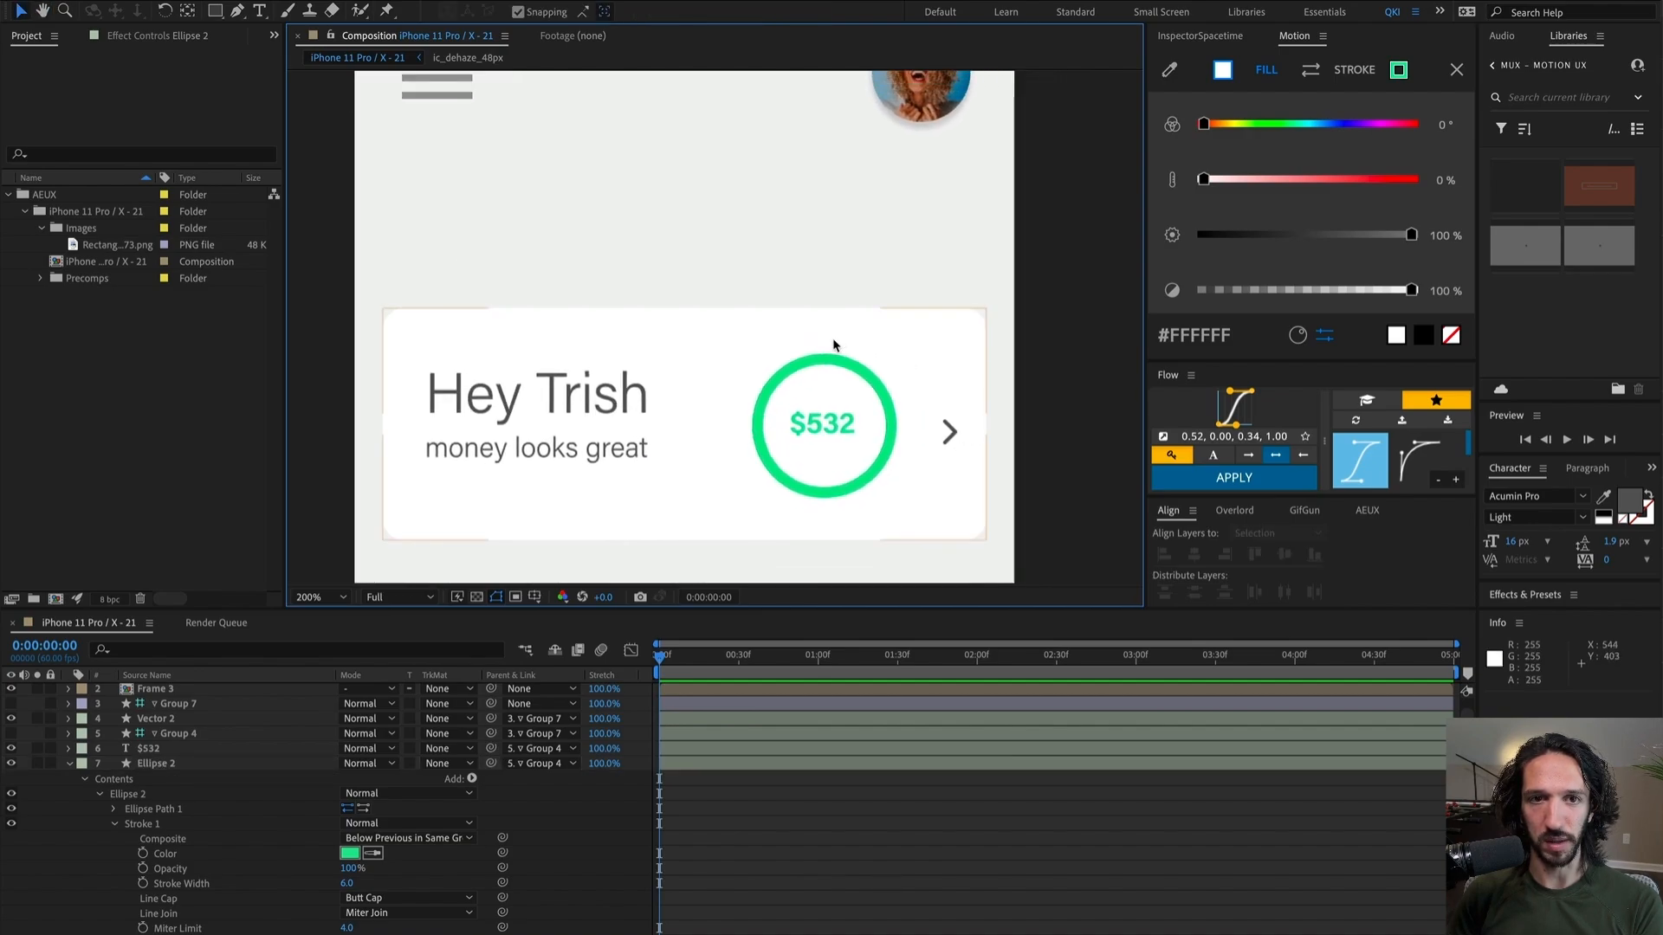
scroll(833, 340, down, 1)
drag(865, 338, 873, 171)
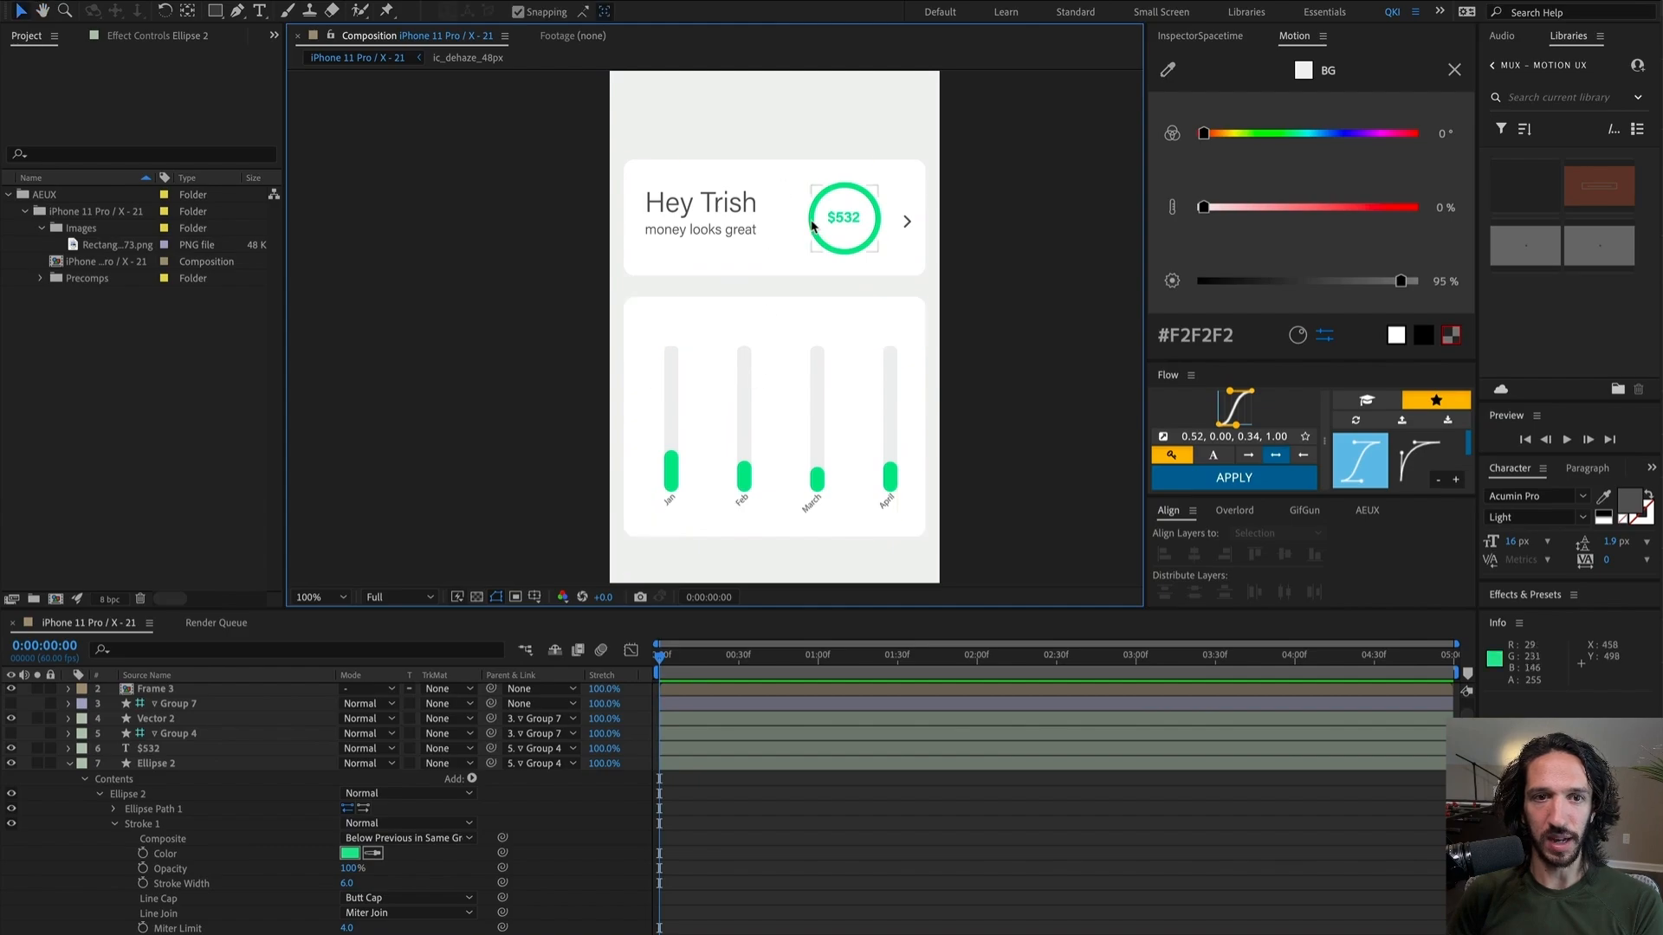
drag(776, 241, 807, 343)
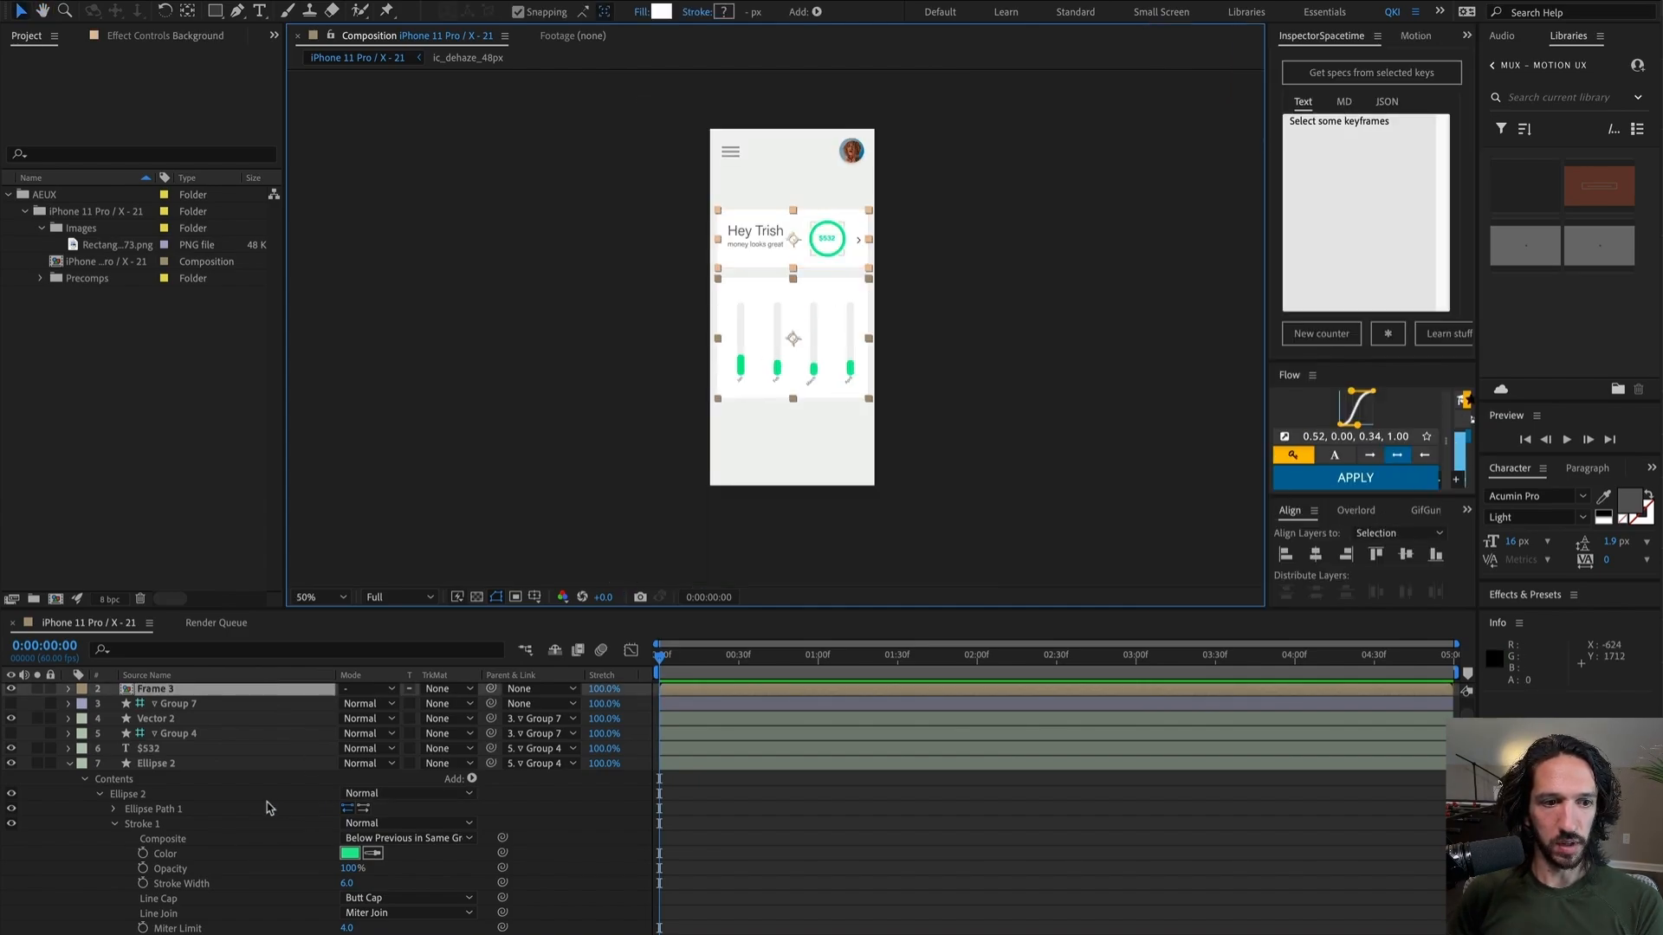
Step: Precompose the greeting card's text, $532 ring, arrow and background layers into one composition named after the card's greeting
scroll(255, 802, up, 1)
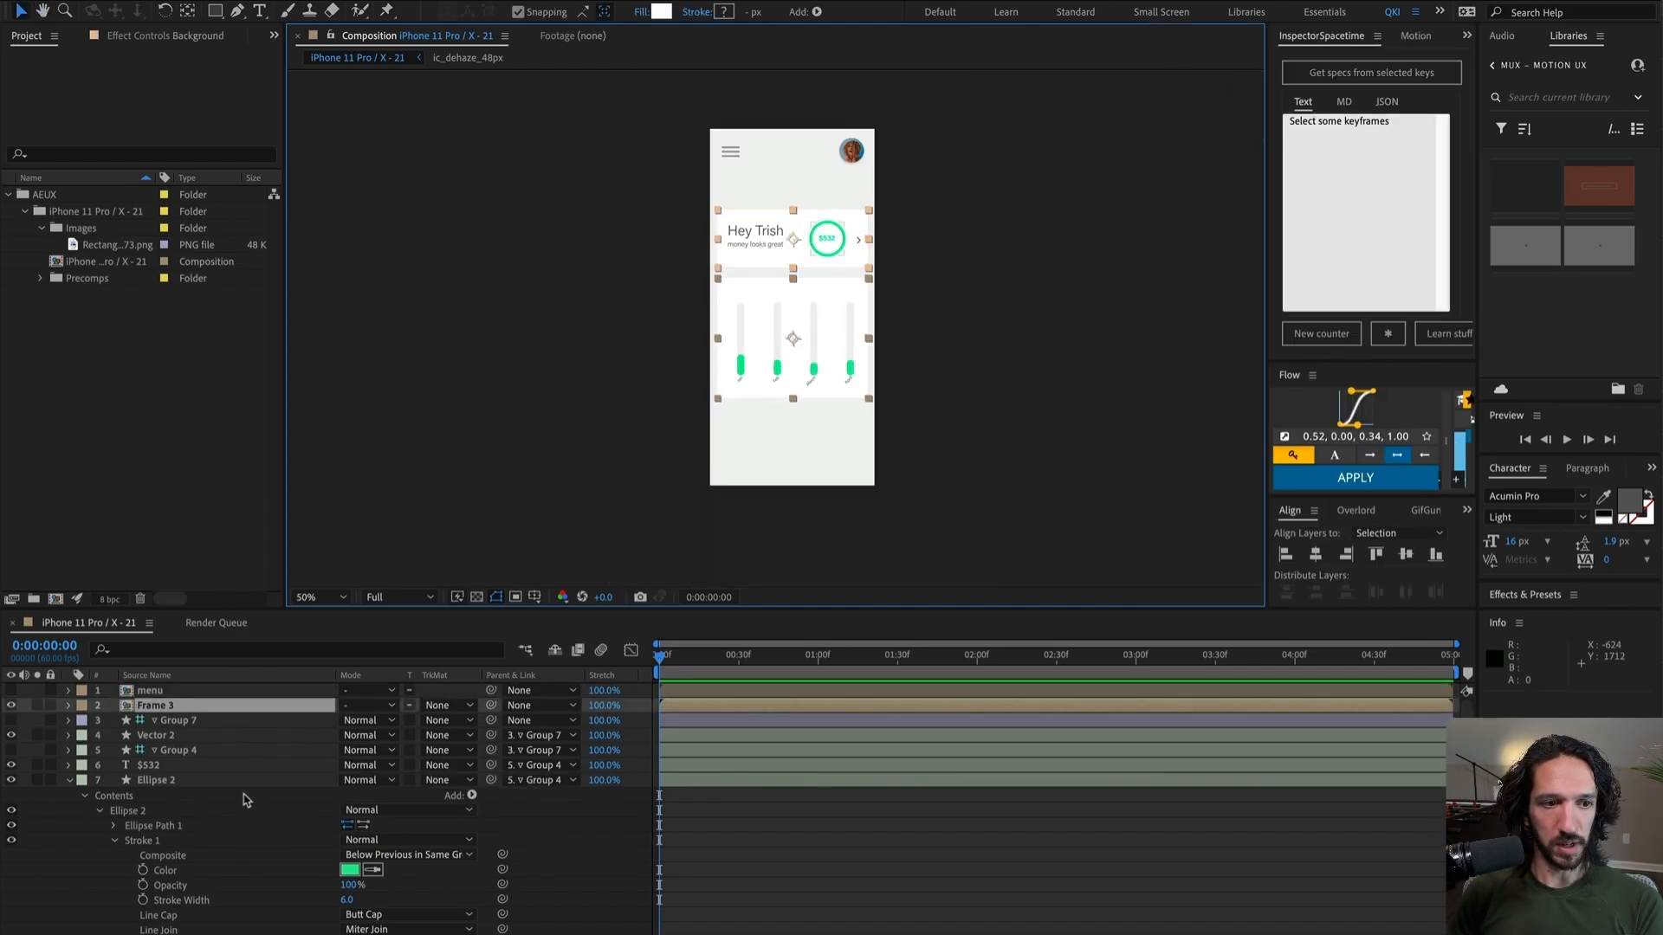
key(super+shift+])
key(super+[)
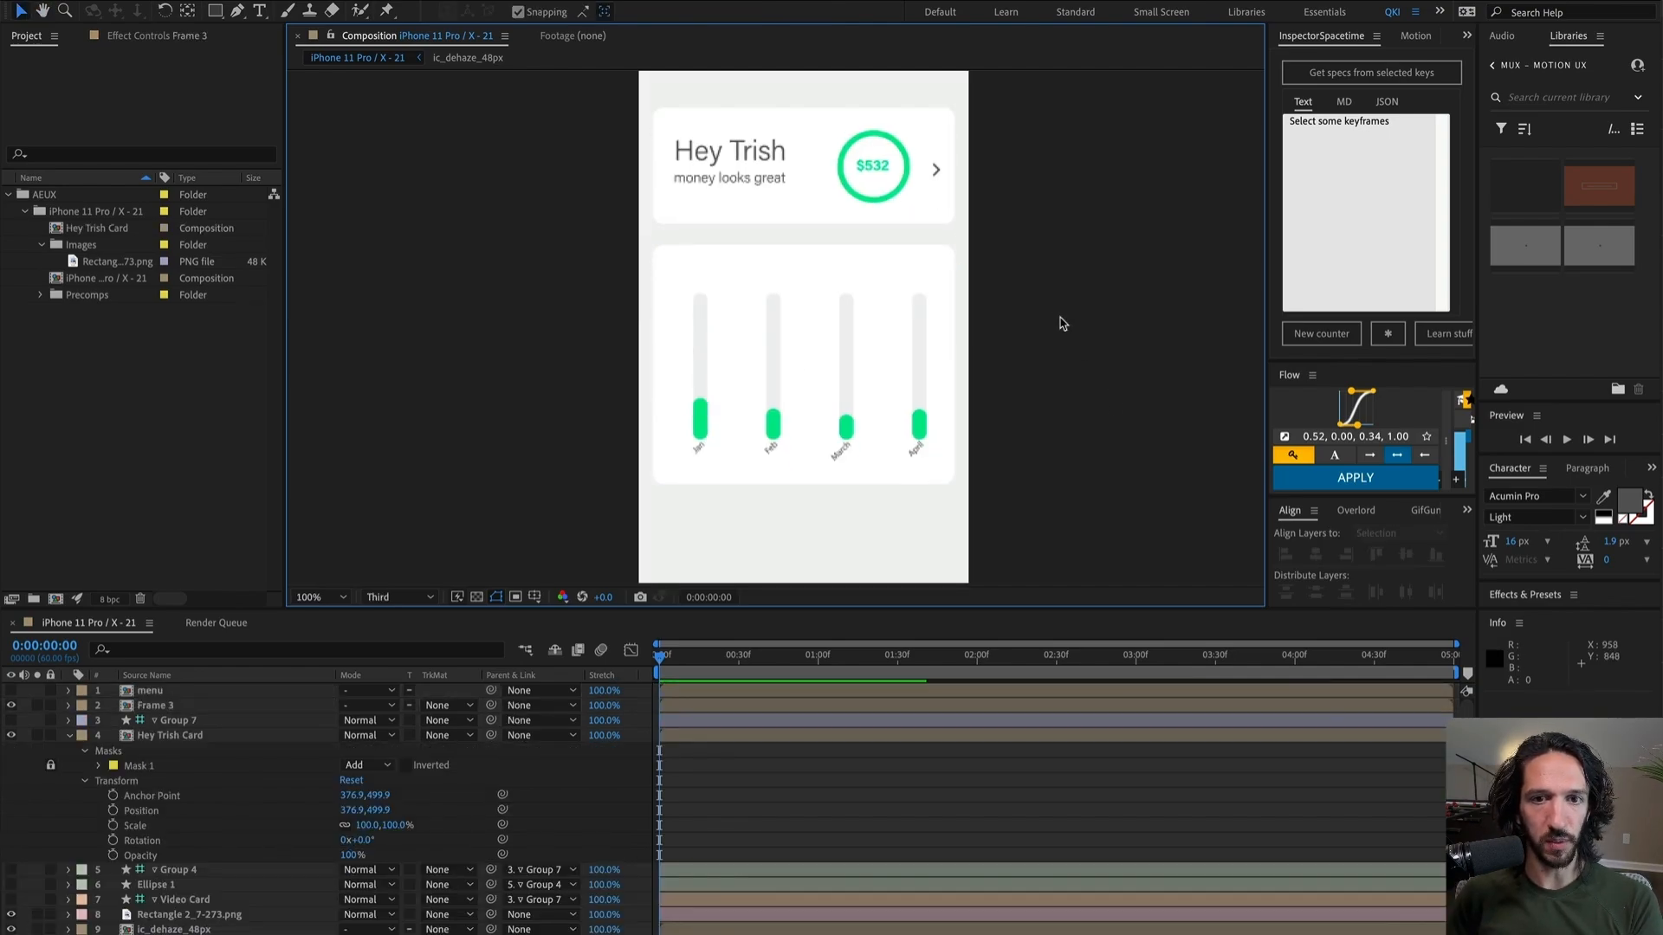
Step: Add Position keyframes at the start of the timeline to the greeting card and Frame 3 bar chart layers
scroll(1065, 319, down, 2)
drag(1088, 289, 1036, 312)
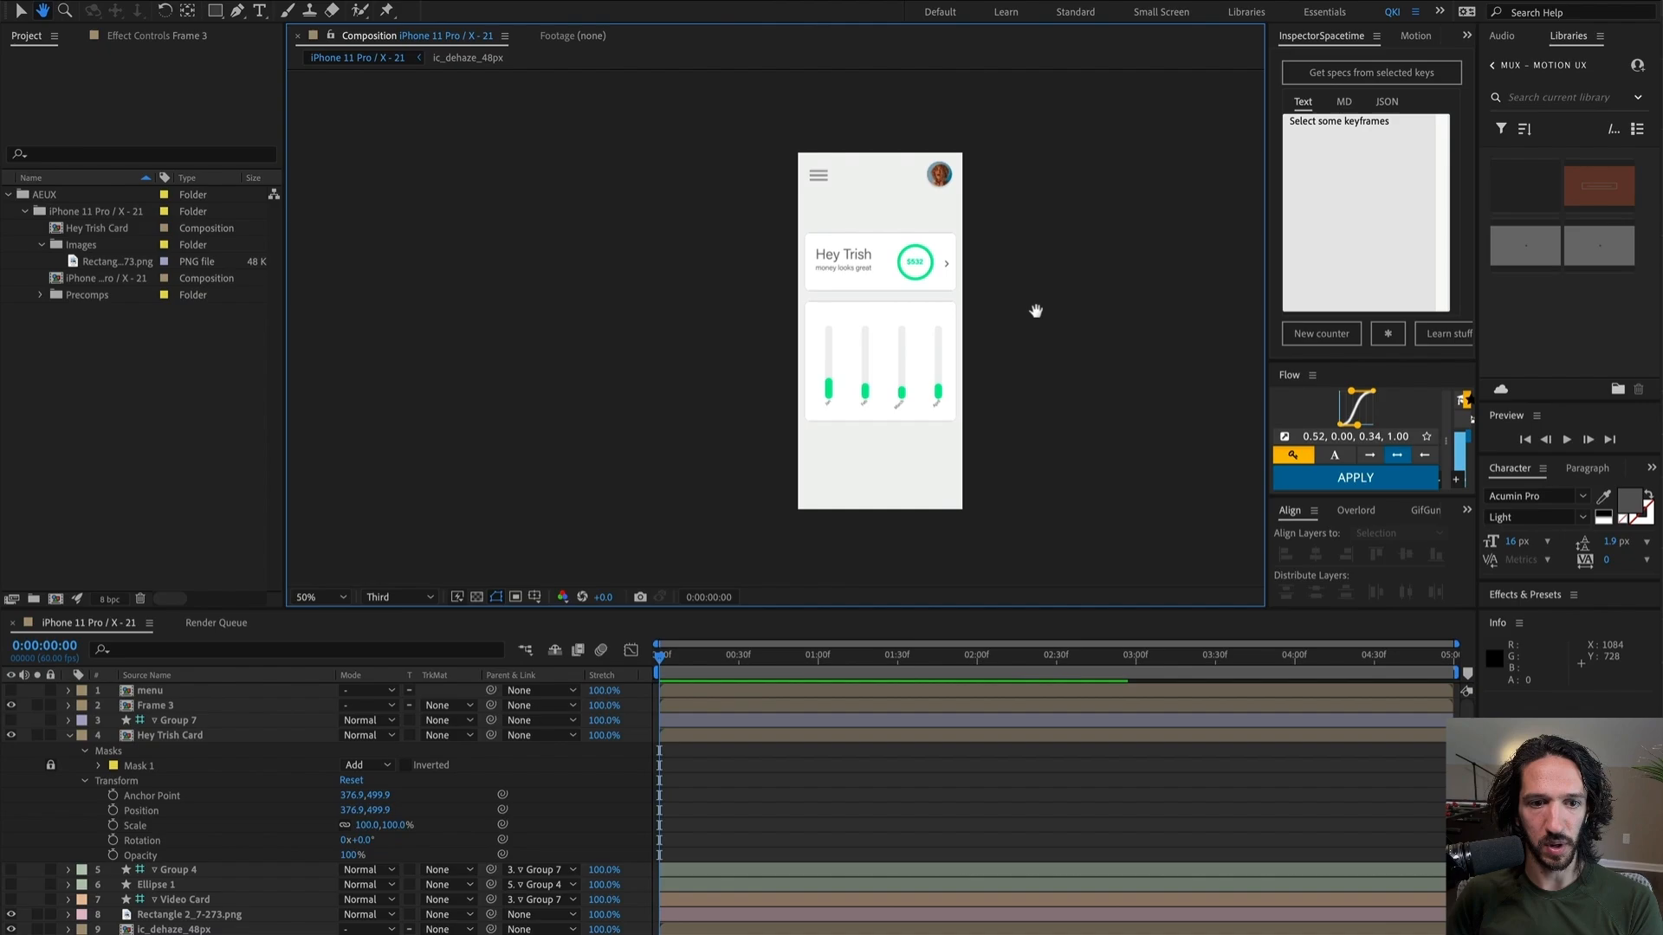
click(853, 268)
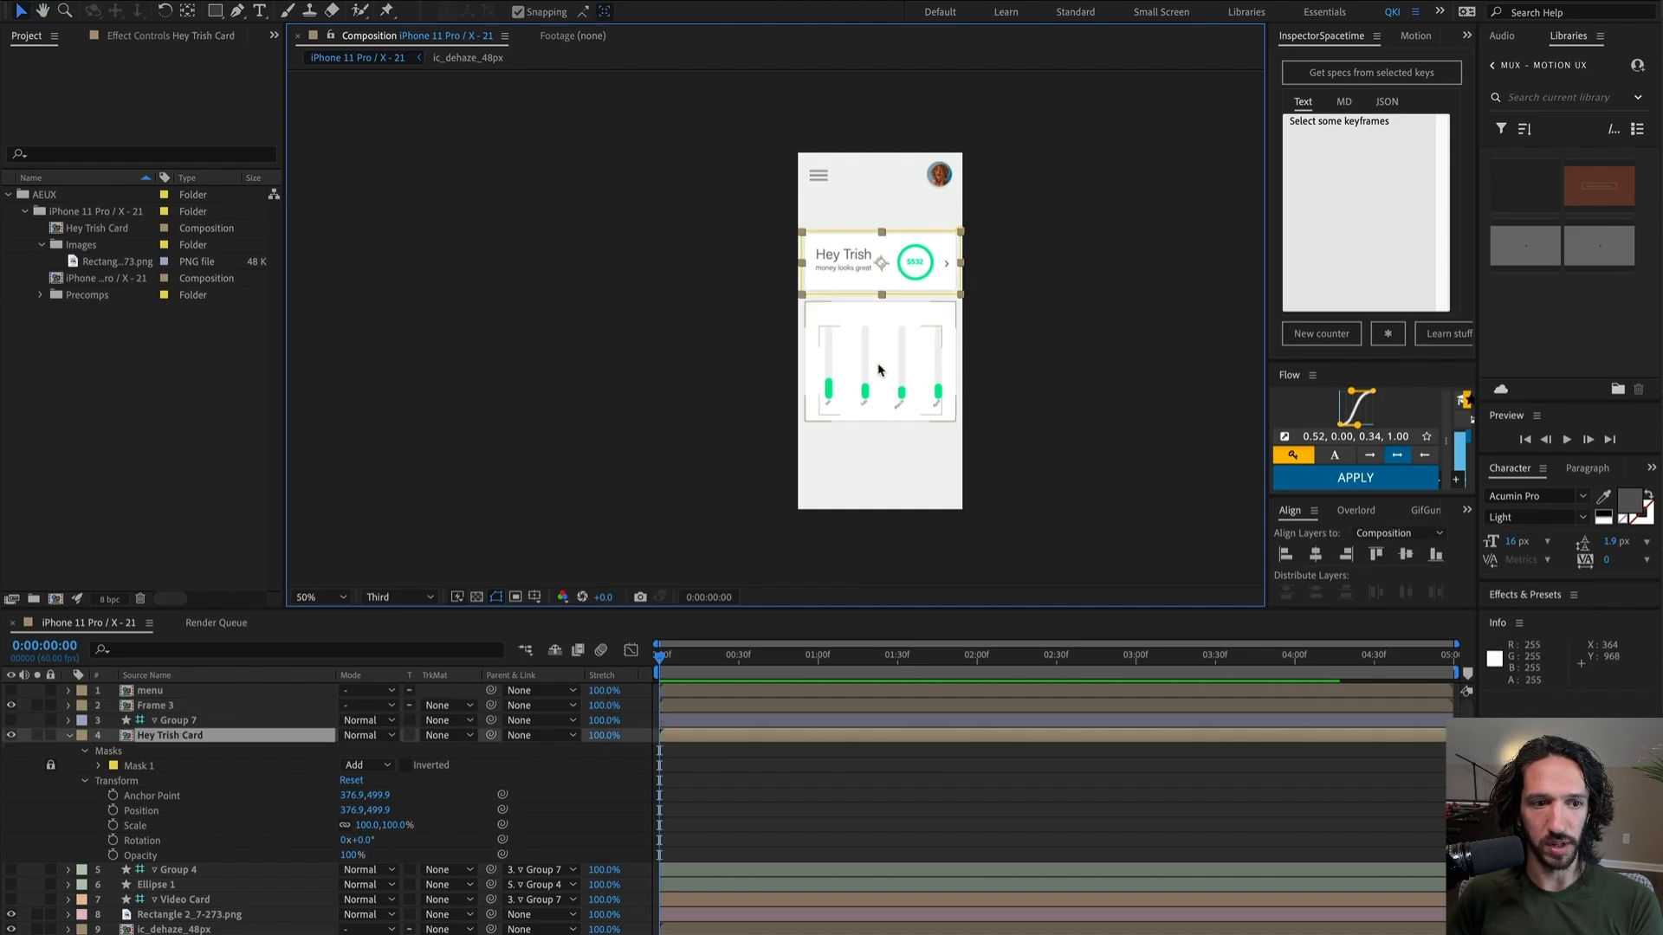
shift+click(901, 365)
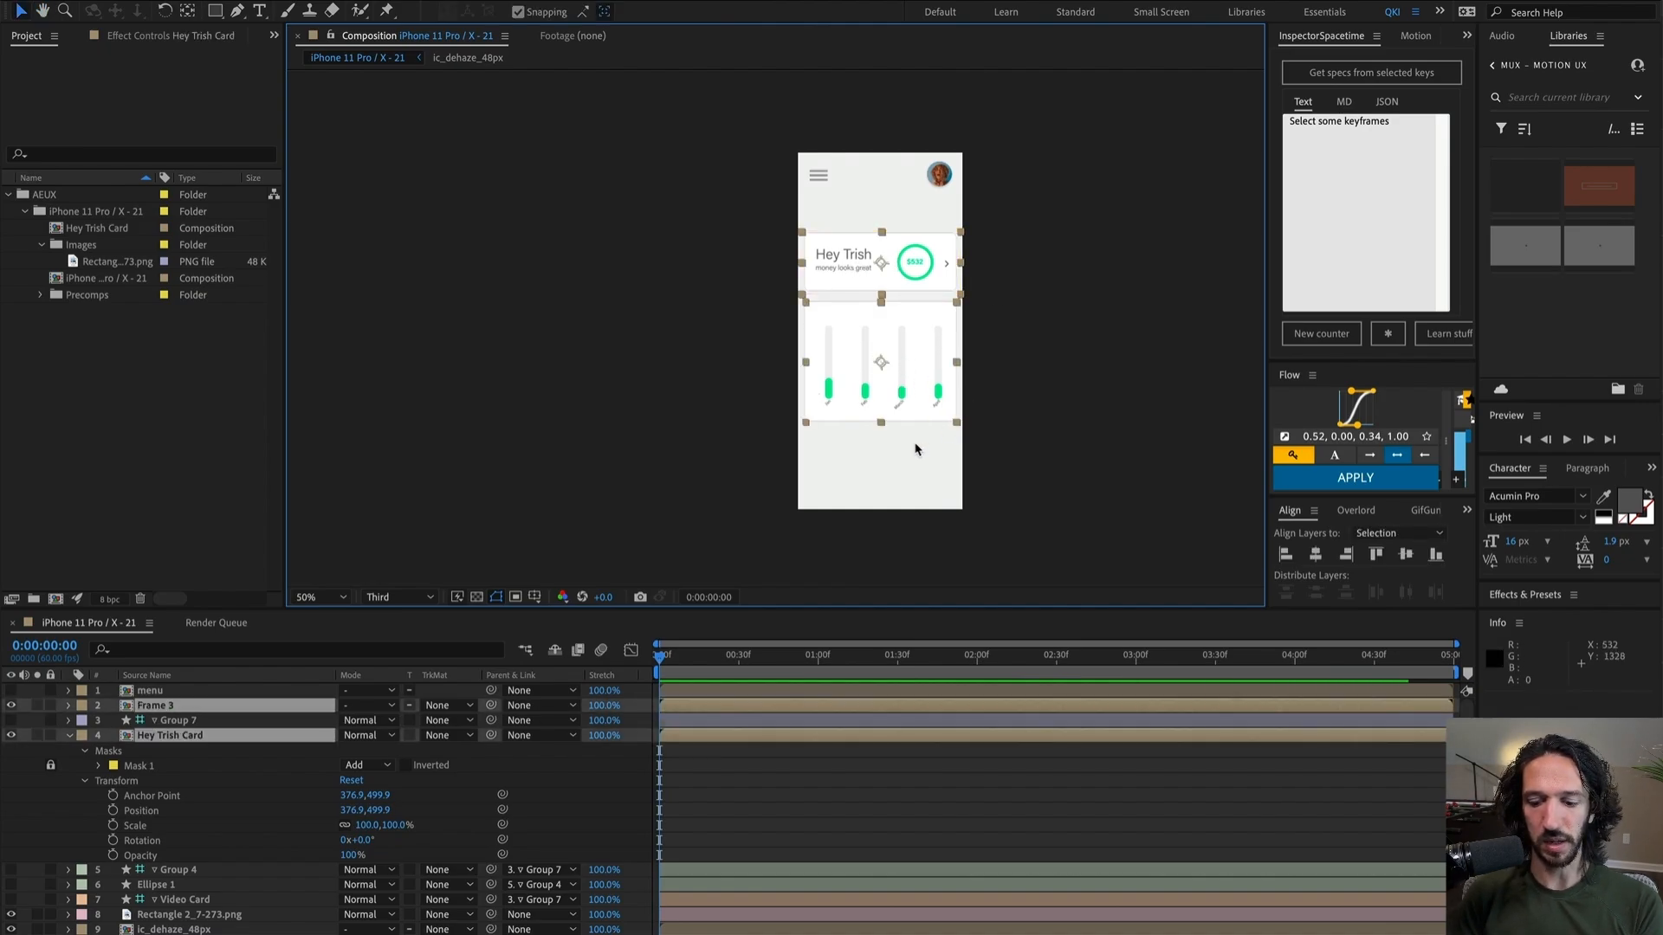
key(p)
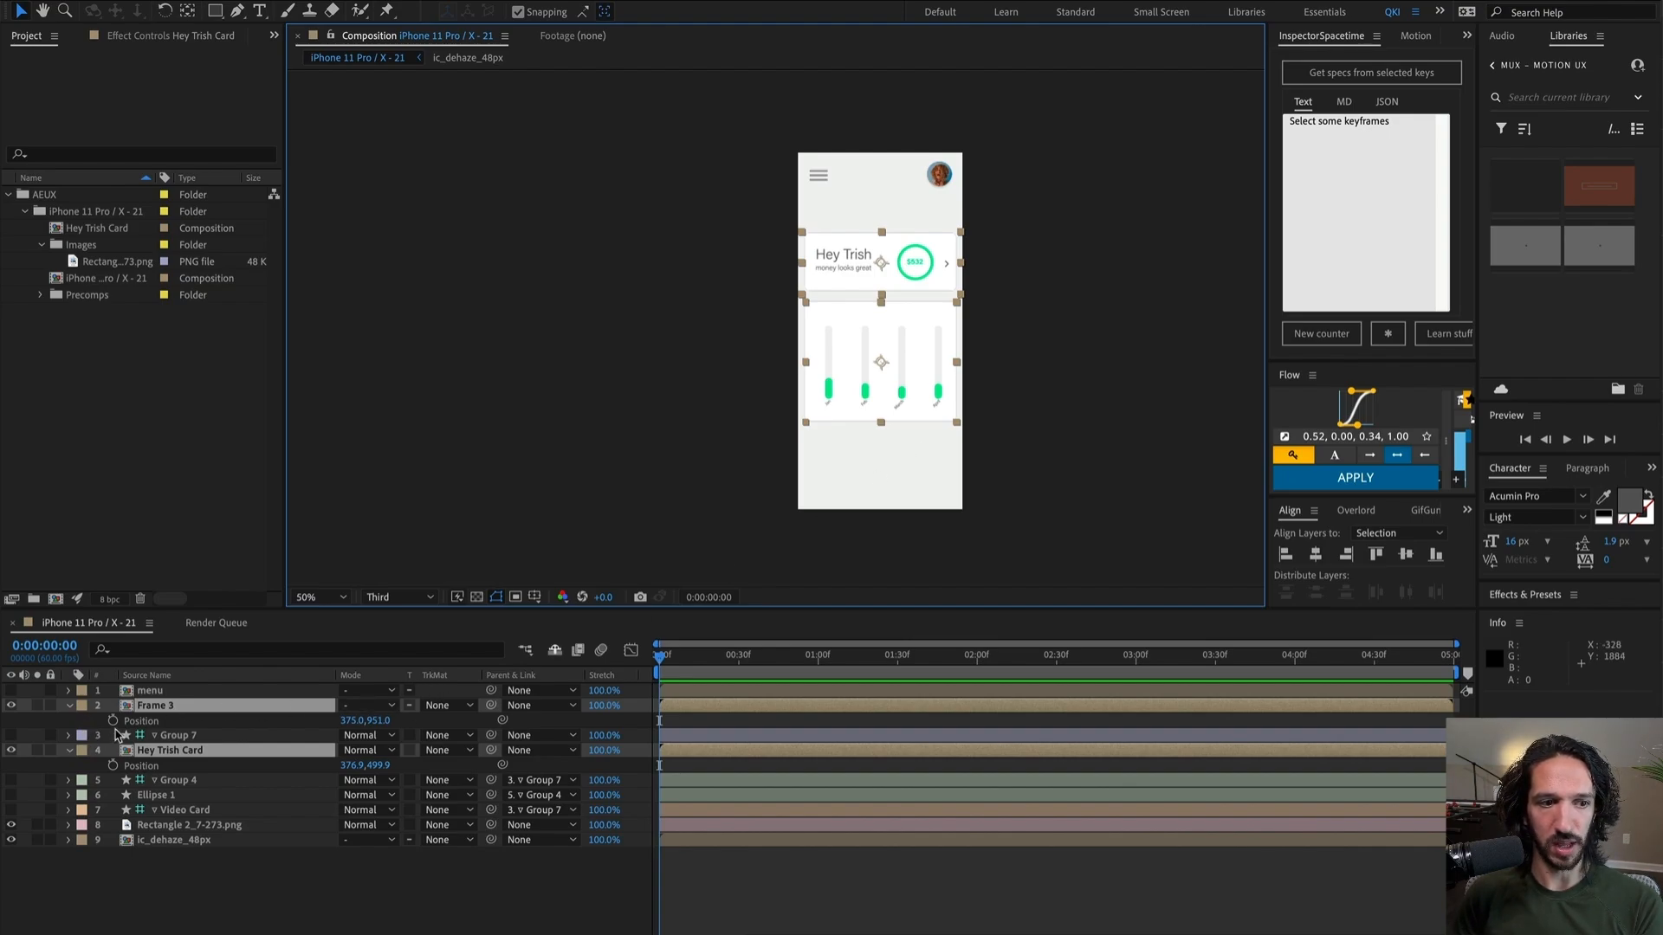
key(alt+shift+p)
Step: Add a second set of Position keyframes at frame 50 on the Frame 3 and greeting card layers
key(shift+Page_Down)
key(shift+Page_Down)
key(shift+Page_Down)
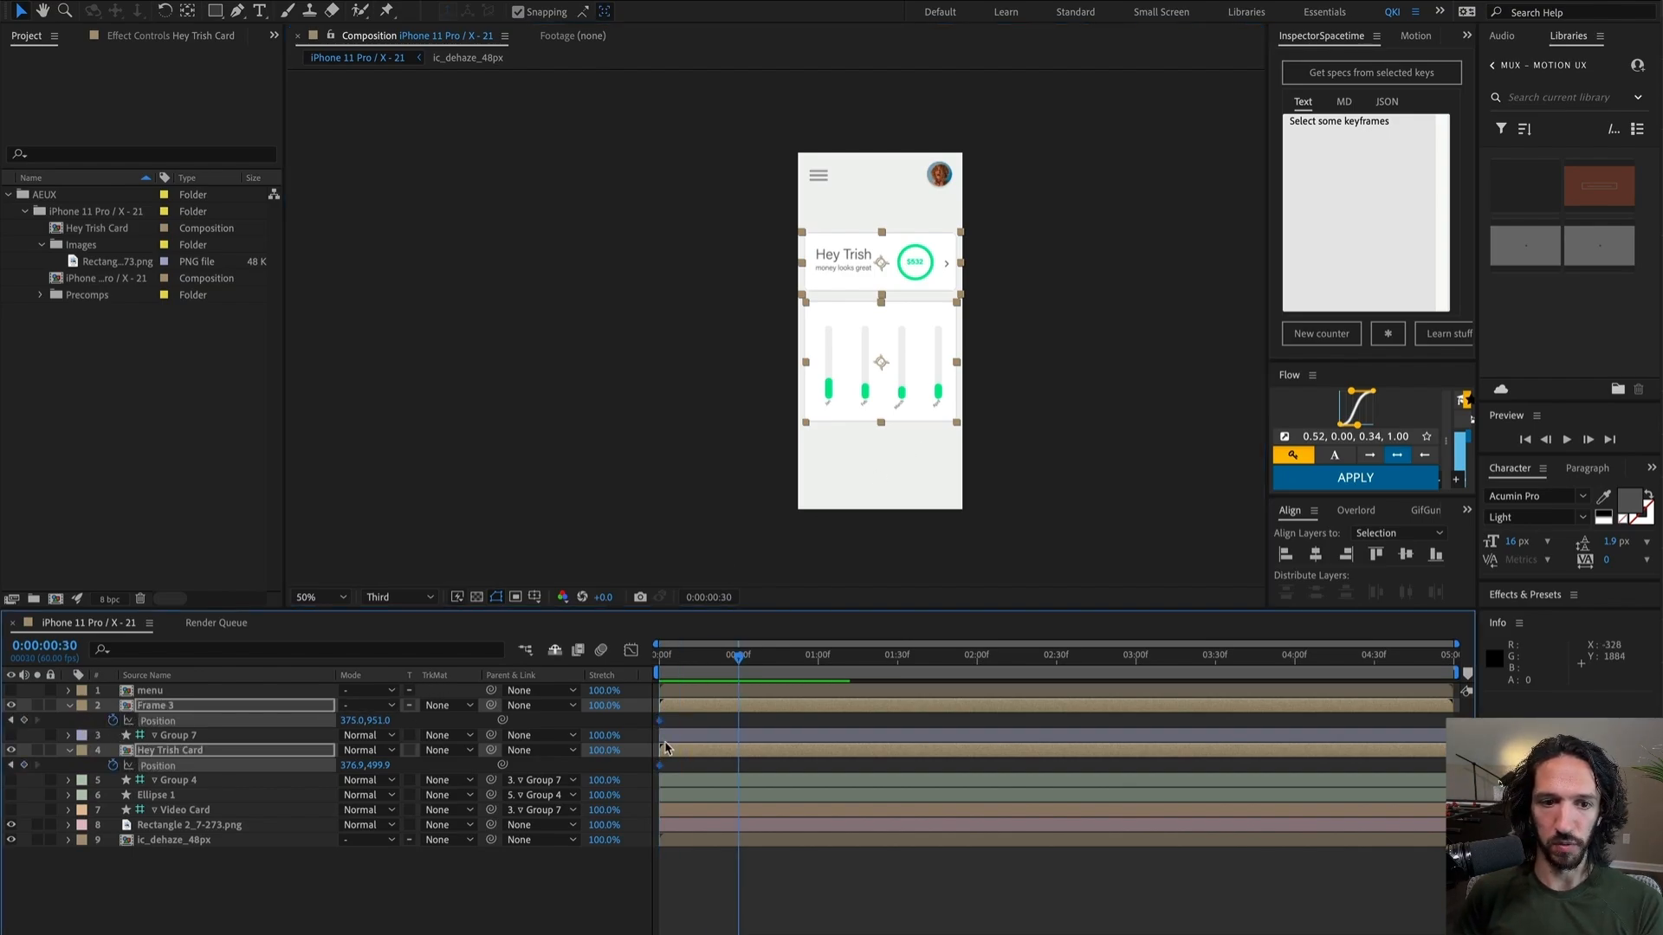
key(shift+Page_Down)
key(shift+Page_Down)
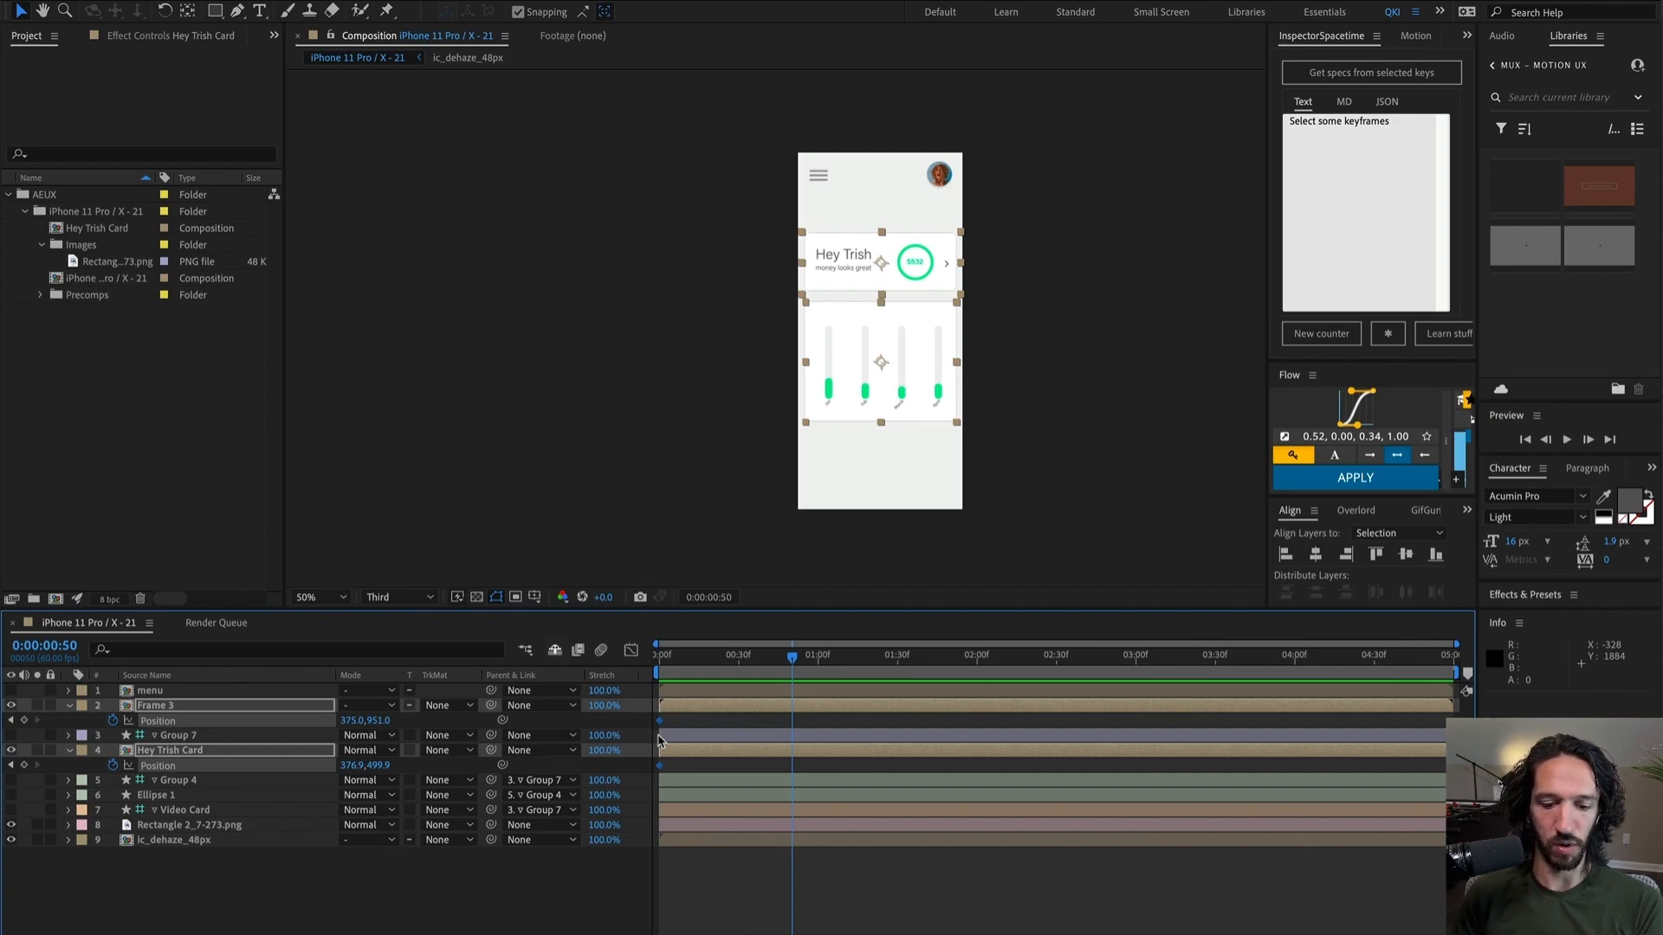
click(25, 720)
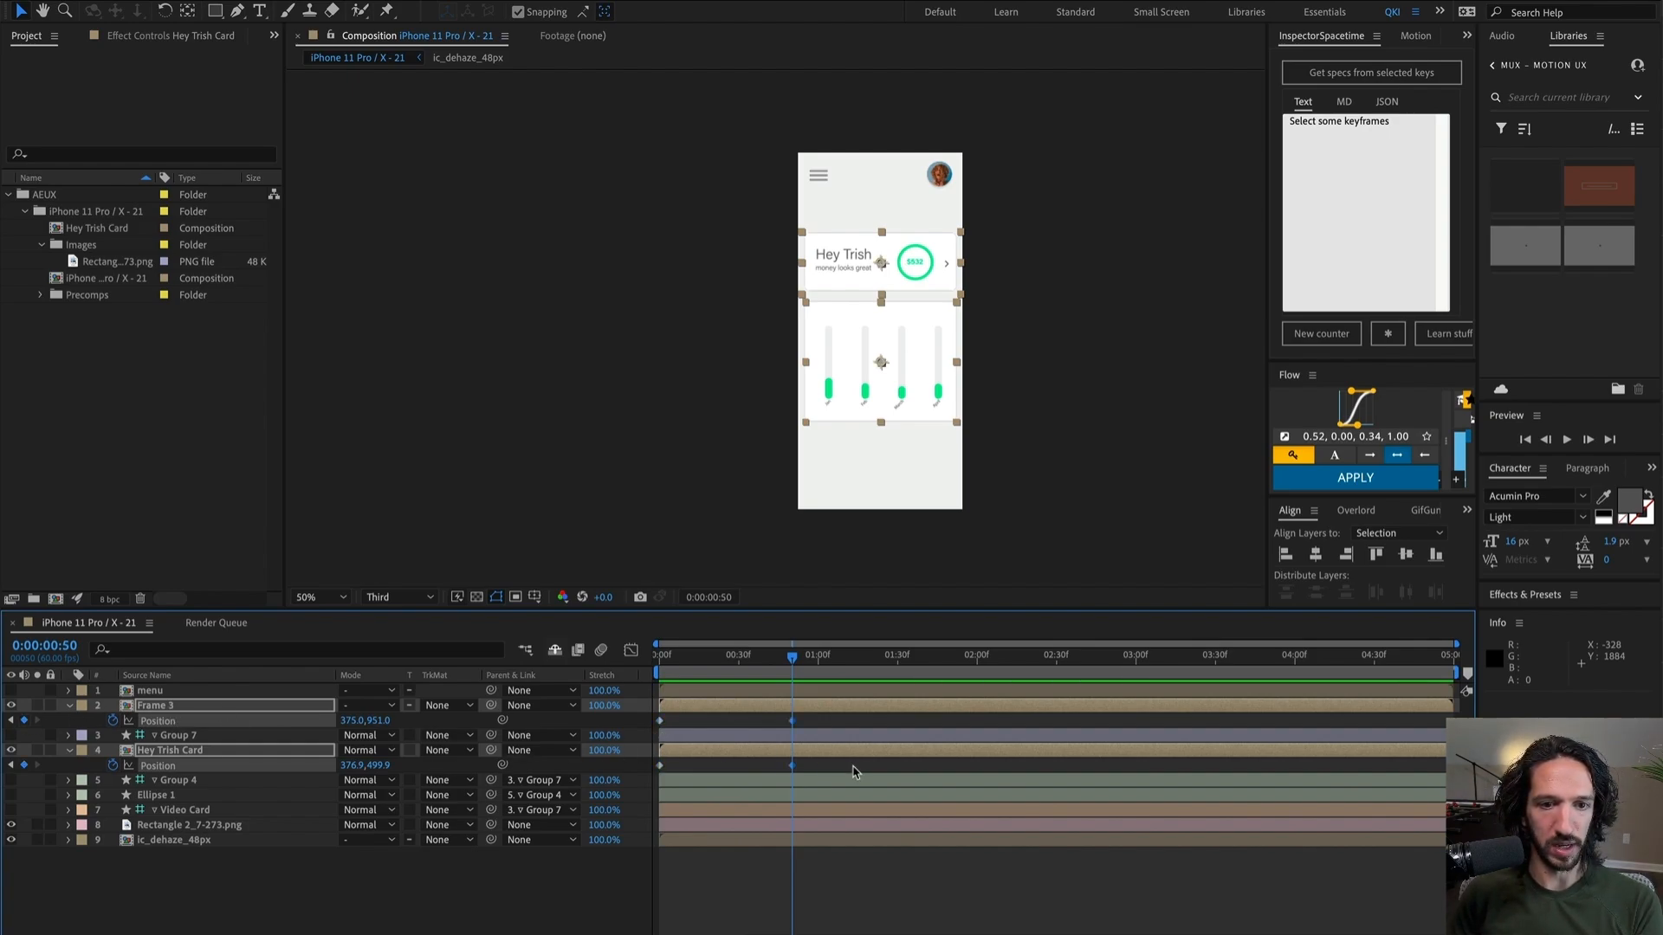
Step: Shift both layers horizontally off the phone screen's left edge at frame 0, to X positions of about -393 and -391
click(760, 665)
click(656, 662)
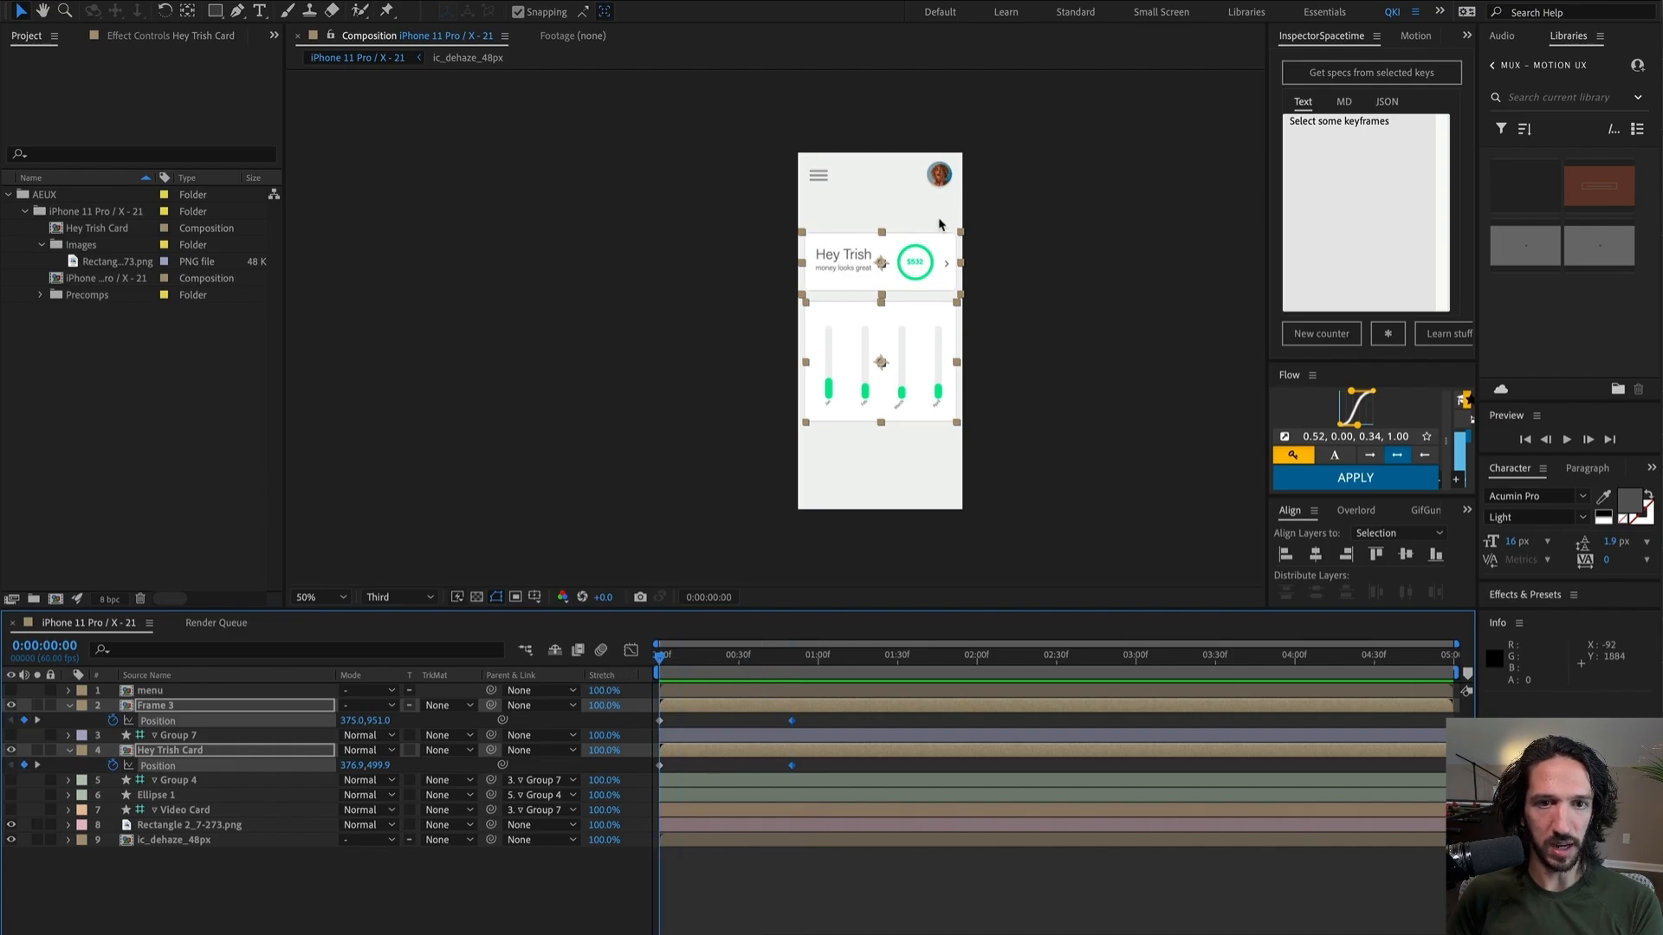
drag(901, 256, 765, 258)
key(ctrl+shift+a)
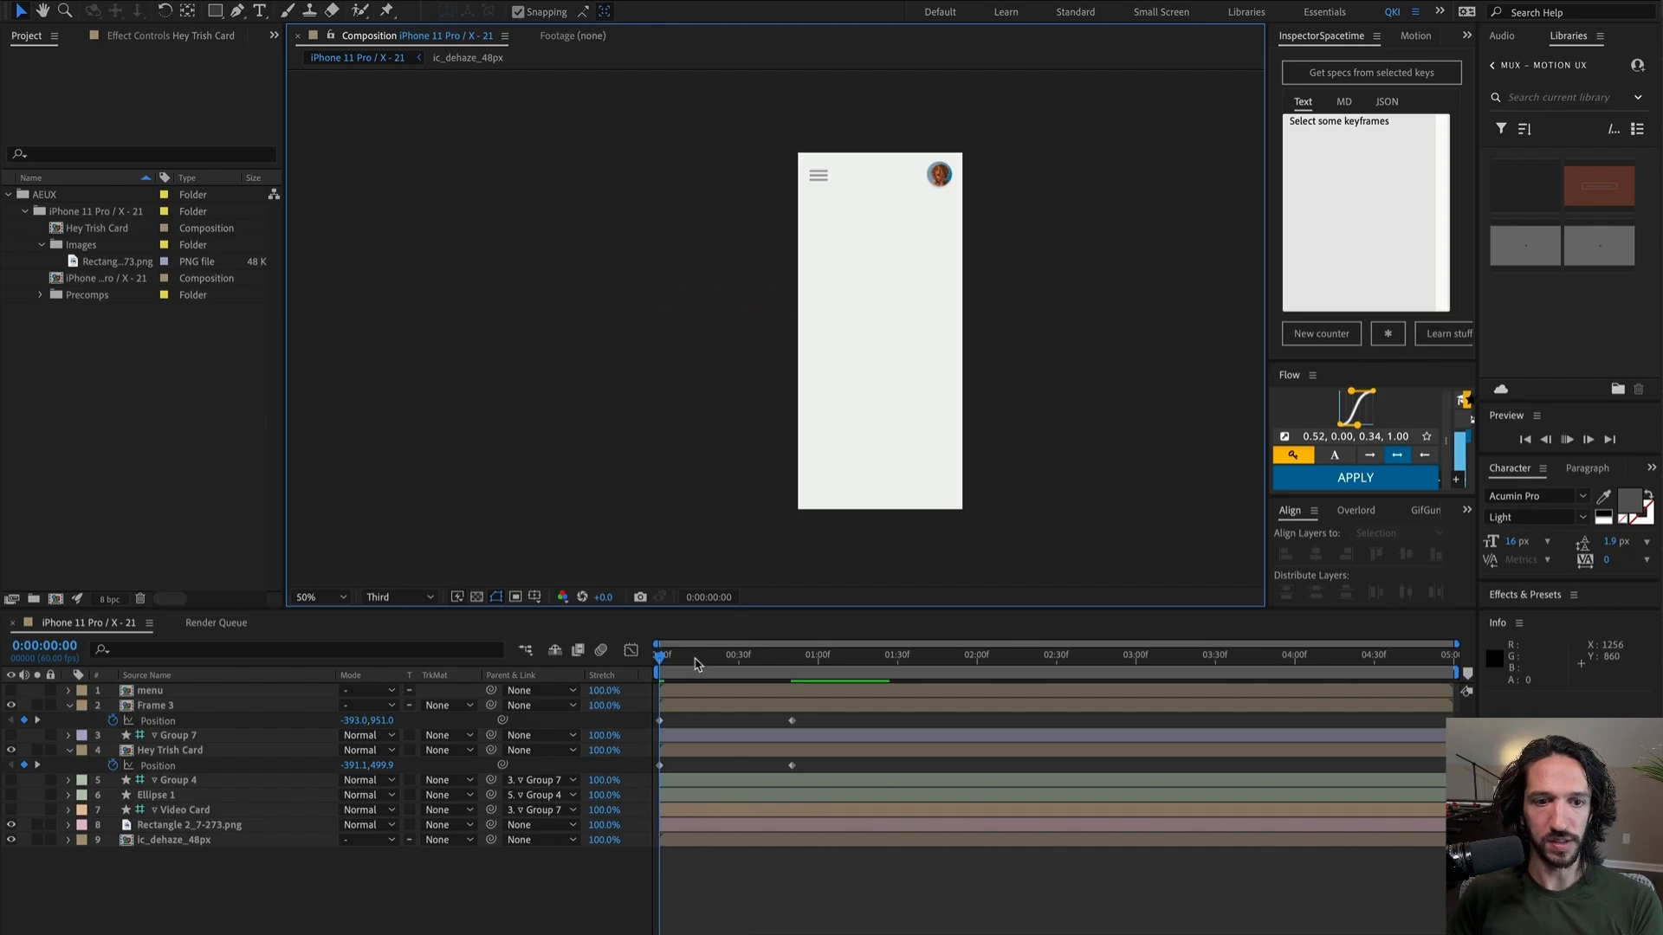
Step: Shorten the slide-in by moving both layers' end Position keyframes to frame 30, and preview the motion
key(space)
key(space)
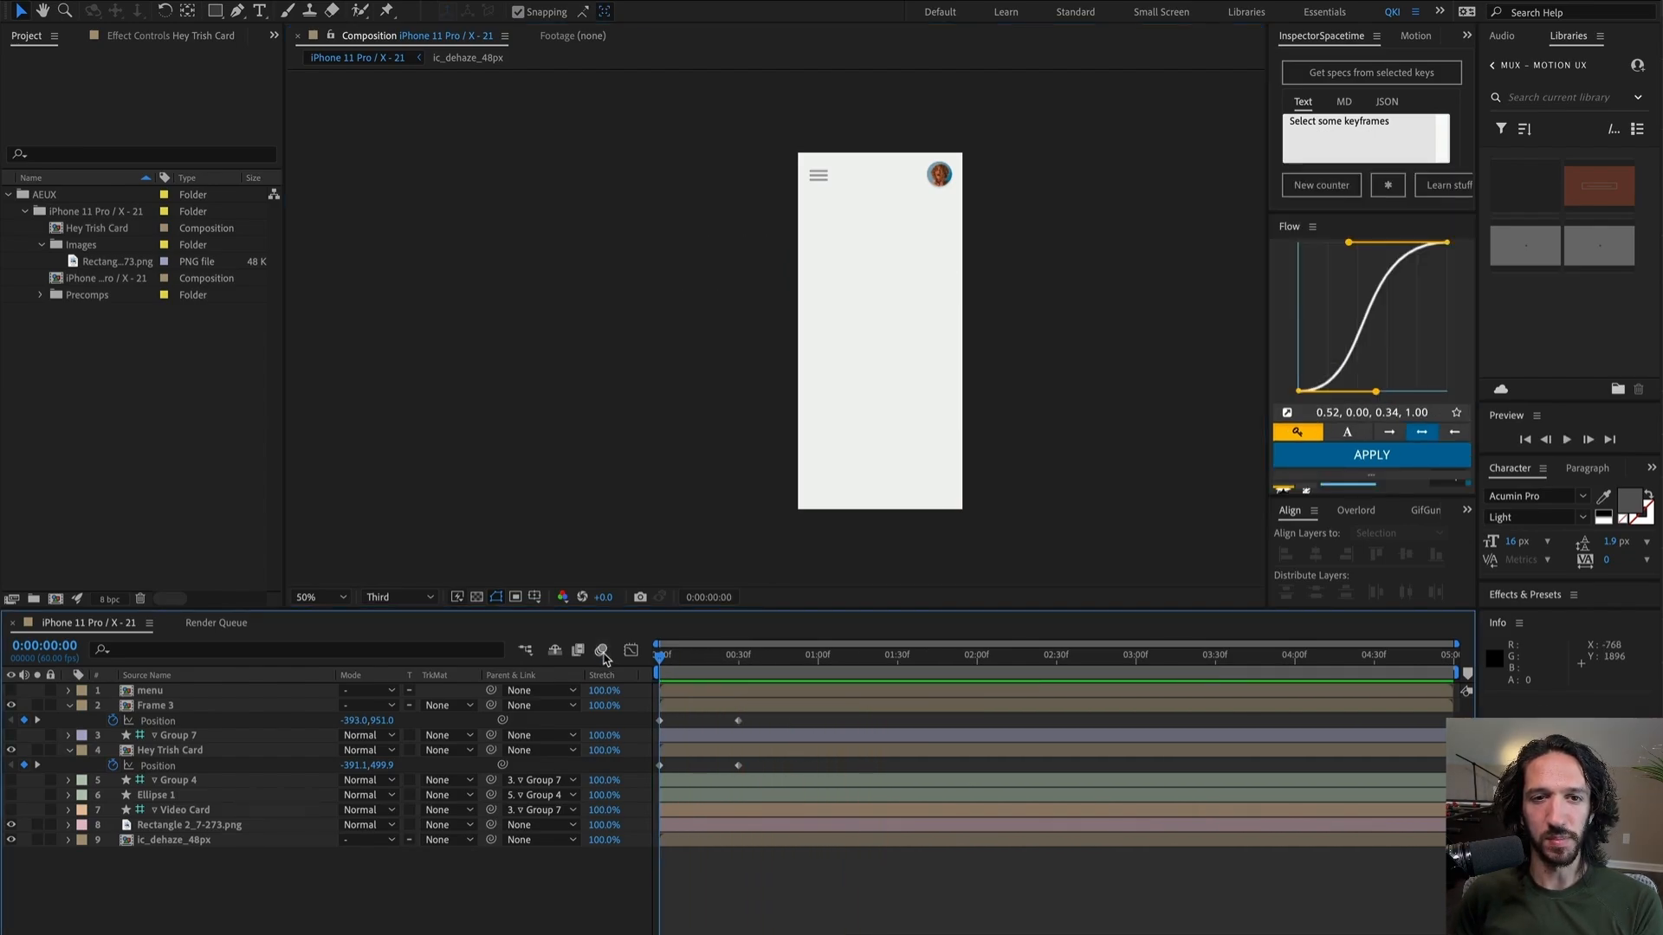
key(space)
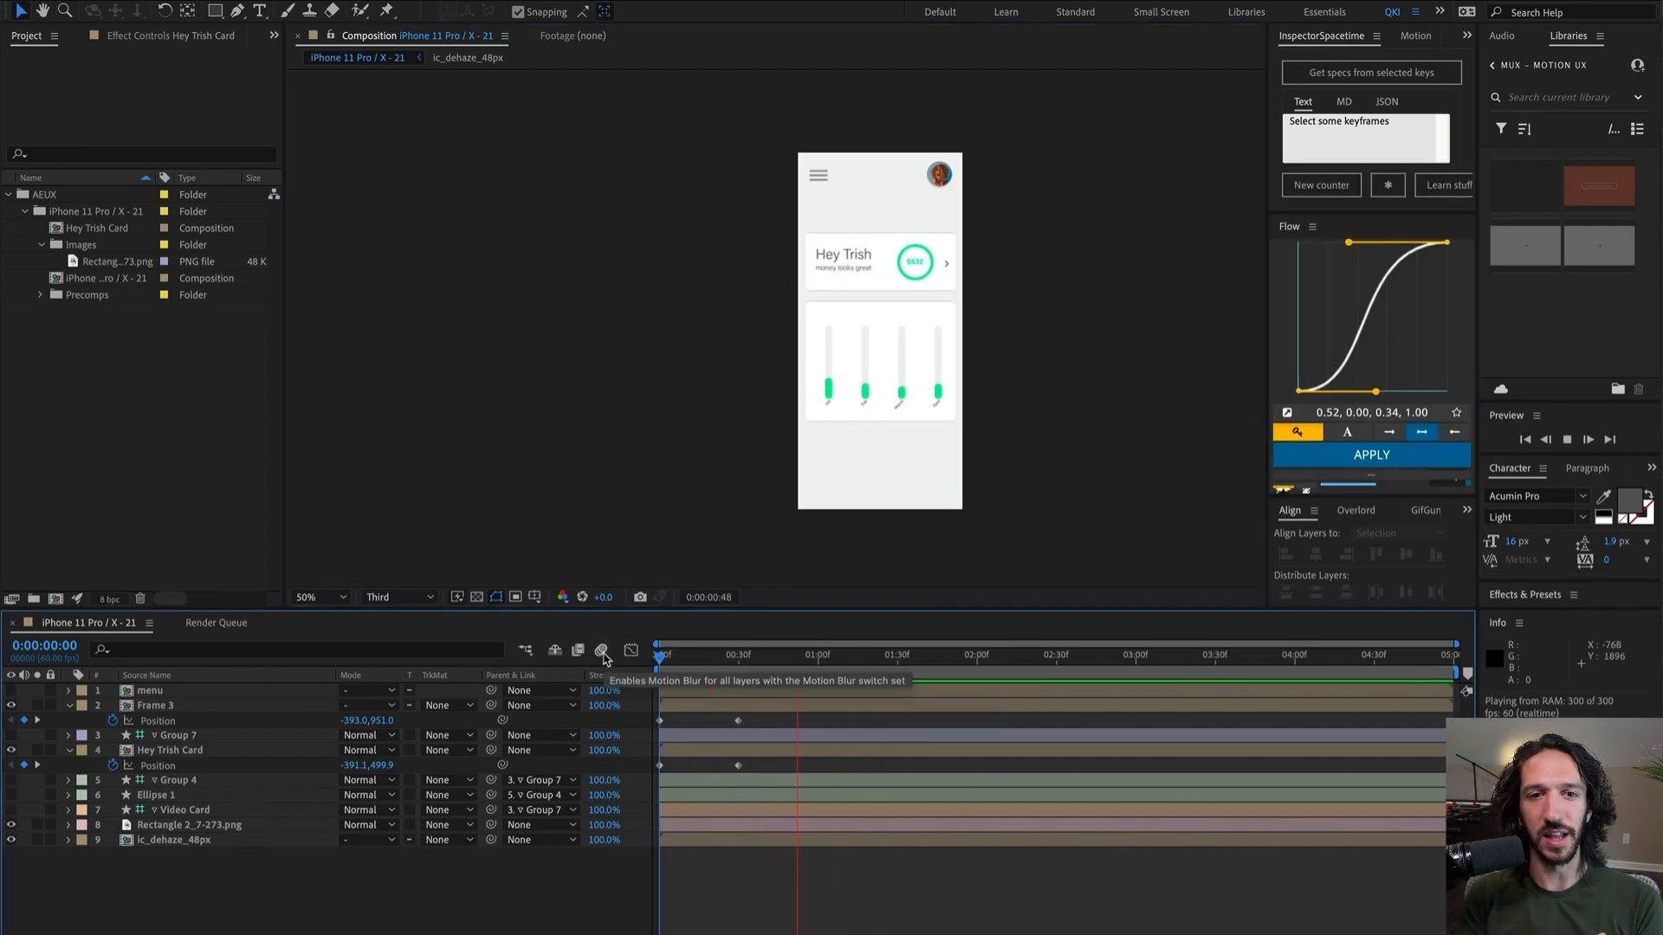
key(space)
key(.)
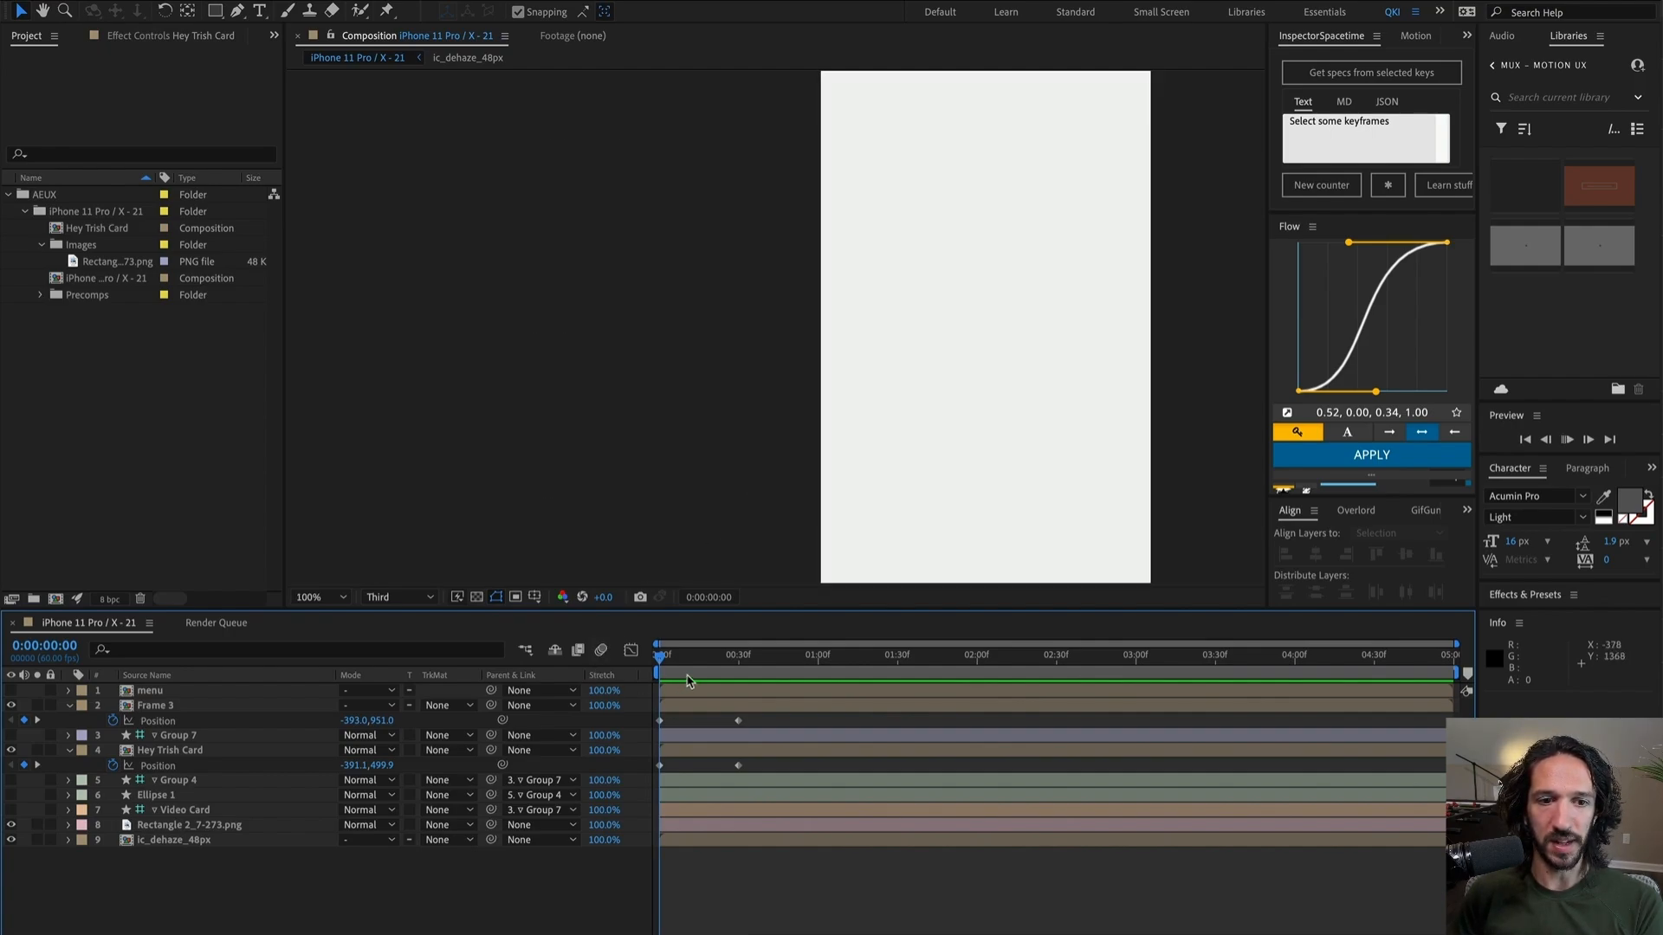
Step: Play and scrub through the opening frames to examine the linear slide-in of both cards
key(space)
key(space)
mouse_move(684, 664)
mouse_down()
mouse_move(741, 665)
mouse_move(688, 669)
mouse_up()
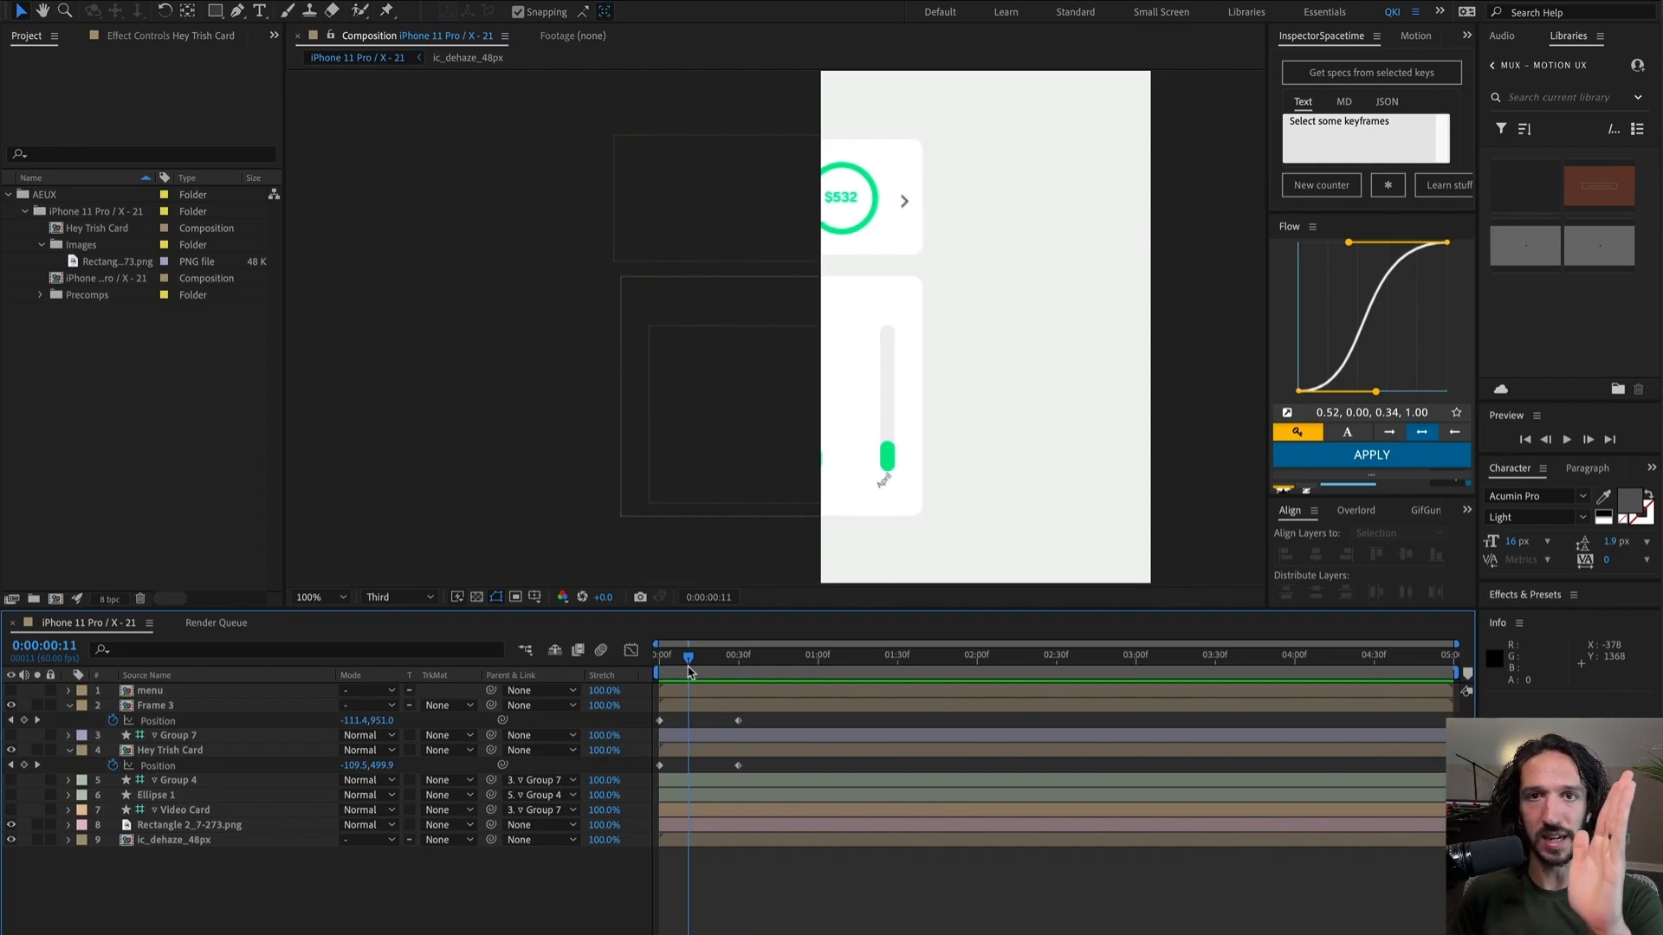
key(space)
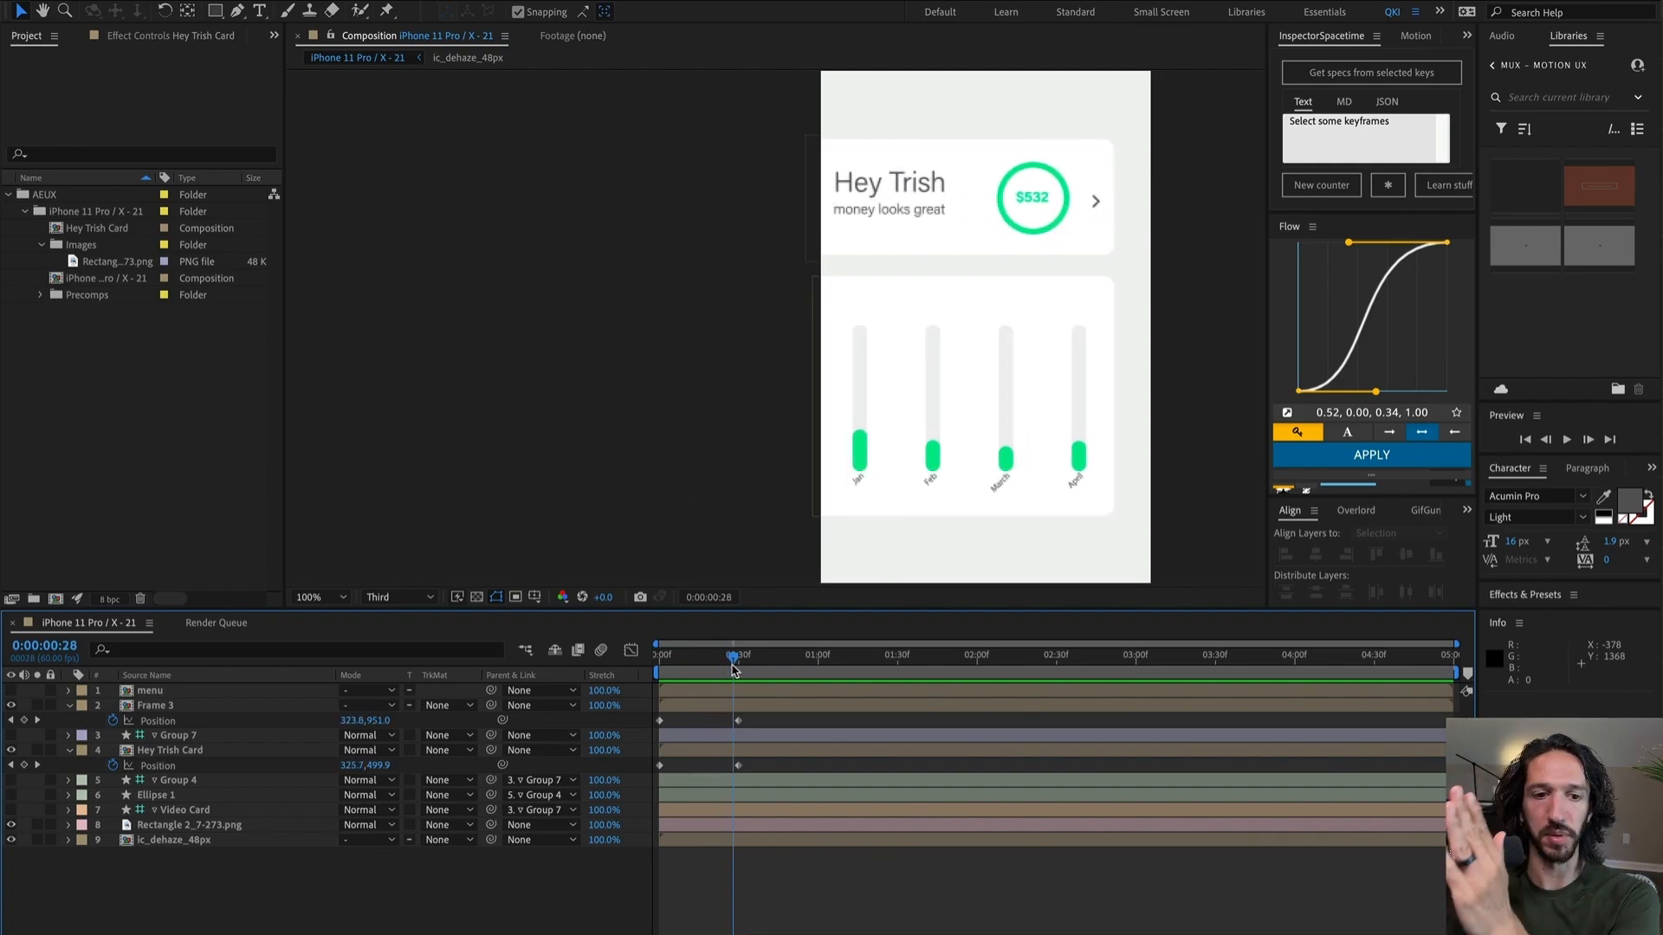
Step: Try moving both layers' end Position keyframes to frame 19 and play back the faster slide-in
drag(770, 716, 709, 768)
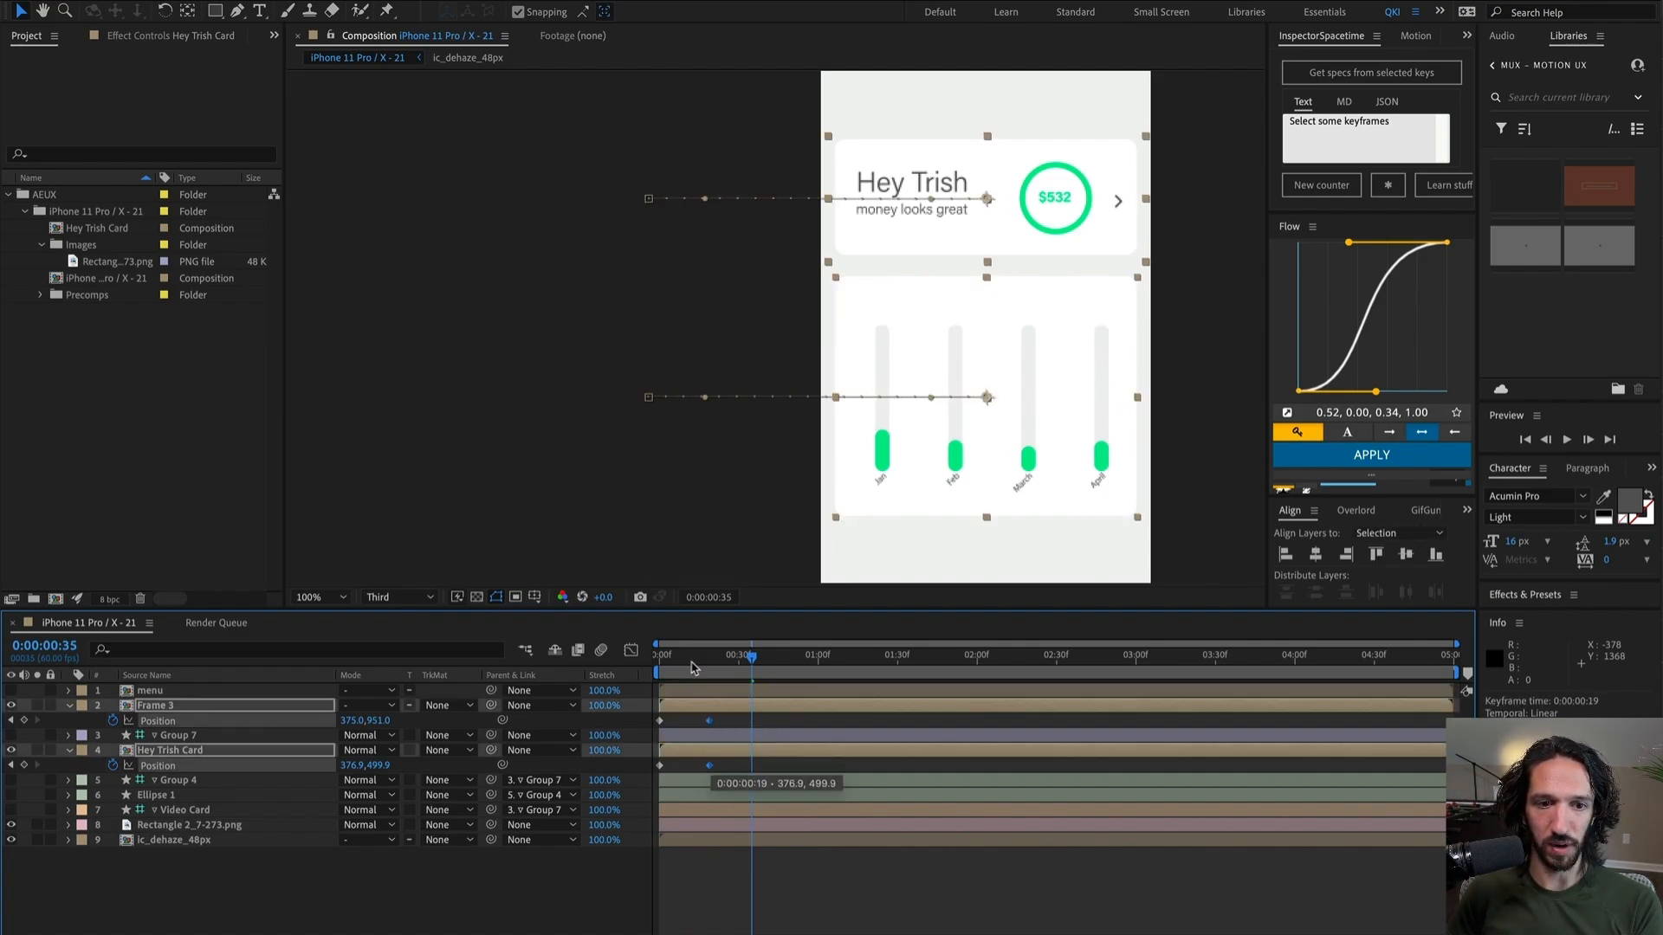
drag(683, 665, 576, 669)
key(space)
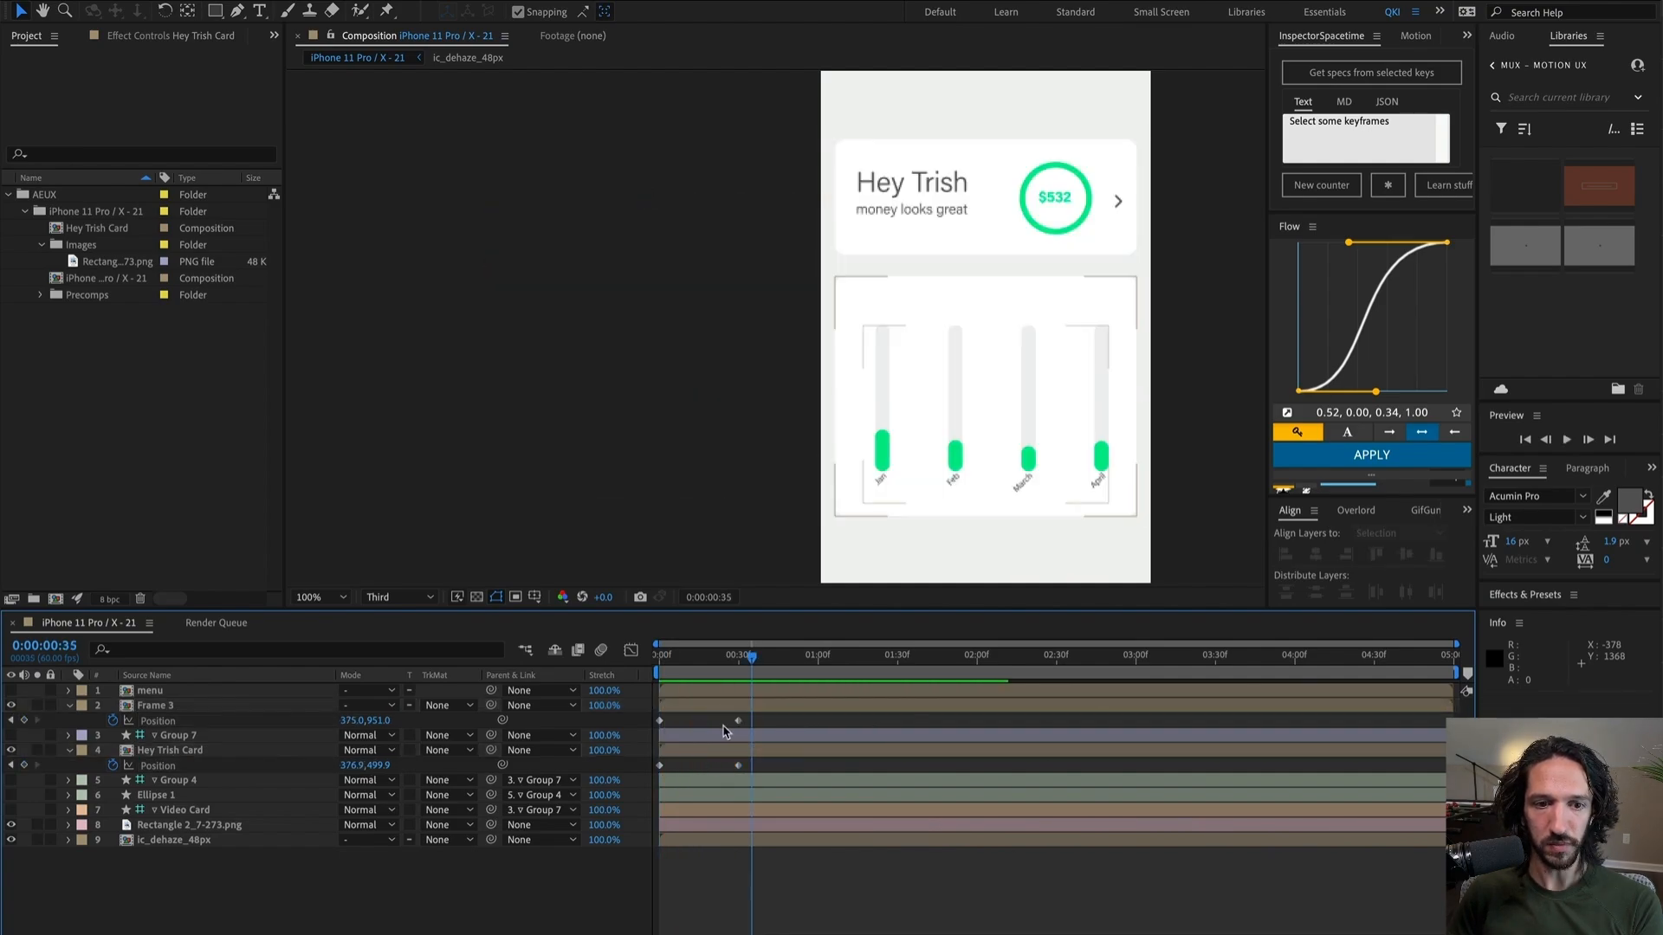
Step: Apply Easy Ease to Frame 3's two Position keyframes and preview the eased motion from the start
drag(762, 717, 620, 727)
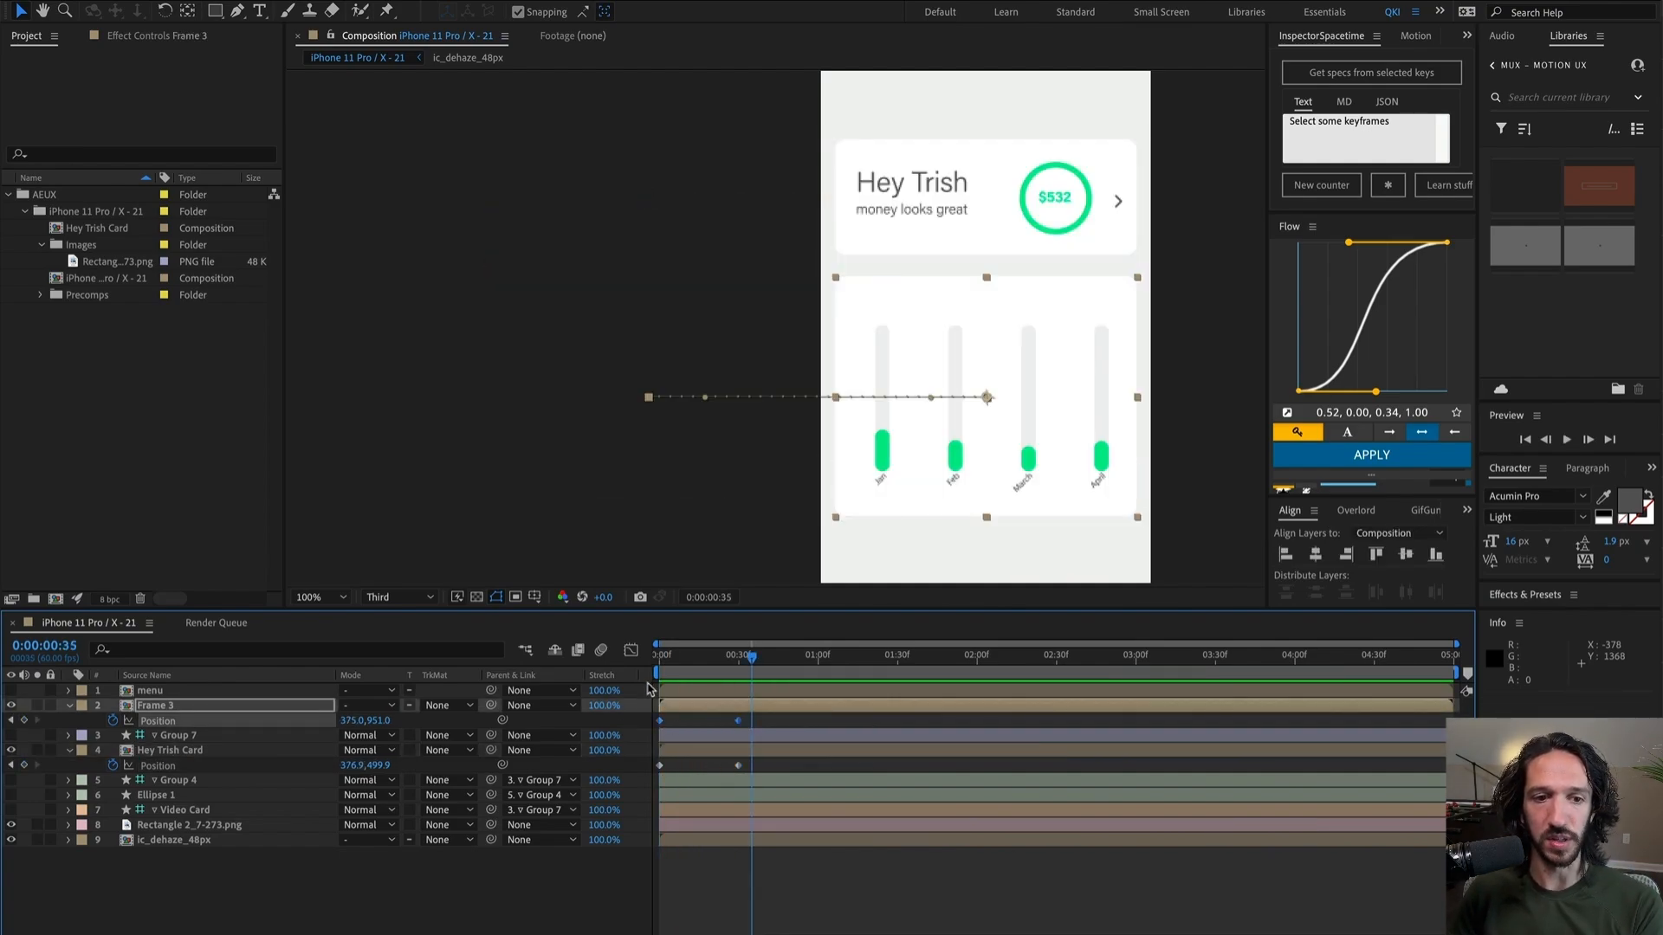
click(778, 719)
drag(762, 725, 650, 716)
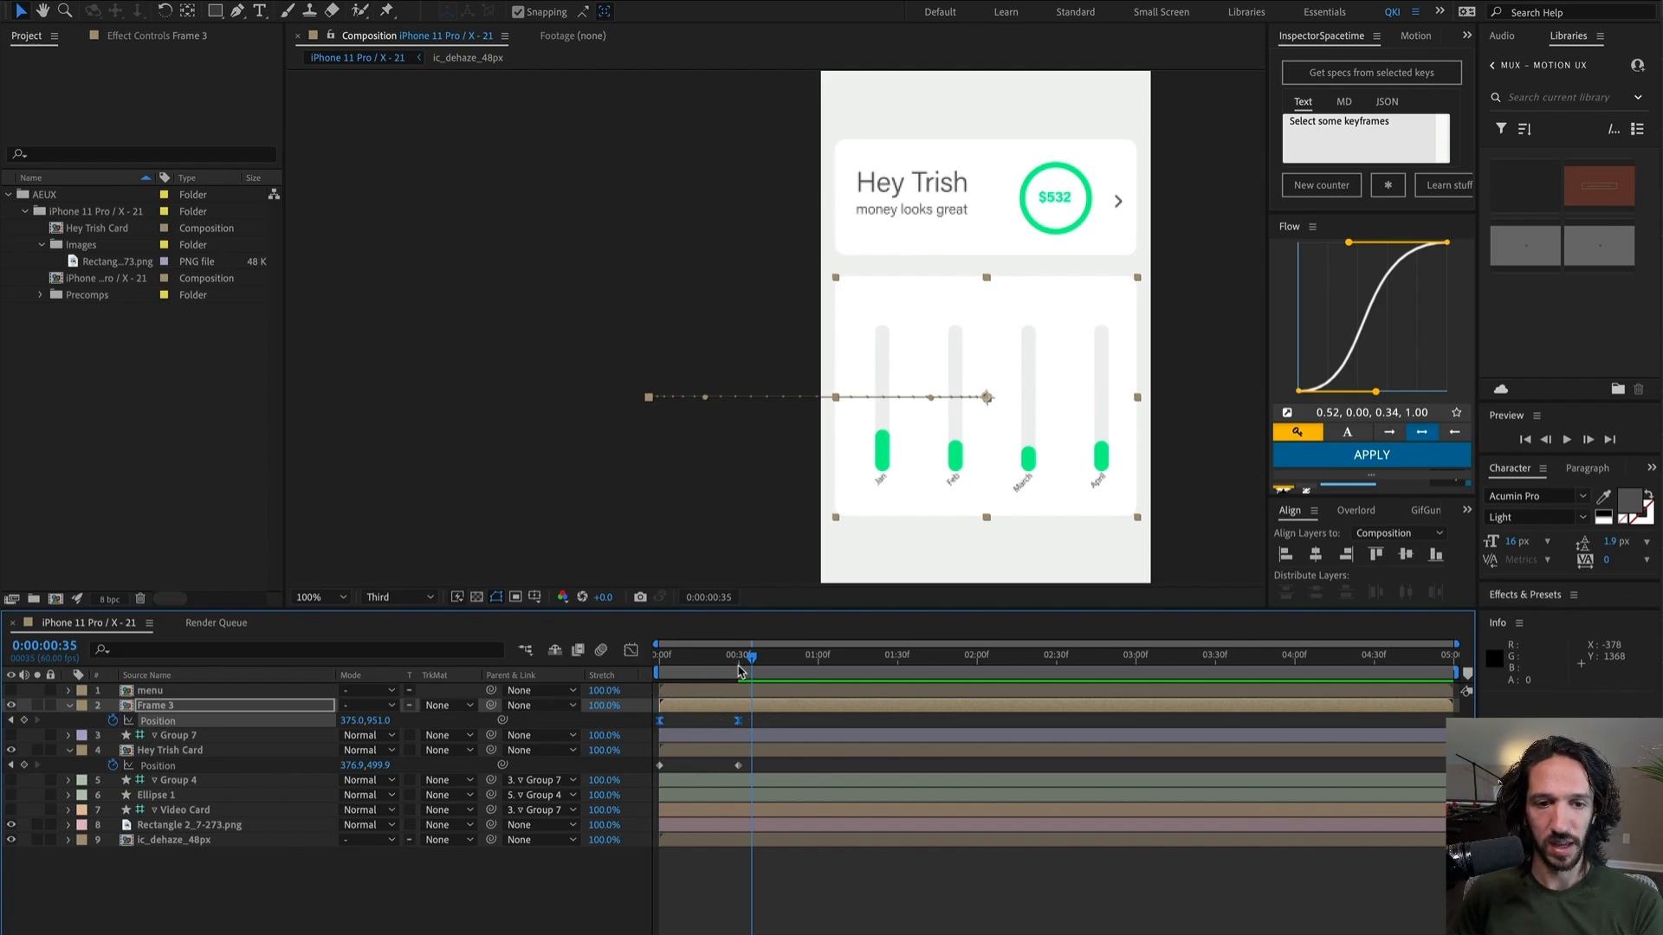
drag(740, 671, 660, 671)
key(space)
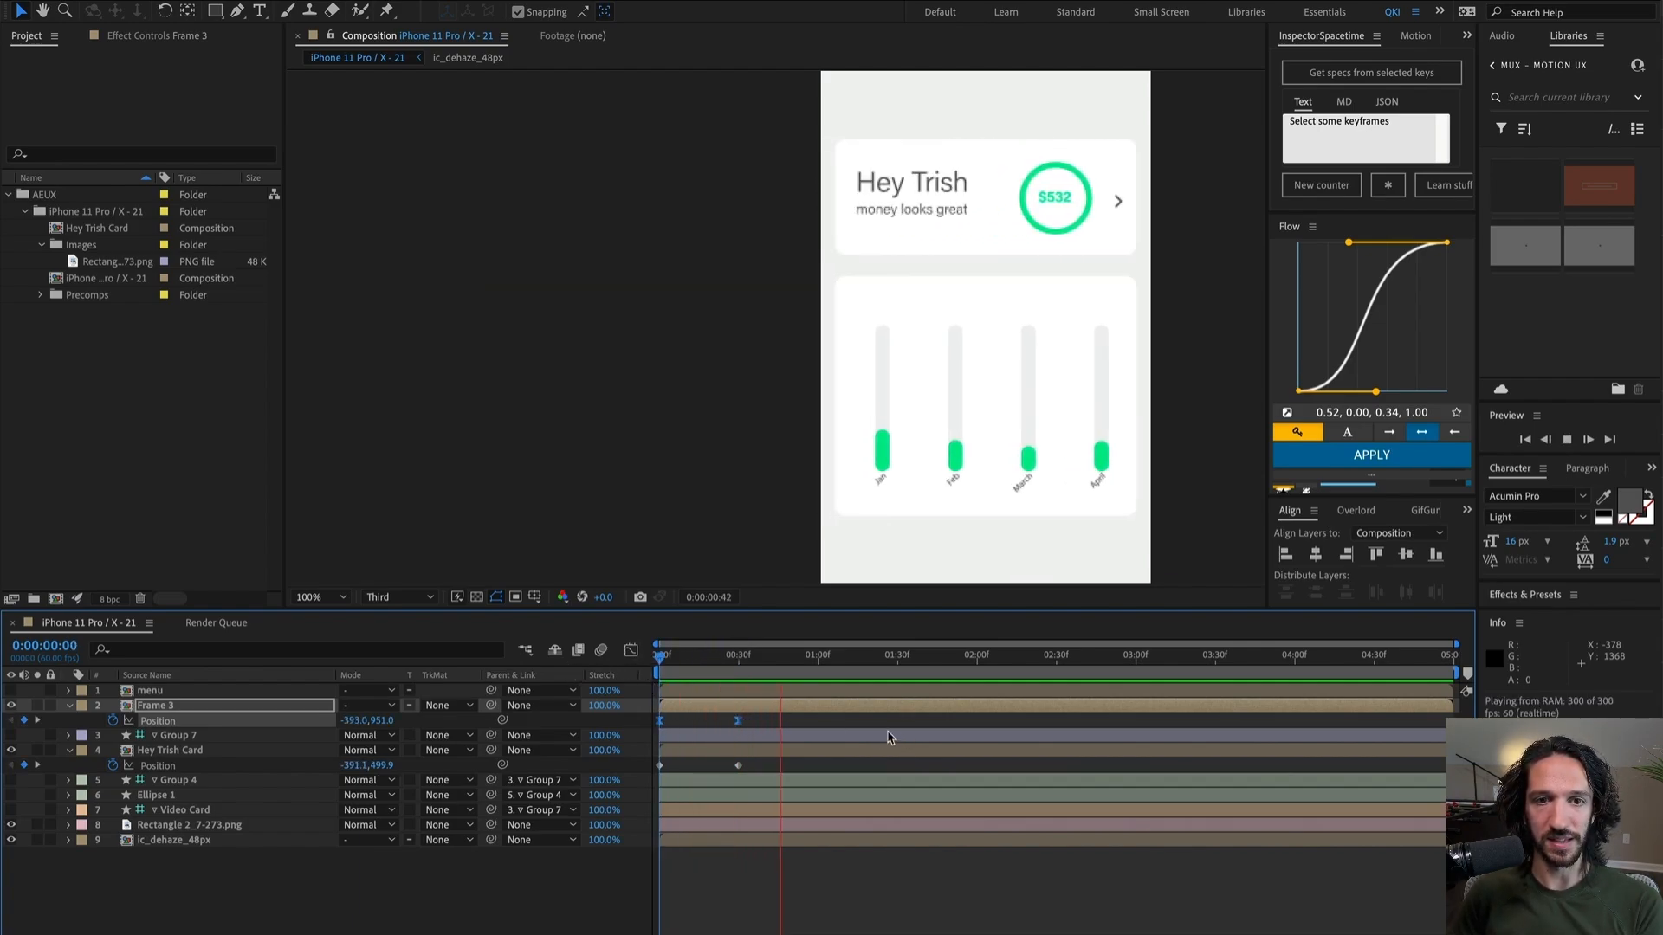
key(space)
Step: Hide the greeting card layer and play and scrub the Frame 3 slide-in on its own
click(11, 750)
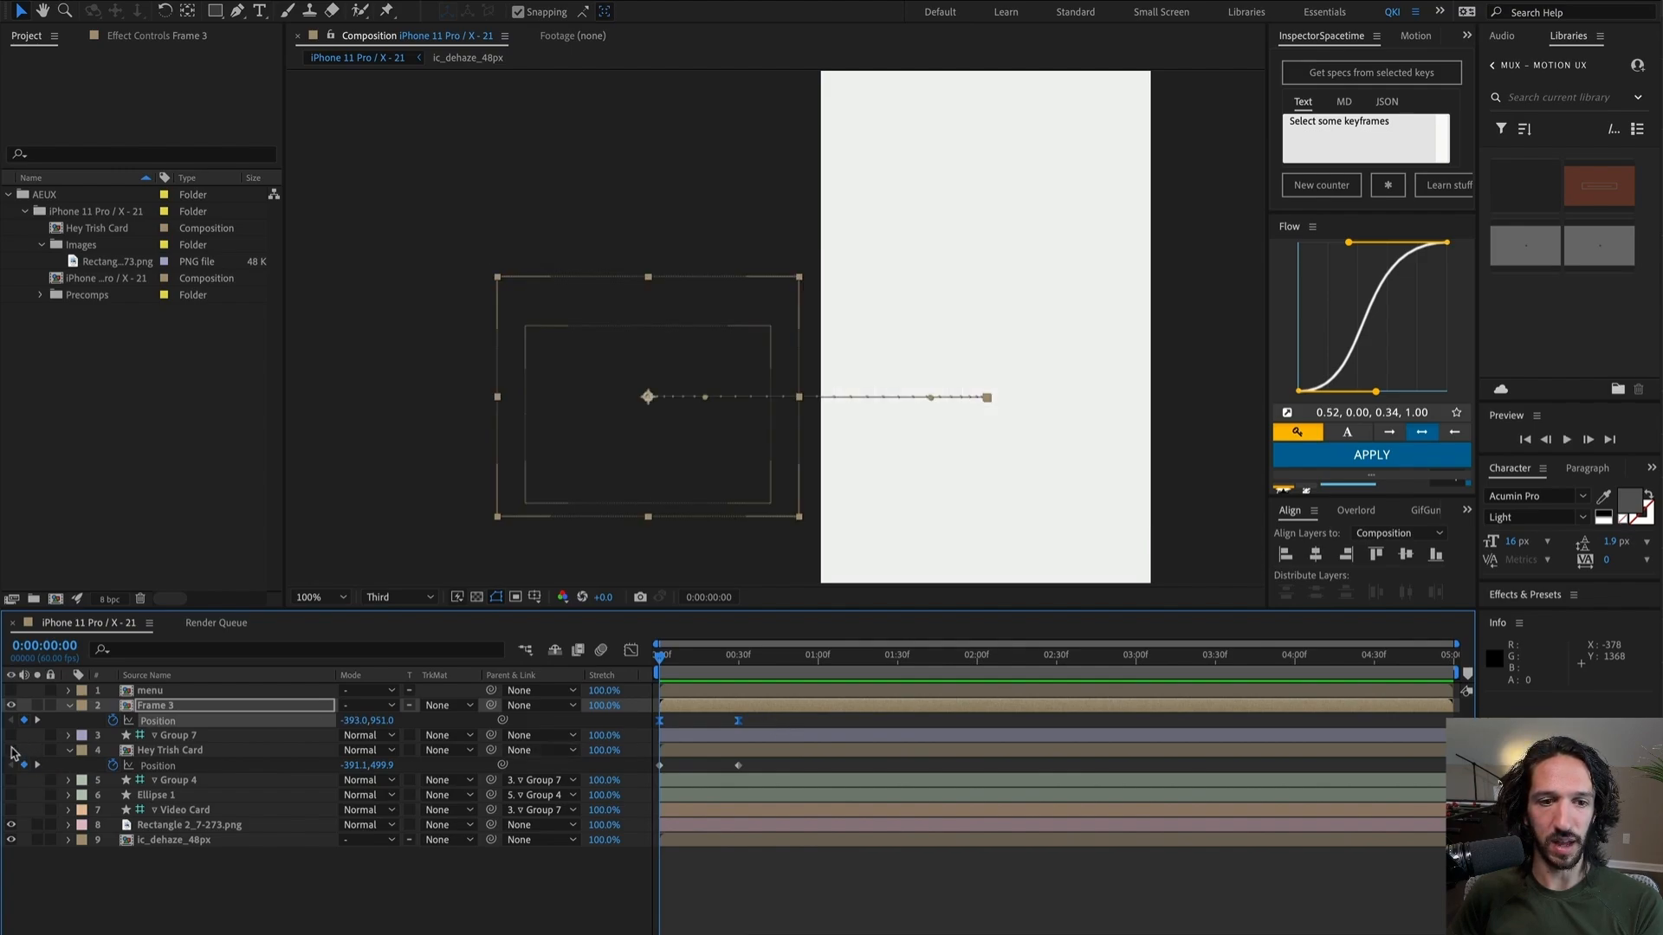
key(space)
key(space)
mouse_move(661, 662)
mouse_down()
mouse_move(745, 665)
mouse_move(680, 678)
mouse_up()
Step: Display the Frame 3 Position curve in the Graph Editor
click(765, 720)
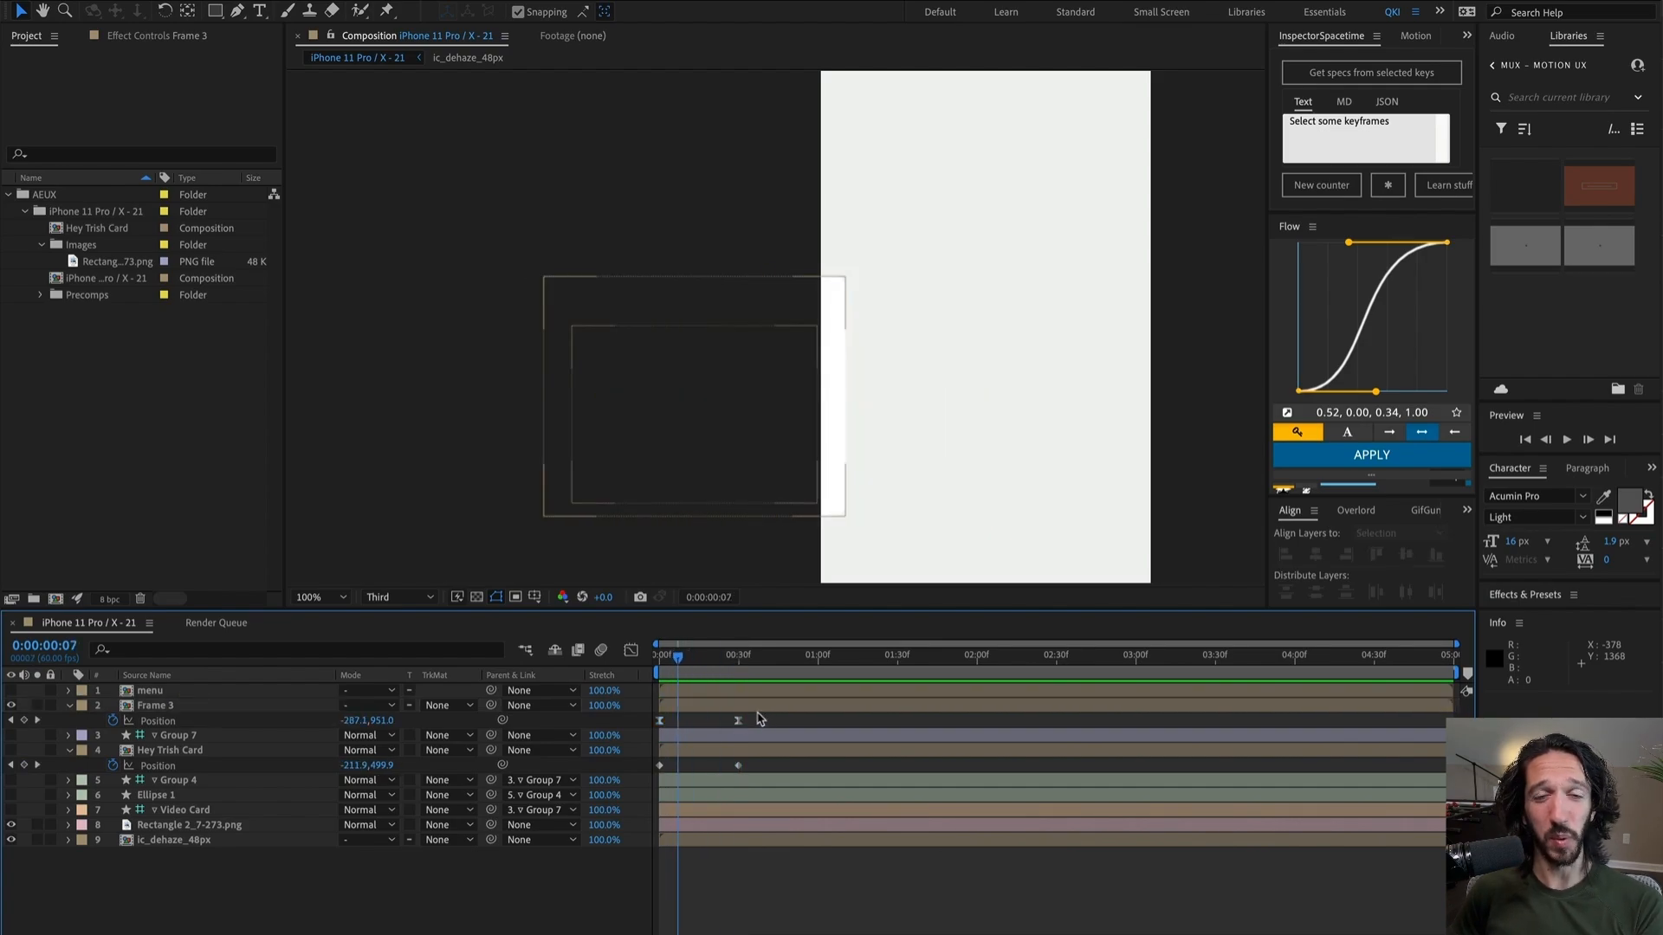
drag(753, 725, 651, 715)
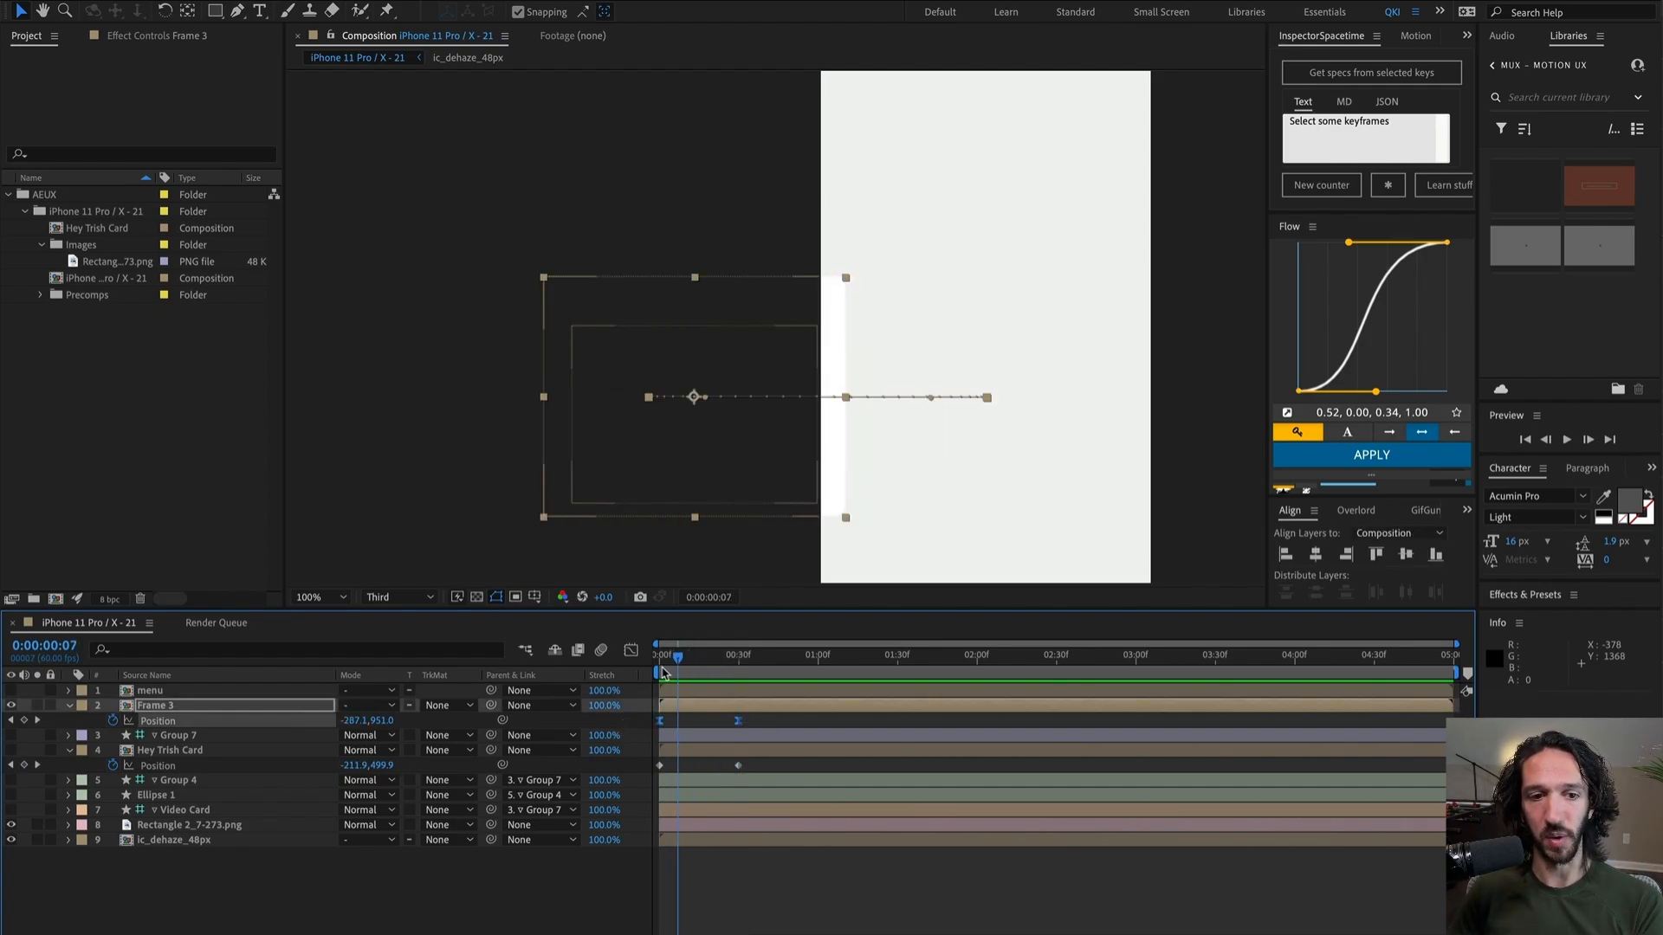
click(632, 651)
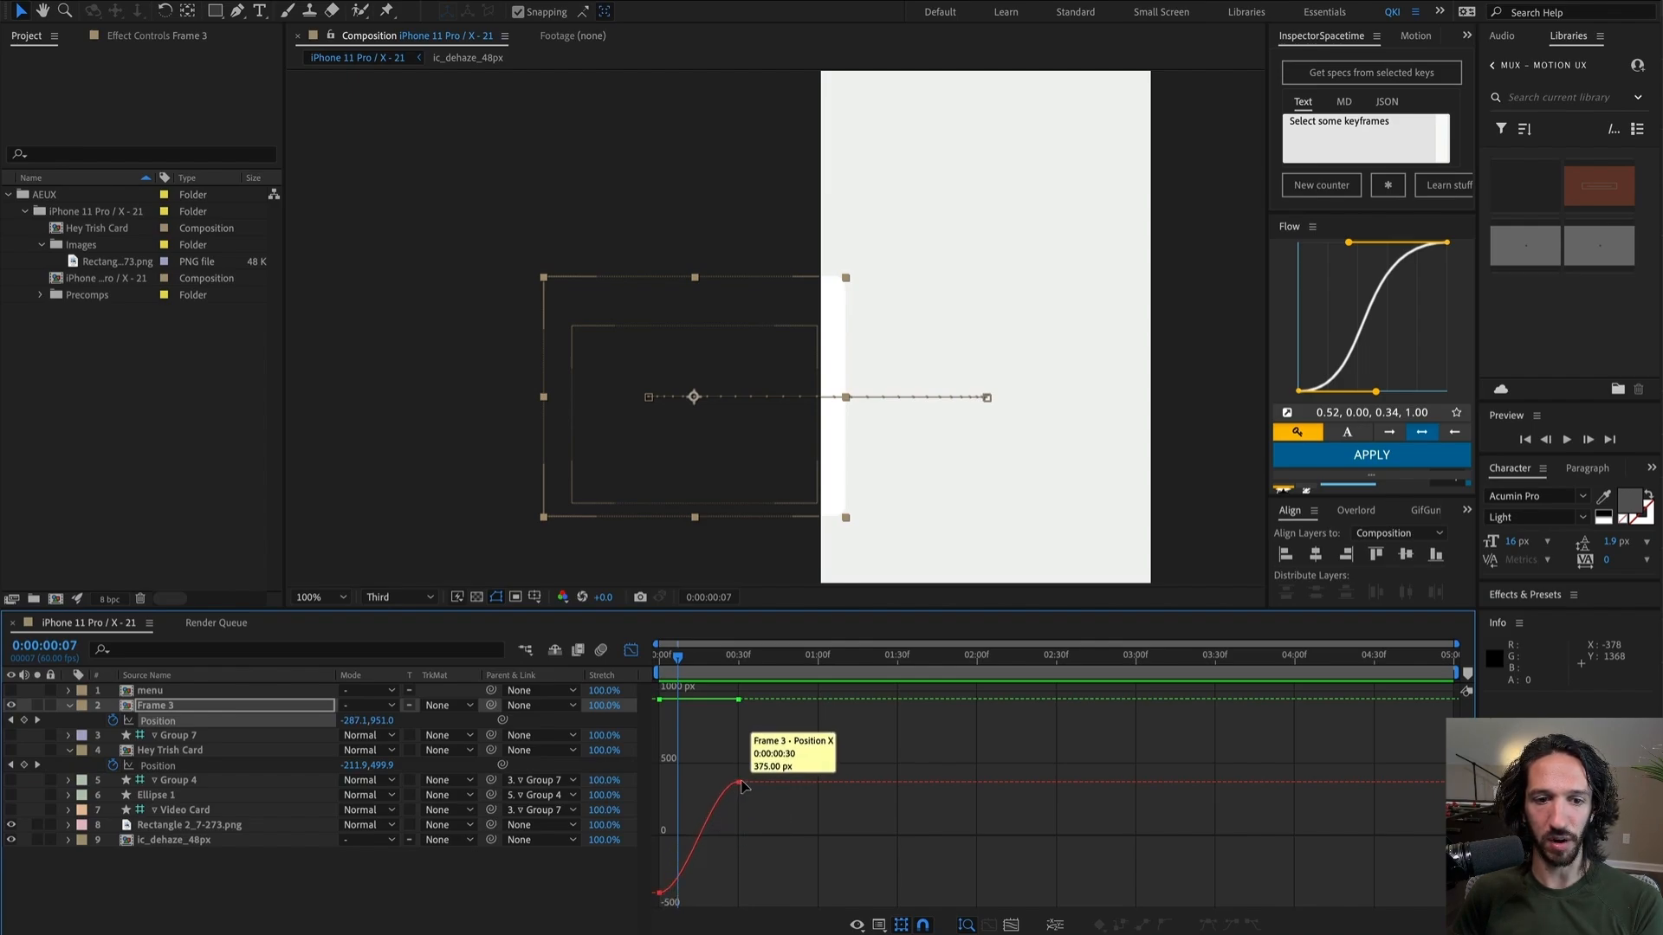
drag(731, 784, 727, 800)
click(231, 709)
click(160, 723)
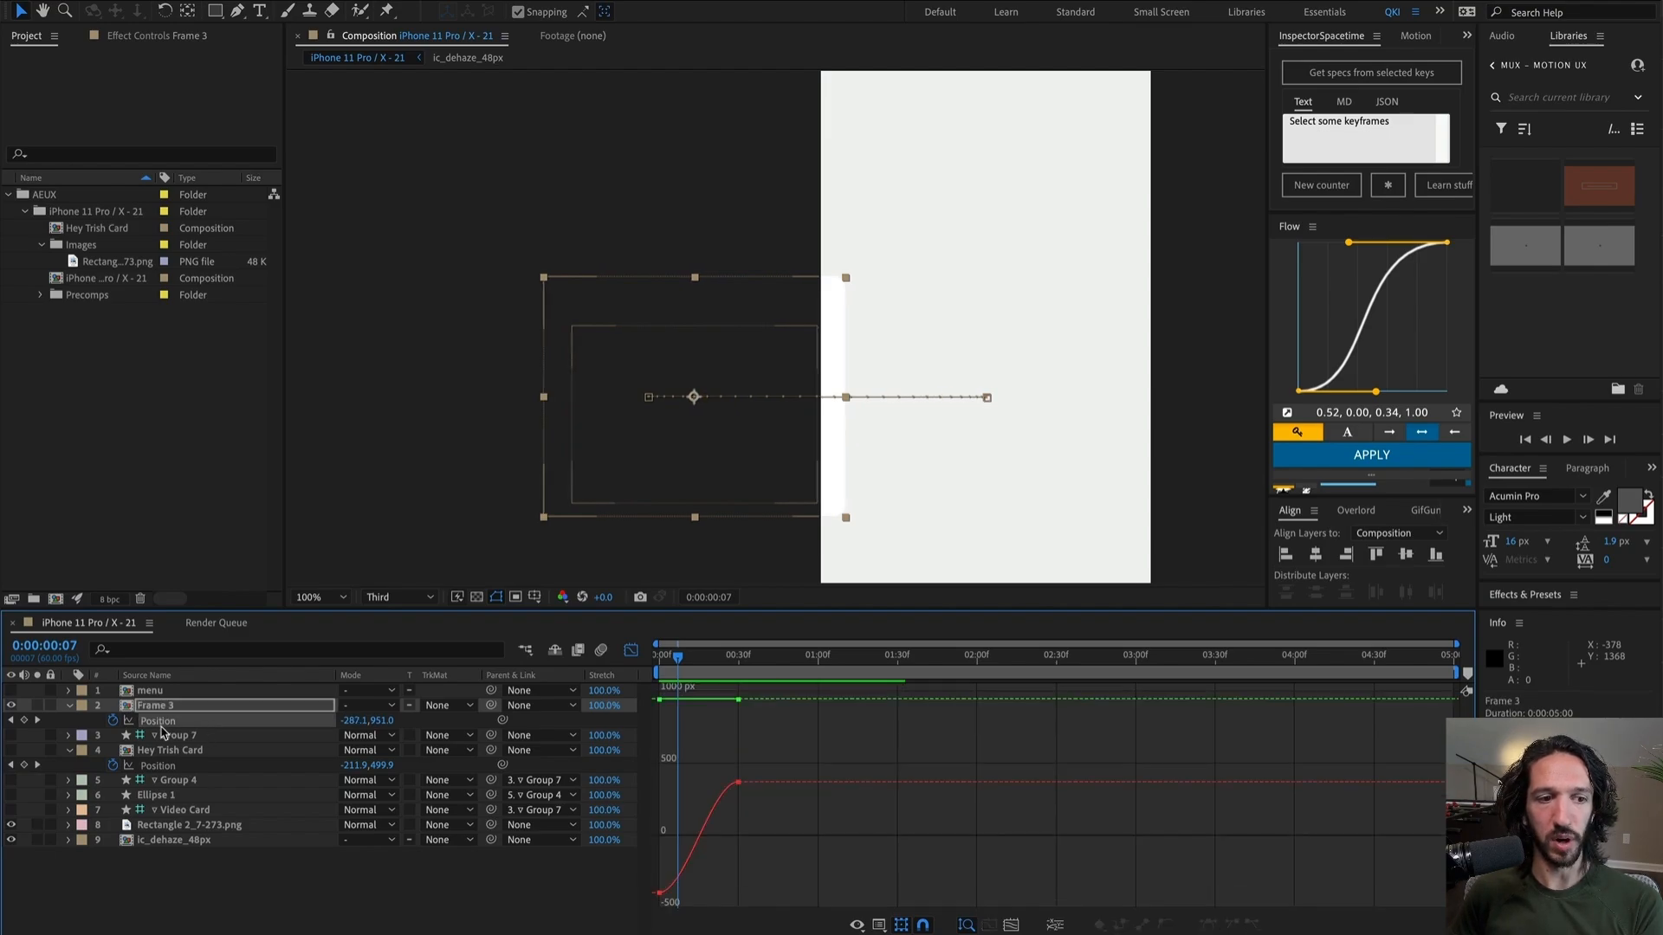
Step: Separate the Position dimensions of the Frame 3 and greeting card layers into X and Y
right_click(160, 724)
click(247, 782)
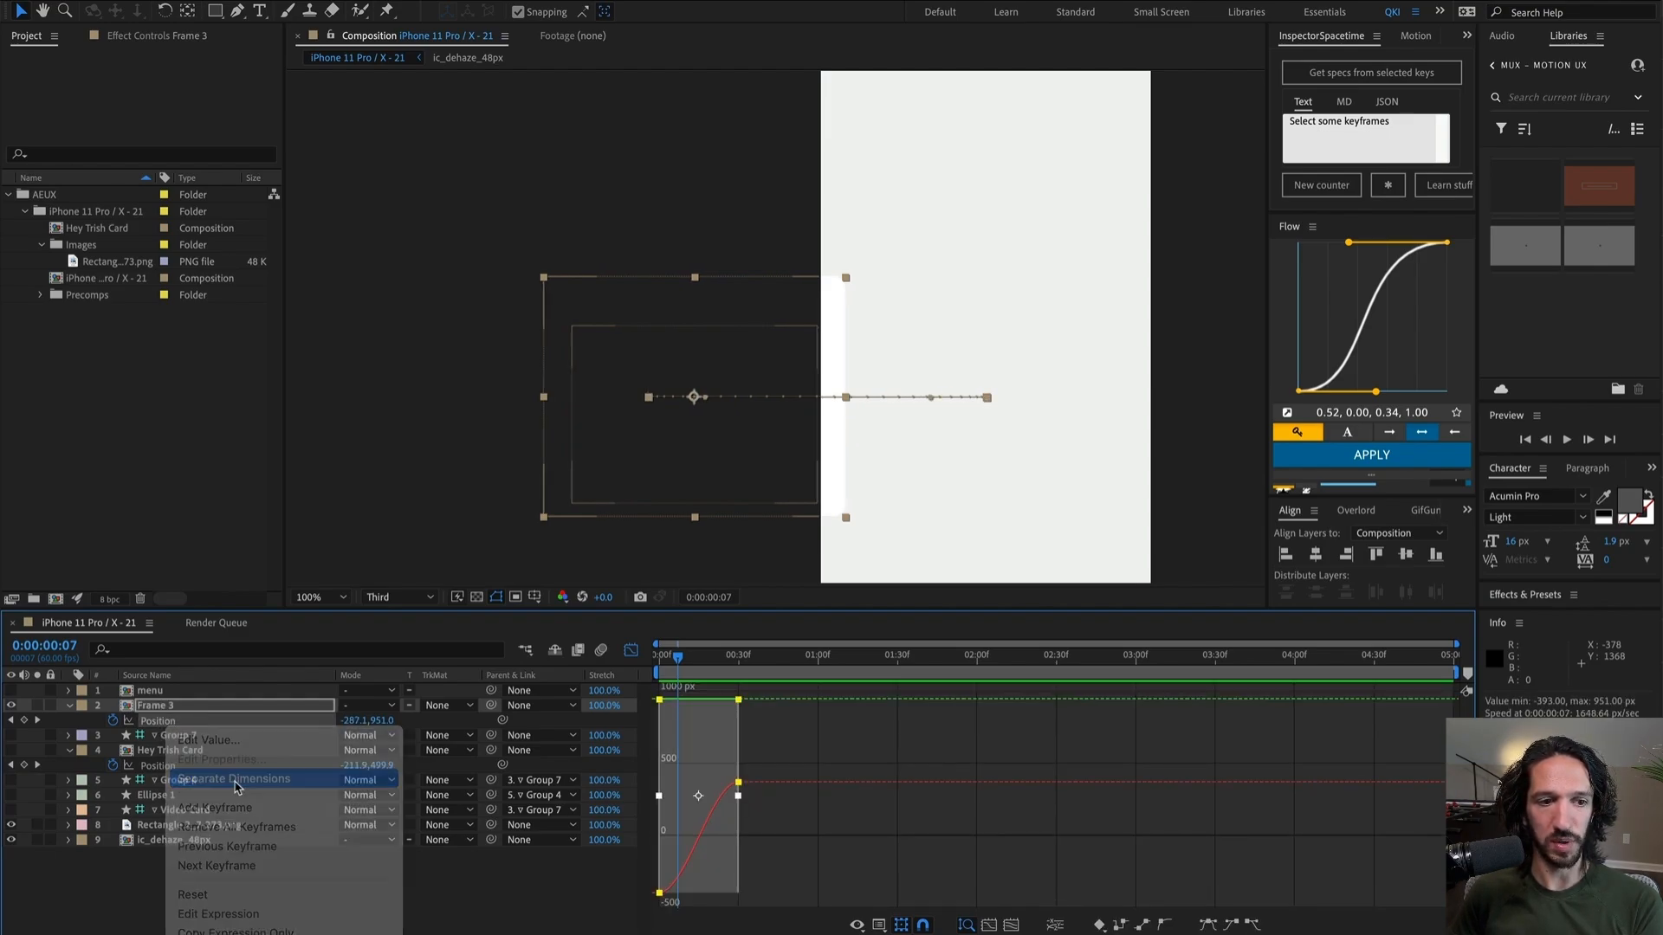
click(164, 783)
click(181, 708)
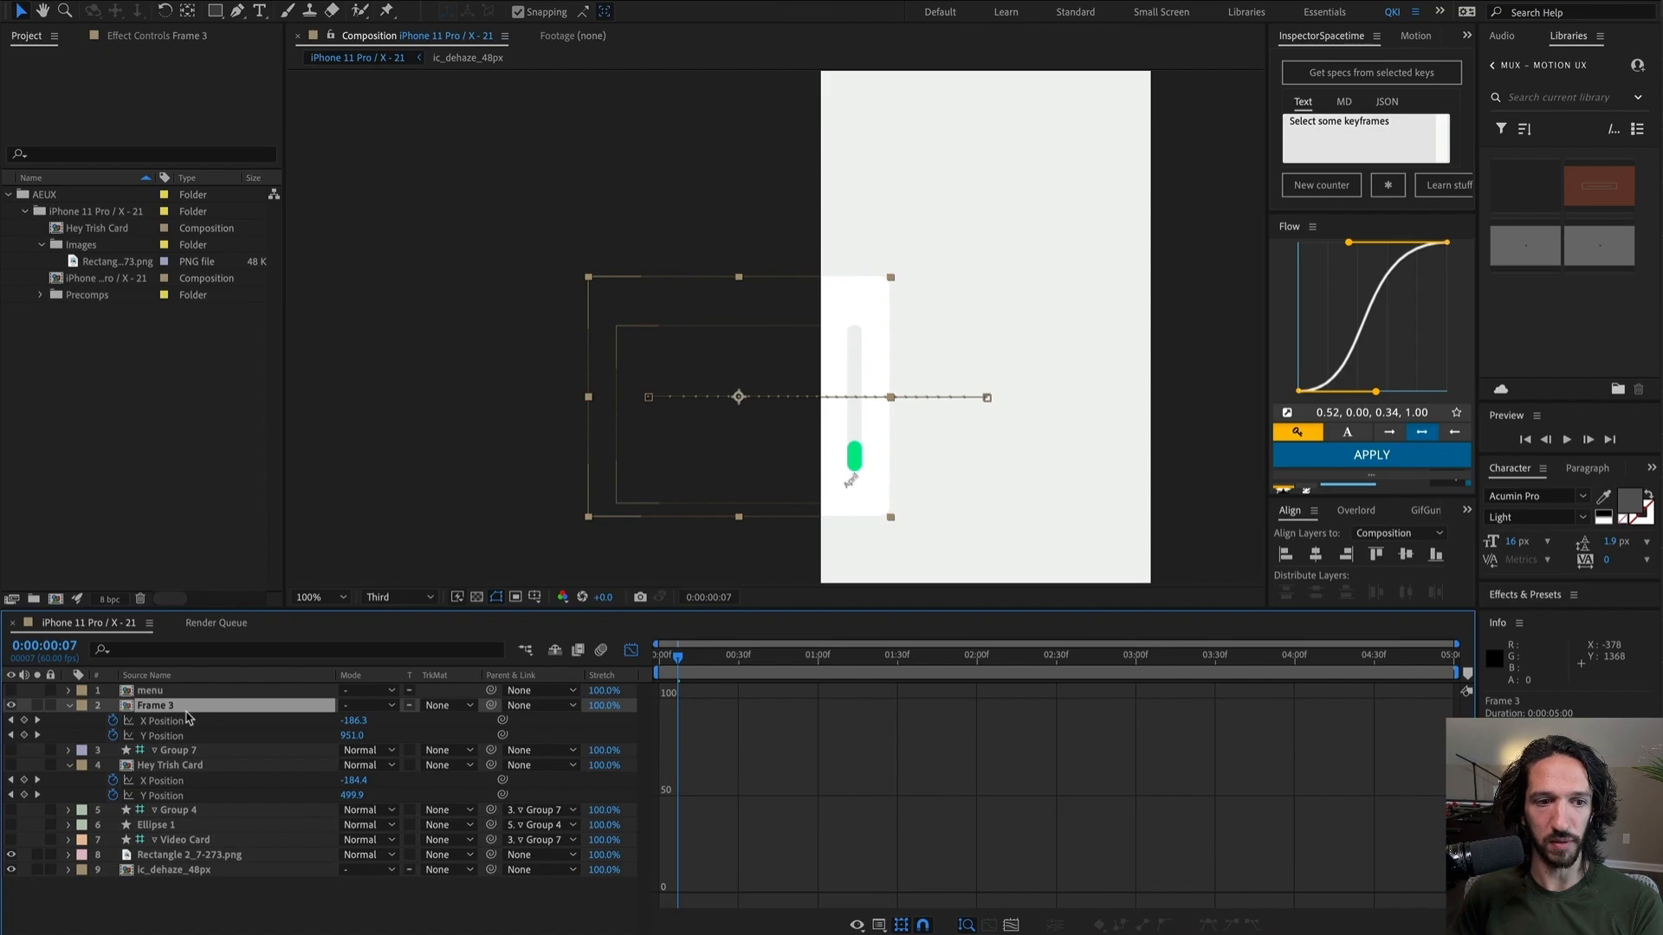
Step: Reshape Frame 3's X Position curve with a steep start and an end handle reaching to about frame 8, and preview it
click(161, 722)
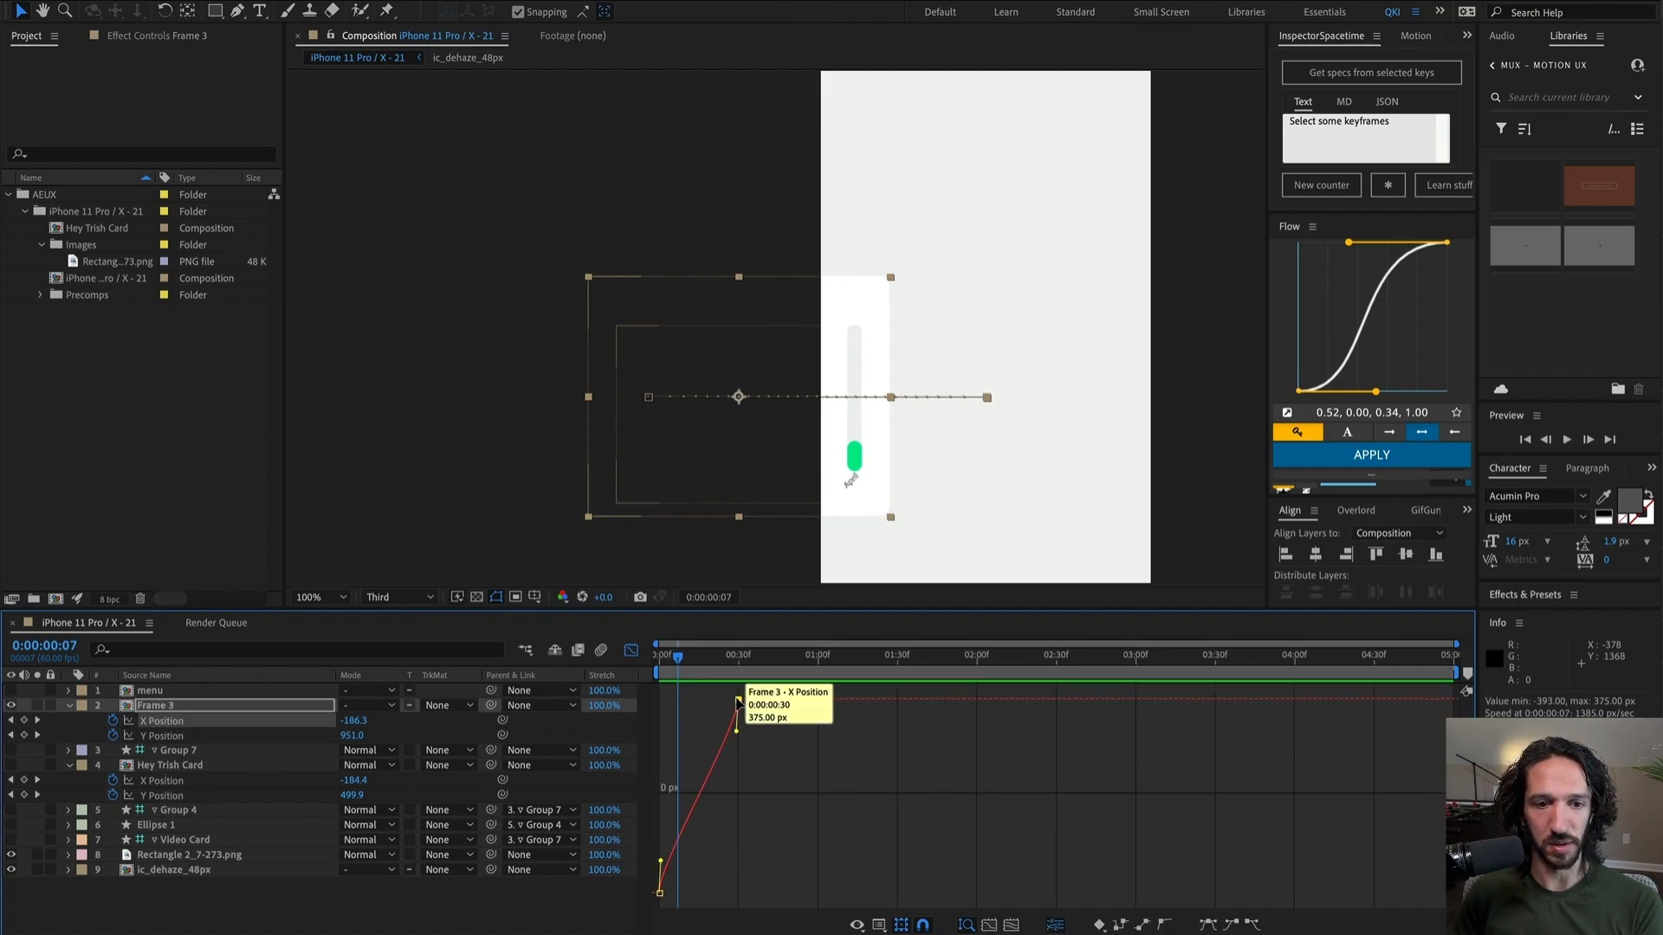
click(739, 730)
drag(724, 732, 680, 732)
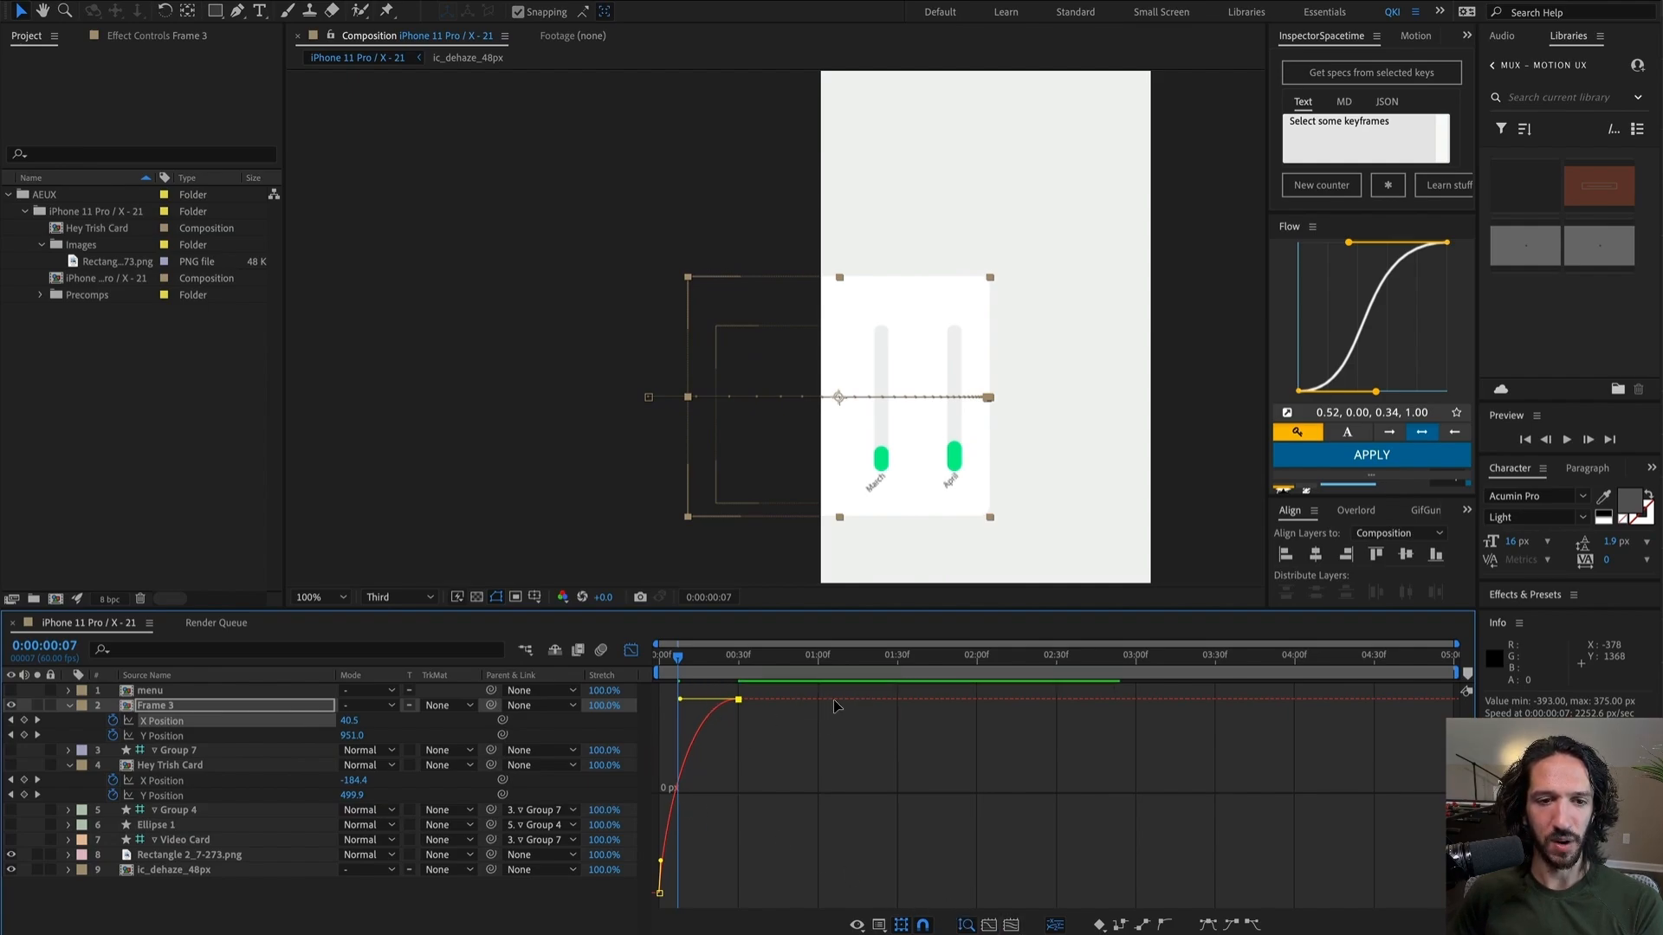
click(989, 925)
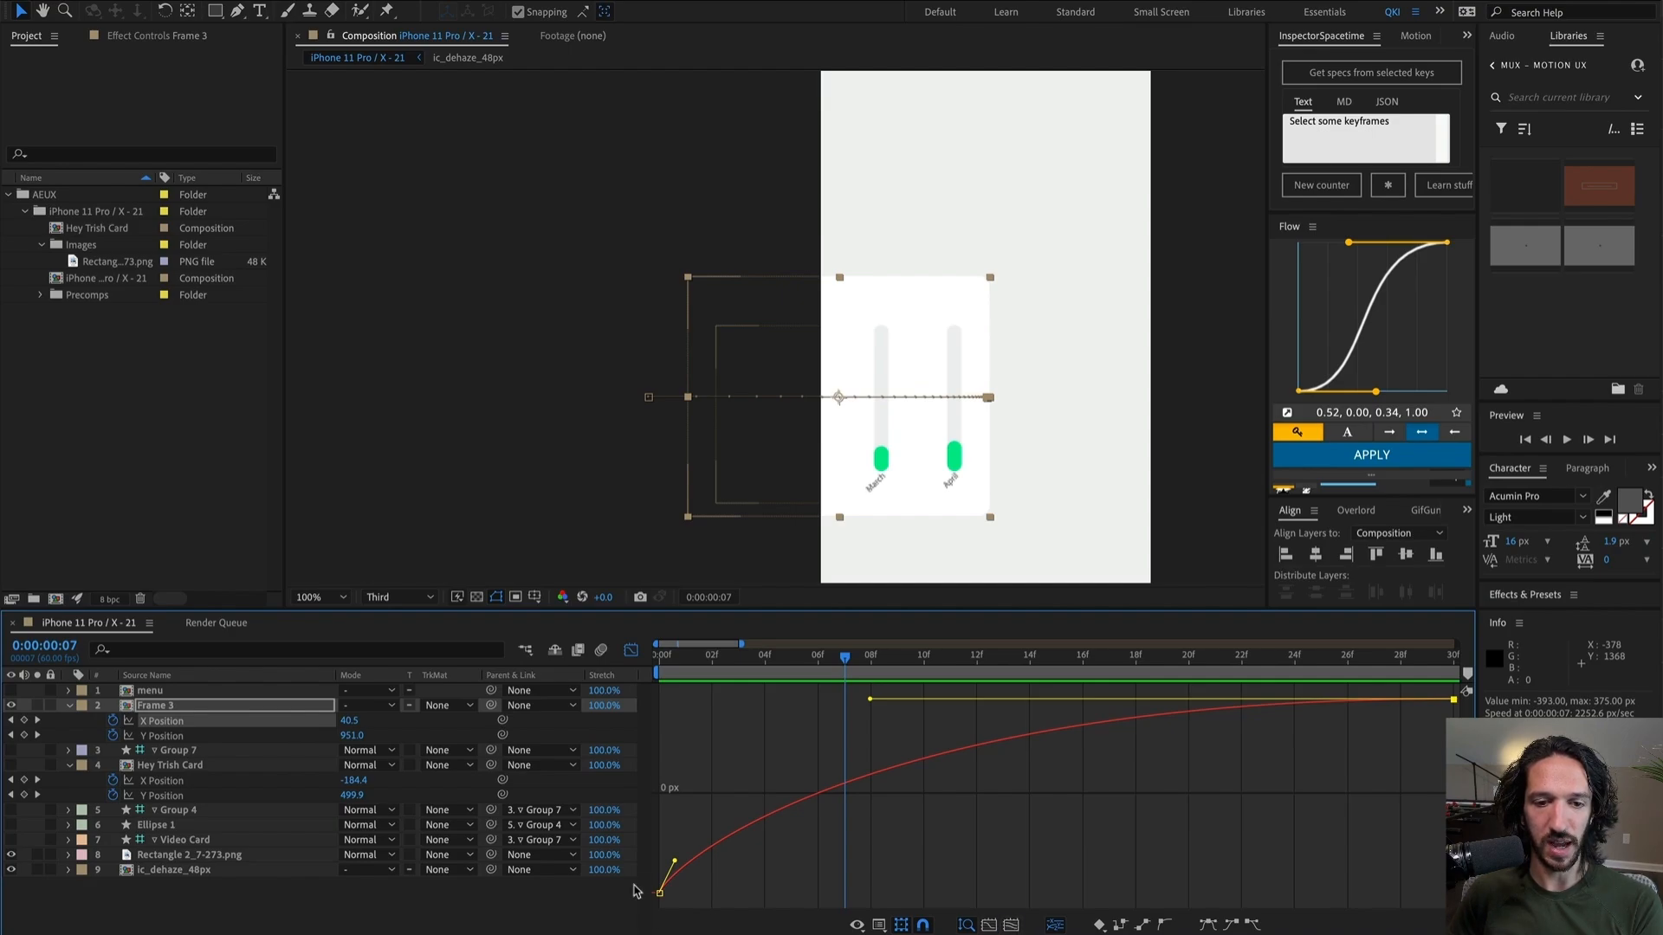
drag(676, 854, 675, 760)
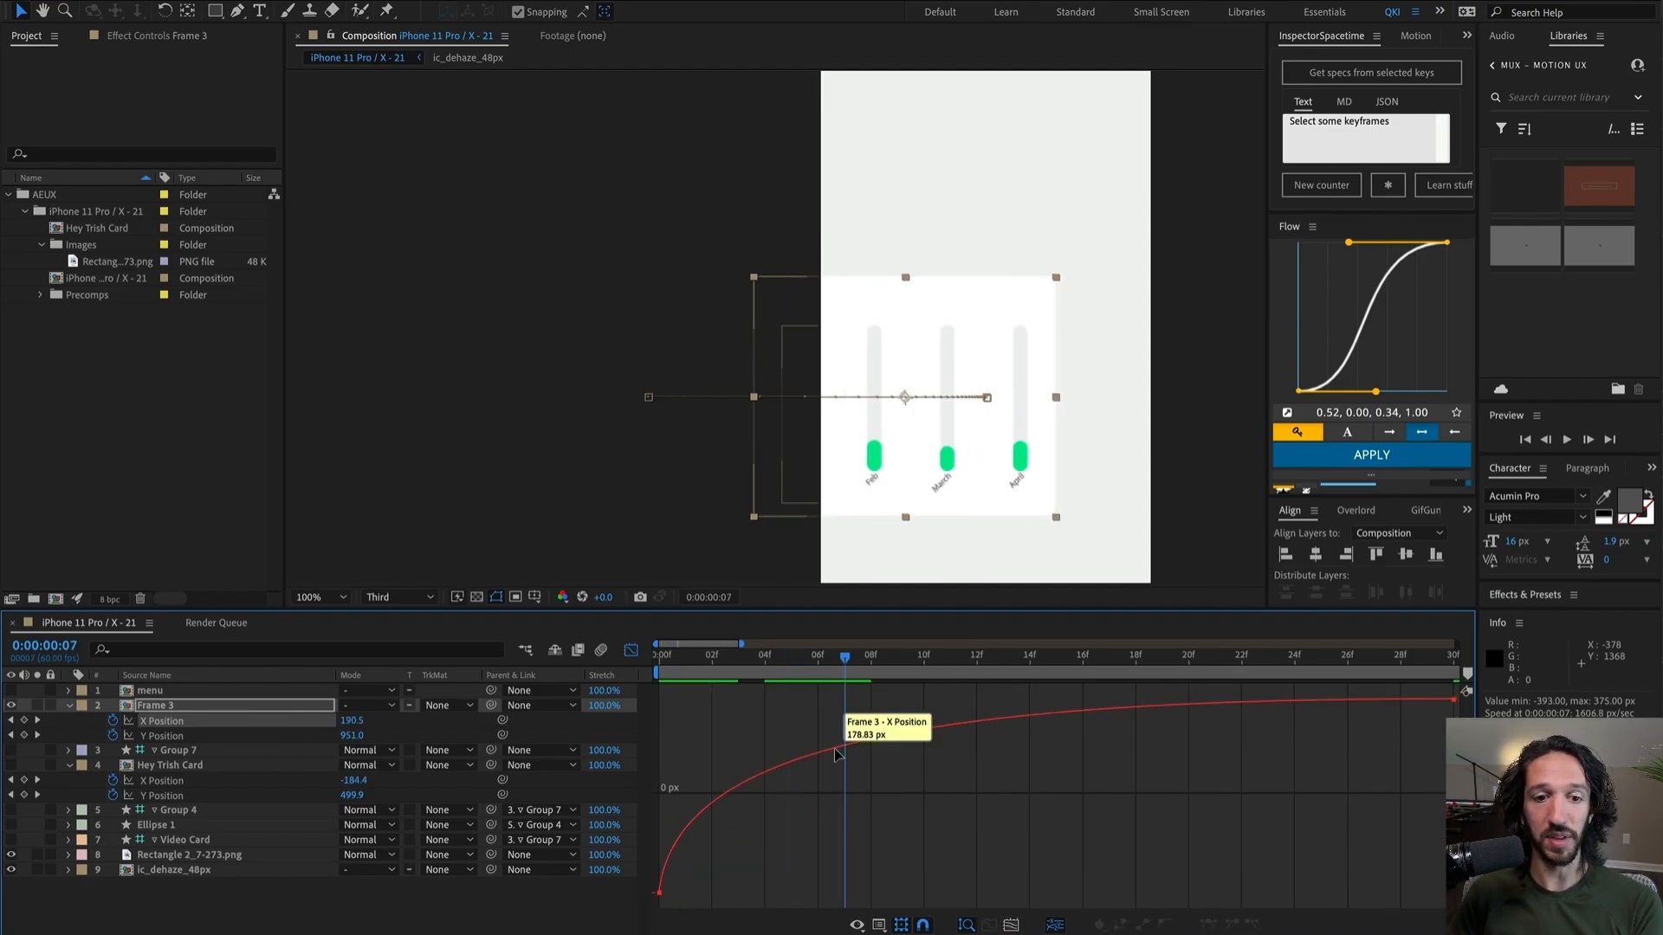
click(872, 730)
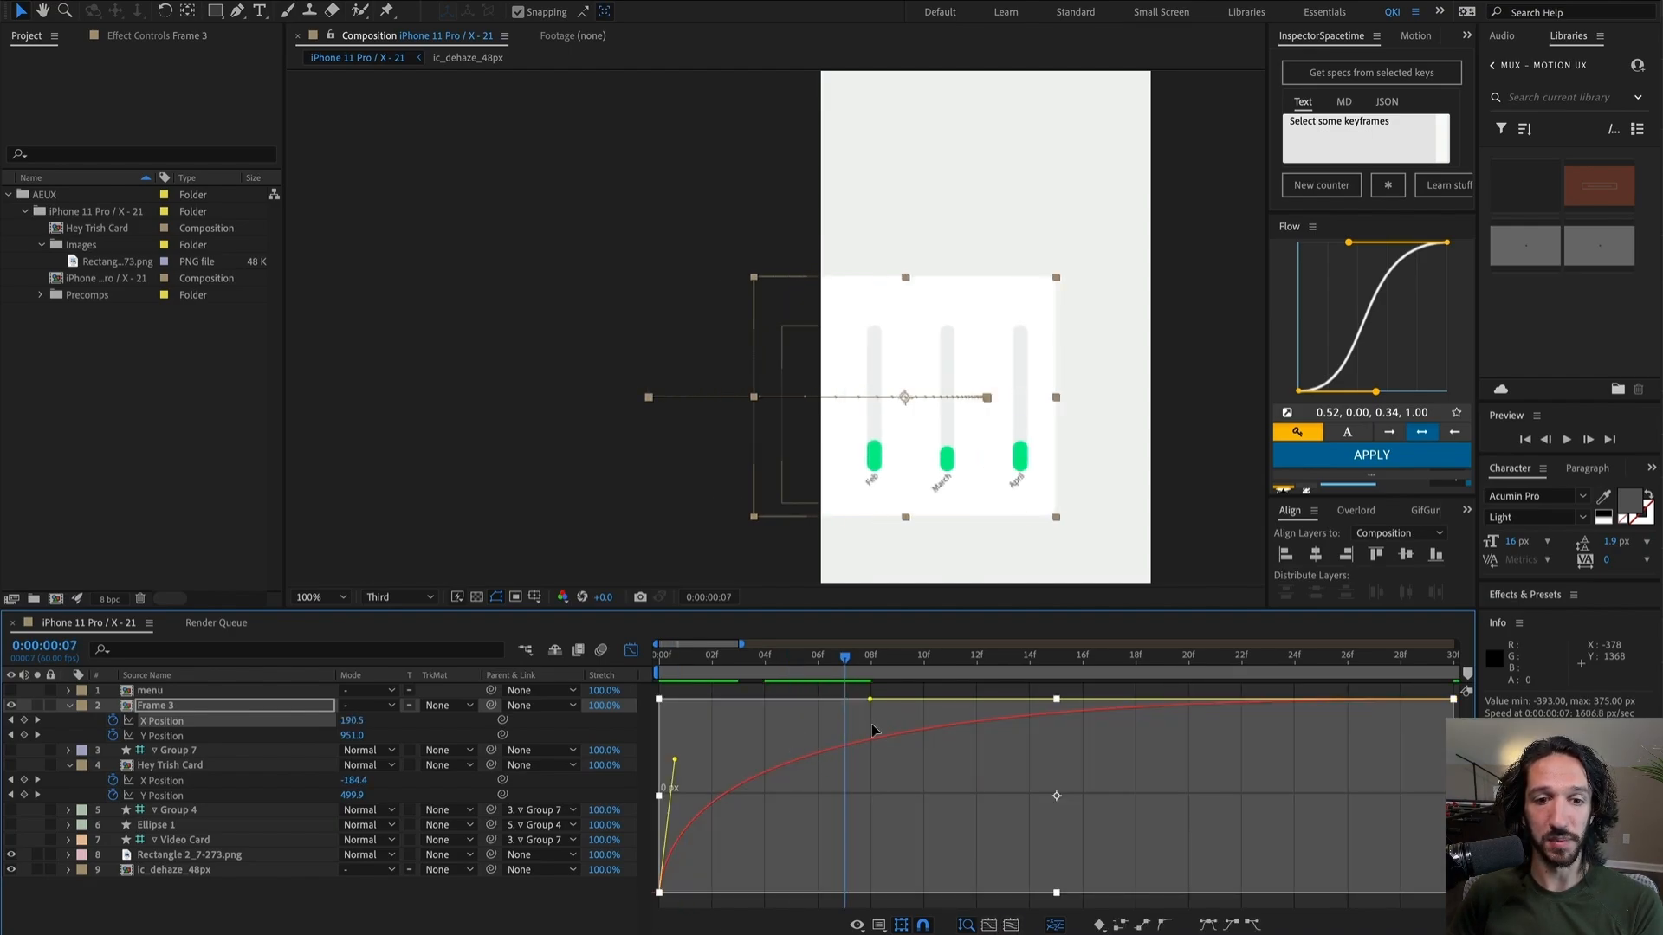
click(894, 684)
key(Home)
key(space)
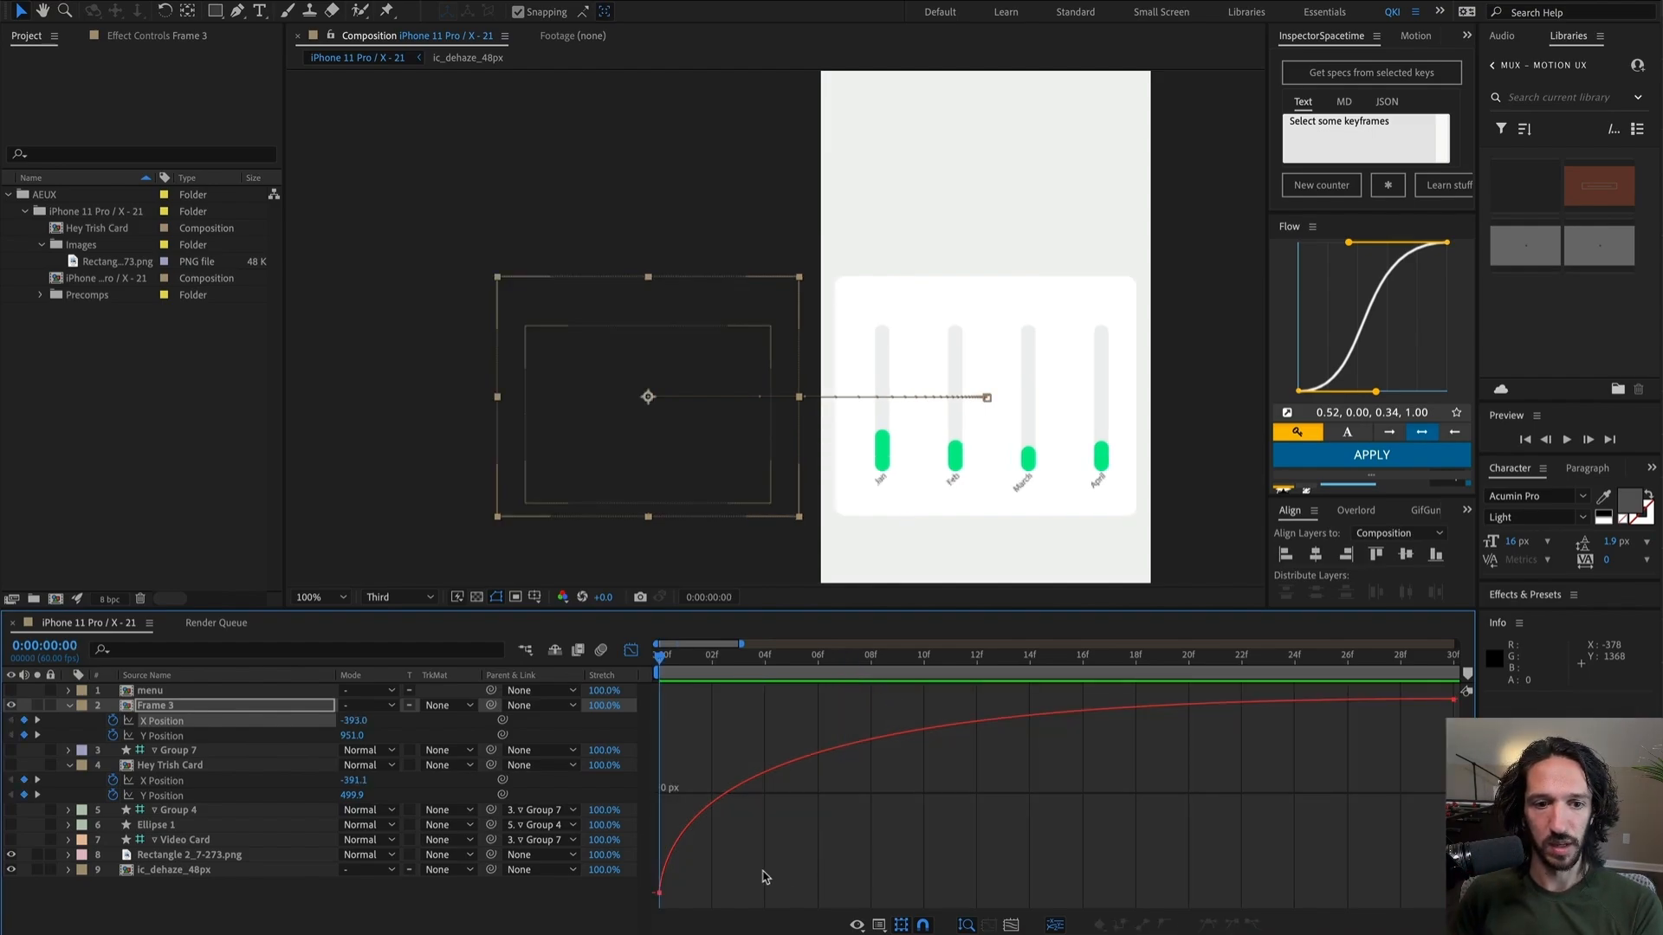
key(space)
Step: Soften Frame 3's X Position curve by lowering the start handle and shortening the end handle to about frame 13, and preview it
drag(747, 877, 628, 900)
drag(675, 763, 679, 787)
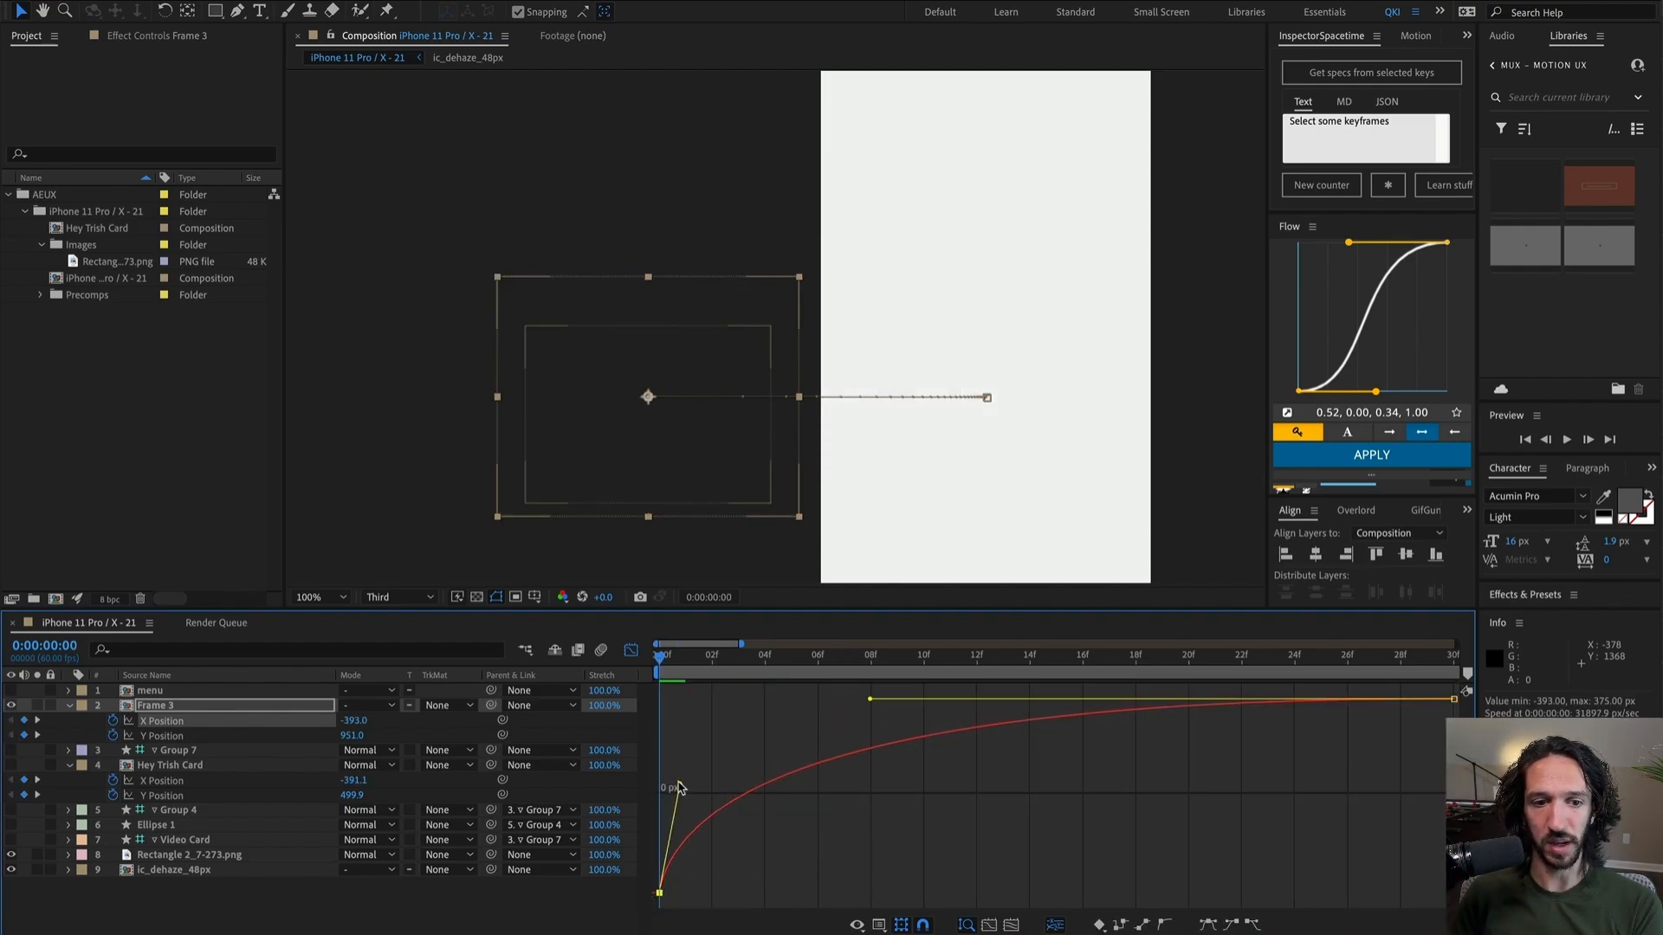
drag(932, 705, 1000, 703)
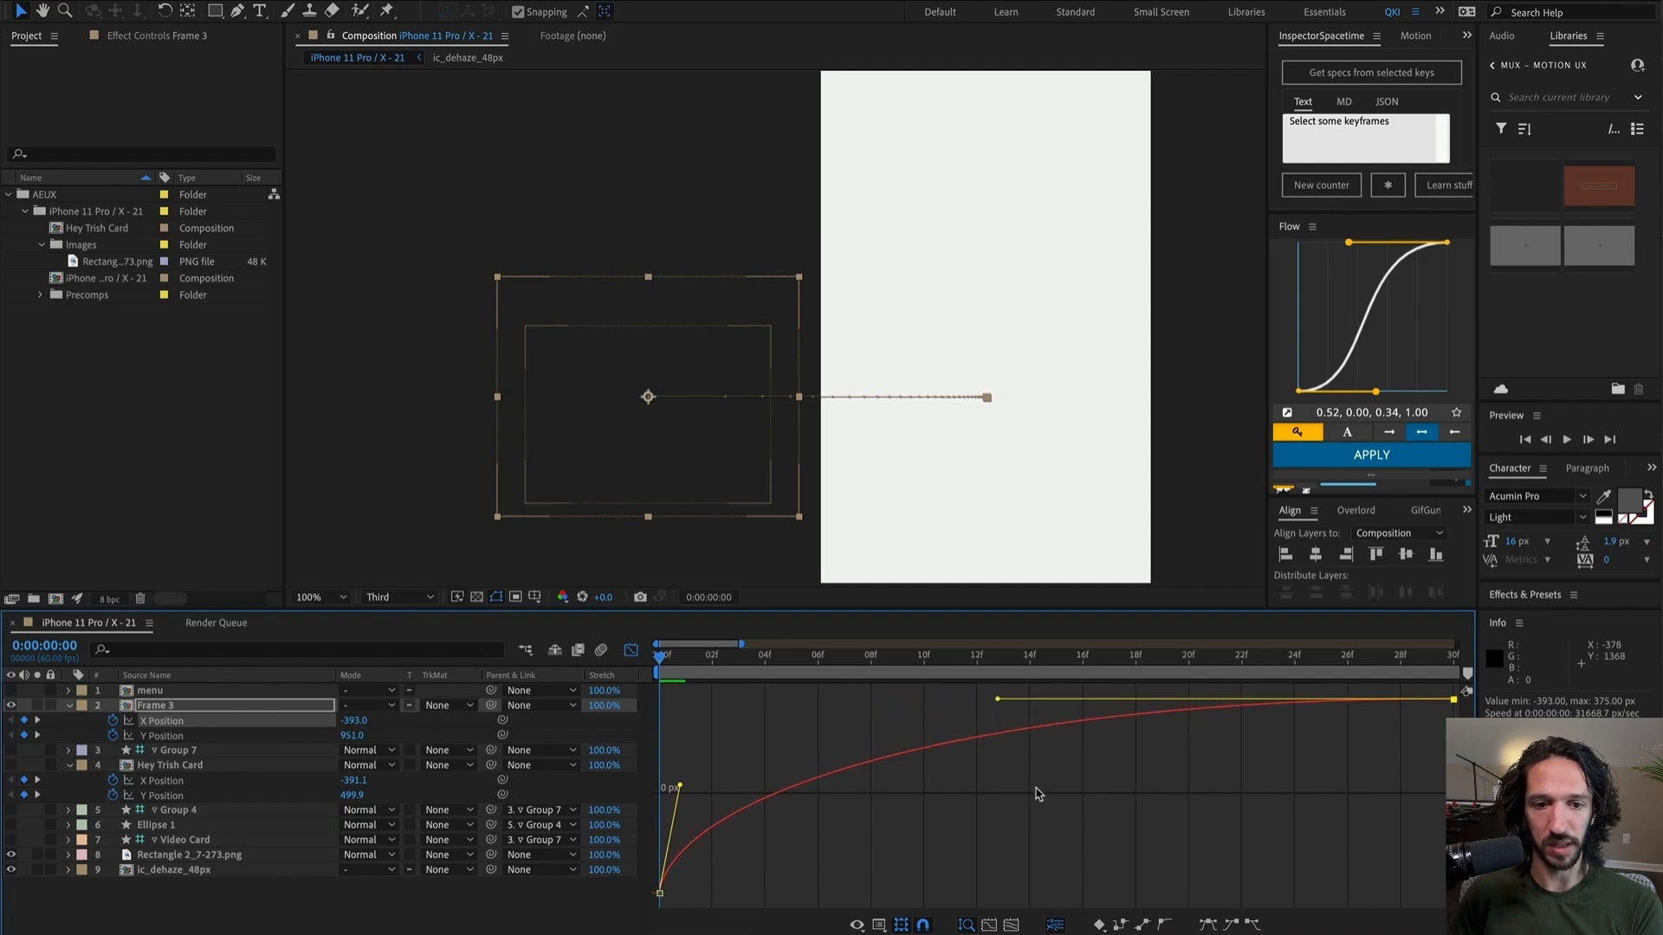
key(space)
key(space)
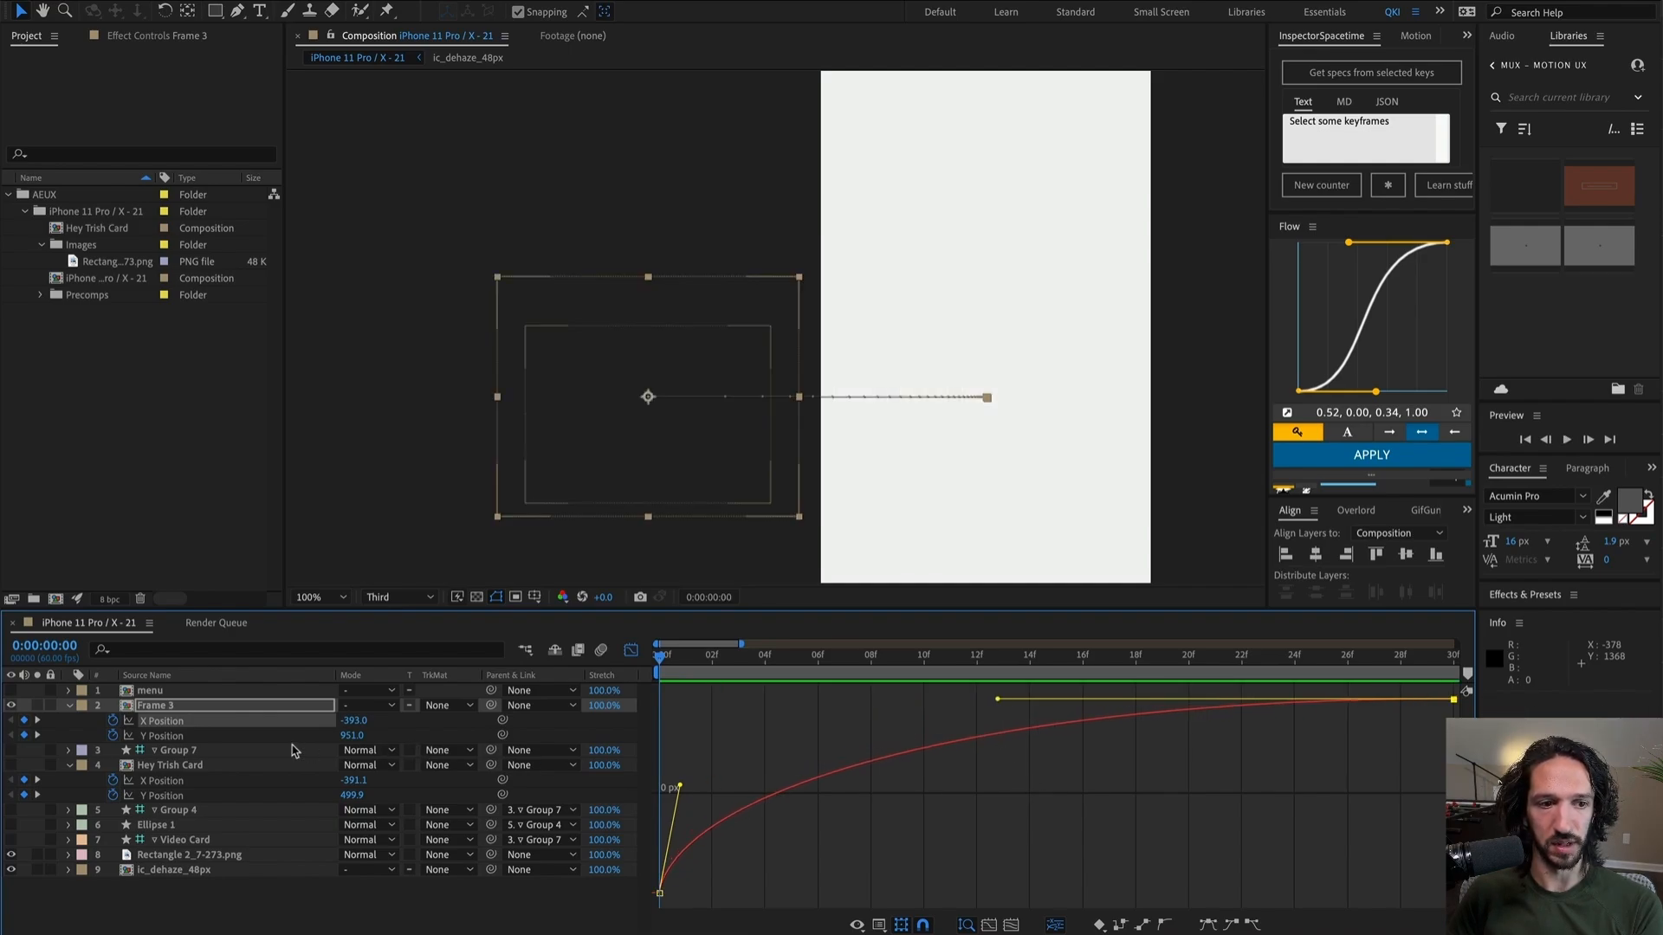
Step: Shape the greeting card's X Position curve into a fast start with a long, gradual ease-out
click(176, 782)
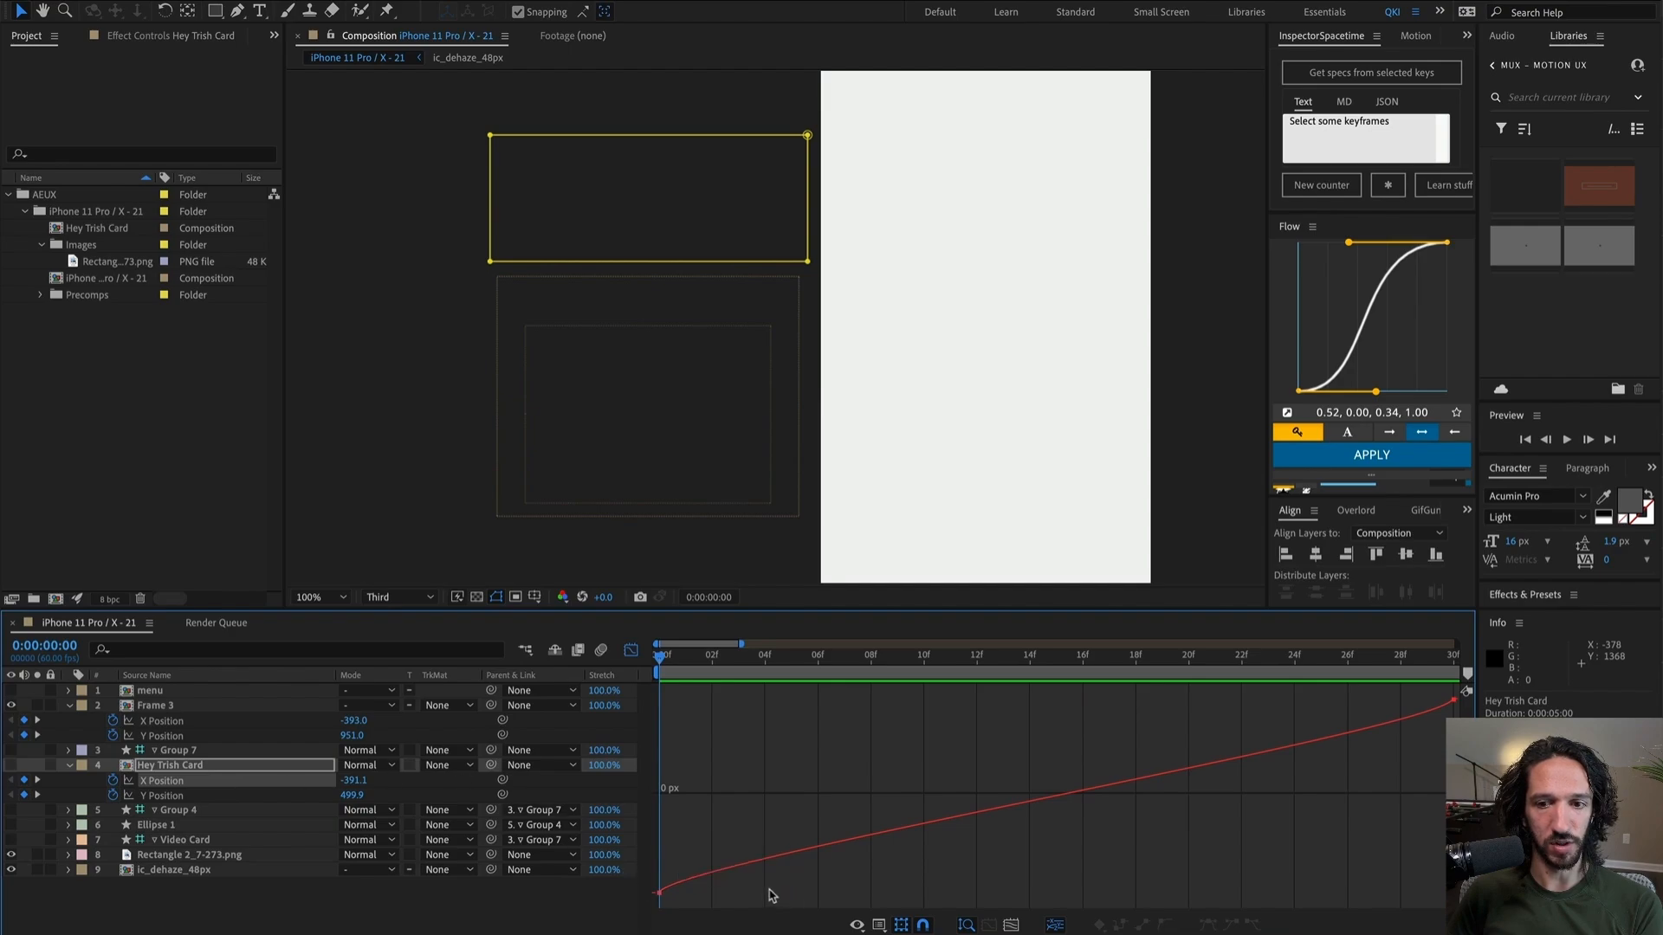
drag(754, 895, 579, 819)
drag(674, 854, 670, 834)
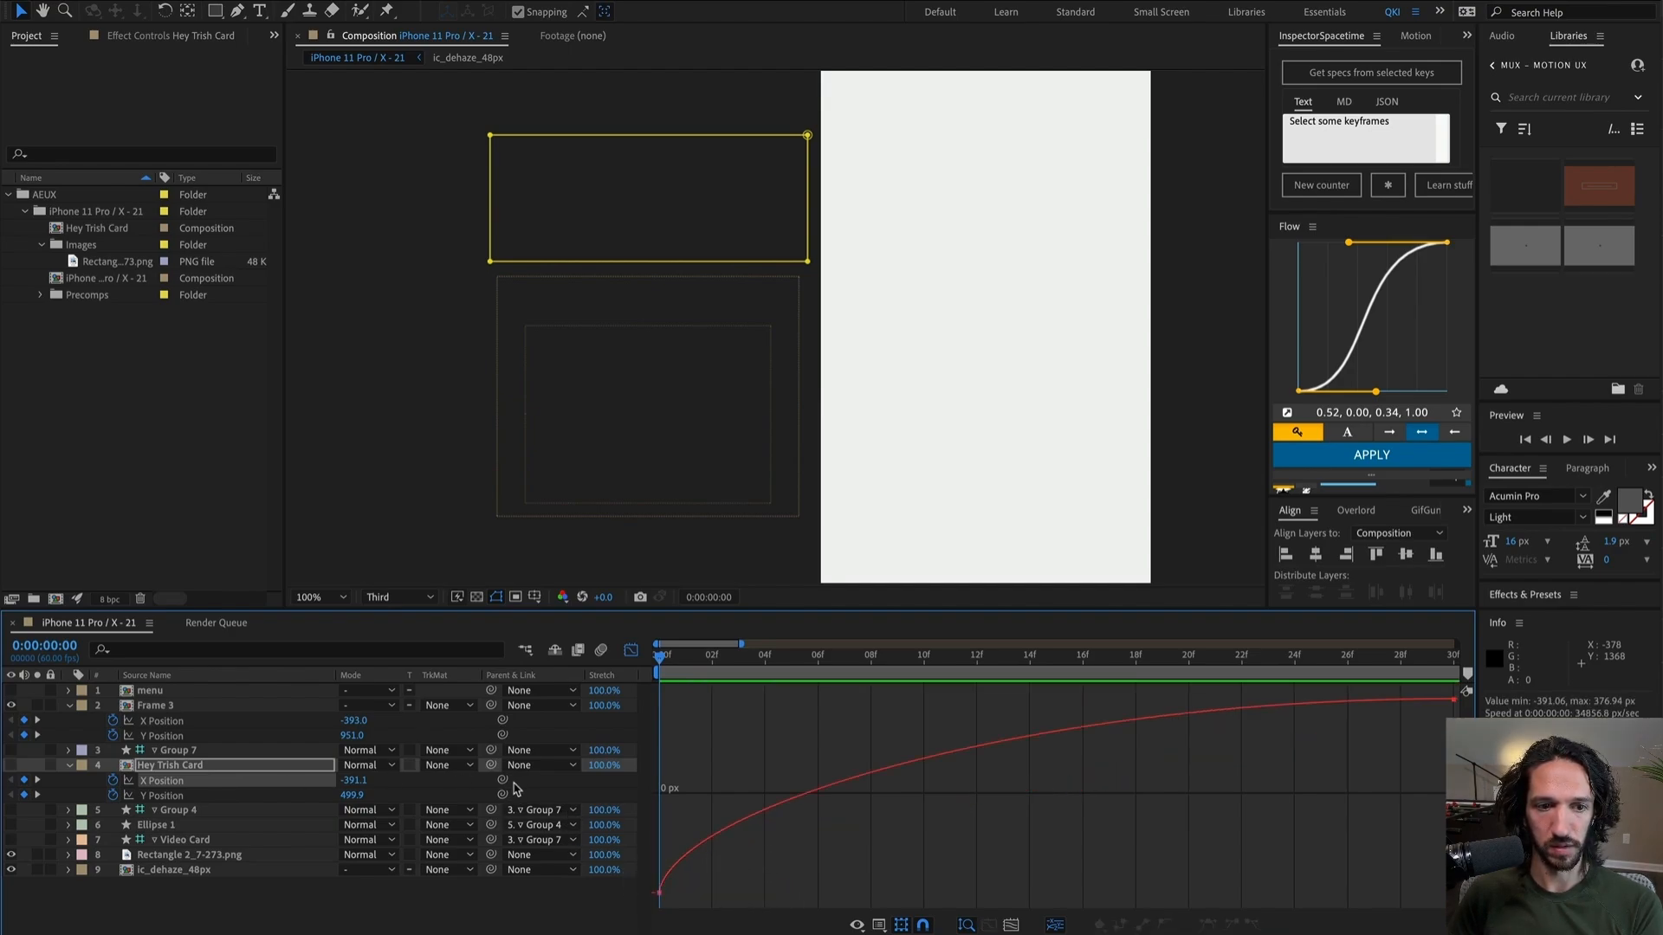
Step: Show the greeting card layer again and preview both cards sliding in together
click(516, 788)
key(space)
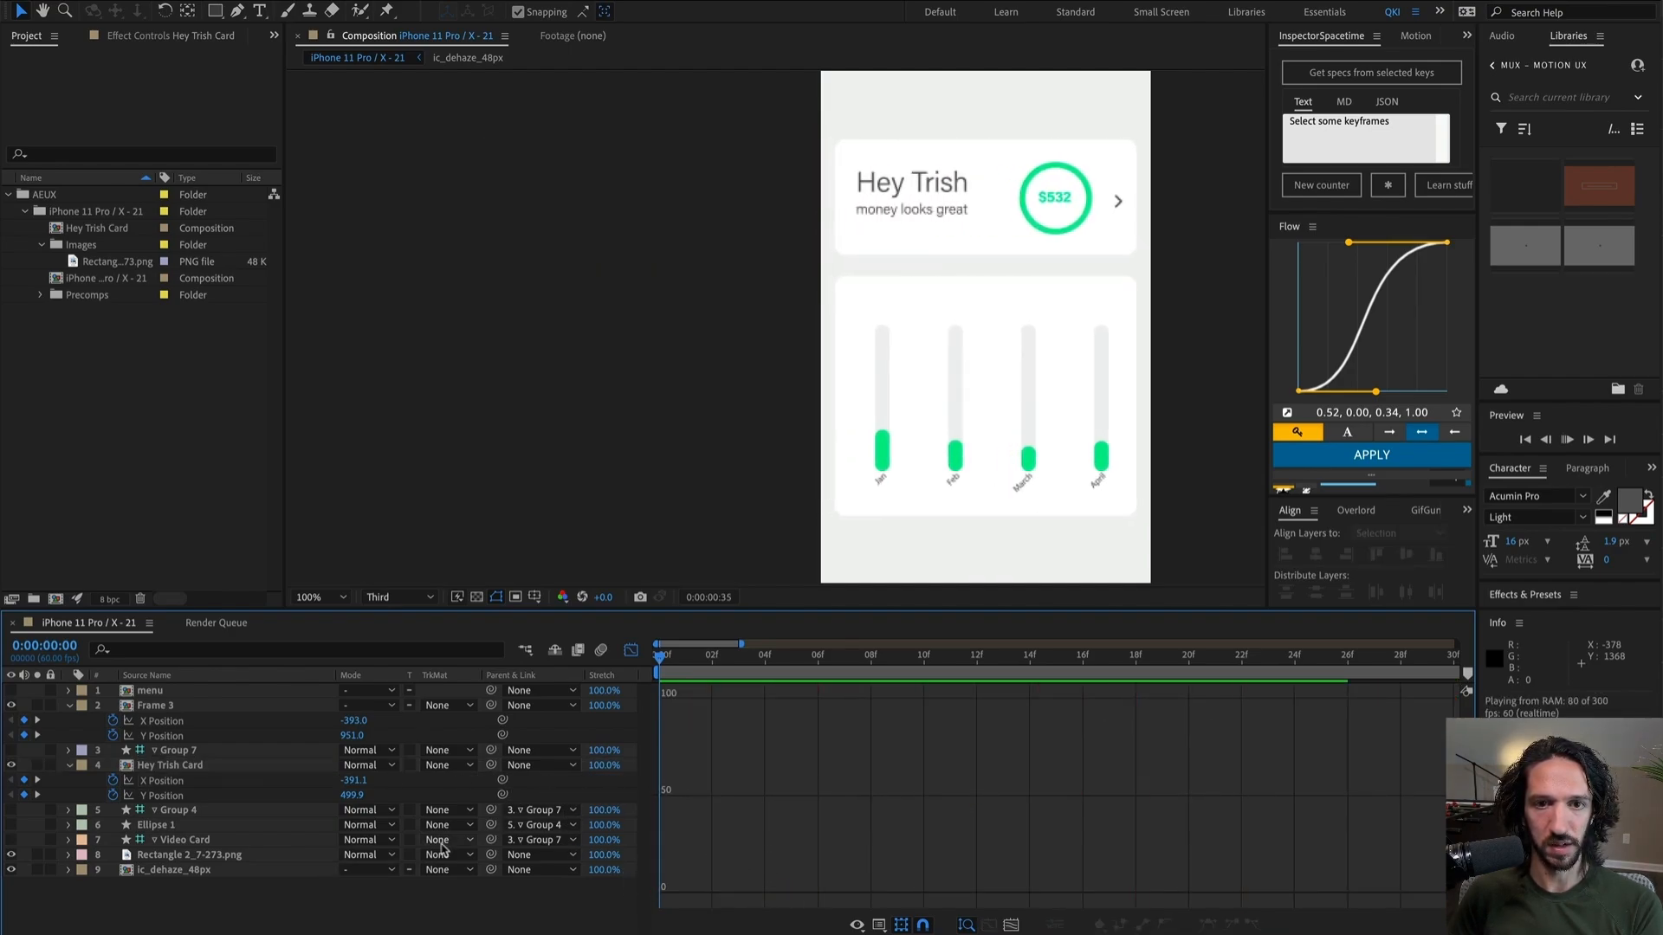
key(space)
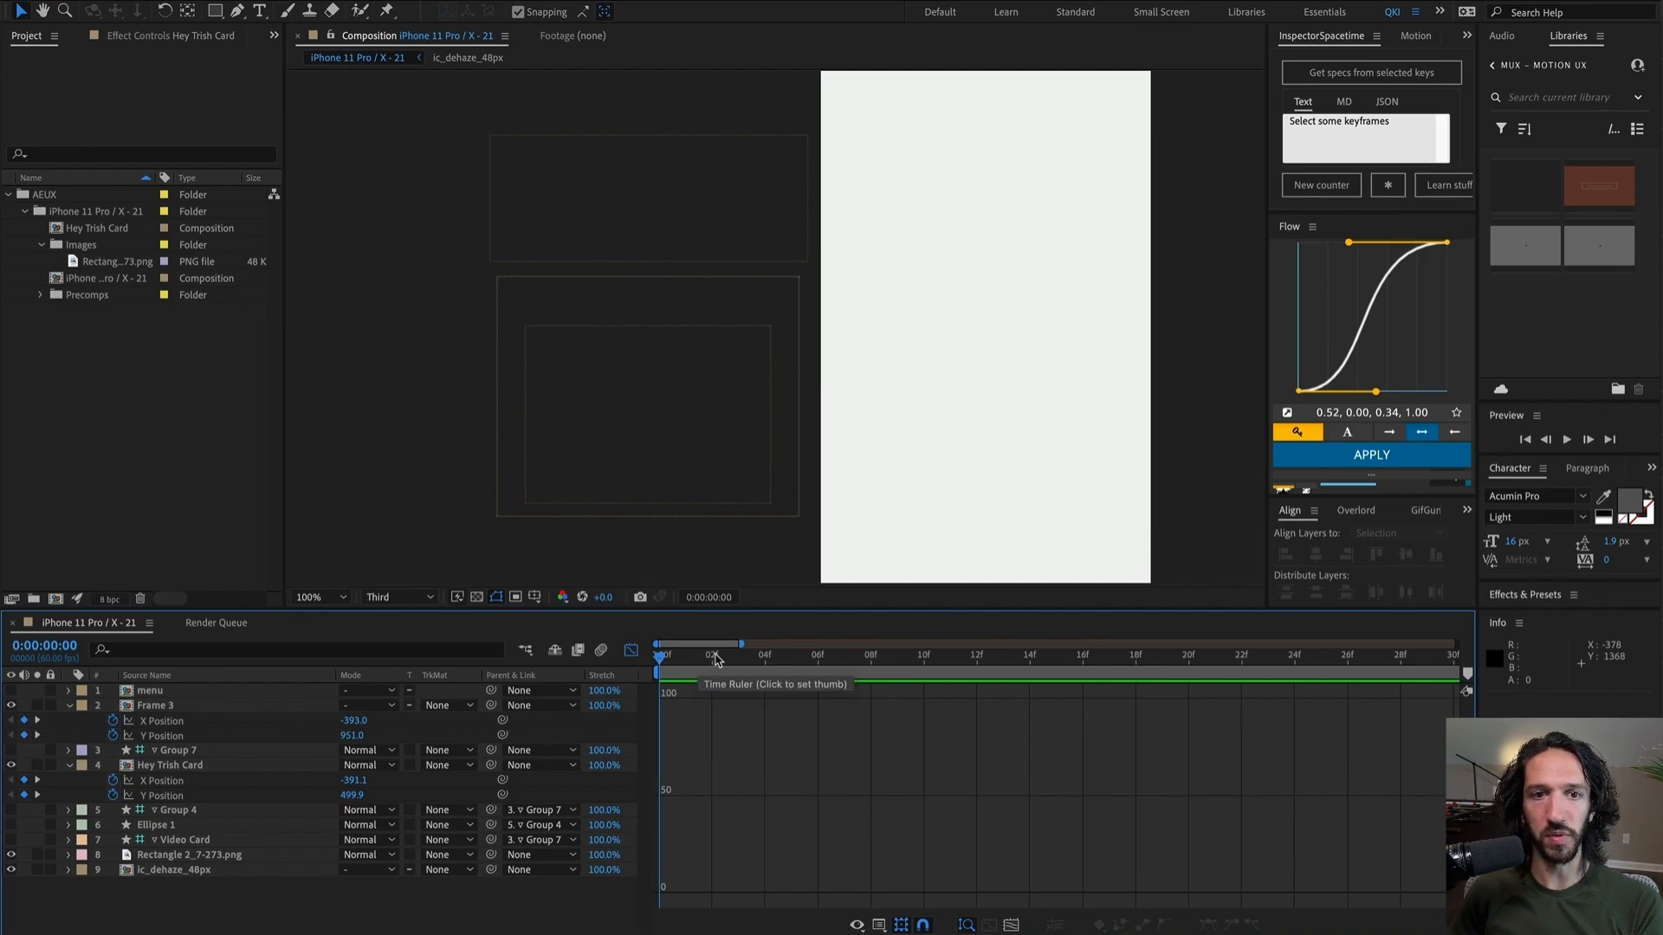
Step: Compare the saved easing presets in Flow for the greeting card's X Position and load the Enter preset (0.02, 0.73, 0.35, 1.00)
drag(715, 660, 846, 664)
click(202, 784)
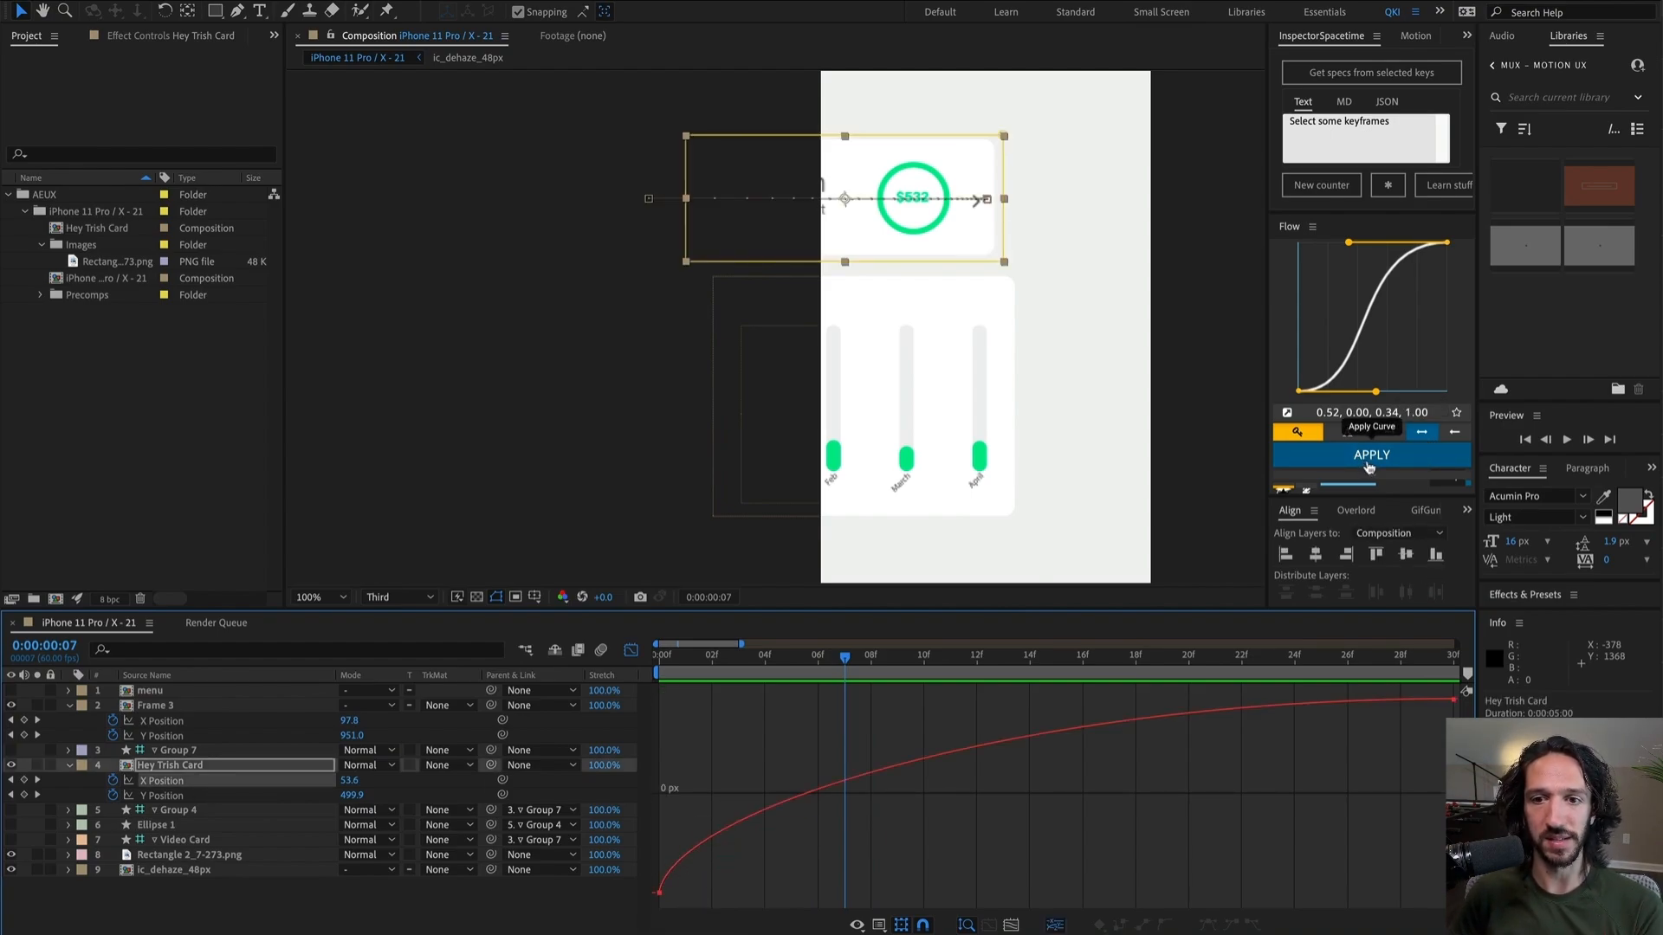
drag(1372, 476, 1363, 347)
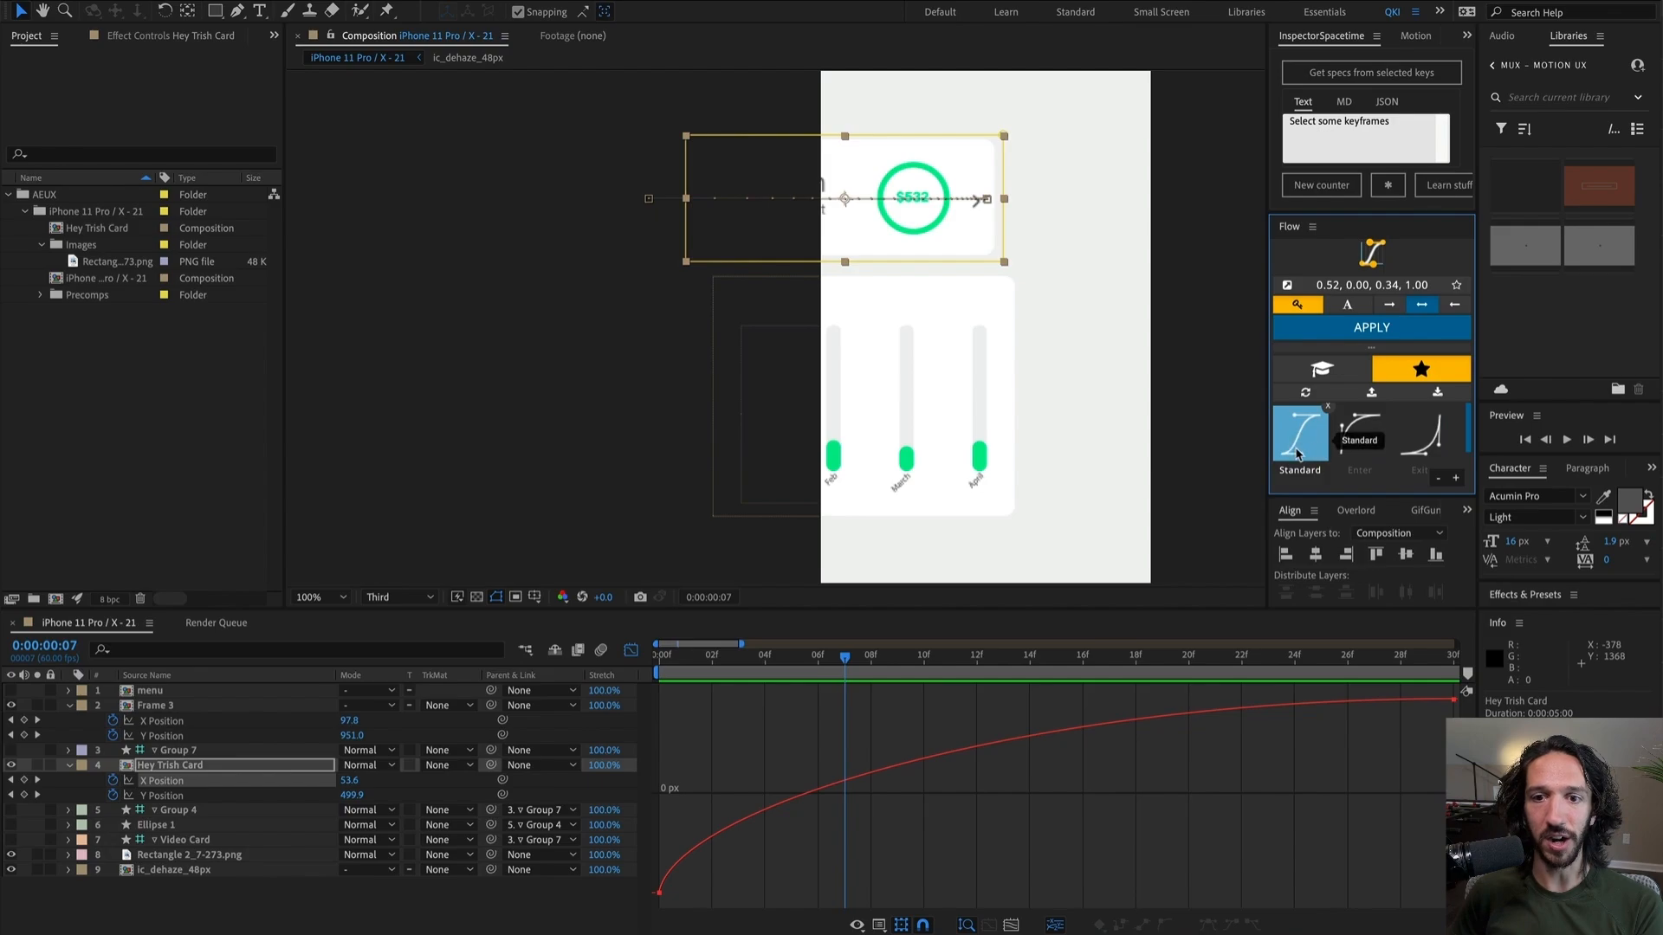
click(1362, 452)
click(1420, 451)
click(1364, 453)
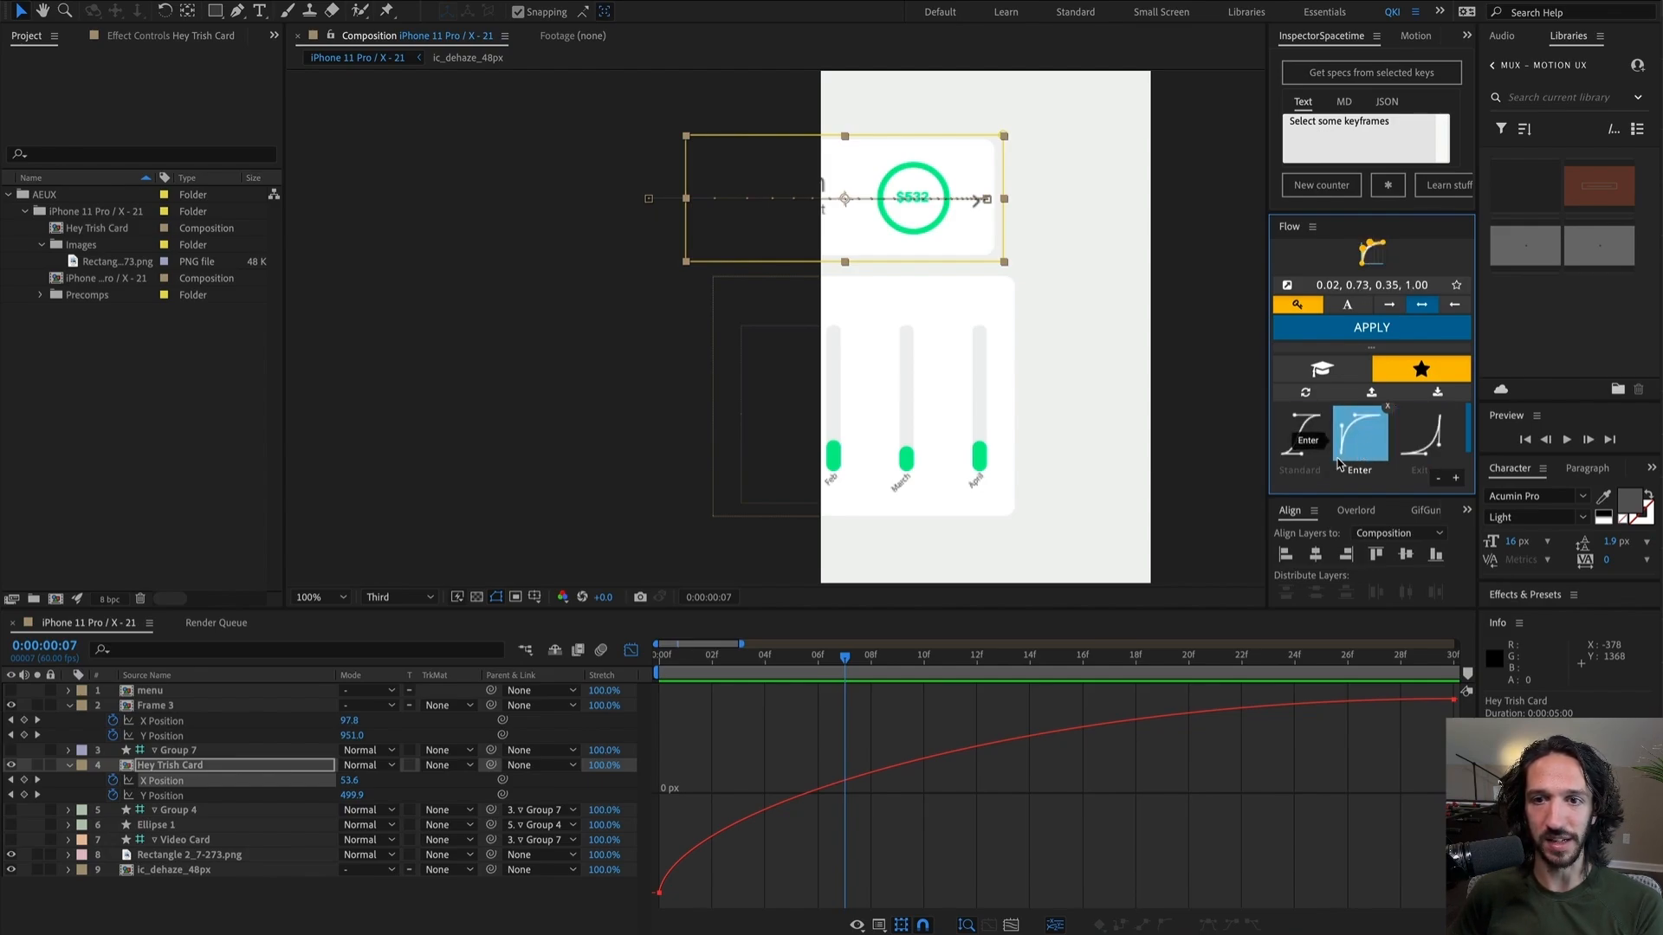
Step: Leave the Graph Editor and undo the custom easing and separated dimensions on both cards, back to their linear Position keyframes
click(630, 650)
click(752, 790)
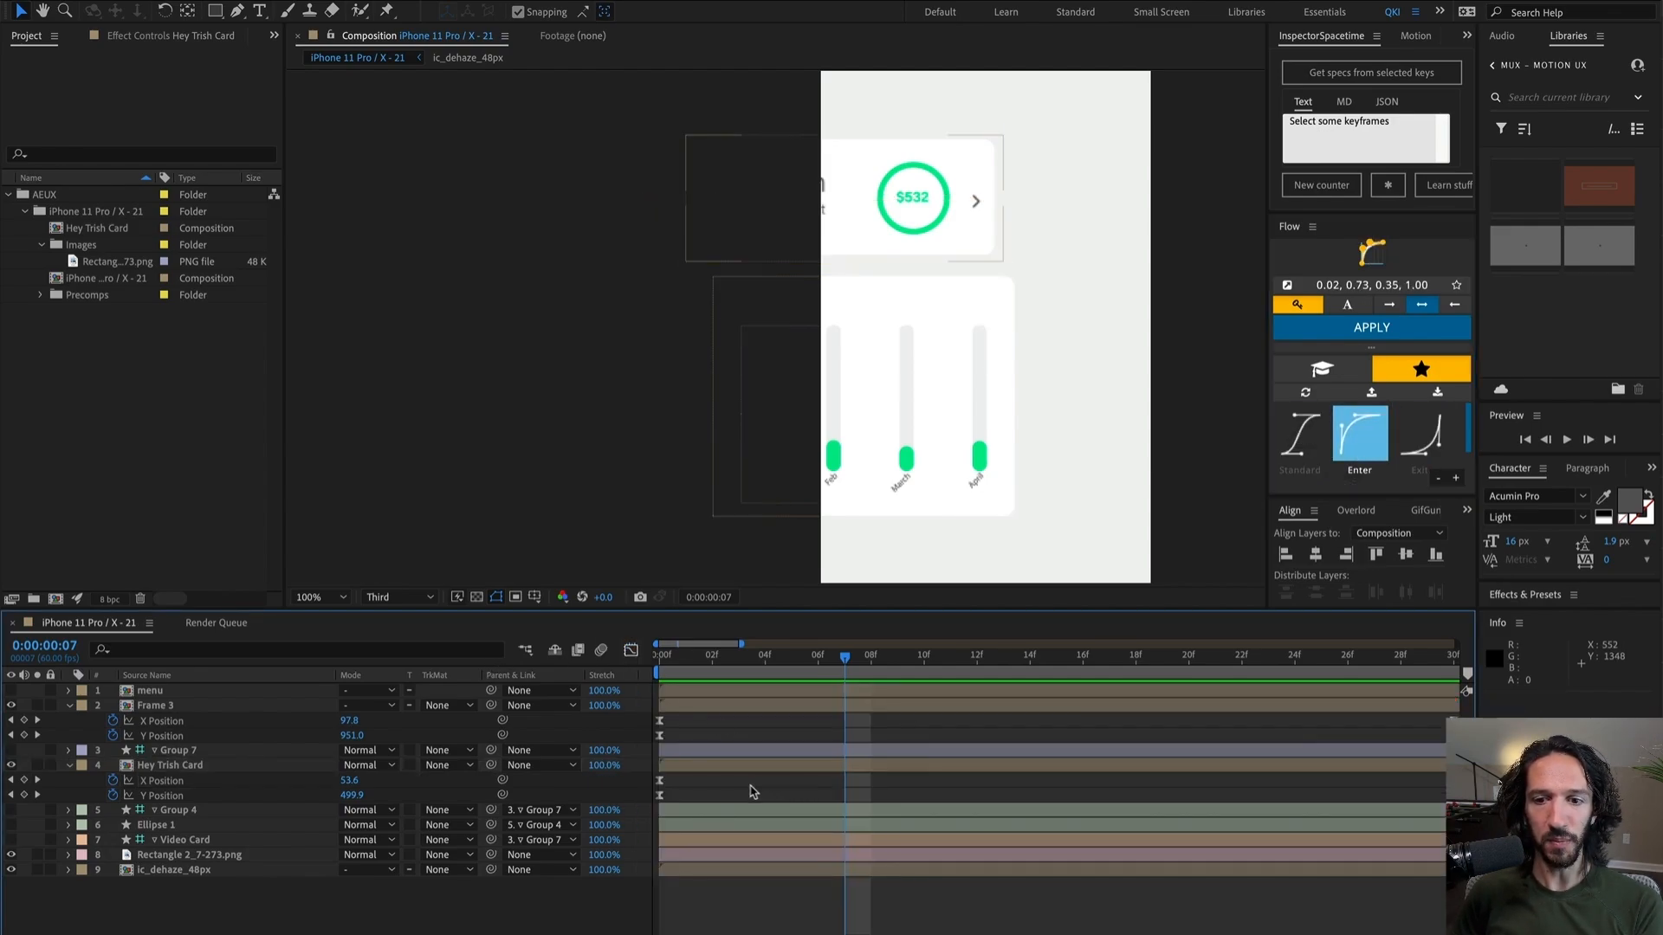
key(Home)
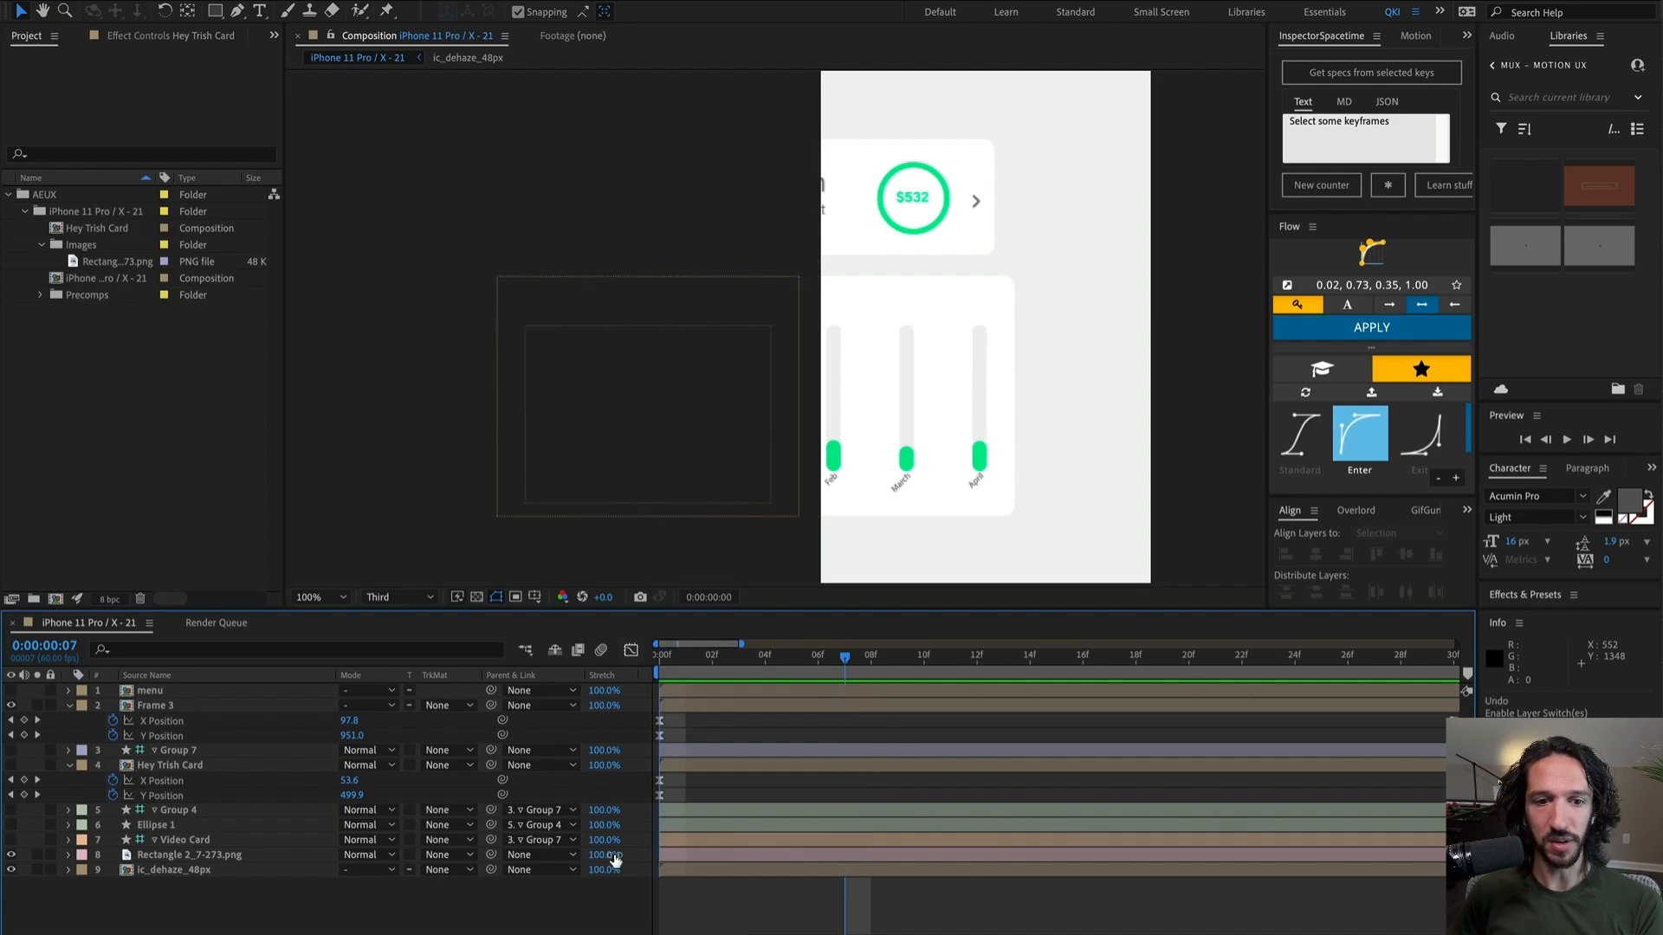
key(ctrl+z)
key(ctrl+z)
key(space)
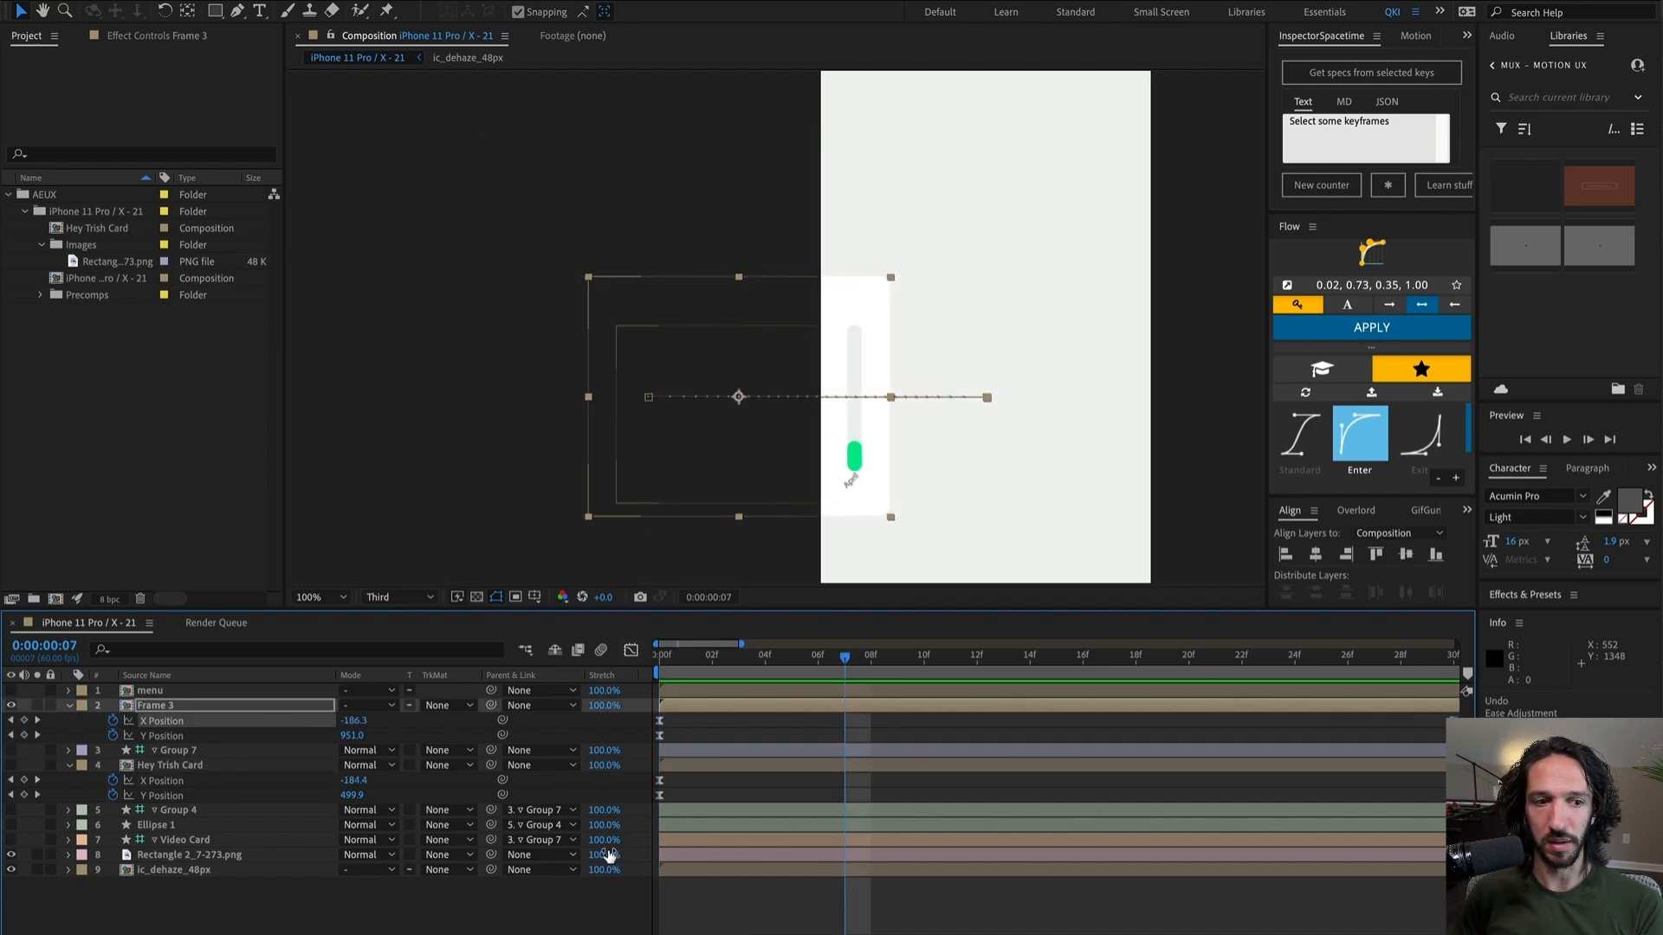
key(ctrl+z)
click(881, 851)
key(space)
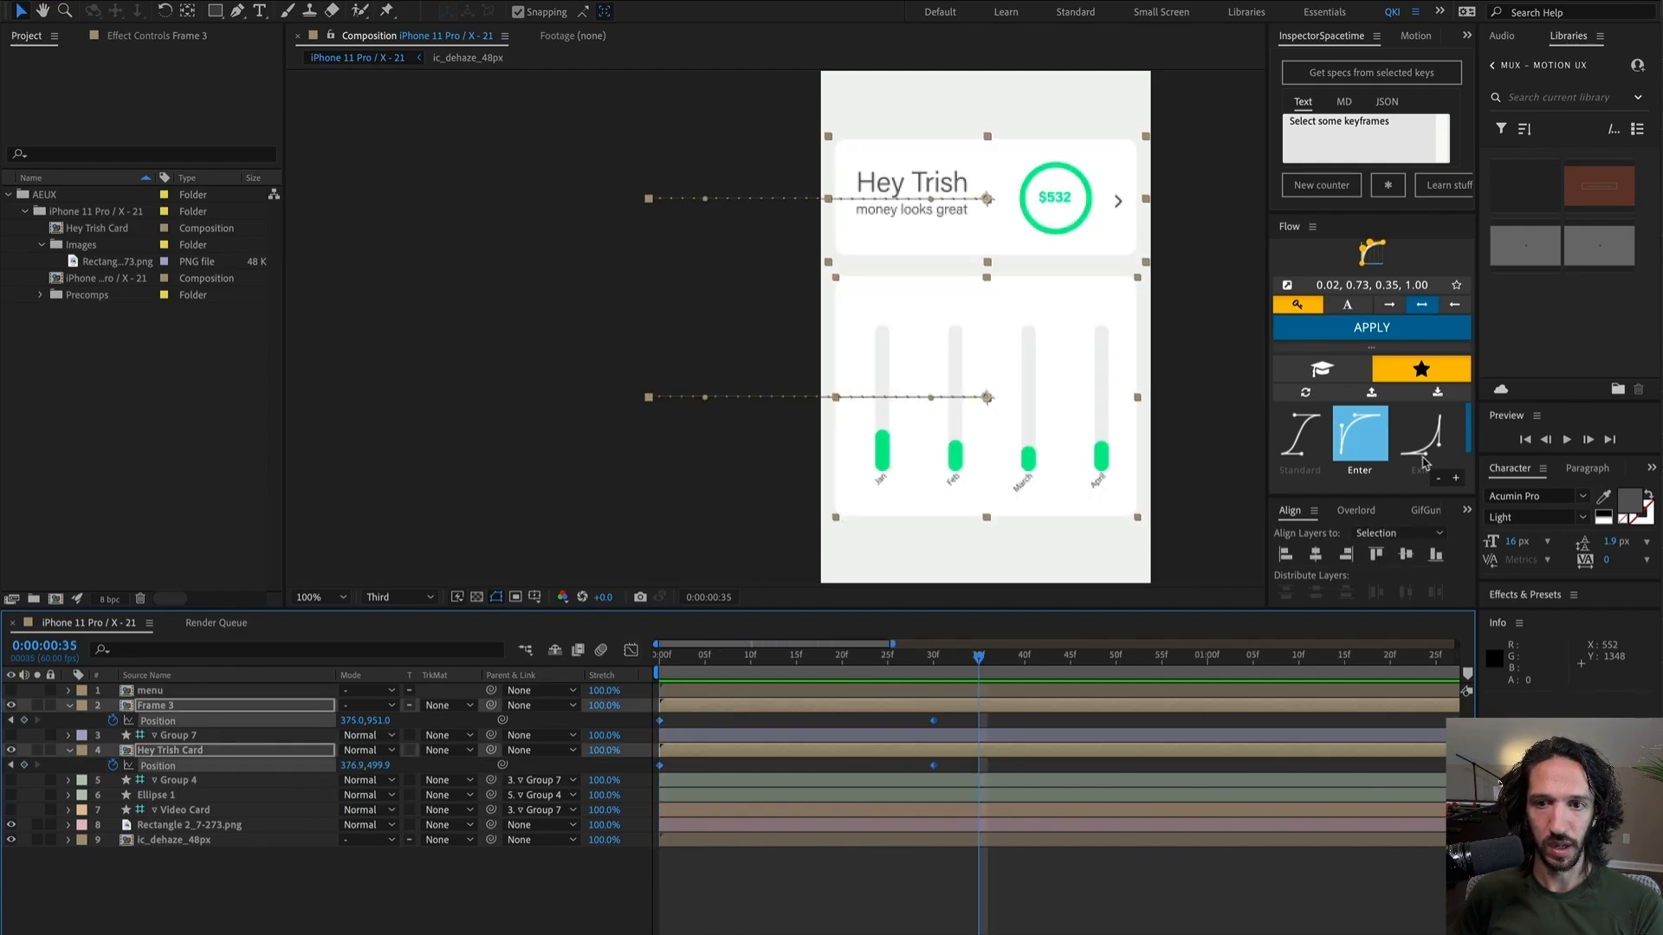
Step: Apply the Enter easing curve to the Position keyframes of Frame 3 and Hey Trish Card, and preview the slide-in
click(1359, 439)
click(1378, 328)
click(840, 894)
key(space)
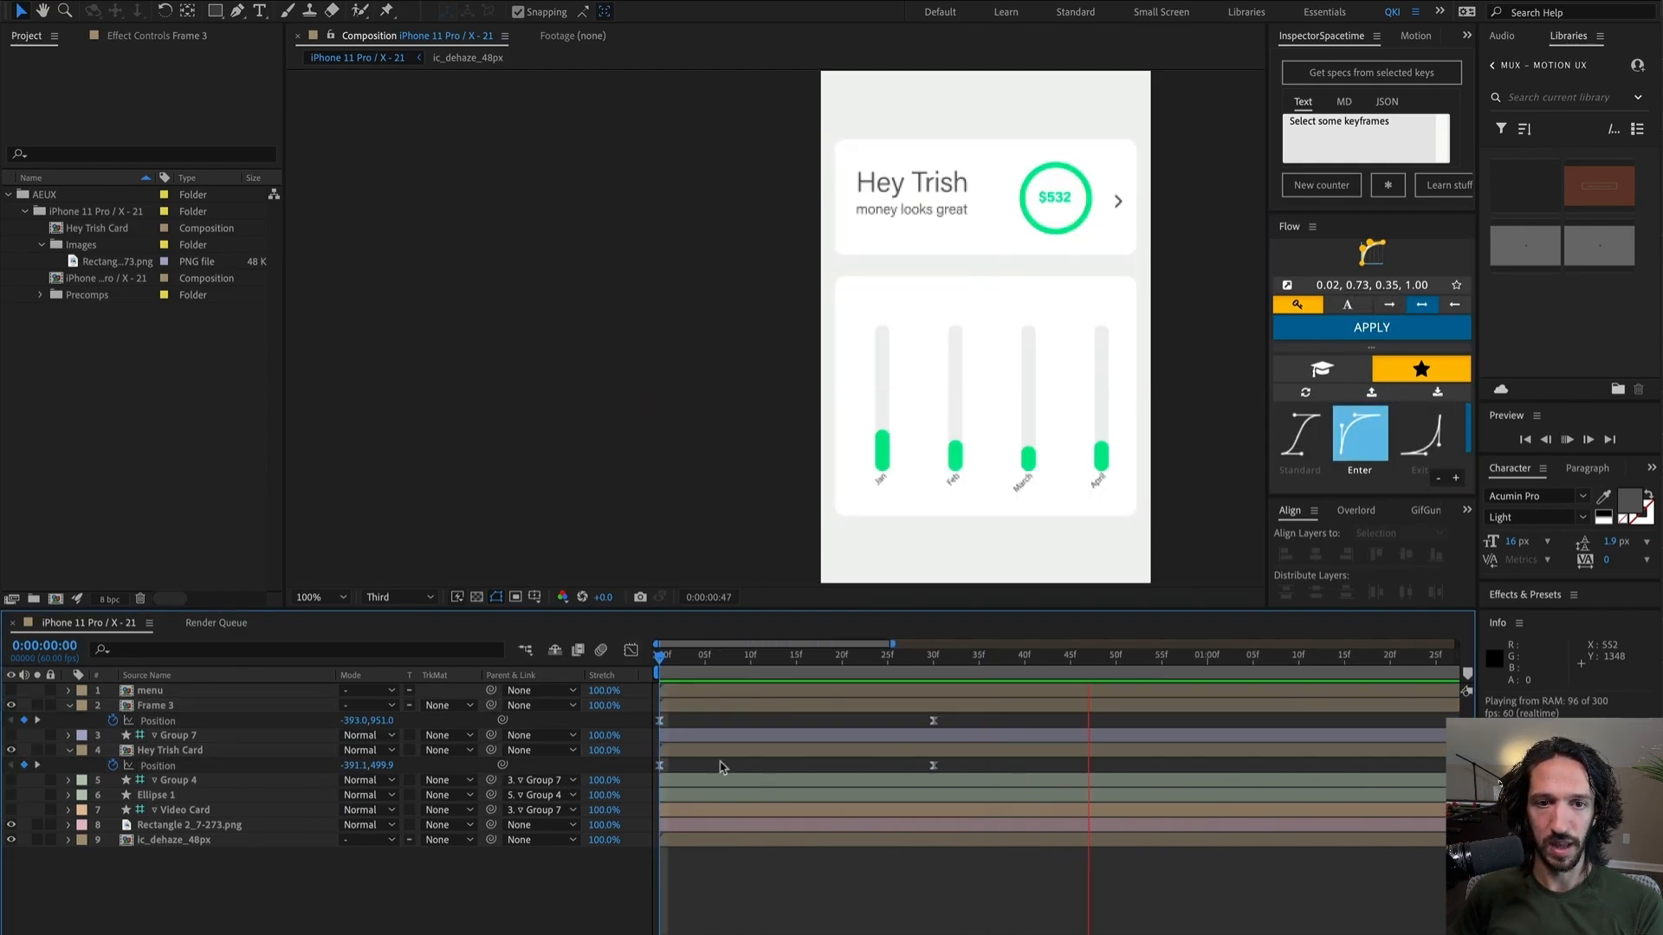
Step: Scrub through the eased slide-in up to frame 28 to examine how both cards move together
click(734, 667)
drag(734, 666, 823, 667)
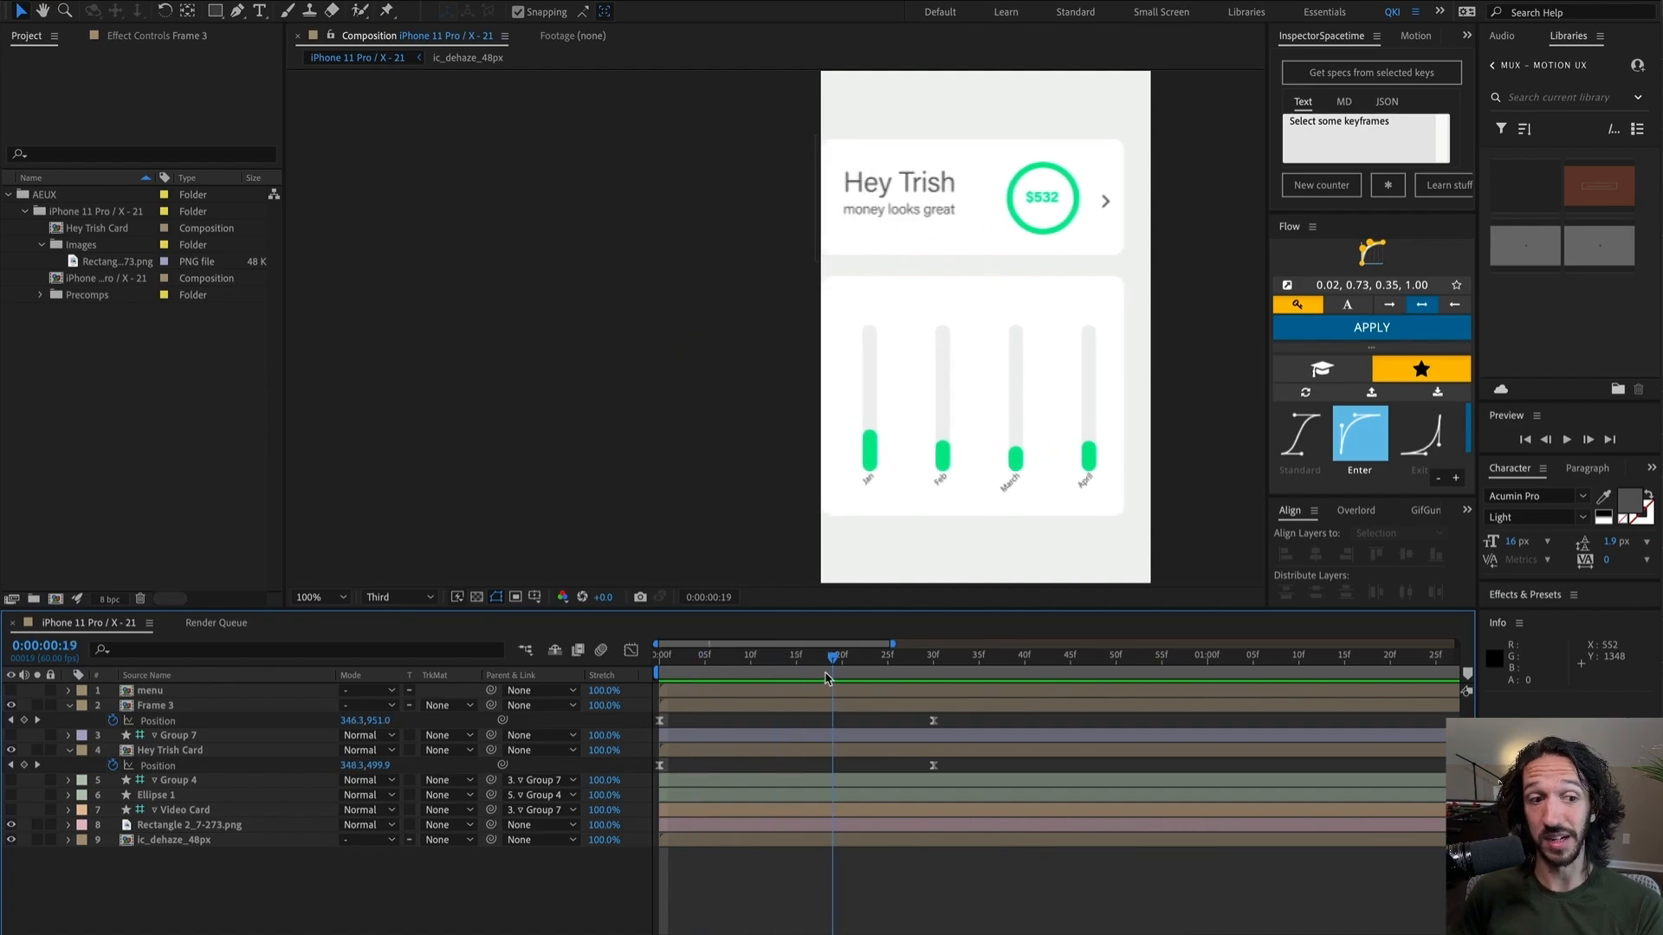
click(701, 735)
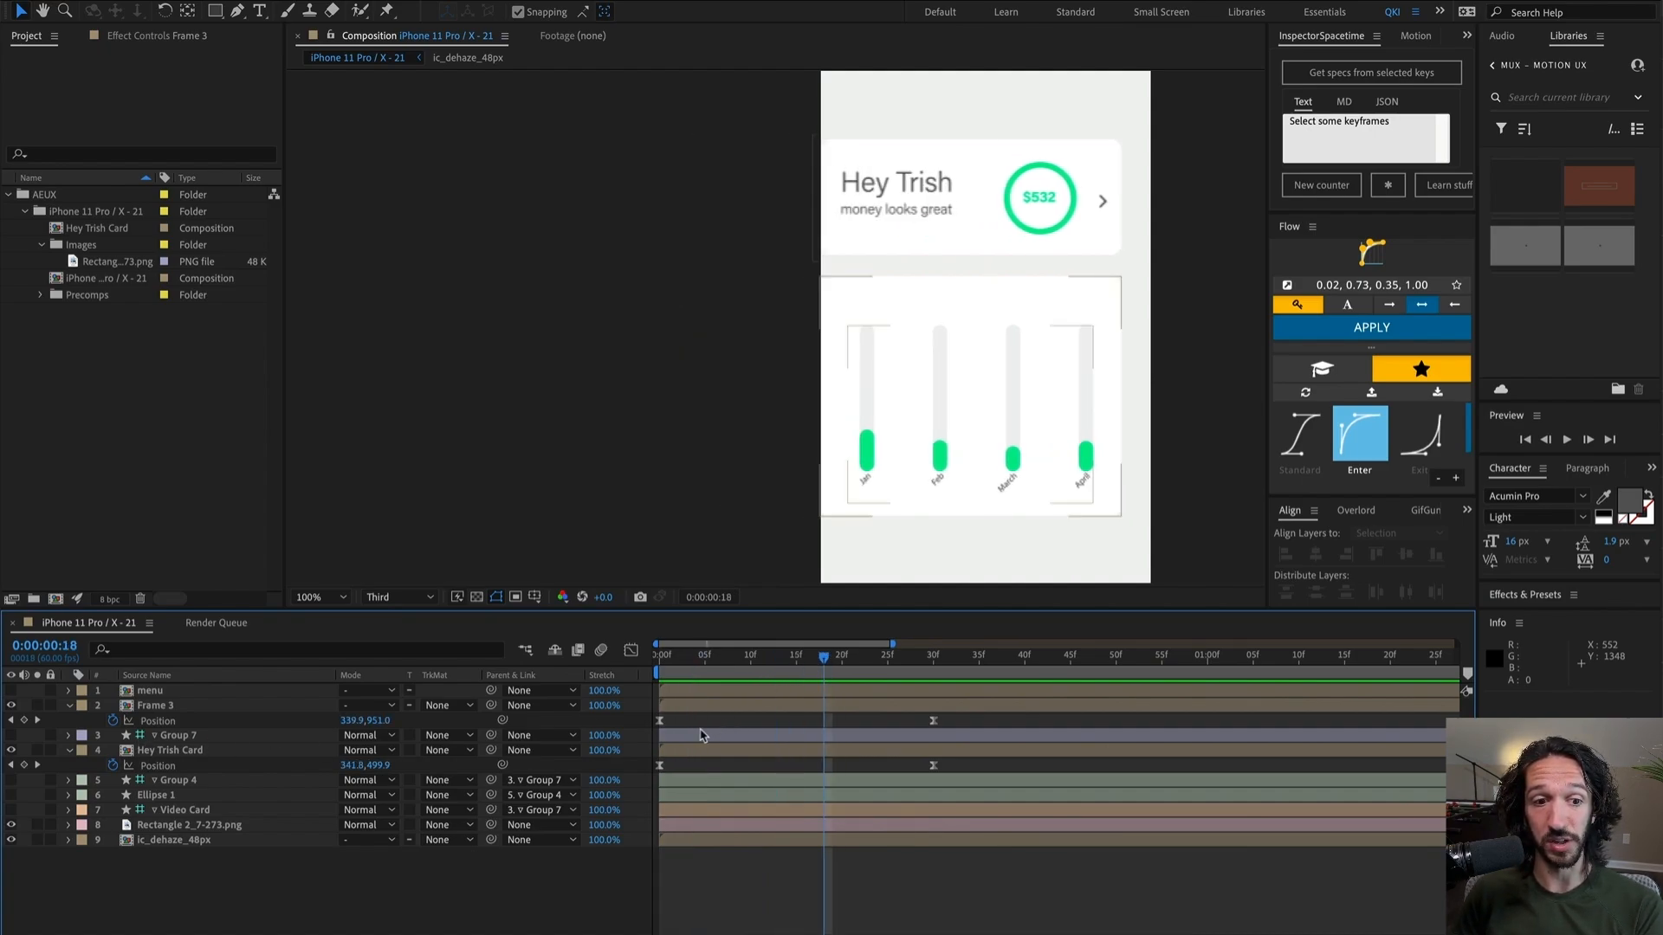
click(146, 722)
drag(832, 477, 974, 497)
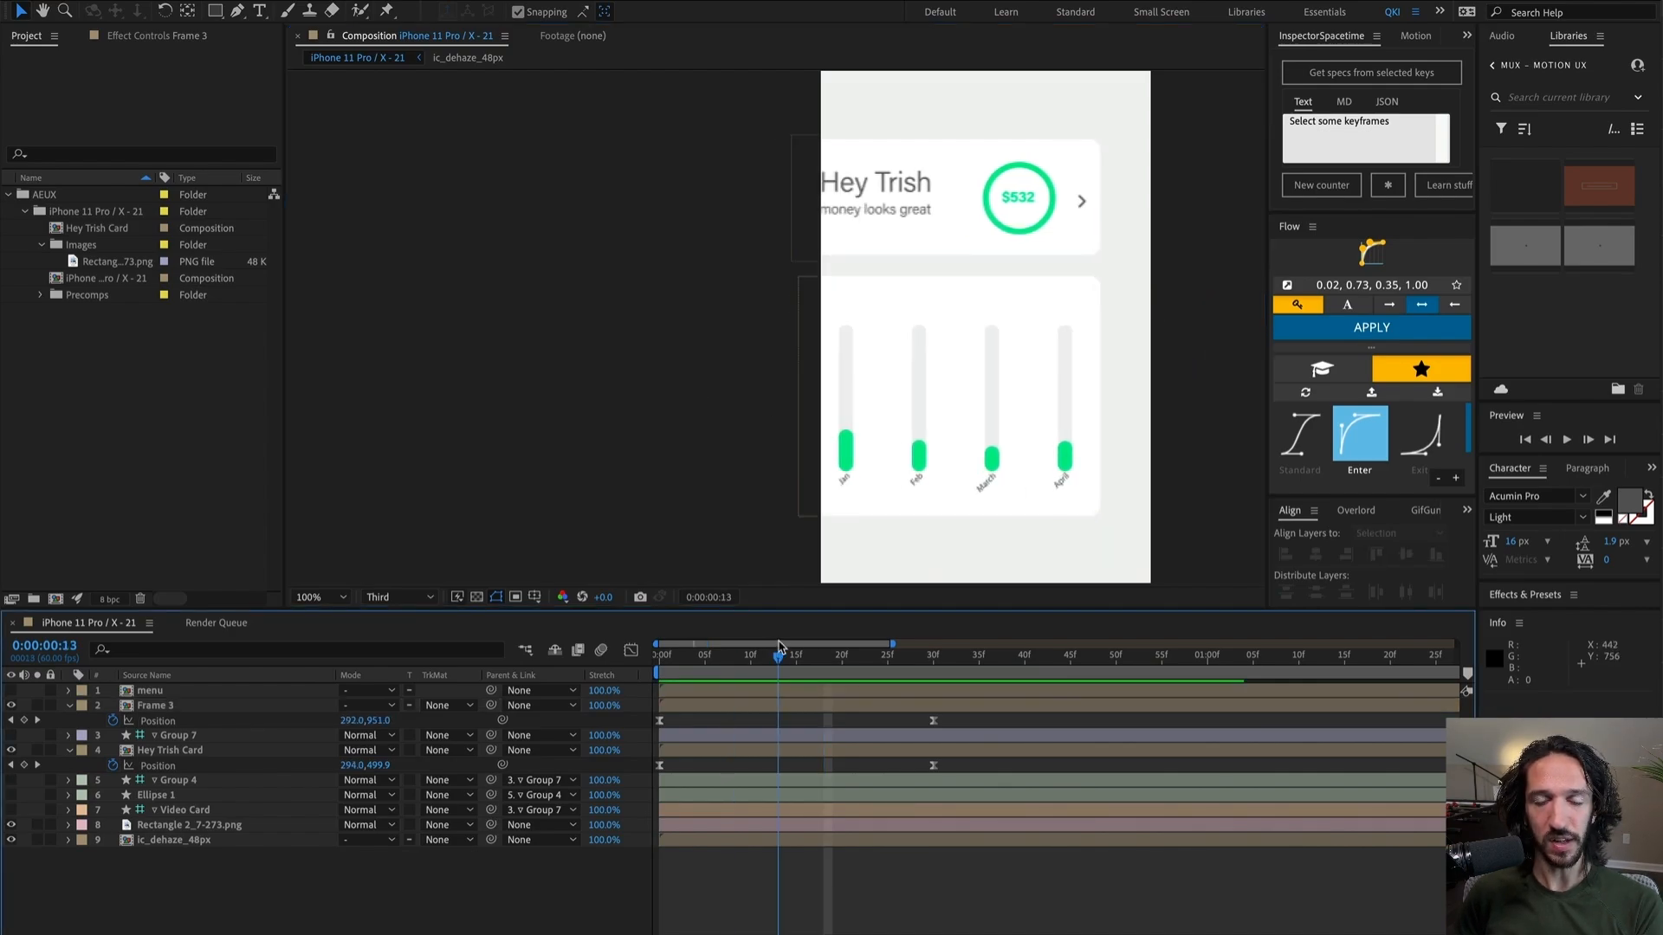
drag(780, 656, 915, 688)
Step: Move the Hey Trish Card layer above Frame 3 in the layer stack and rename Frame 3 to "Bar graph"
click(779, 751)
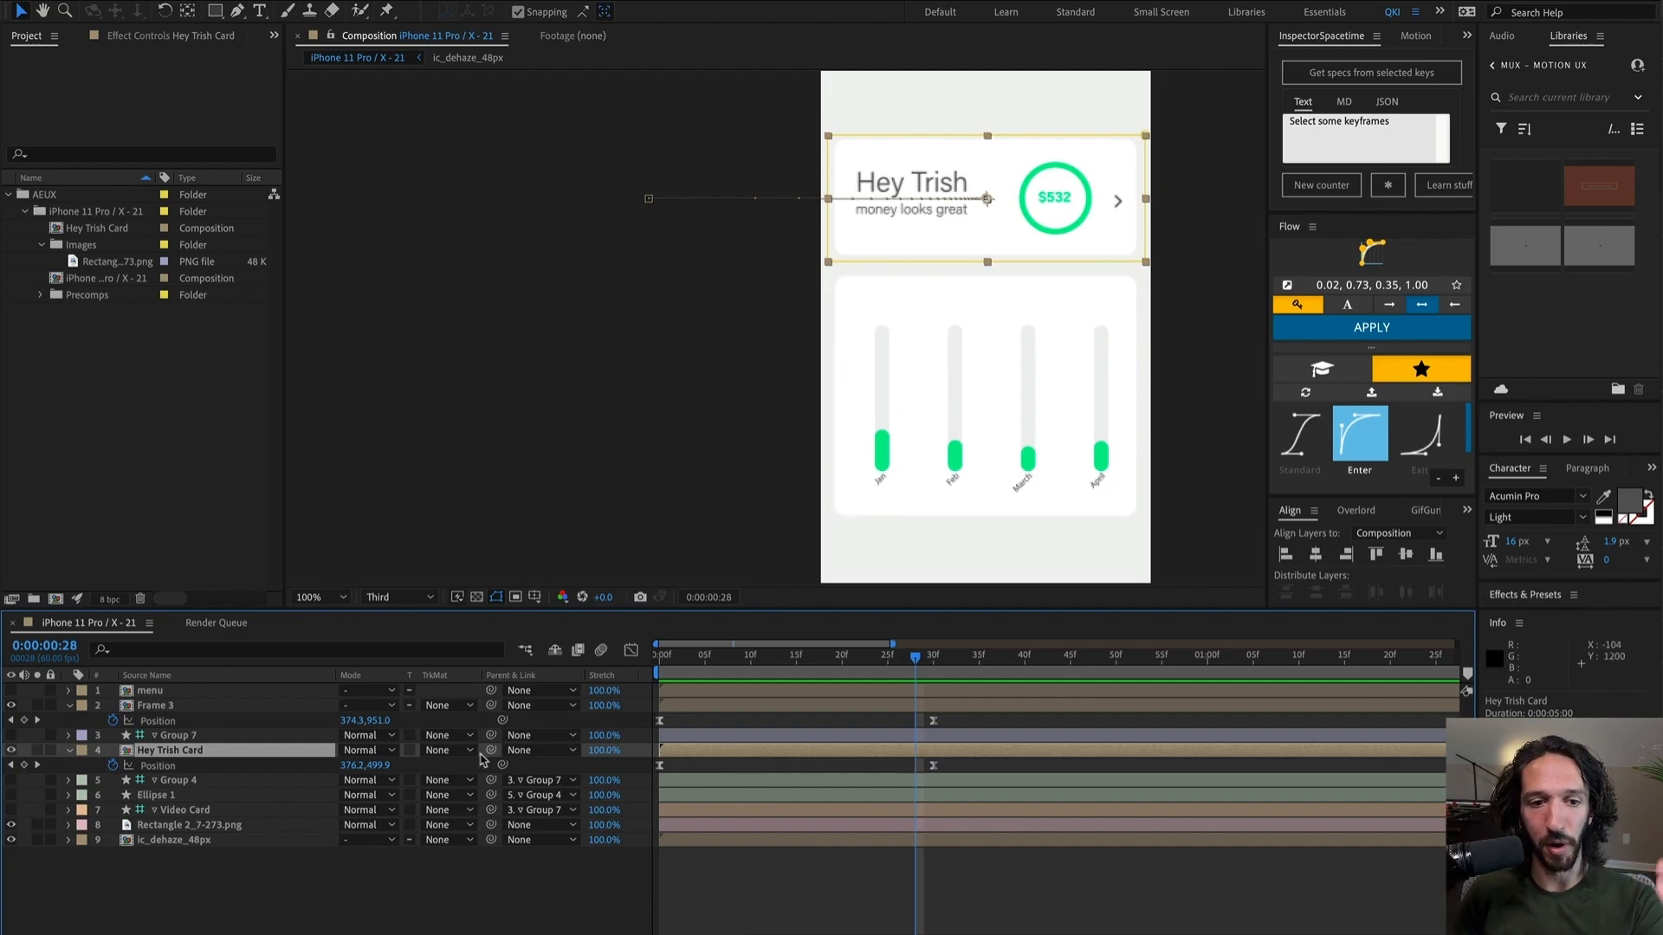
key(super+bracketright)
key(super+bracketright)
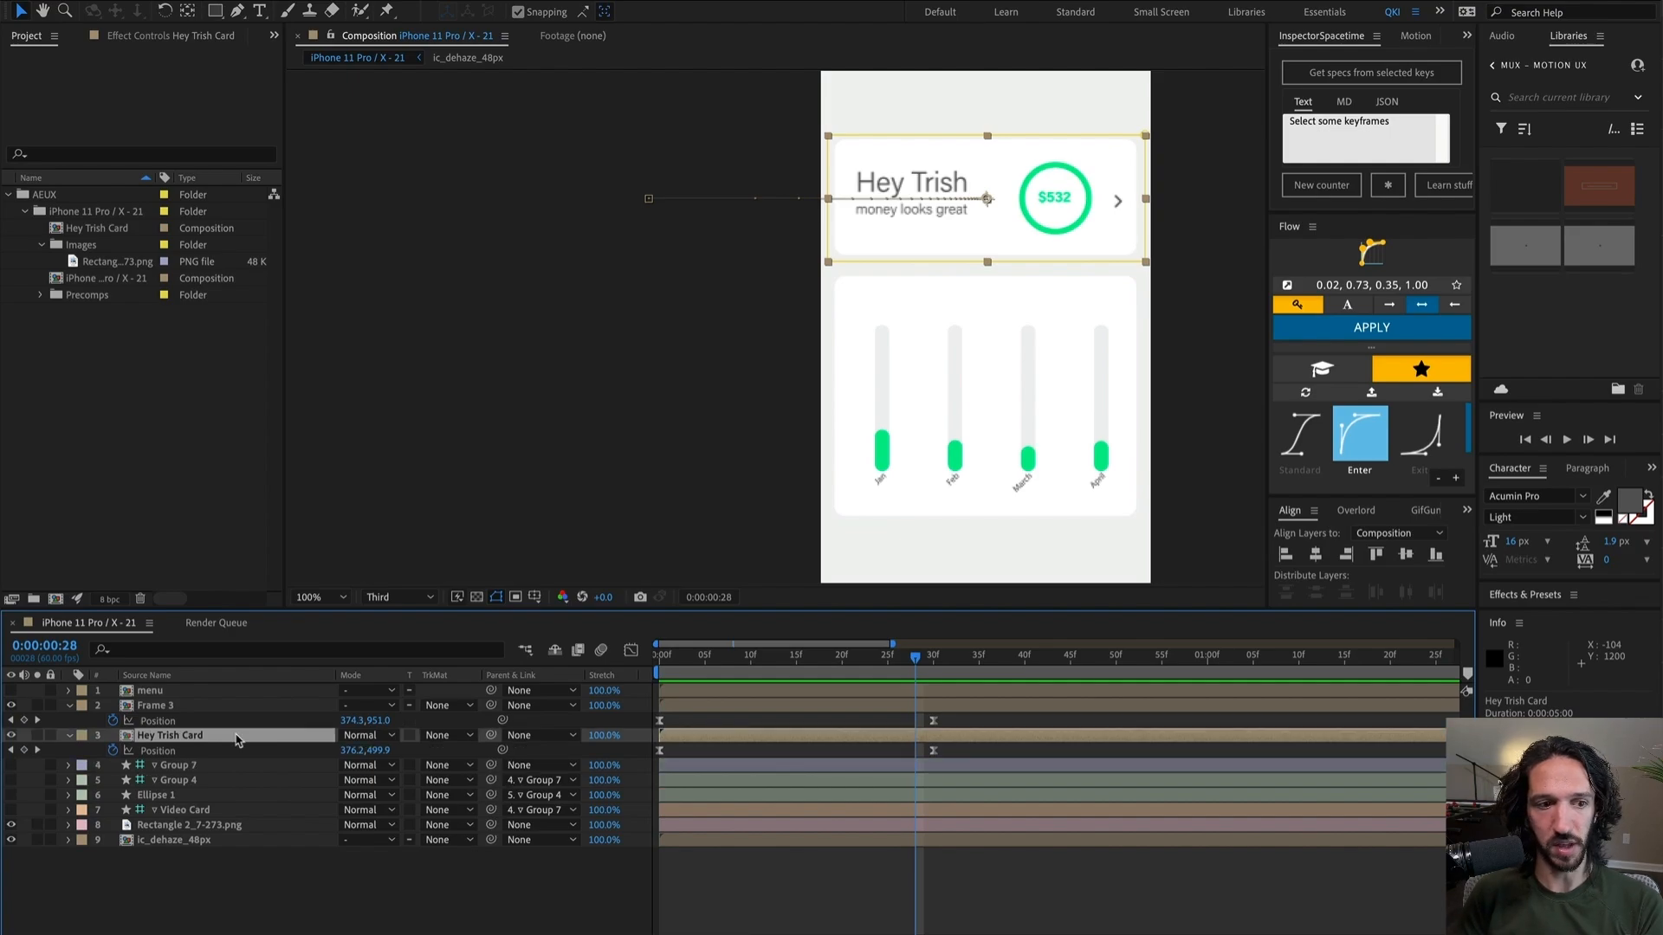
click(237, 735)
key(Return)
text(Ba)
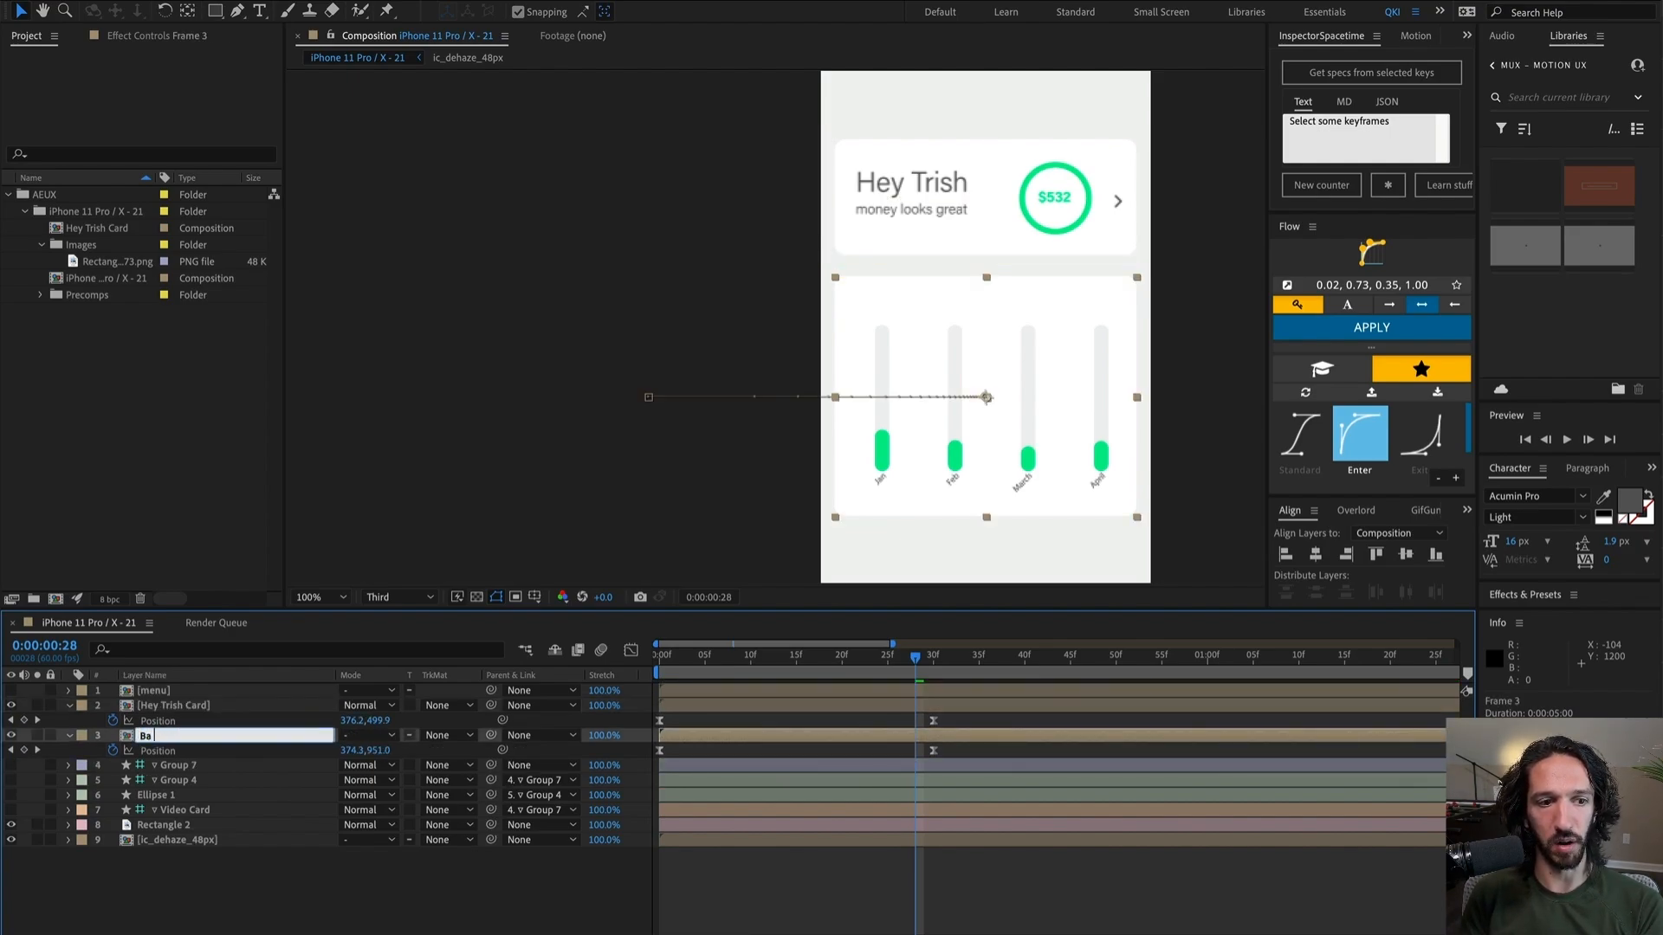
text(r graph)
key(Return)
Step: Offset the Bar graph layer to start at frame 2, just behind the greeting card, and preview the staggered slide-in
drag(708, 738, 820, 735)
drag(812, 660, 675, 688)
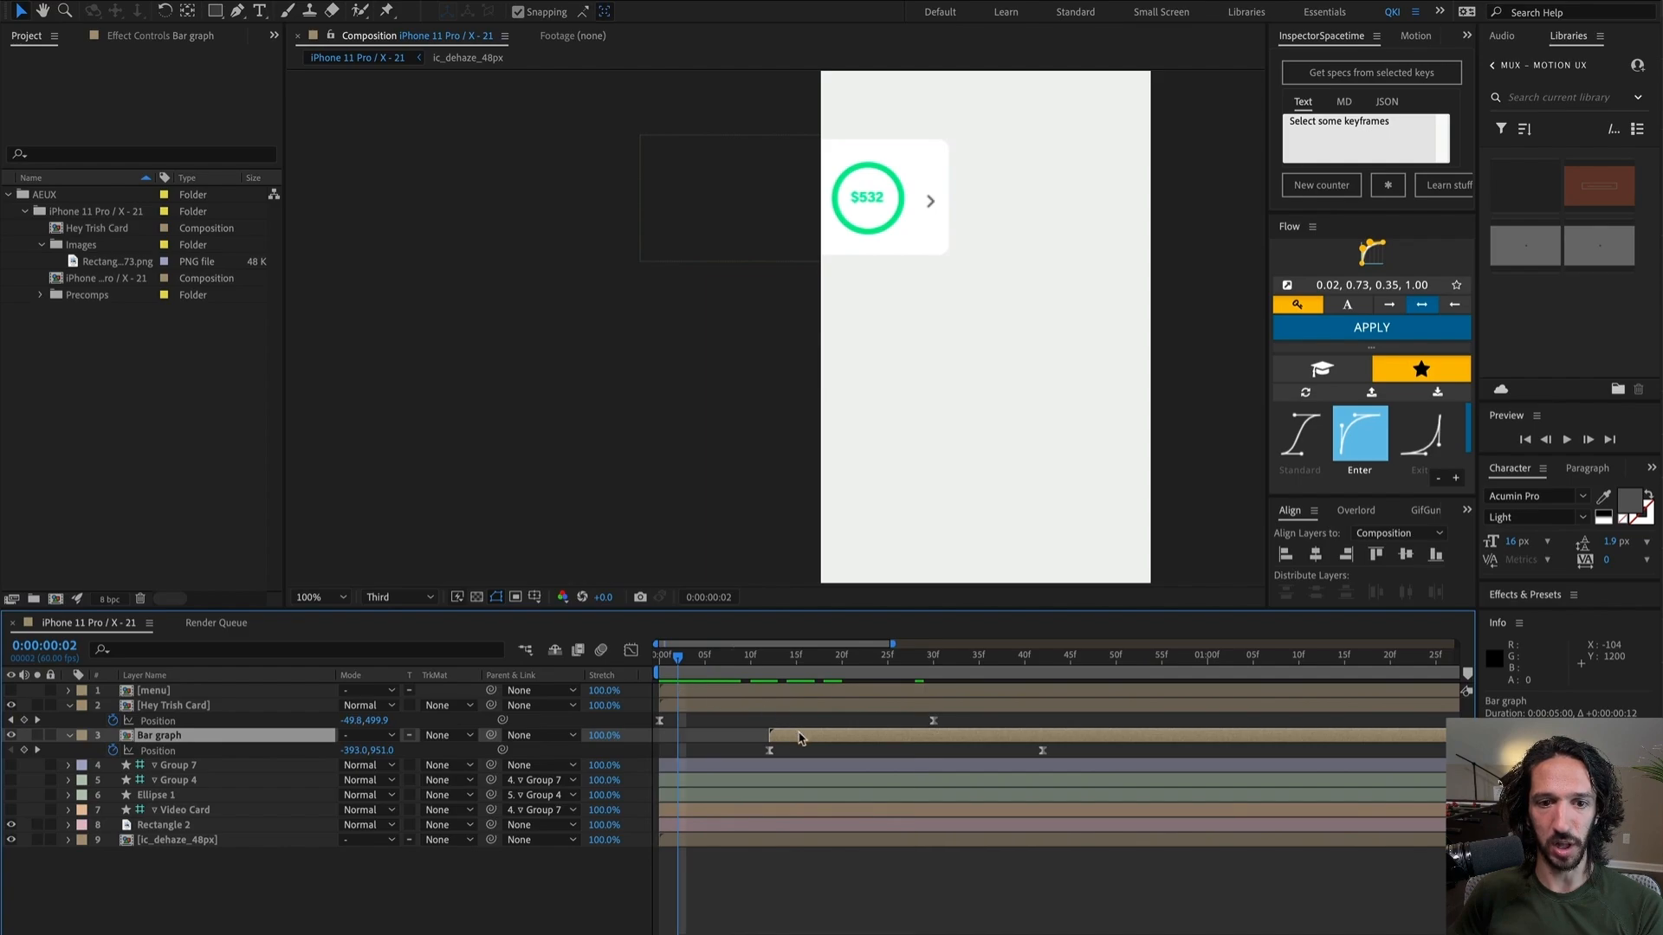
drag(801, 736, 707, 738)
key(space)
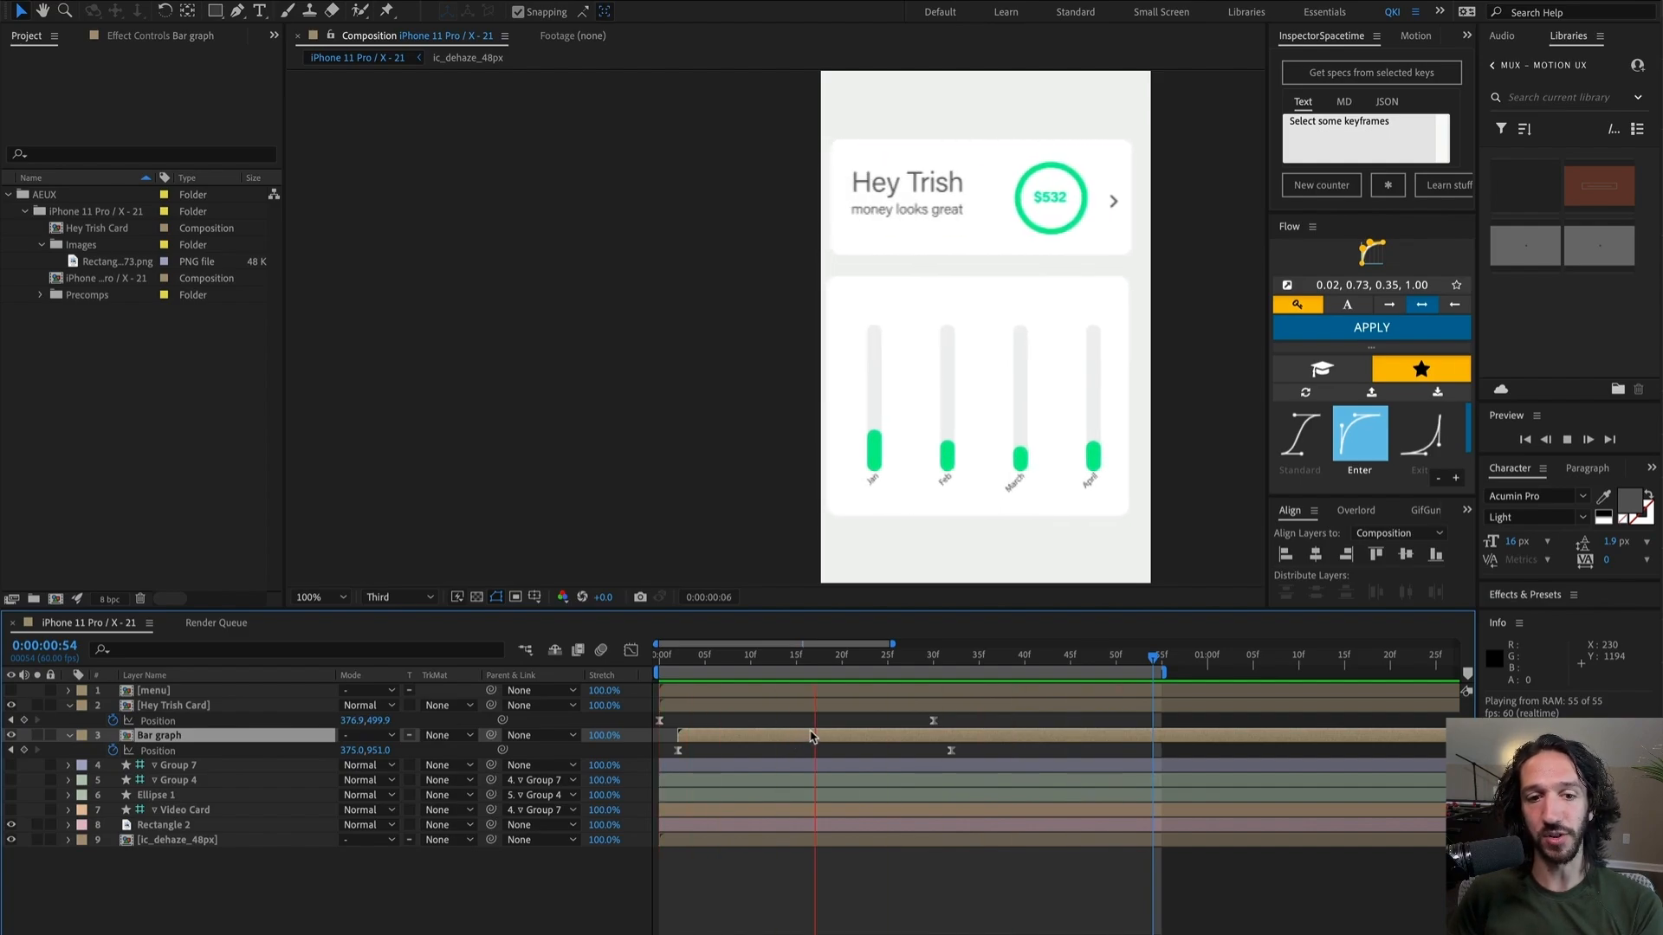
click(886, 864)
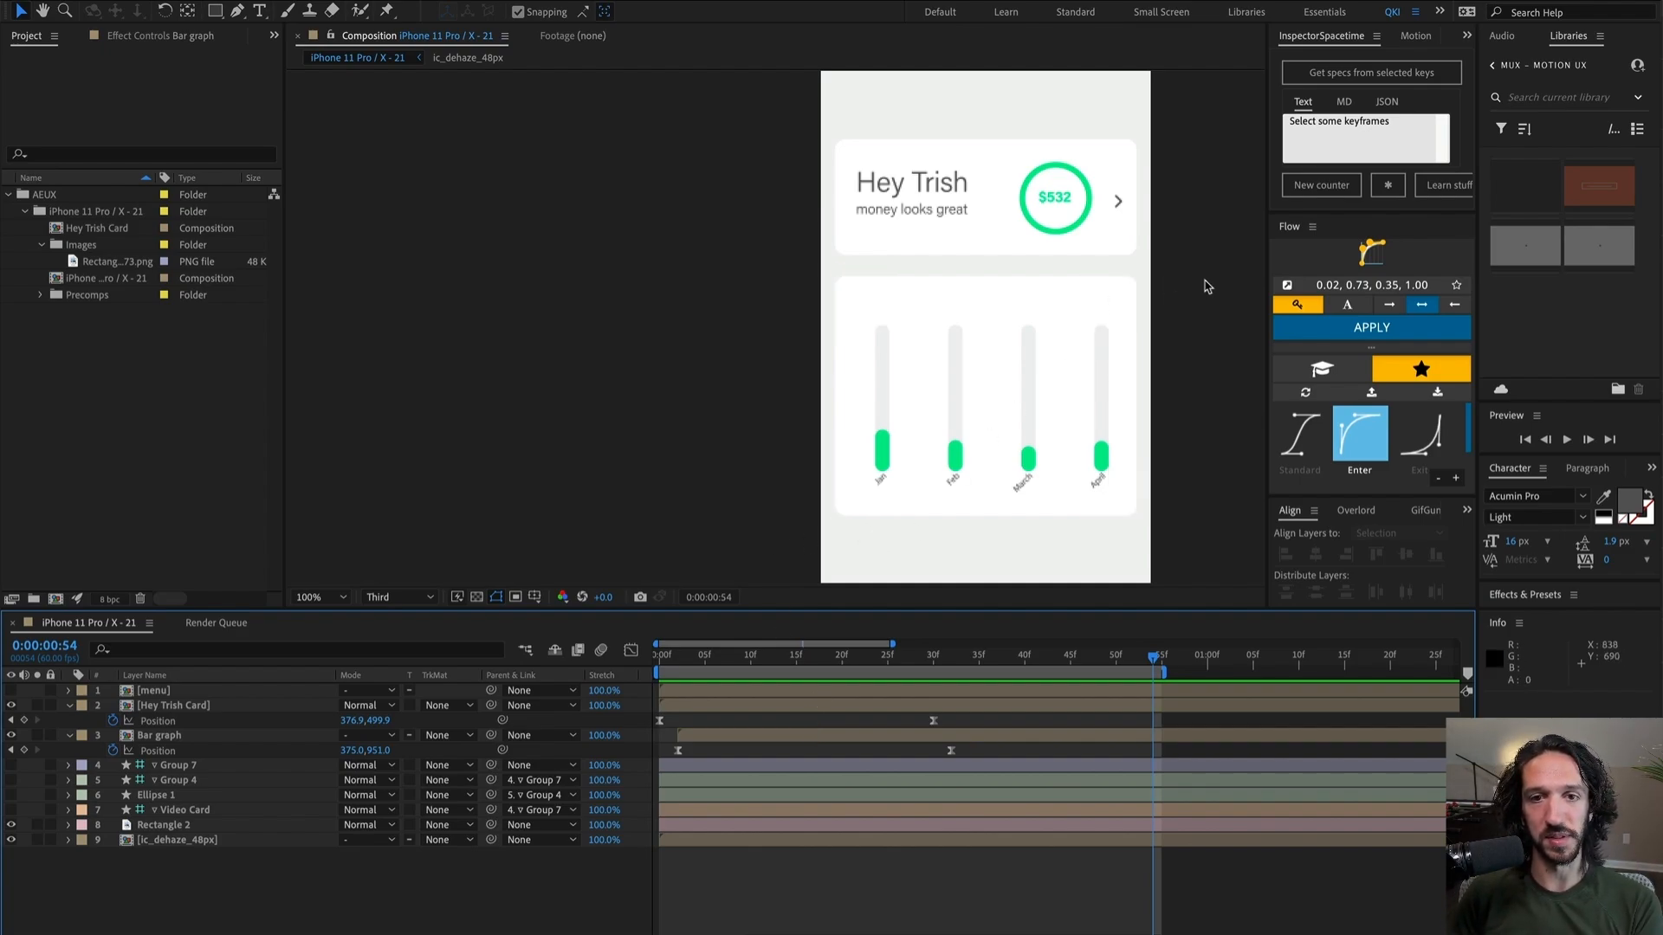
Step: Go to the Bar graph's last Position keyframe at frame 32 and open its composition and the nested Frame 2 composition
key(space)
drag(1208, 286, 1100, 303)
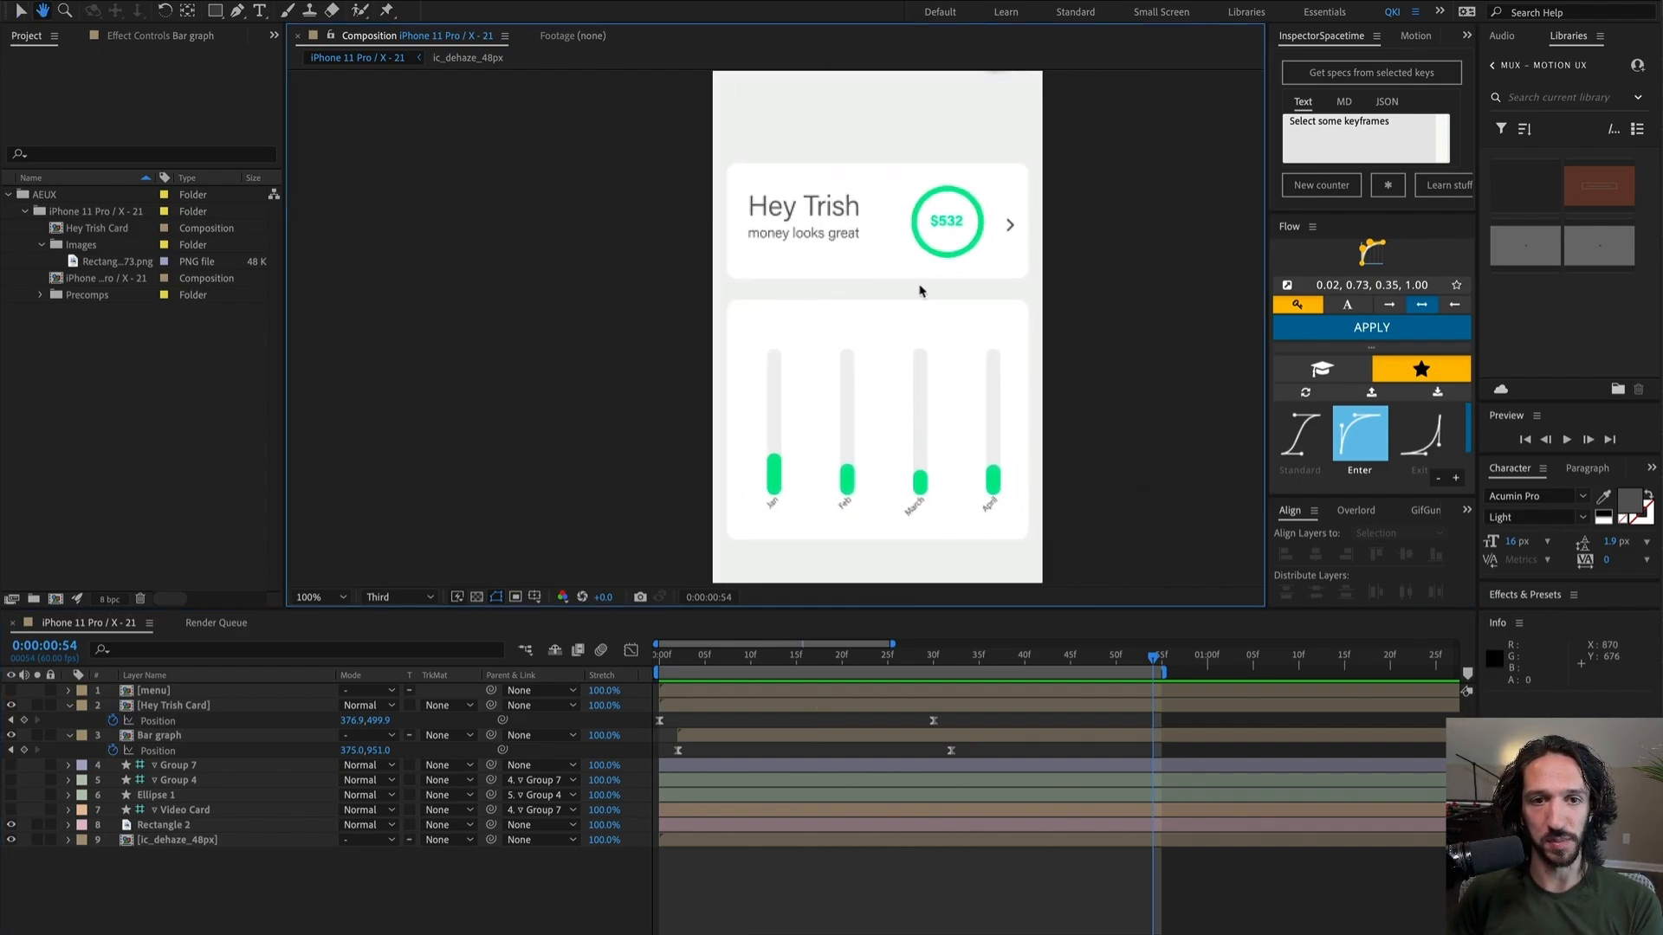
key(comma)
key(period)
click(1015, 665)
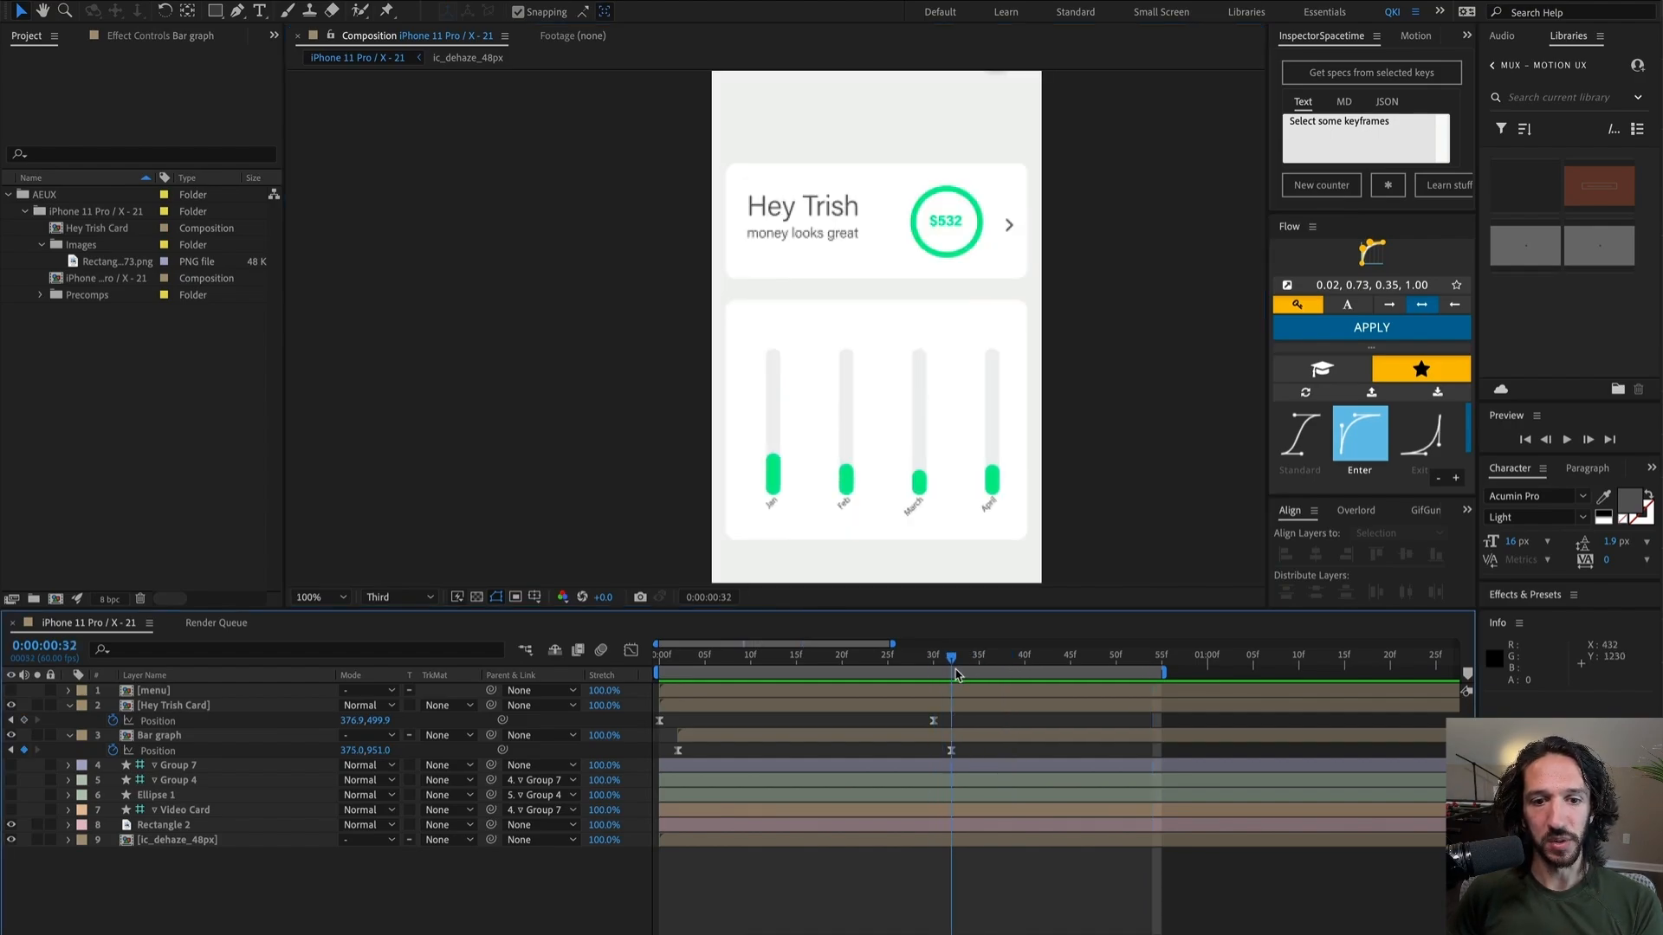
click(837, 456)
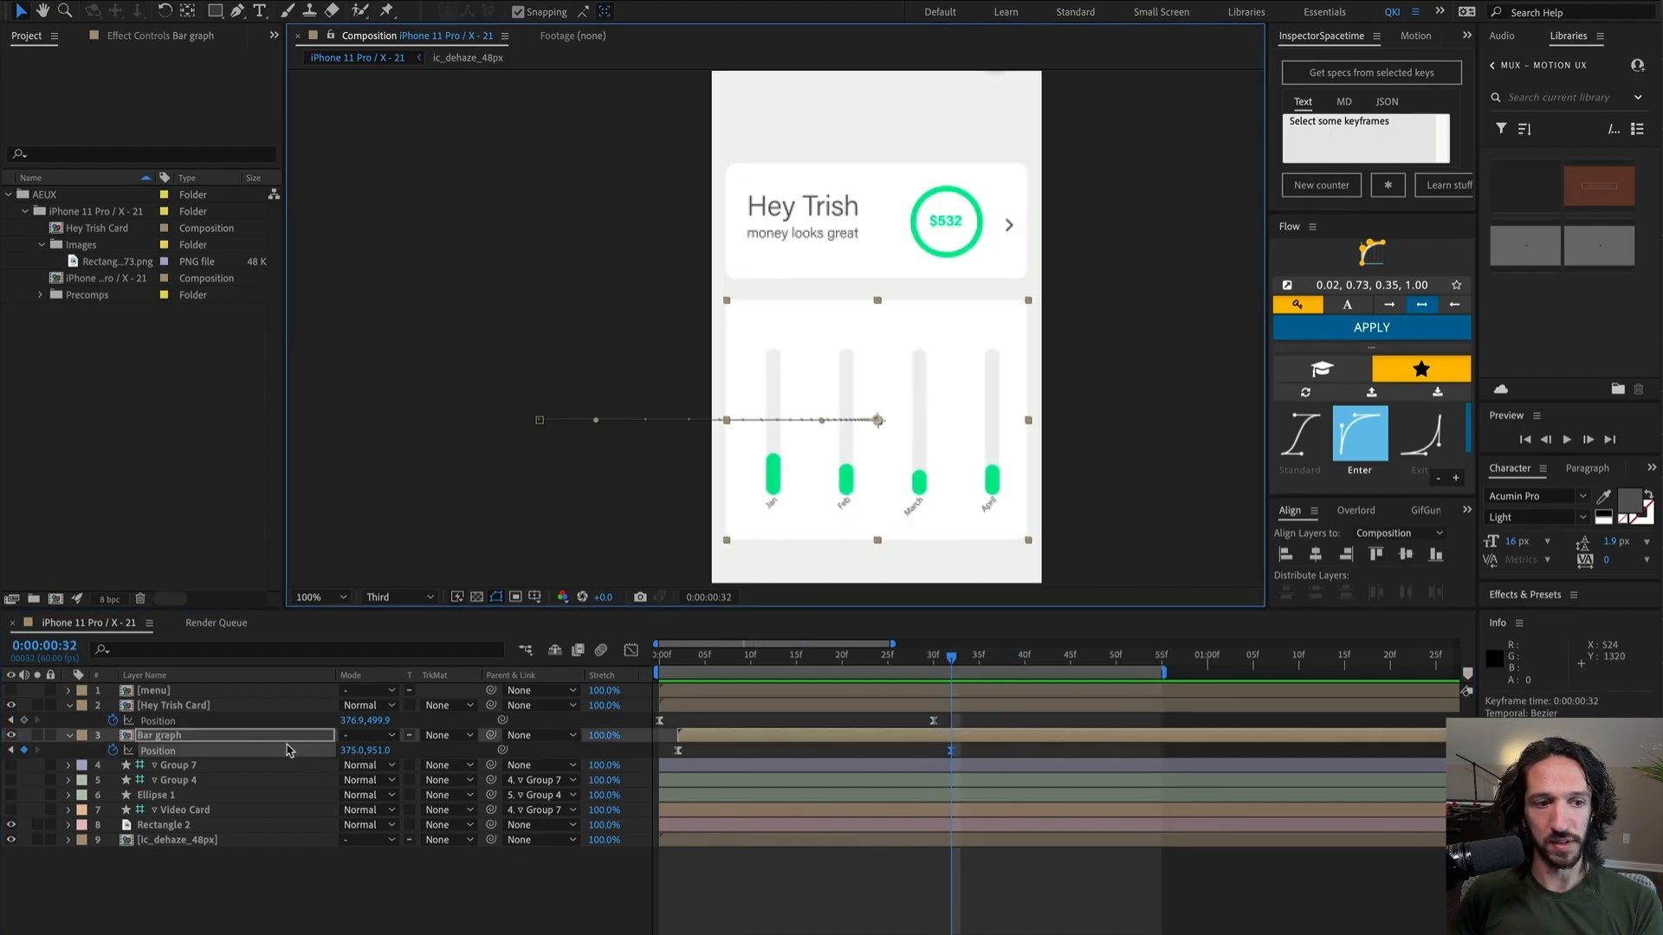
double_click(254, 736)
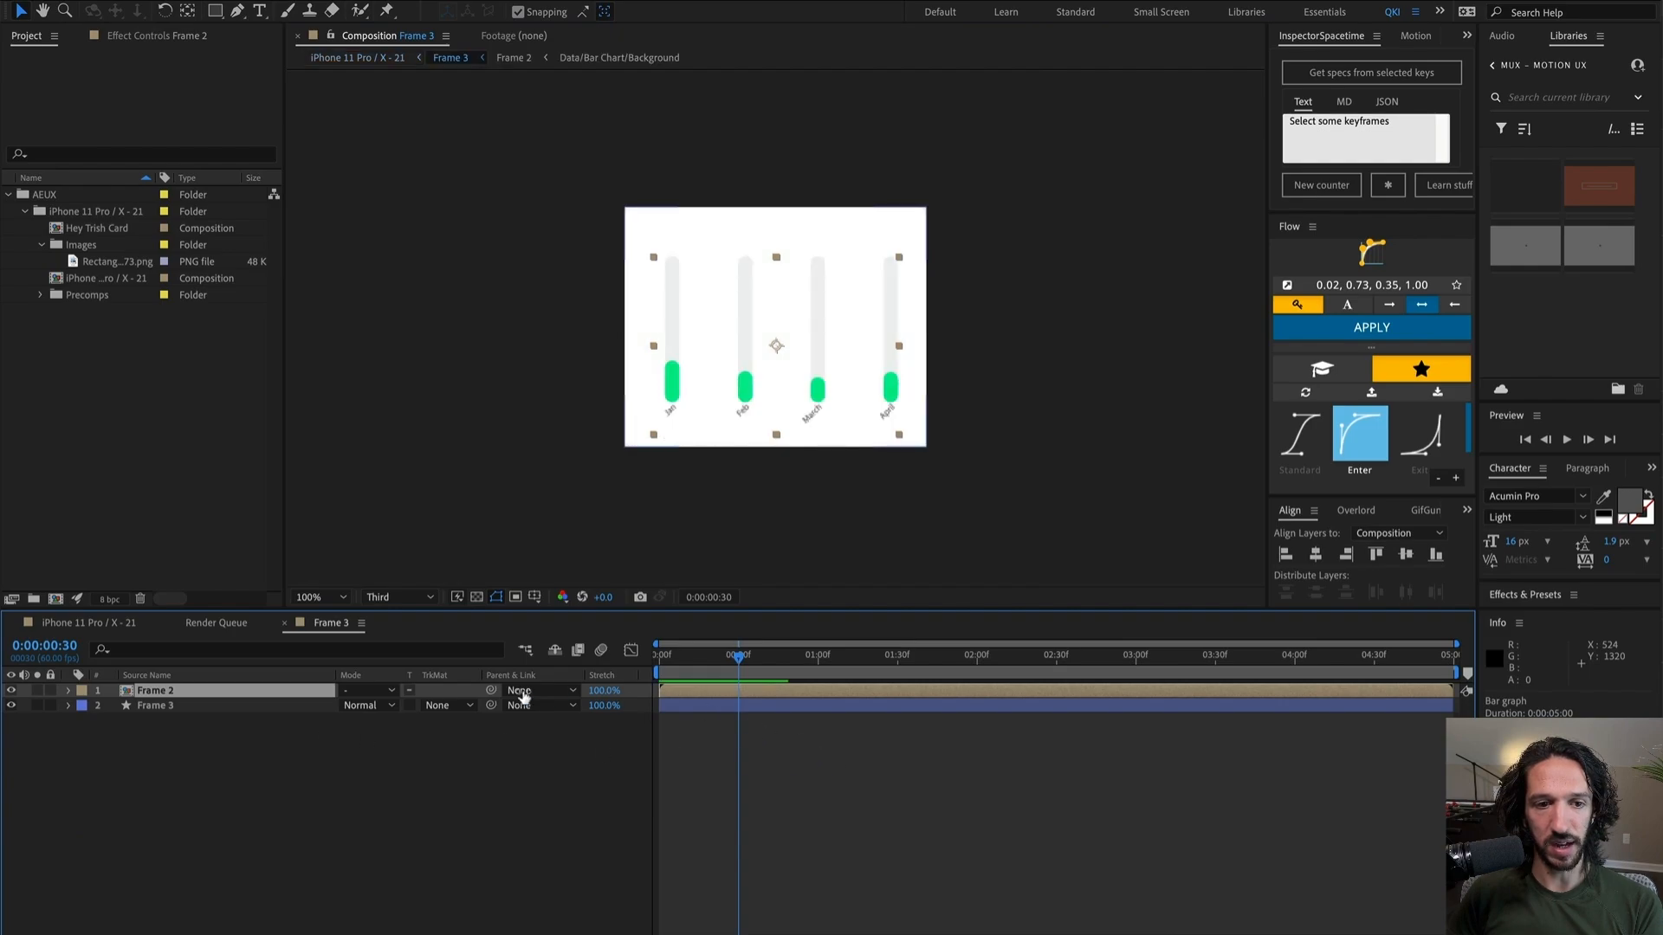
double_click(199, 692)
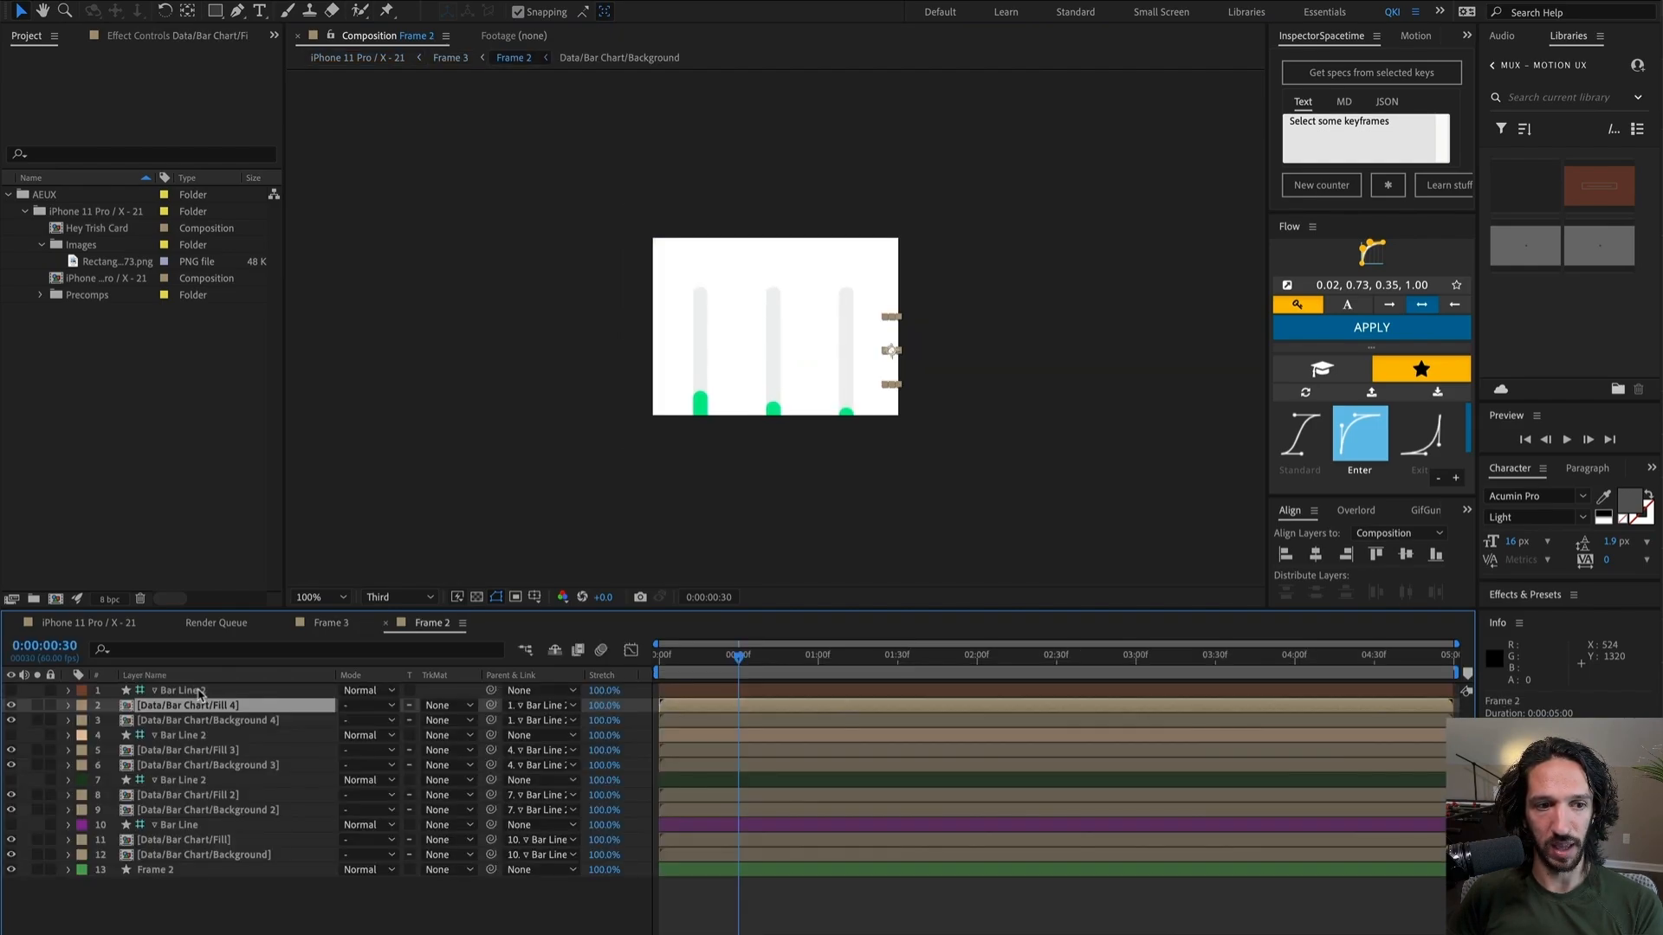
Step: Un-precomp the bar chart's fill and background layers in Frame 2 into separate shape and text layers
click(237, 720)
click(233, 706)
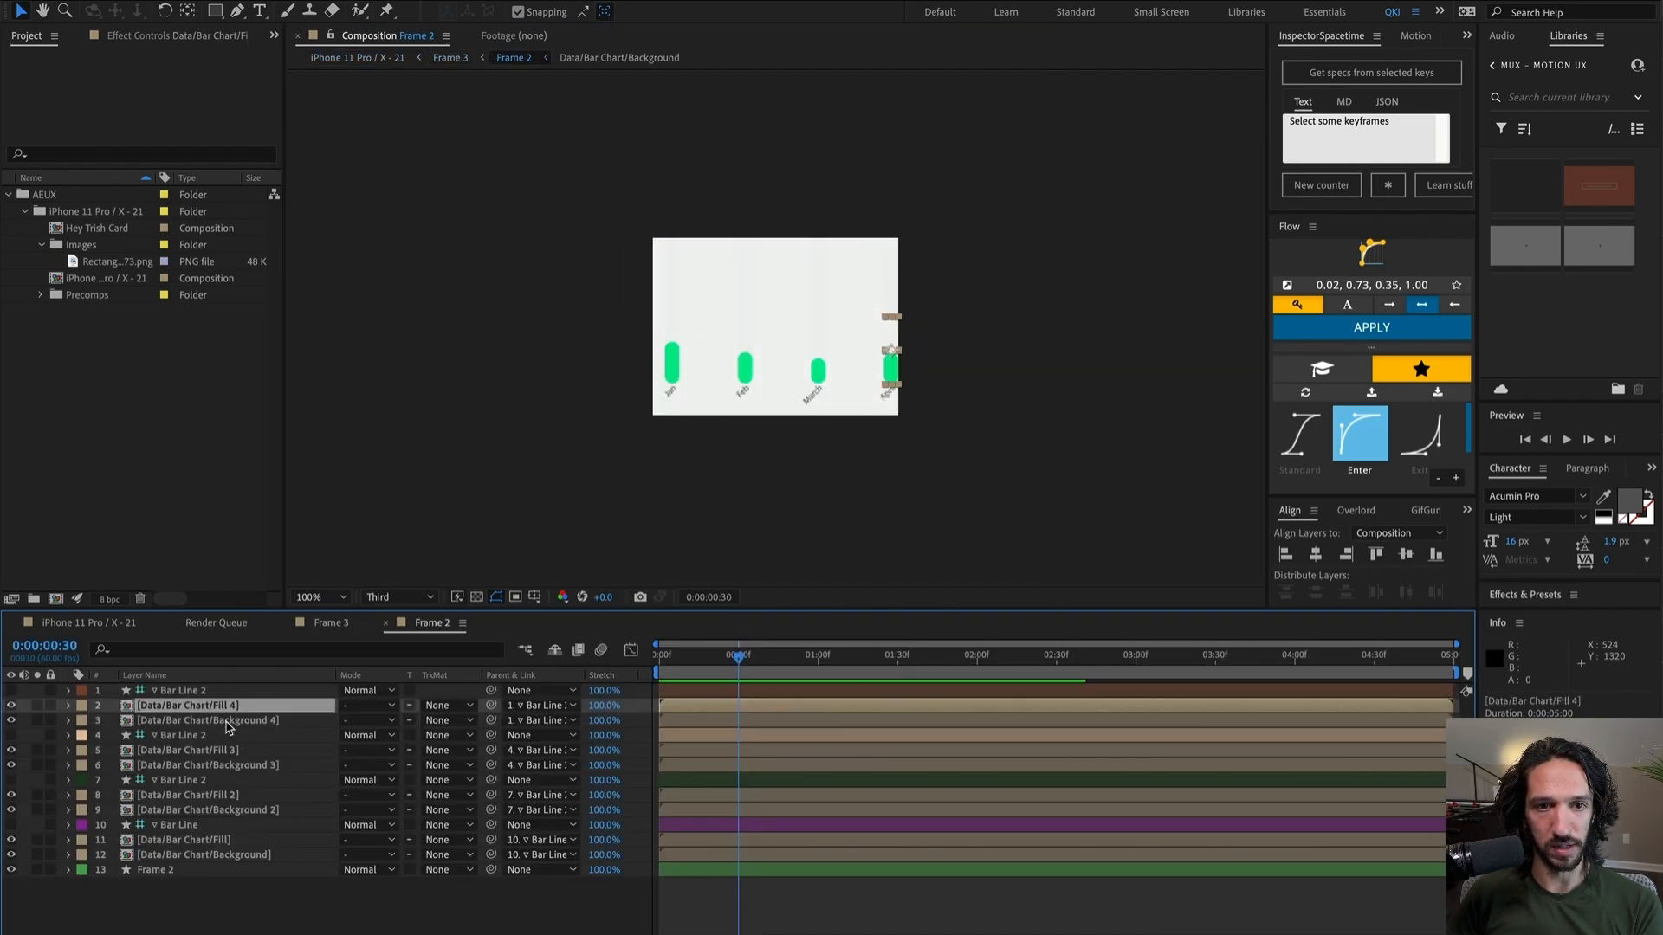
click(205, 750)
click(195, 705)
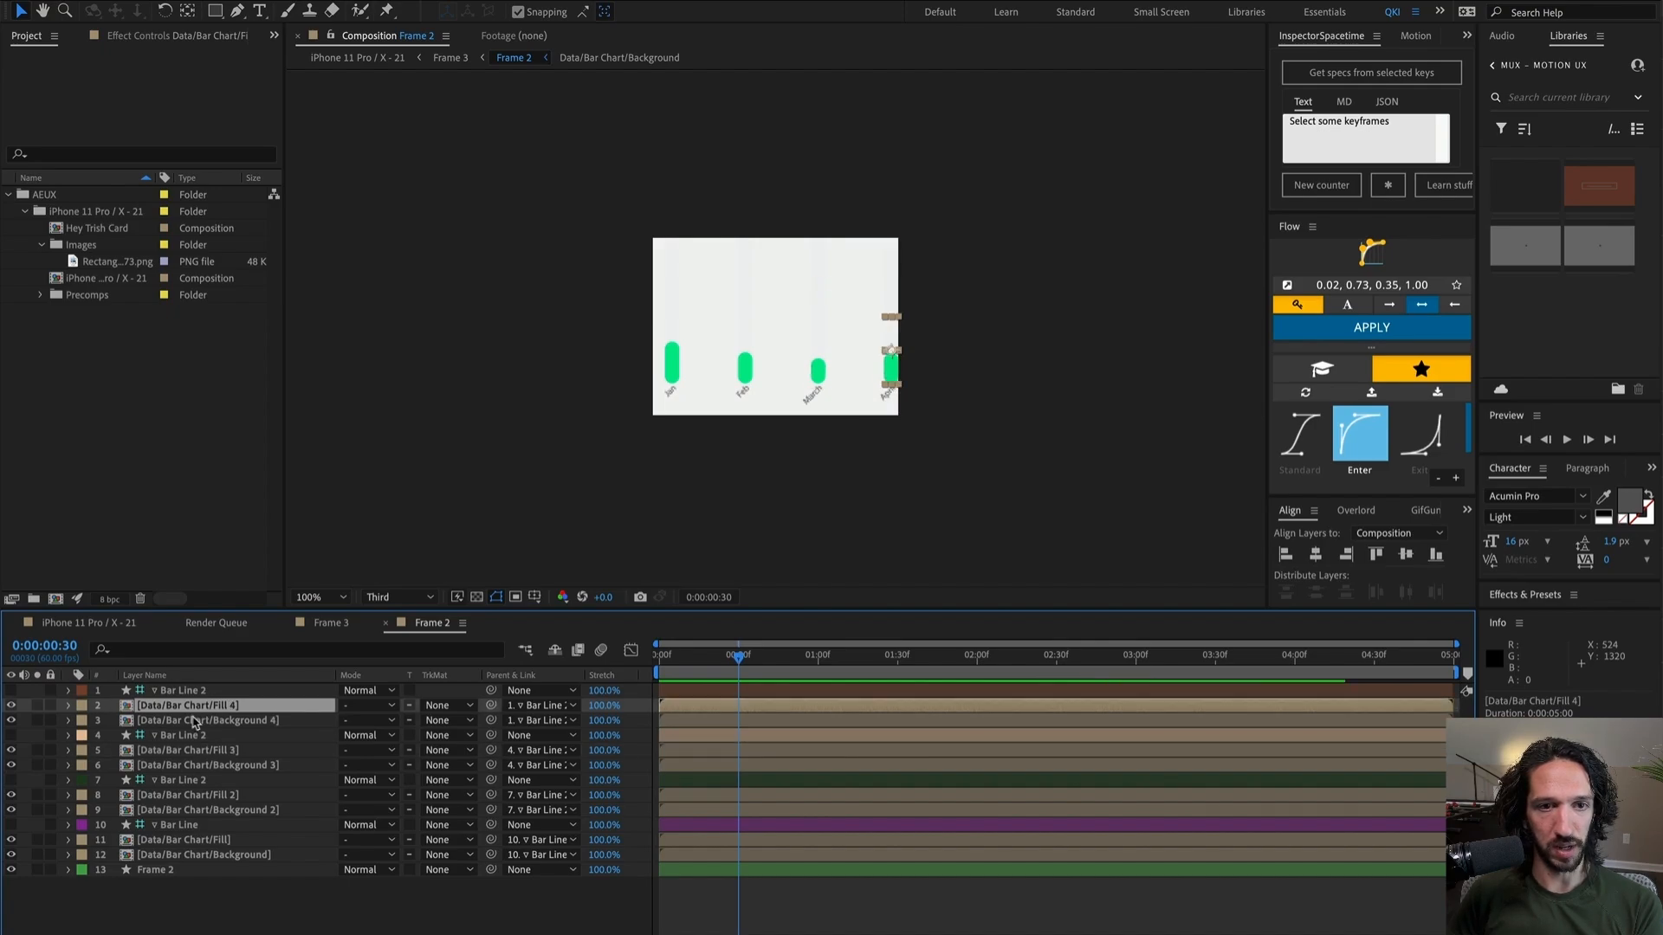
click(221, 860)
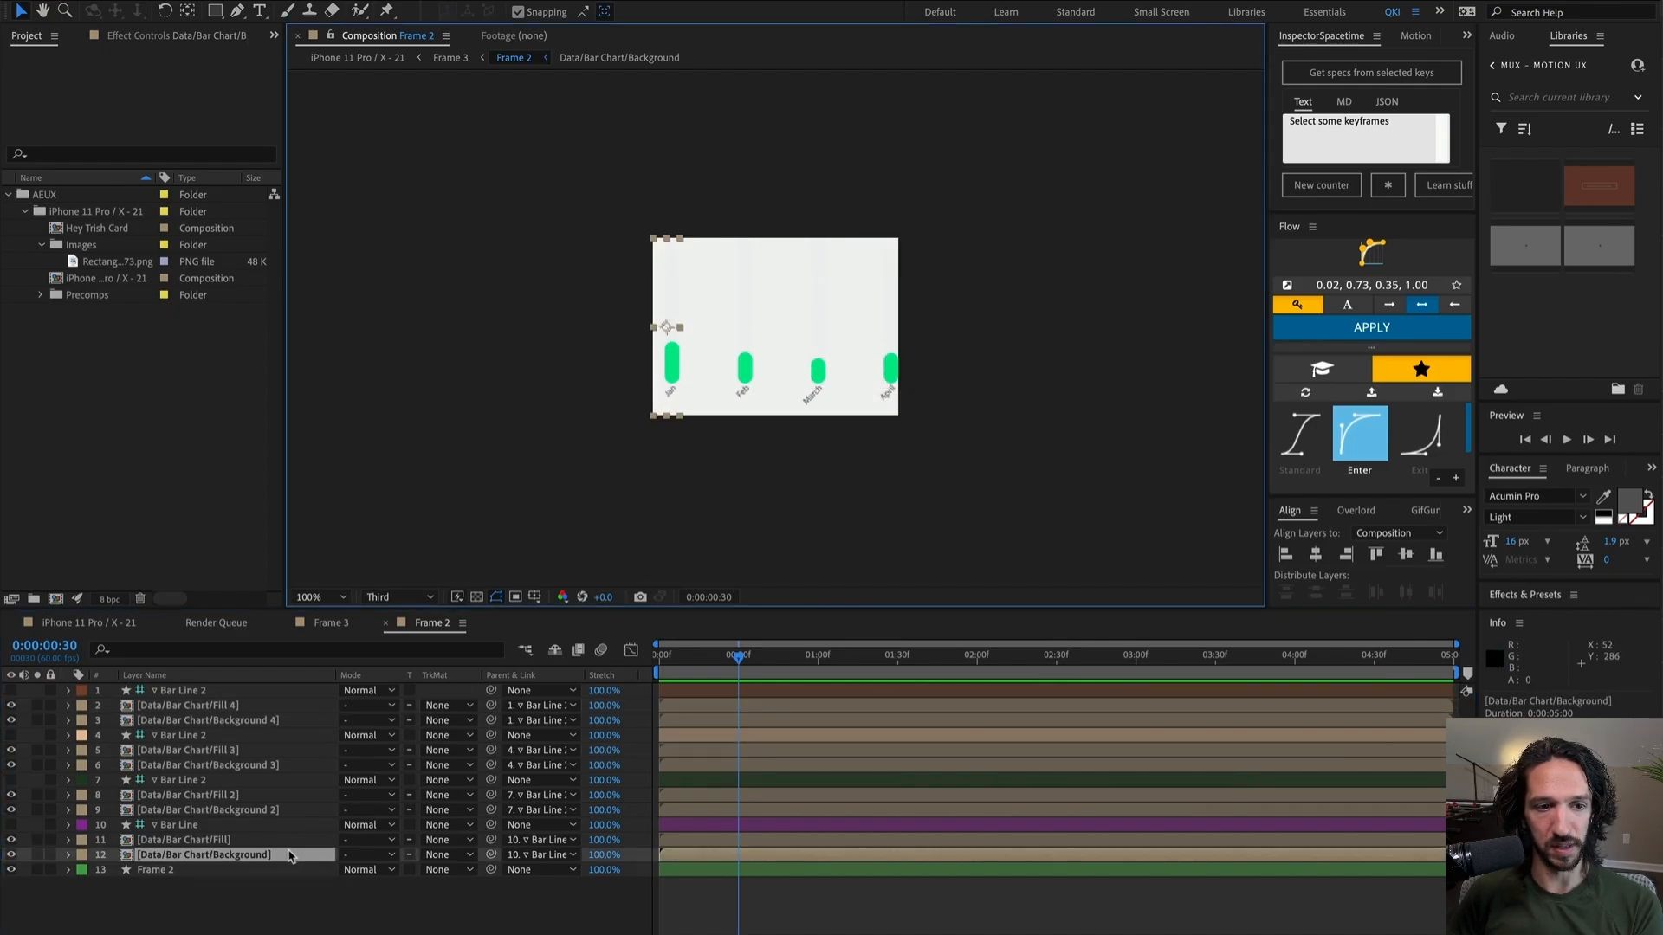
click(258, 894)
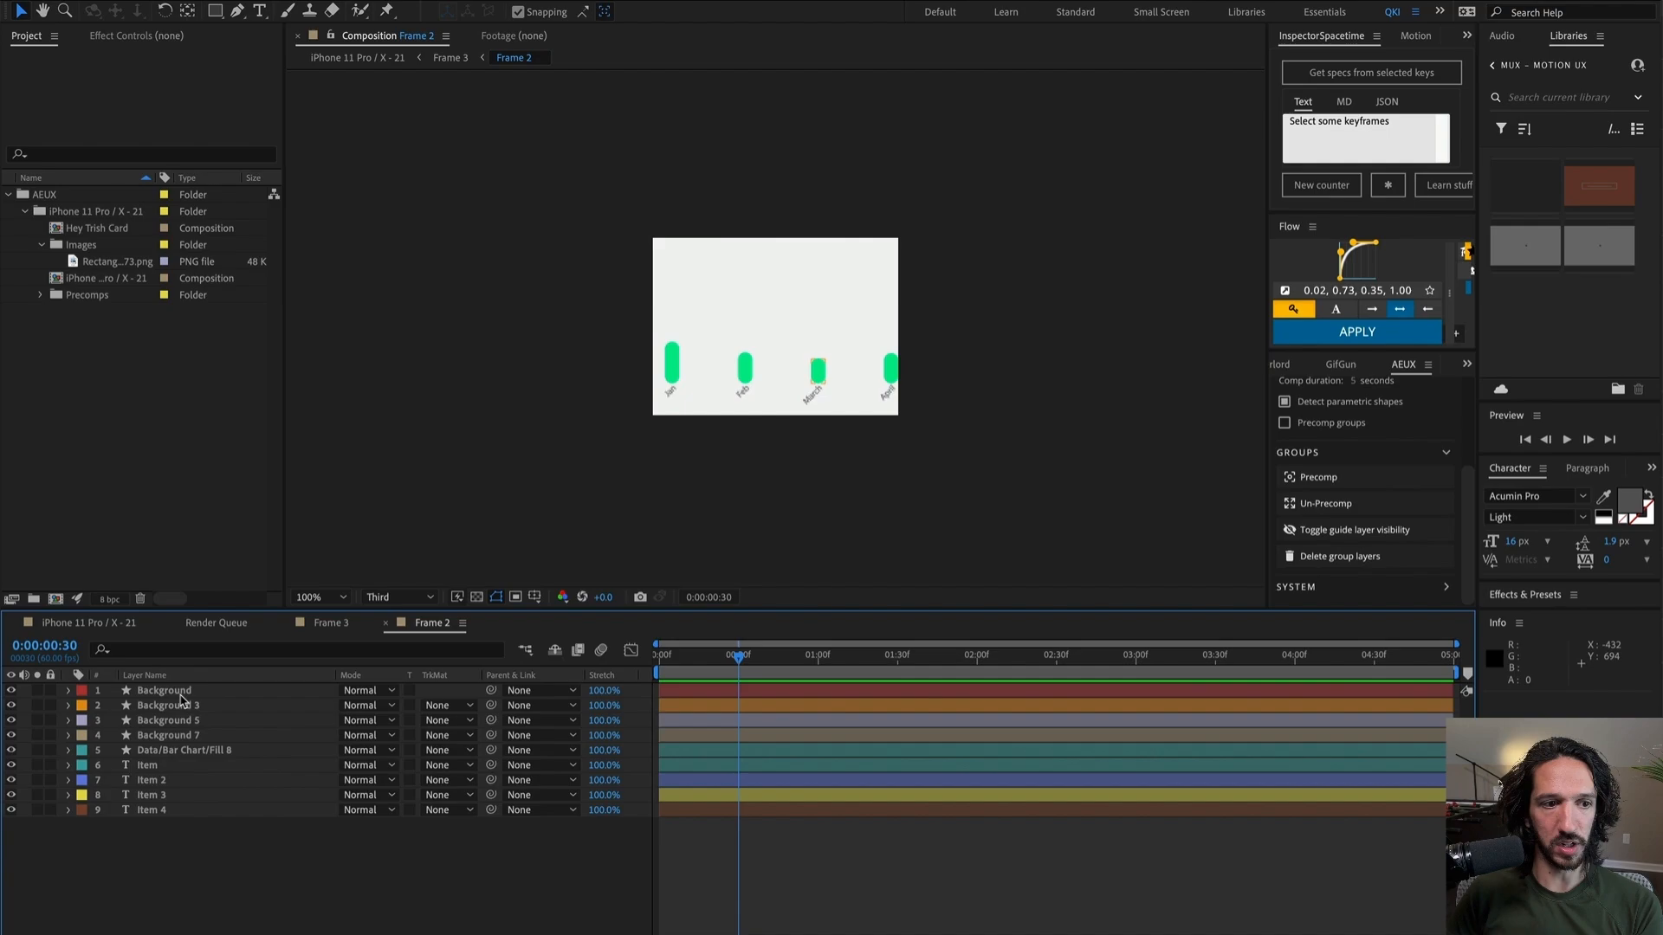
Step: Add Scale keyframes at 0:30 and 1:10 to the green bar layers Background, Background 3, Background 5 and Background 7
click(181, 693)
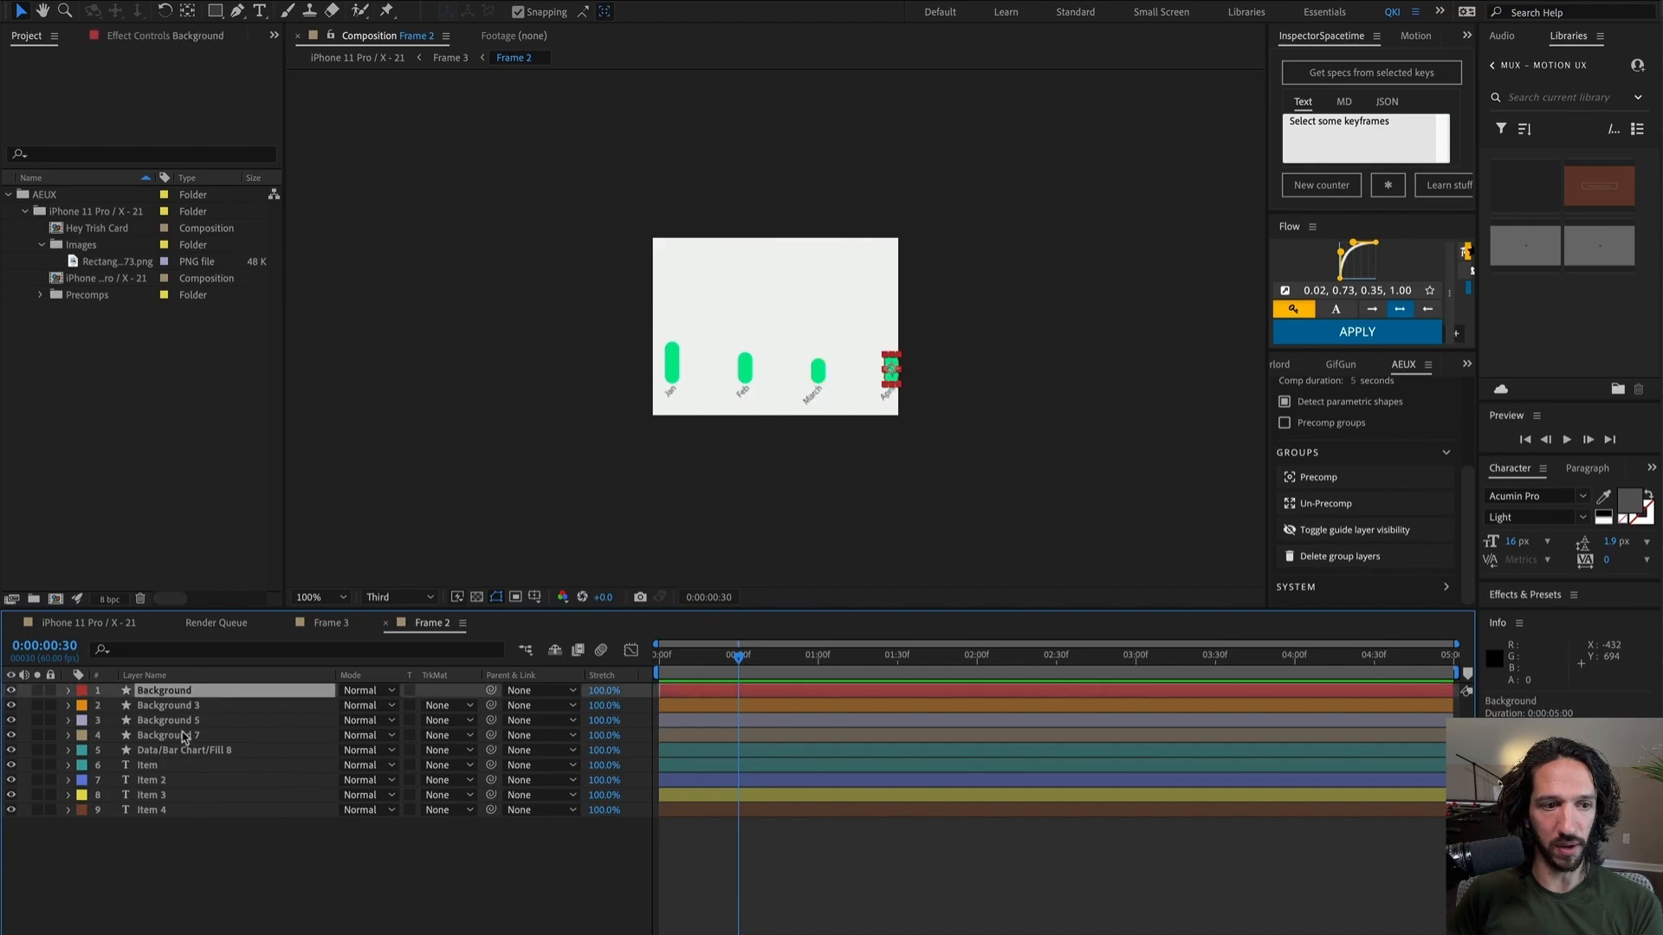
shift+click(184, 737)
key(s)
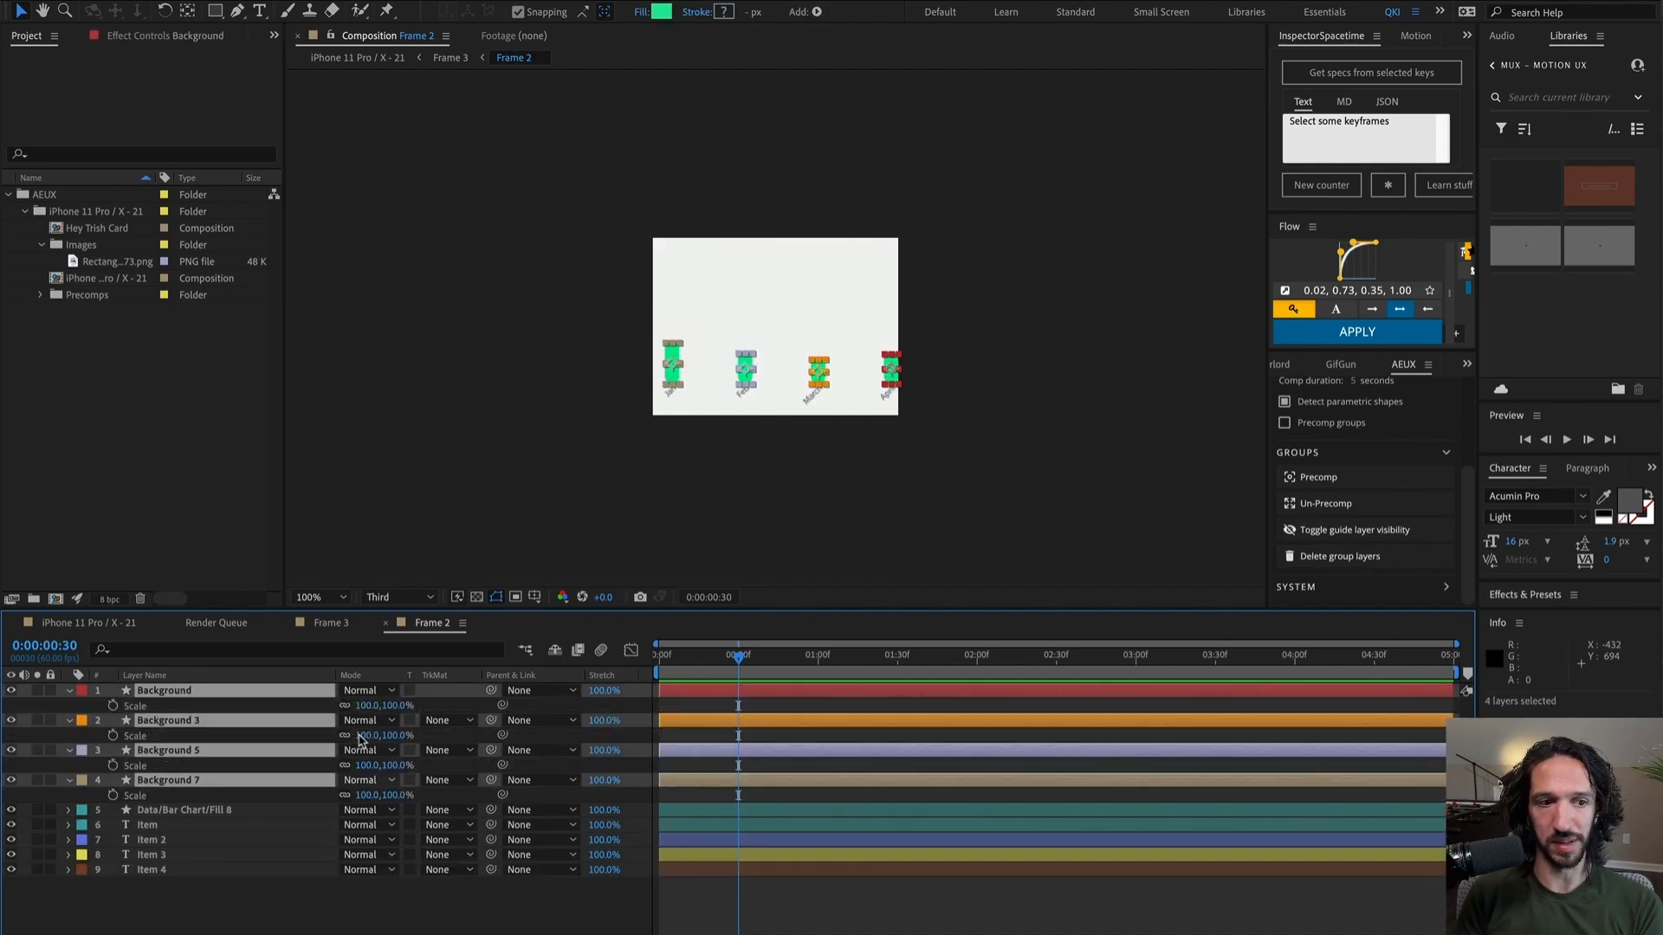
click(113, 706)
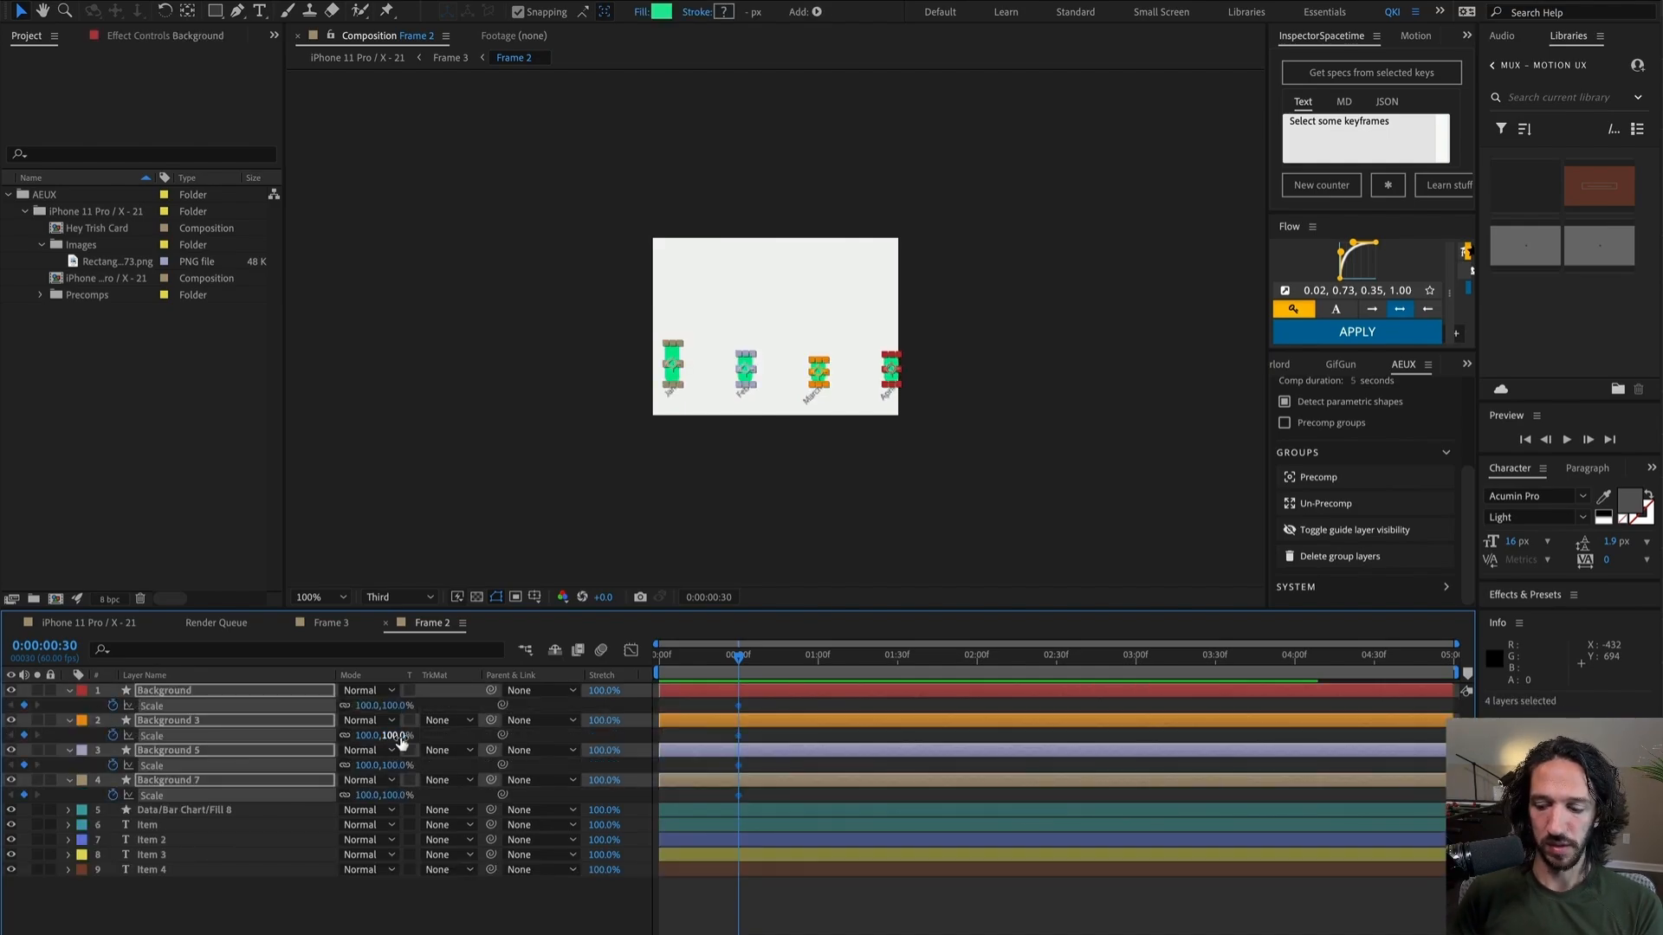
key(shift+Page_Down)
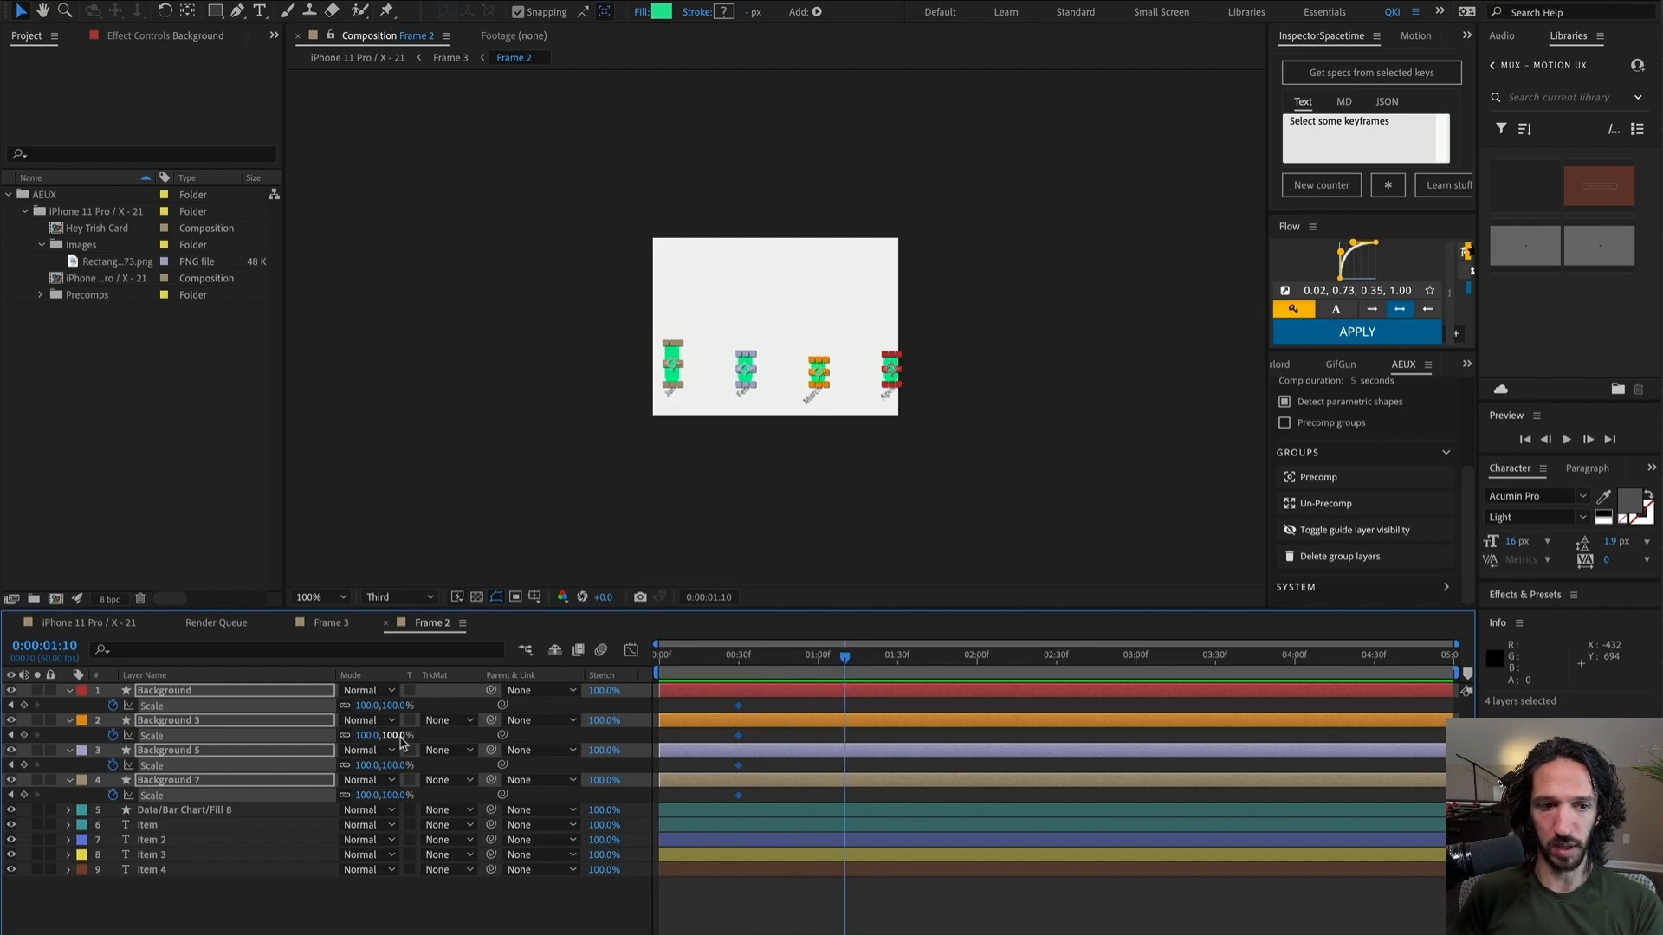
drag(871, 657, 738, 657)
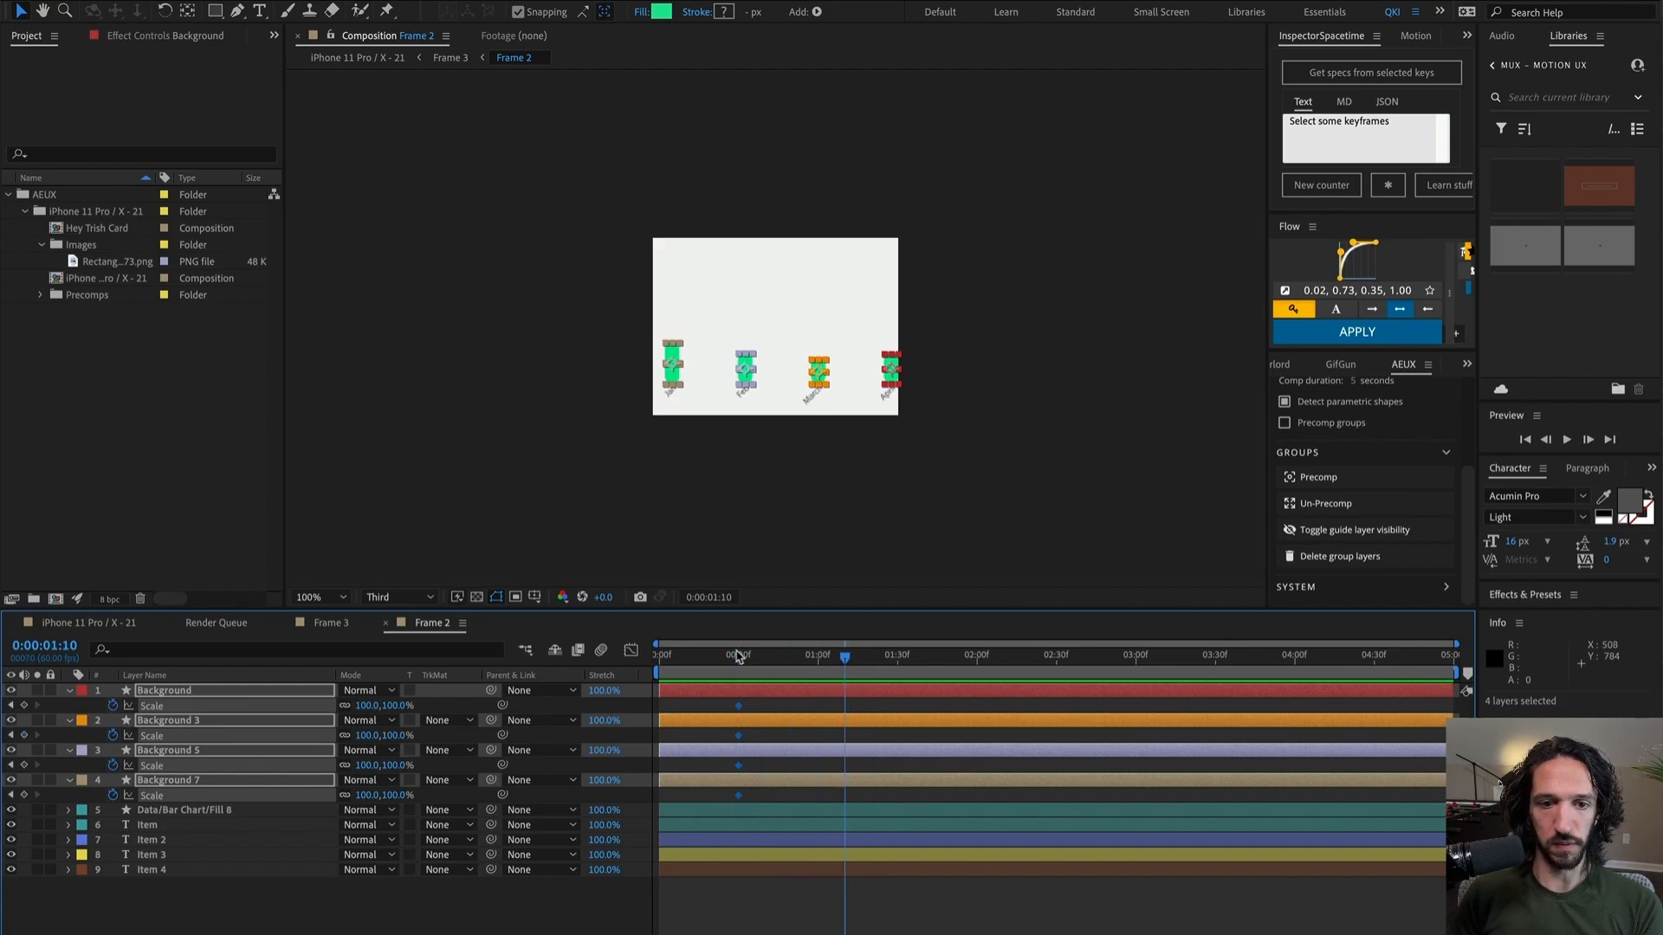
click(376, 886)
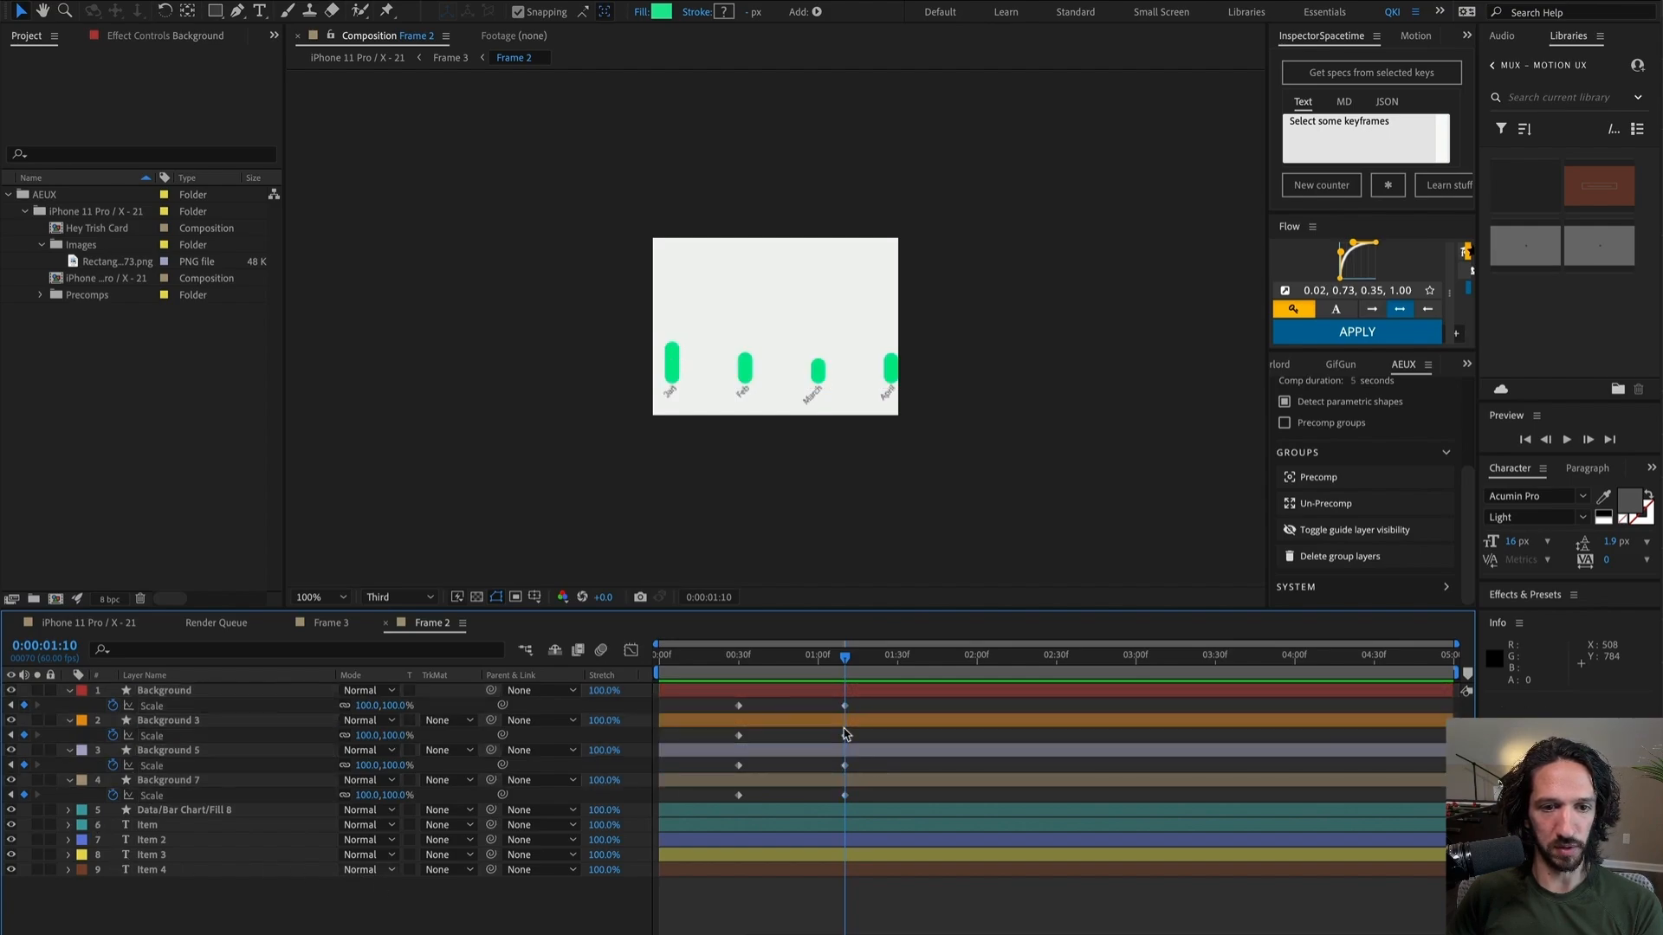
Step: Try scaling a green bar to check how it grows around its anchor point, and undo the change
click(680, 364)
key(period)
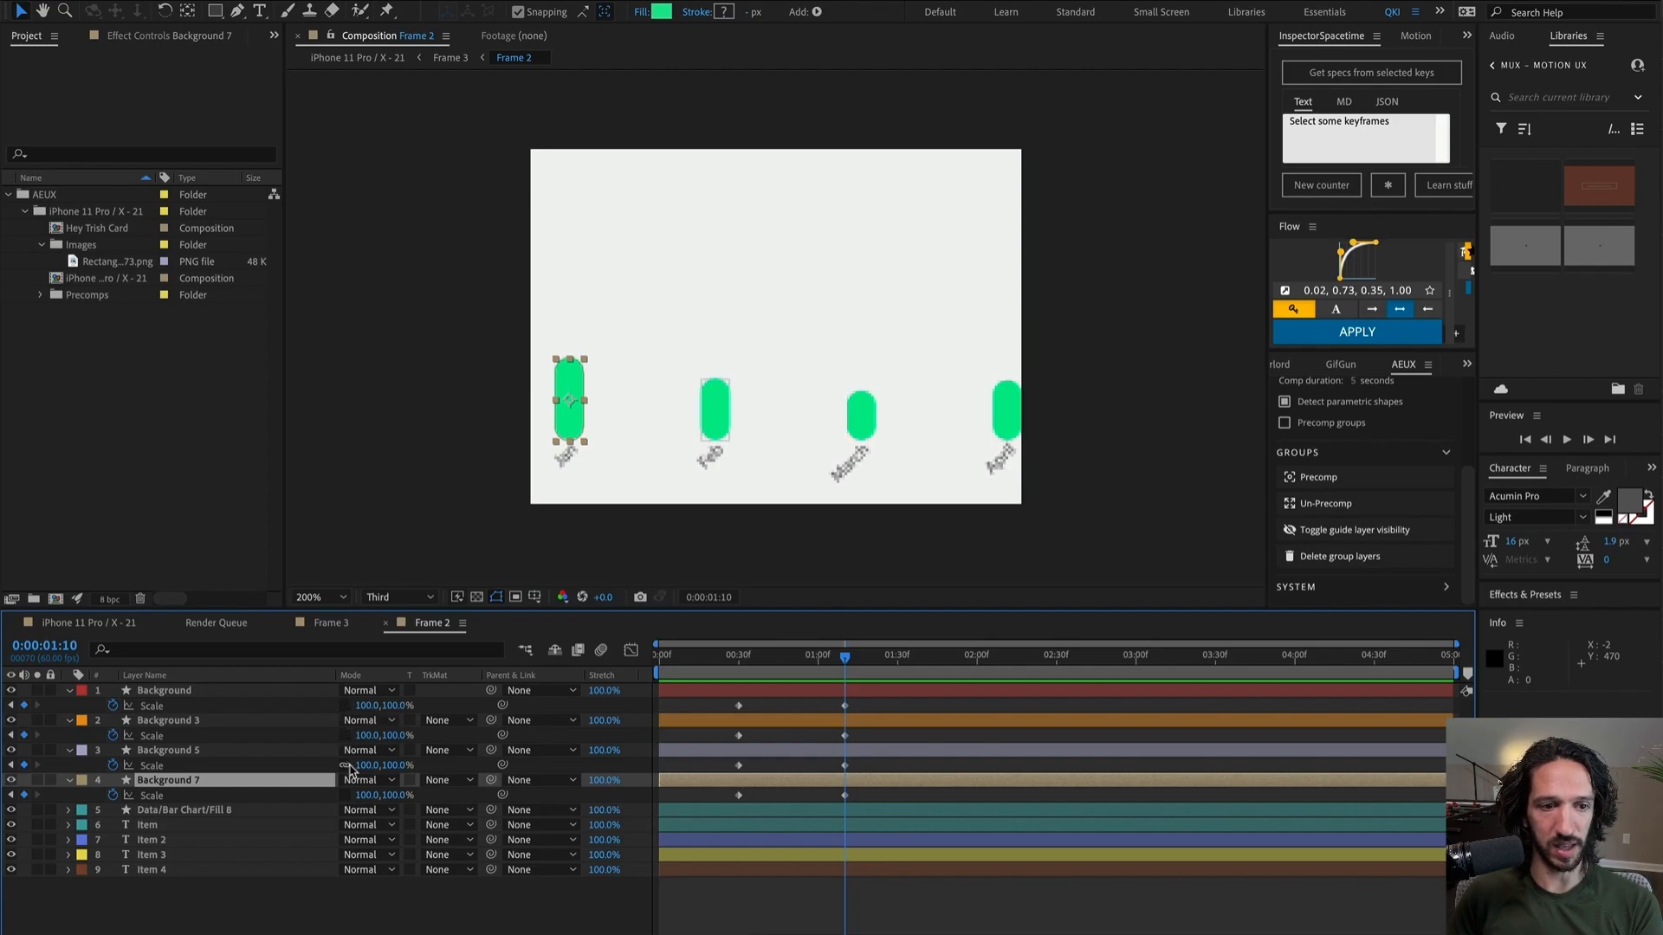
drag(363, 766, 441, 781)
key(ctrl+z)
drag(441, 780, 354, 780)
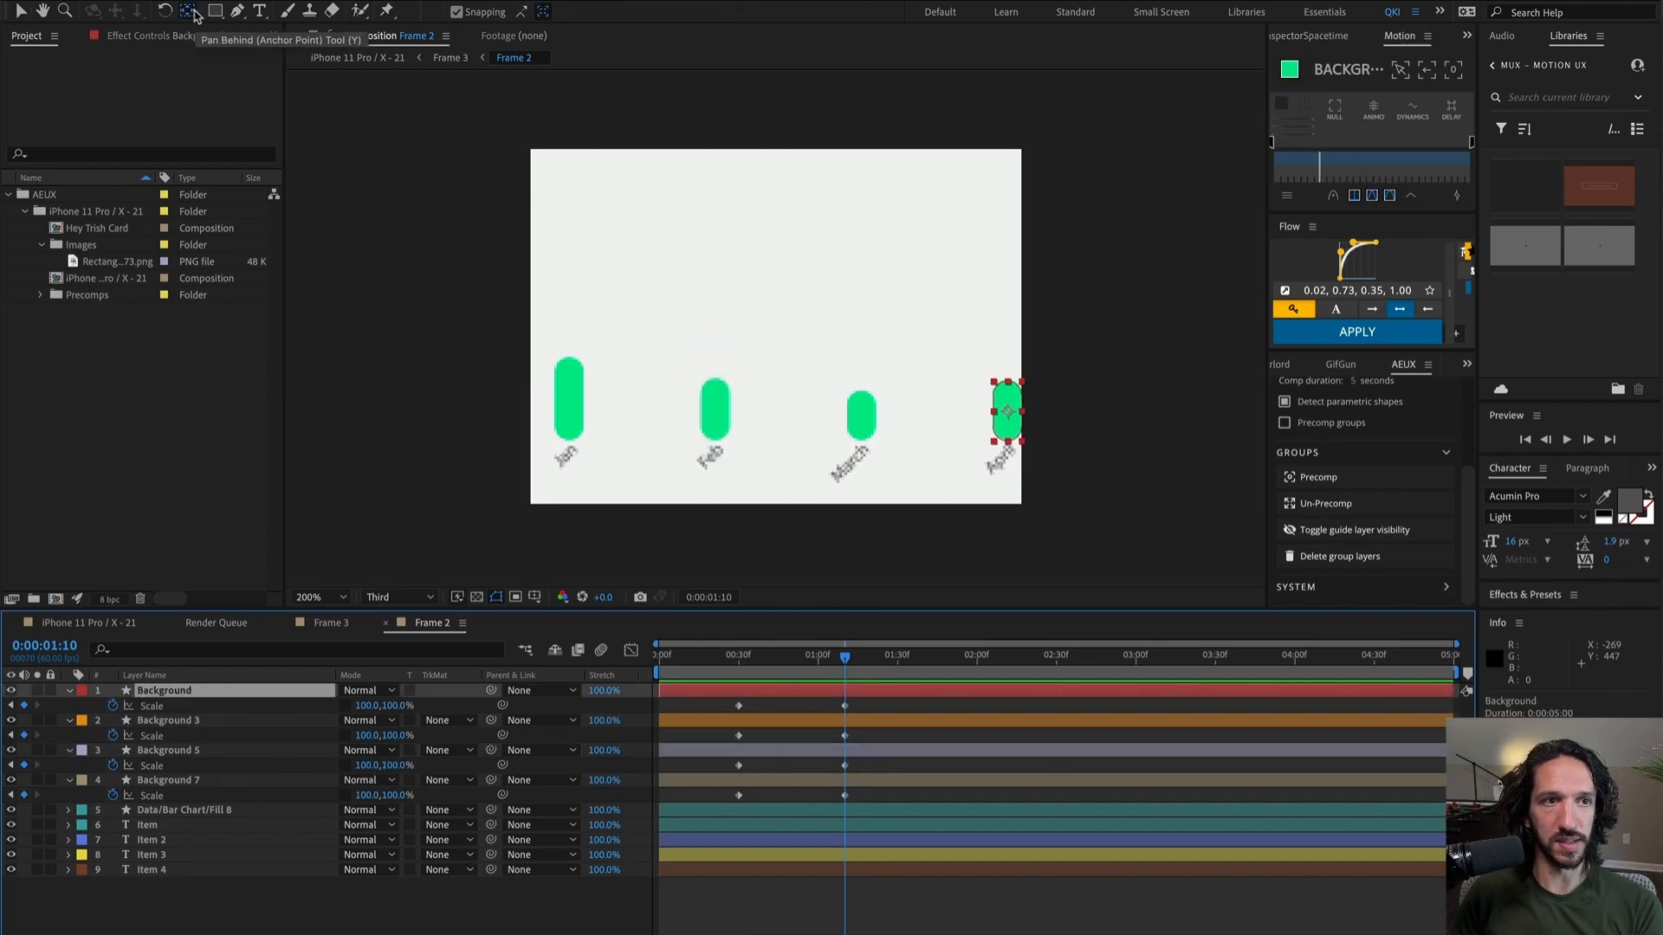
Step: Move the anchor points of the April, March, Feb and Jan green bars down to the base of each bar
drag(1007, 414, 1008, 424)
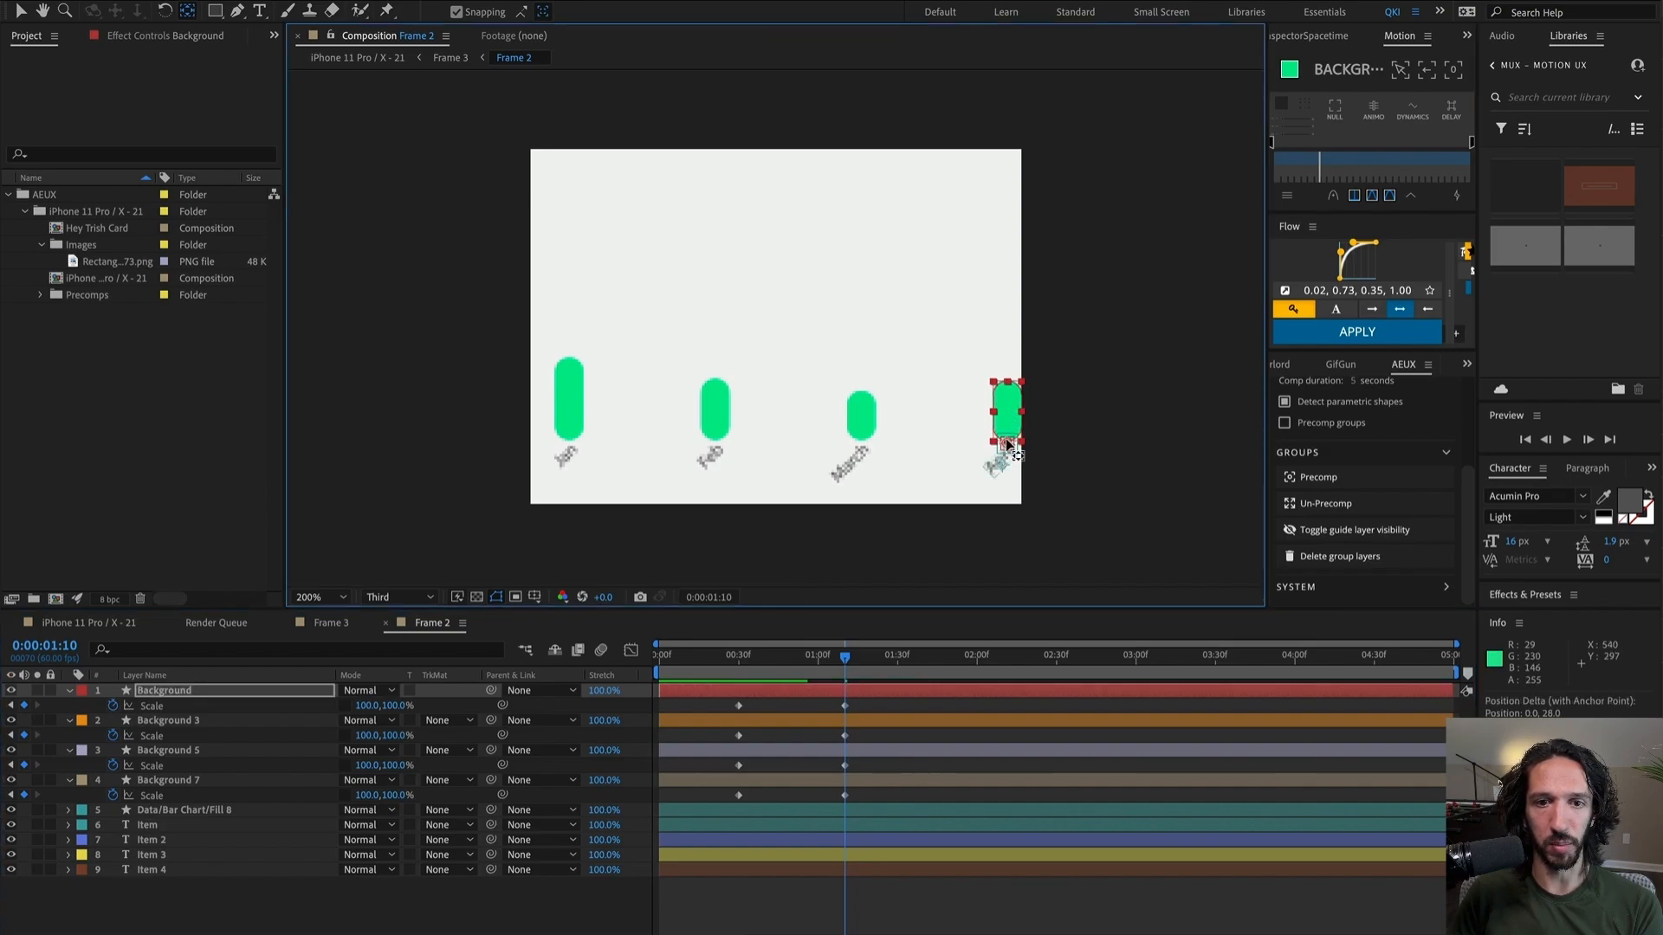
click(862, 423)
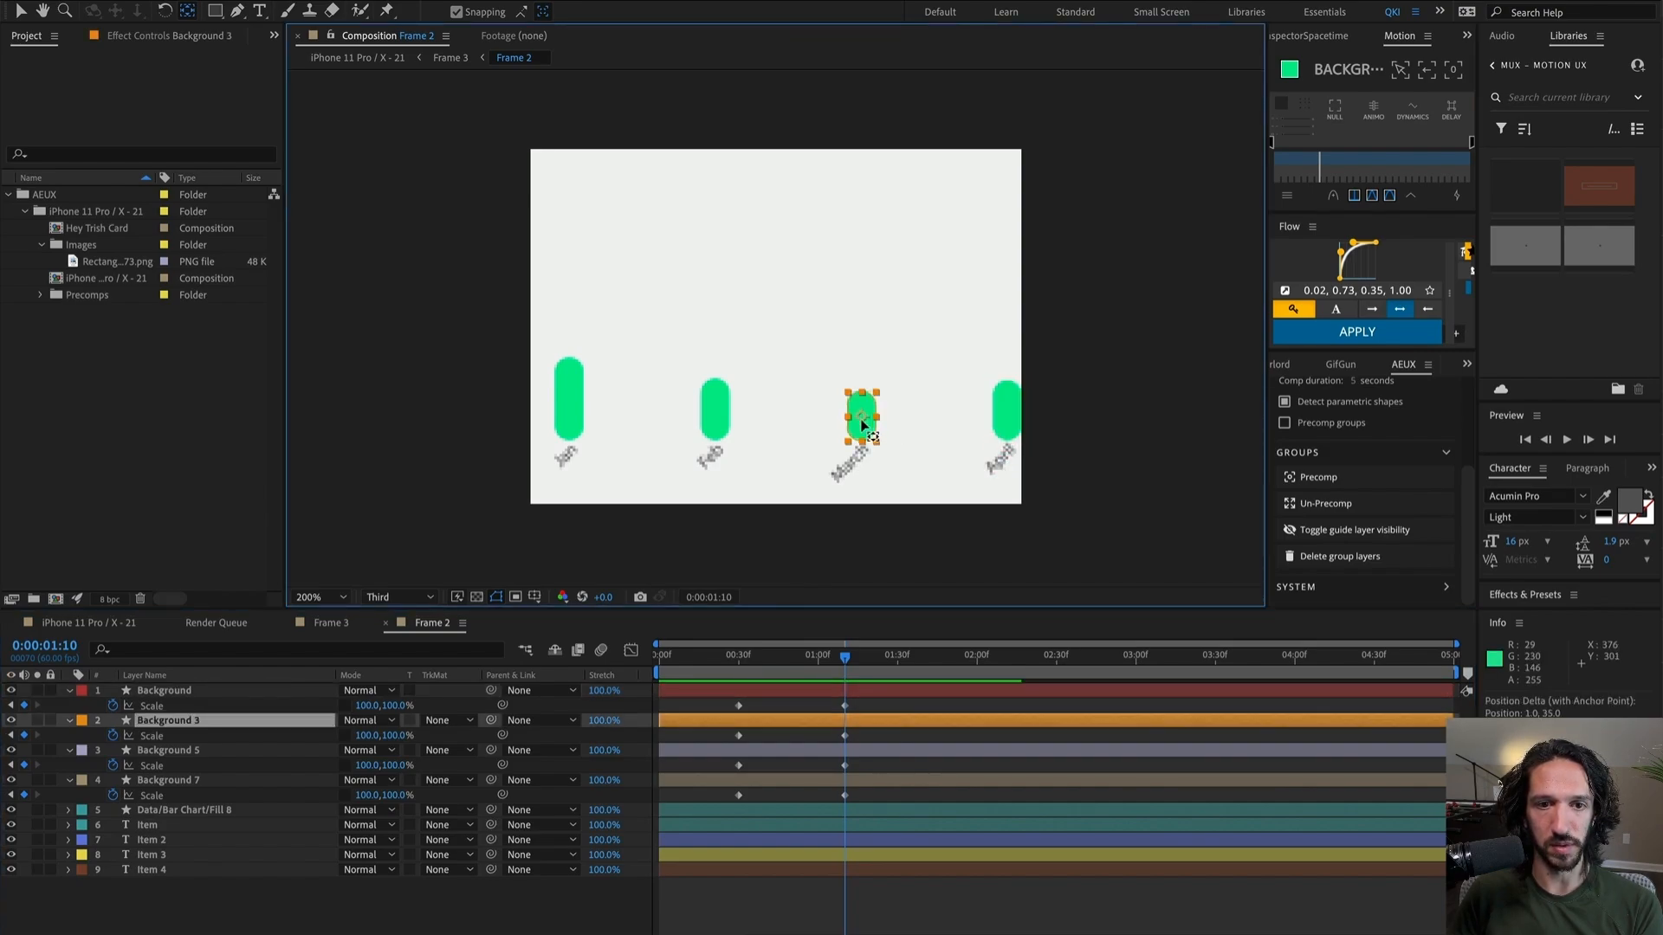
drag(860, 420, 861, 444)
key(Return)
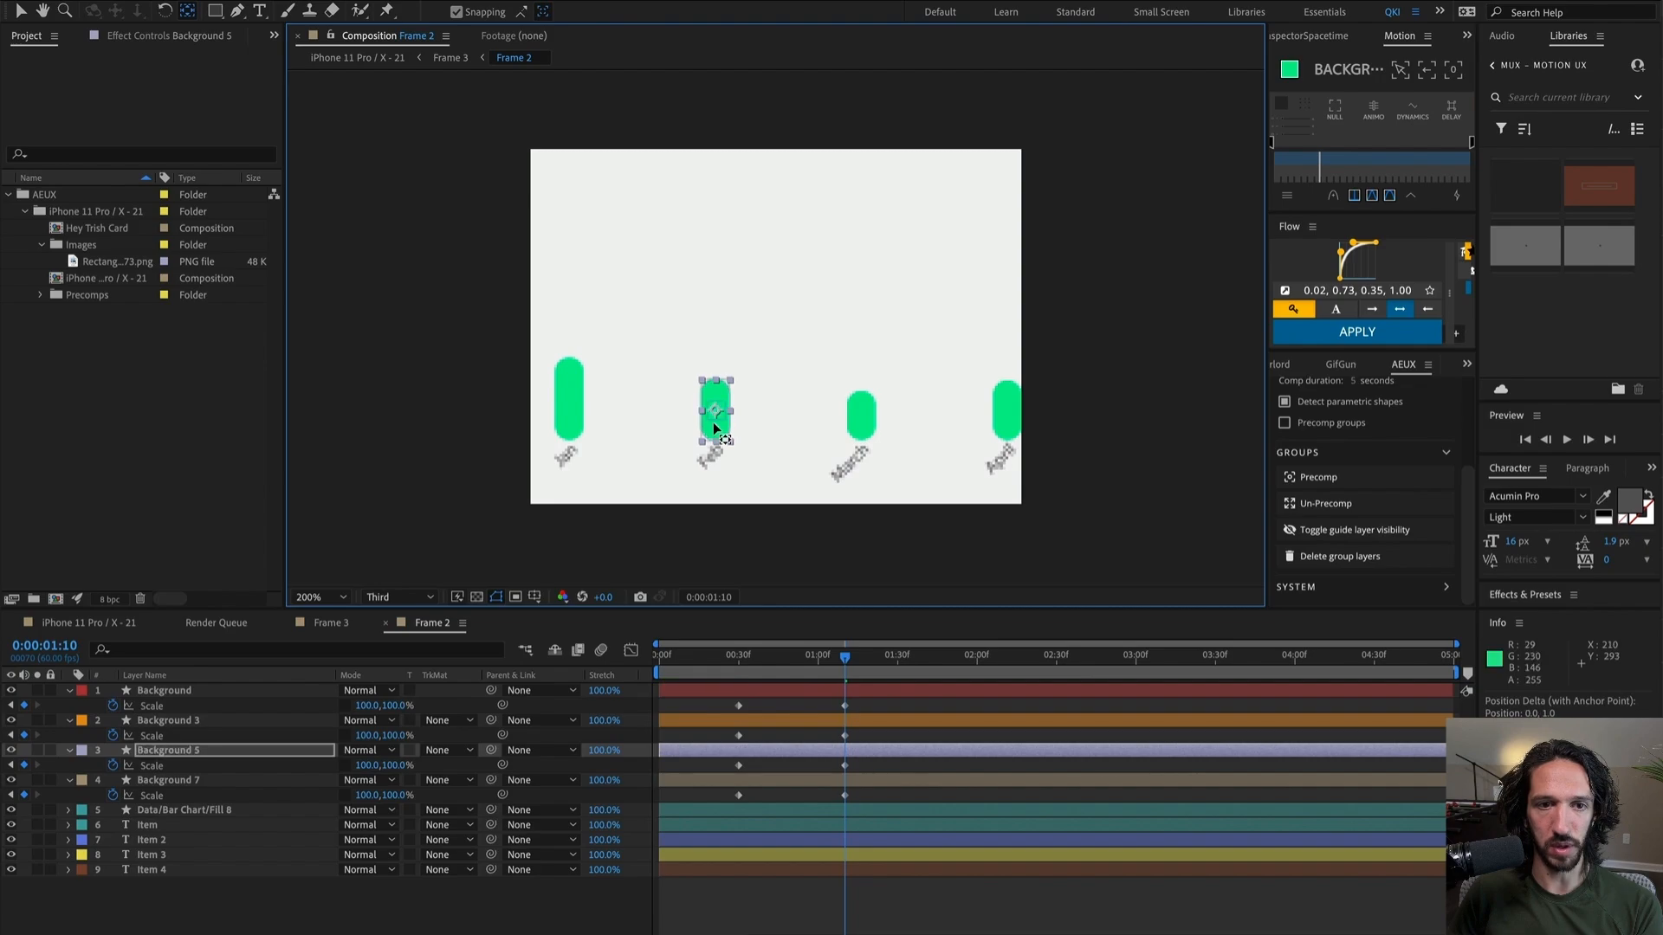
click(563, 401)
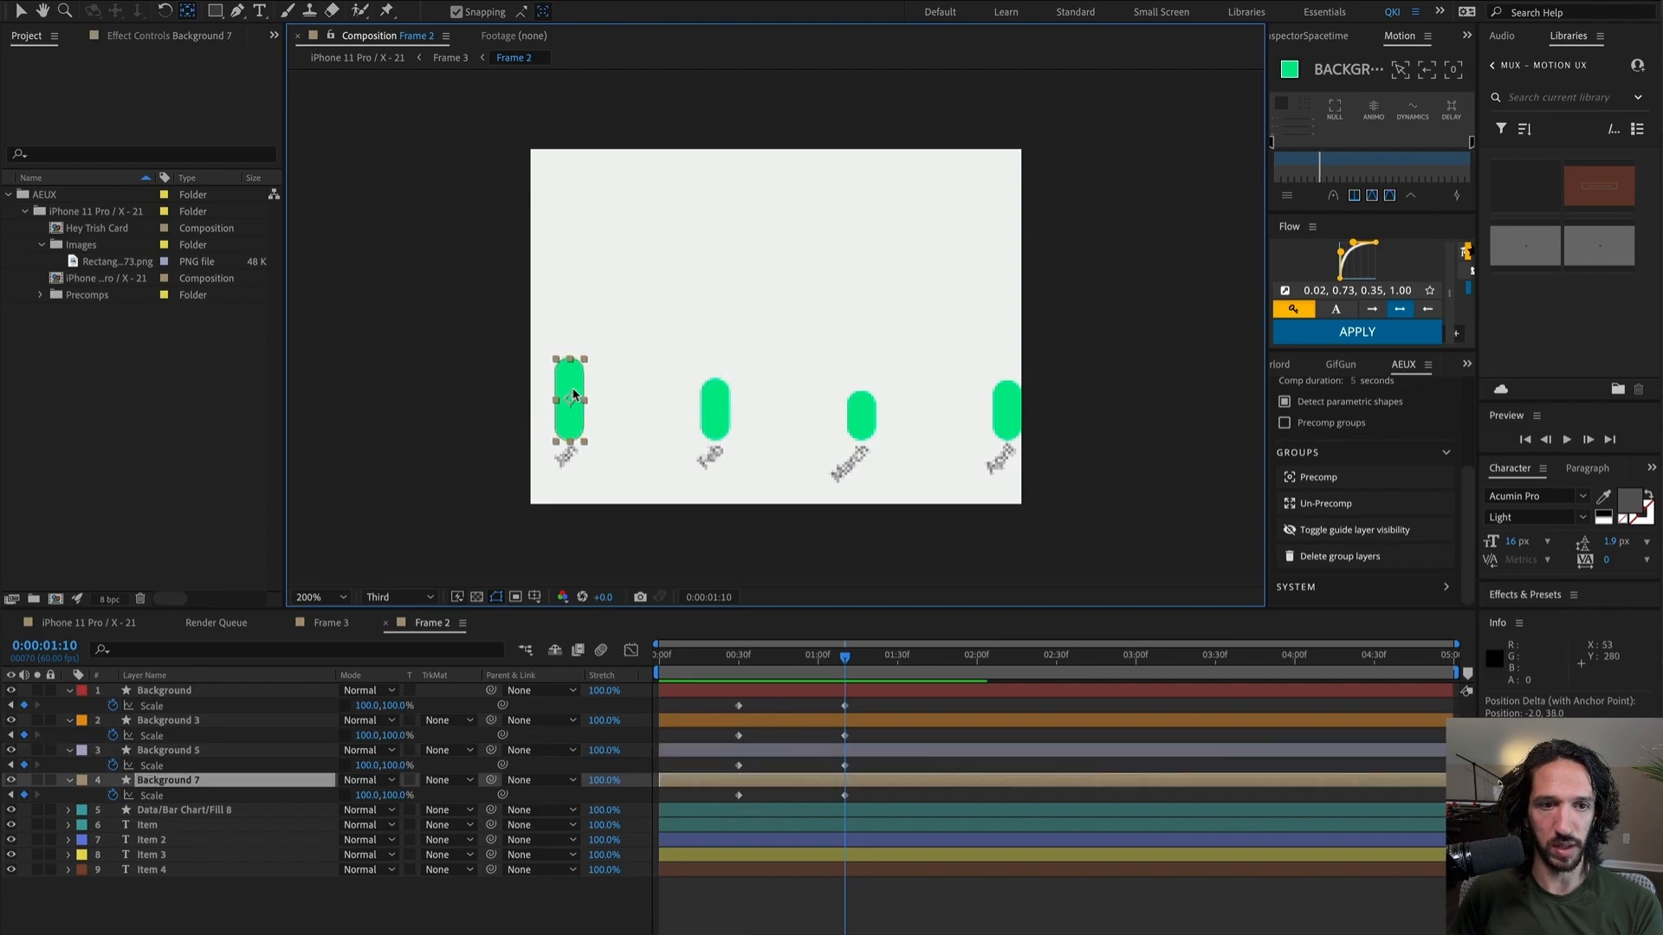
key(Return)
key(v)
Step: Set vertical Scale at 1:10 to 352% for Background, 383% for Background 3, 354% for Background 5 and 310% for Background 7
drag(872, 799, 813, 692)
click(447, 737)
drag(396, 710, 571, 680)
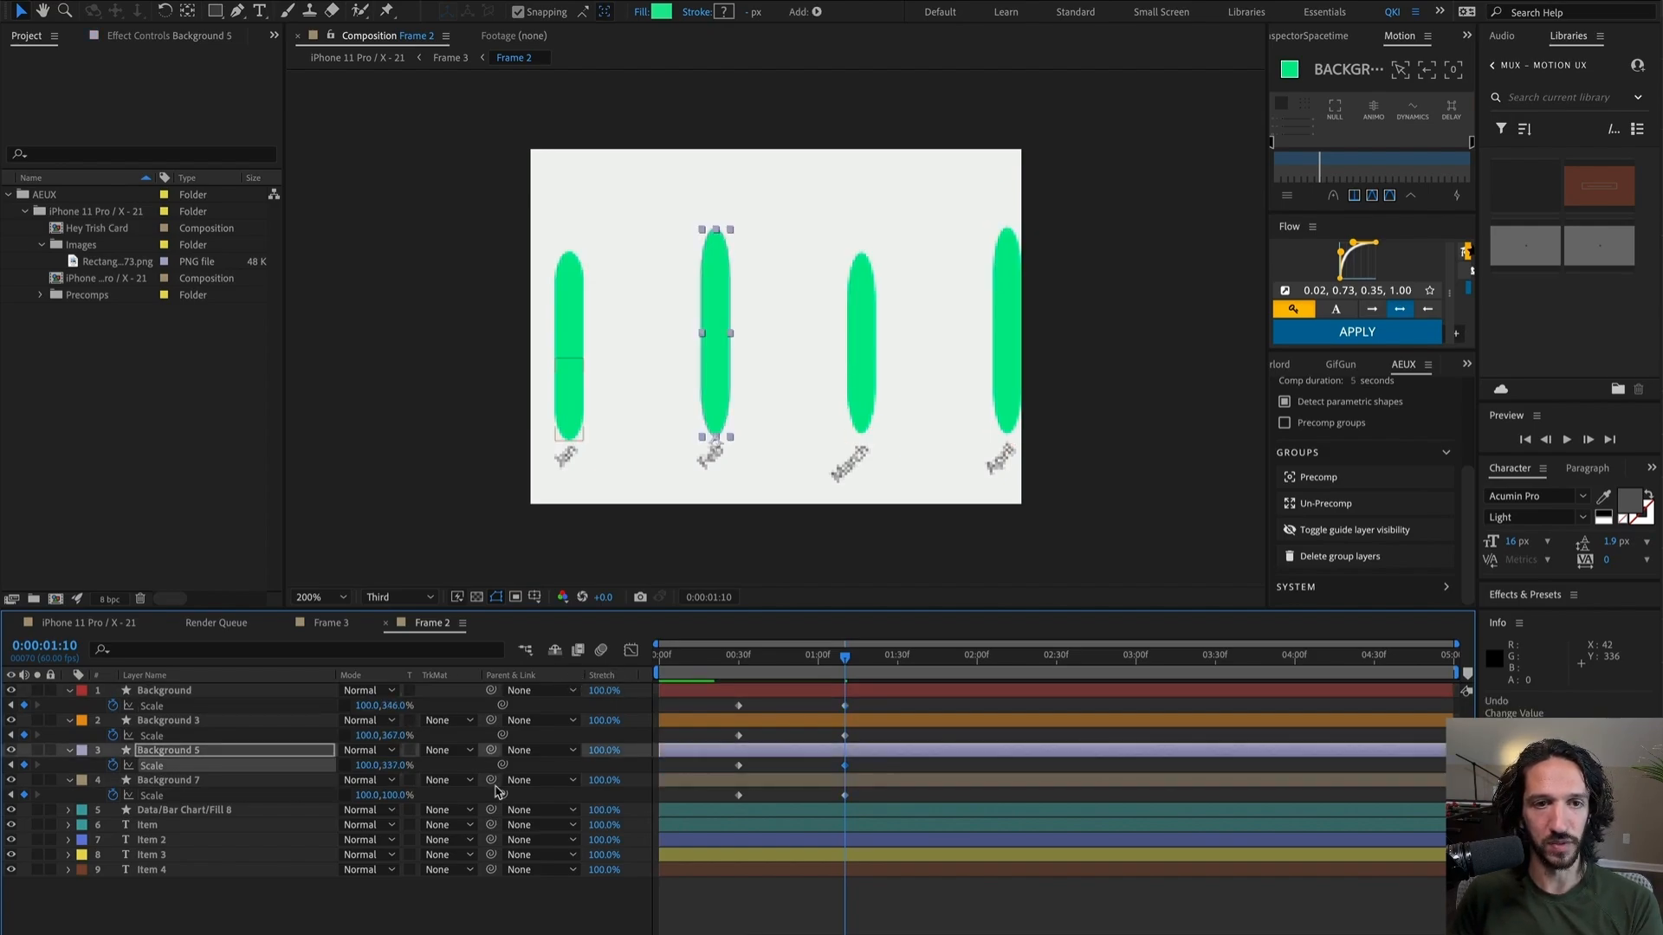
mouse_move(400, 795)
mouse_down()
mouse_move(494, 795)
mouse_move(410, 765)
mouse_up()
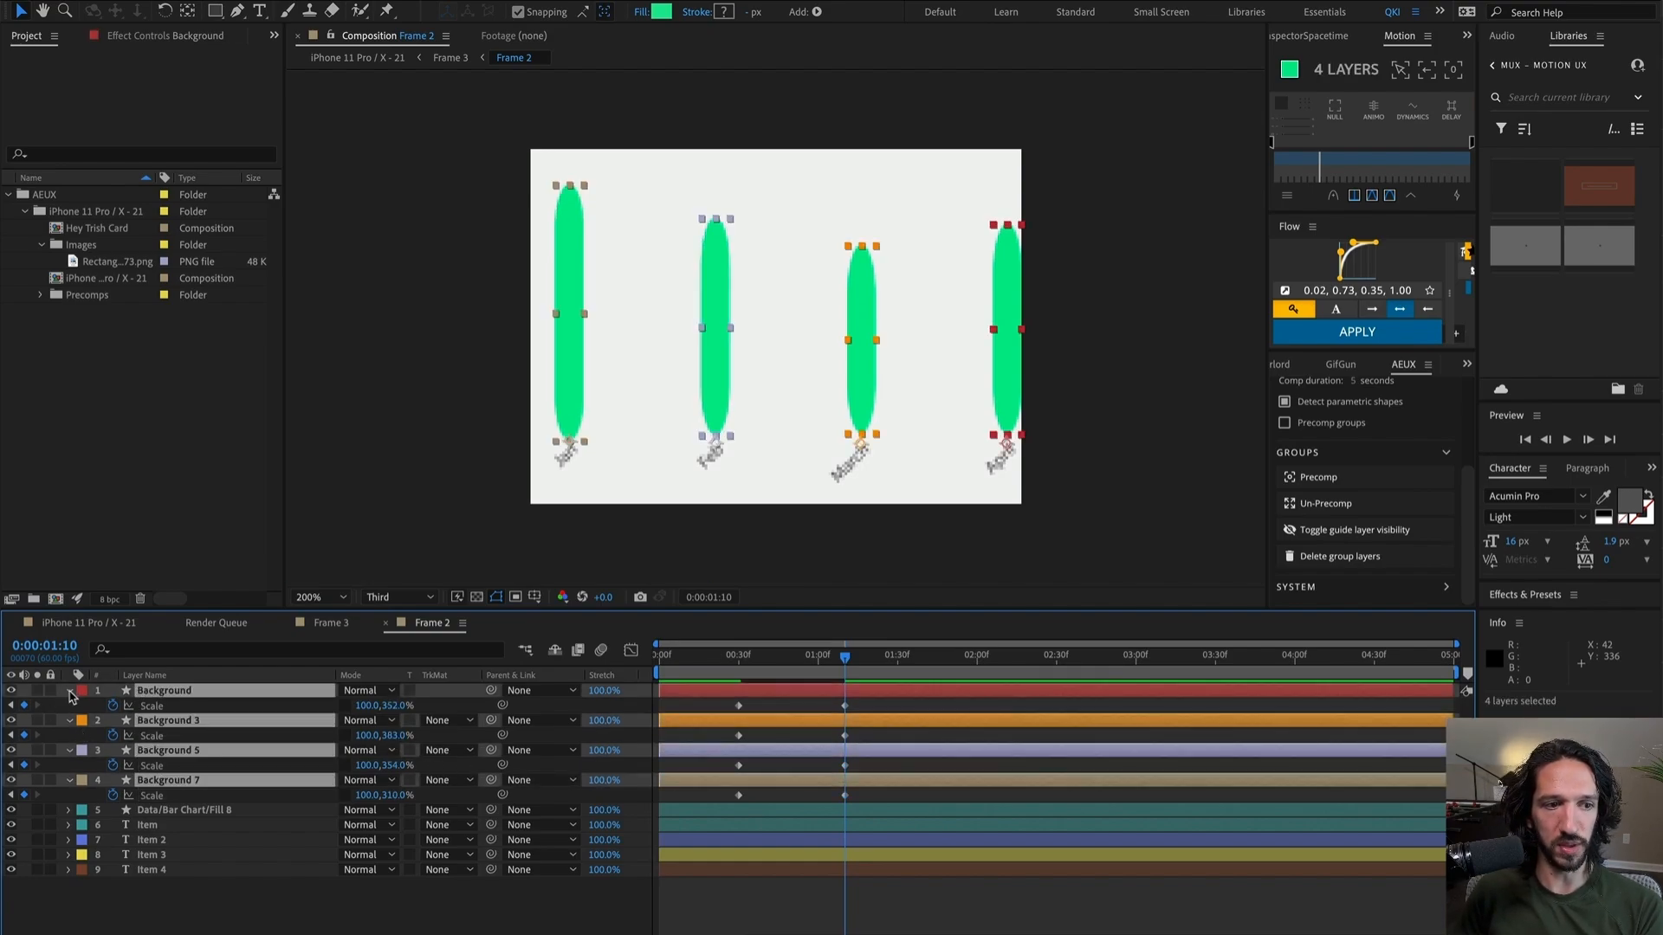
Step: Set the rectangle Roundness to 0 on Background, Background 3, Background 5 and Background 7
click(70, 691)
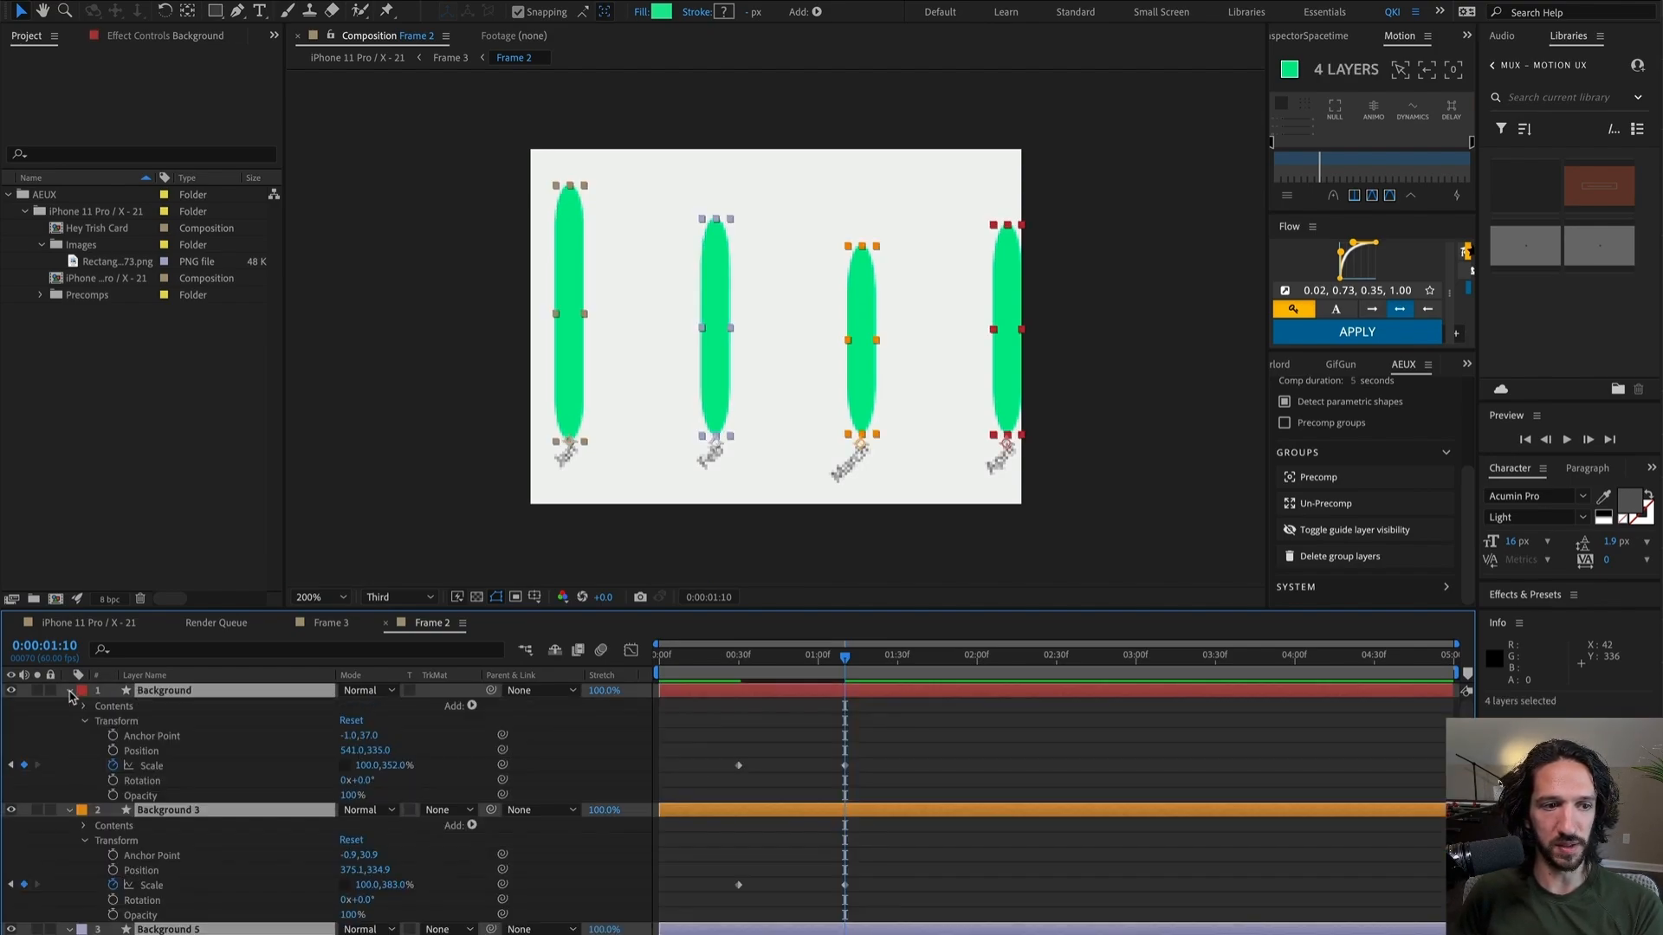
click(210, 647)
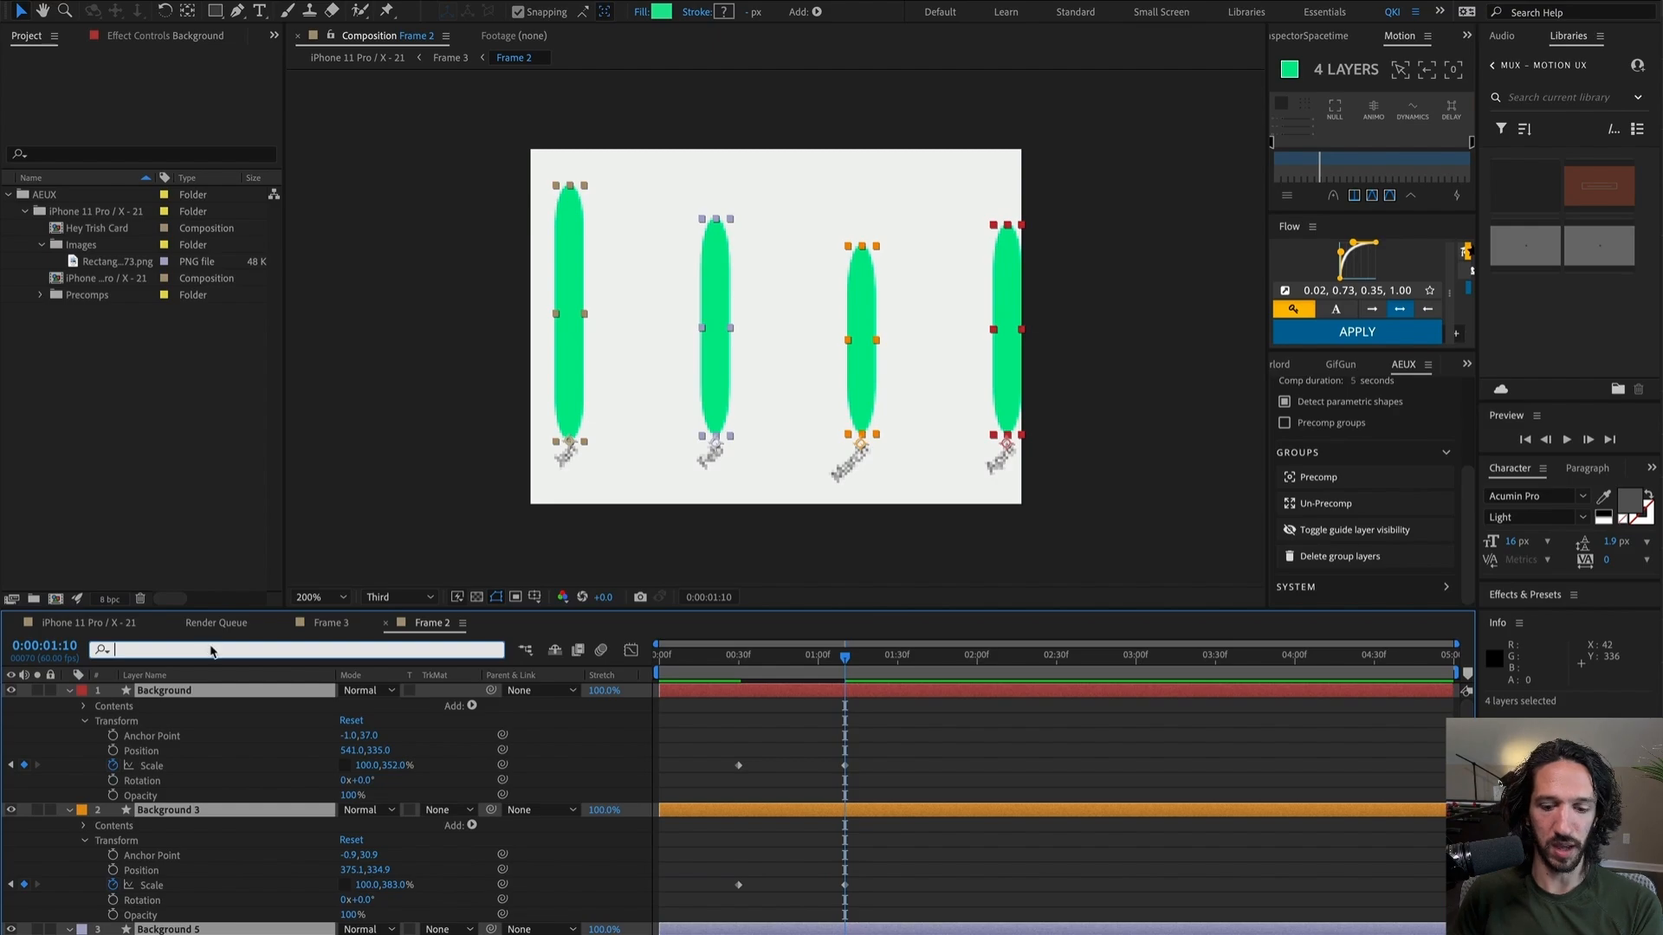
text(round)
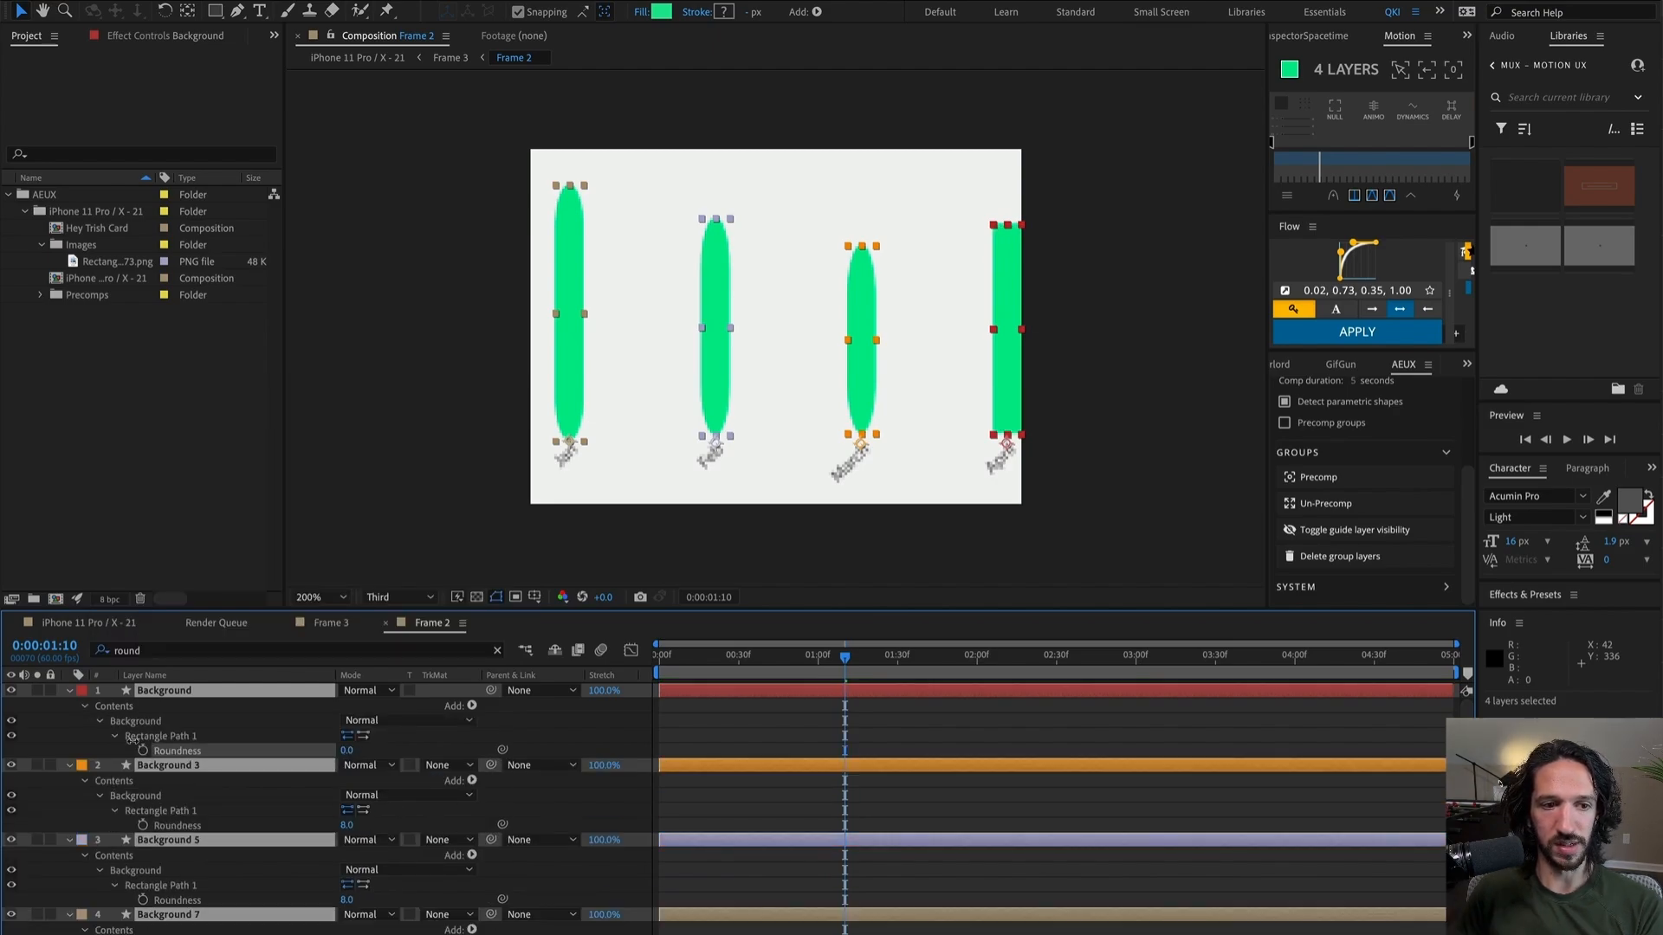
drag(347, 826, 286, 829)
drag(345, 900, 252, 879)
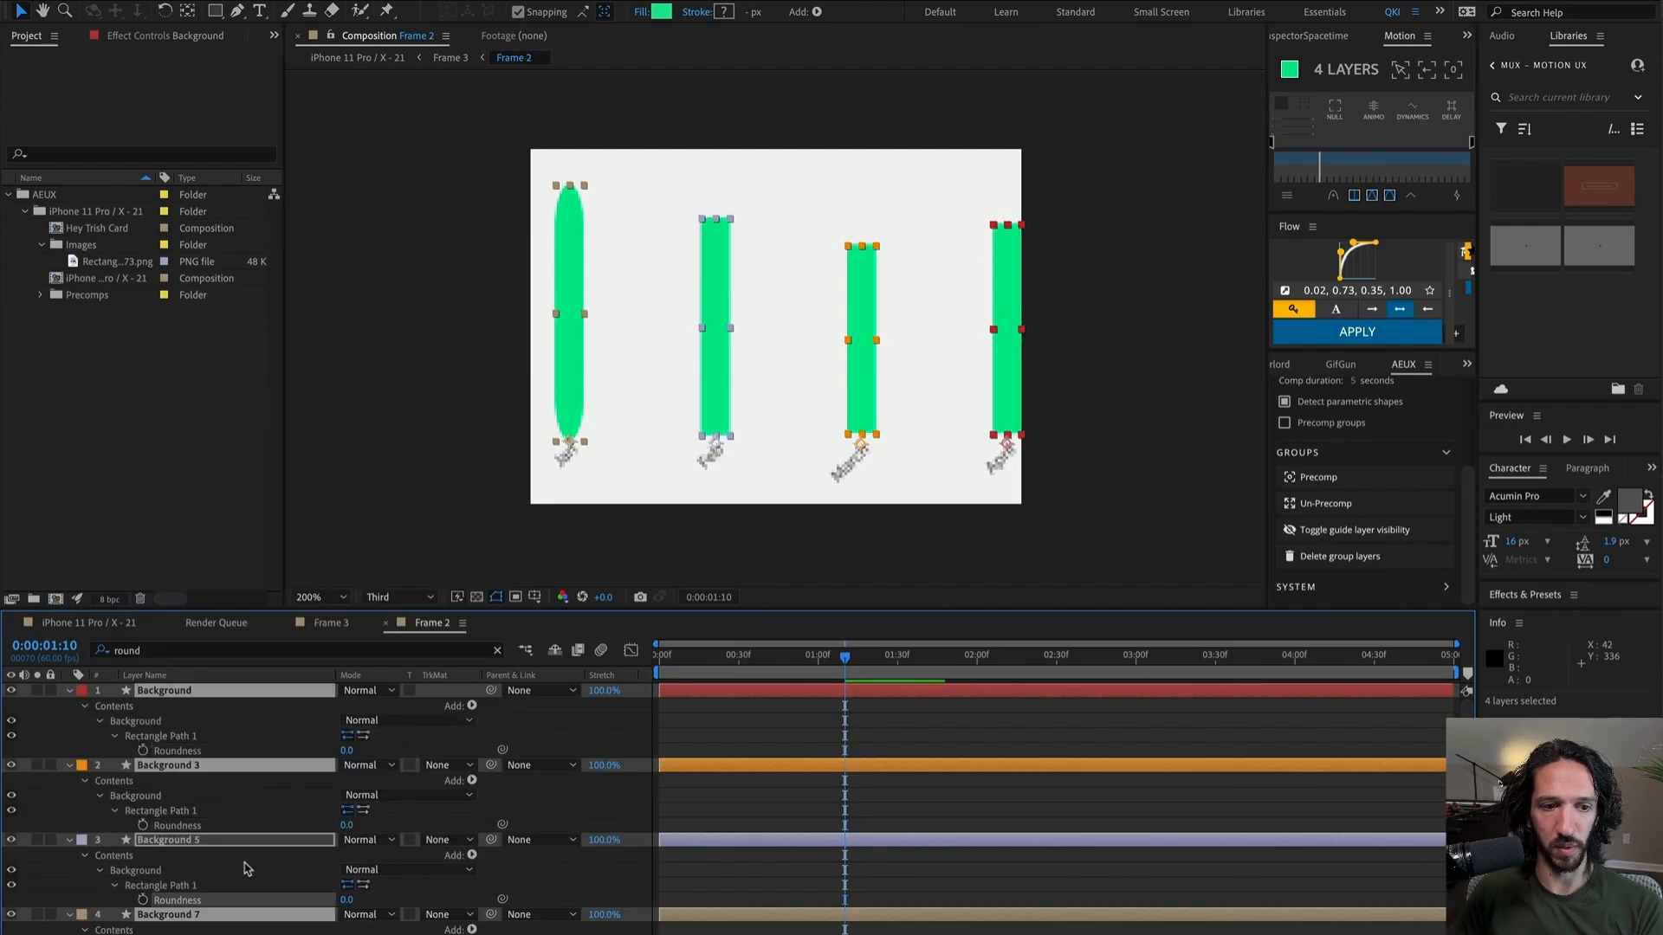
scroll(246, 869, down, 3)
drag(346, 856, 165, 853)
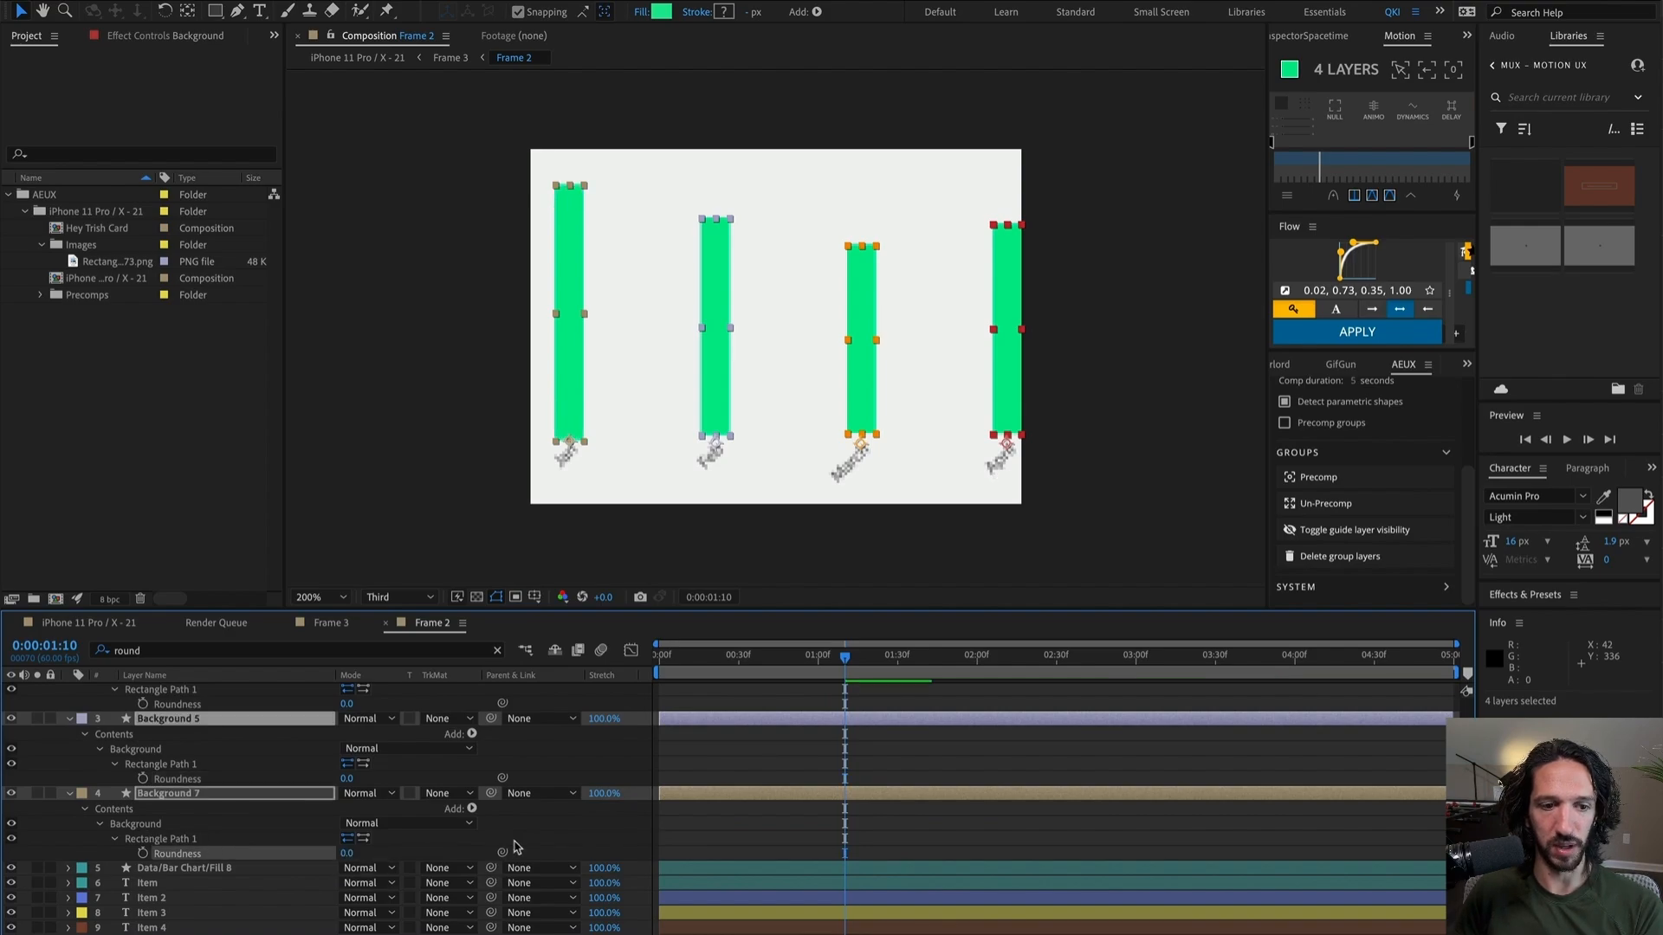
click(549, 845)
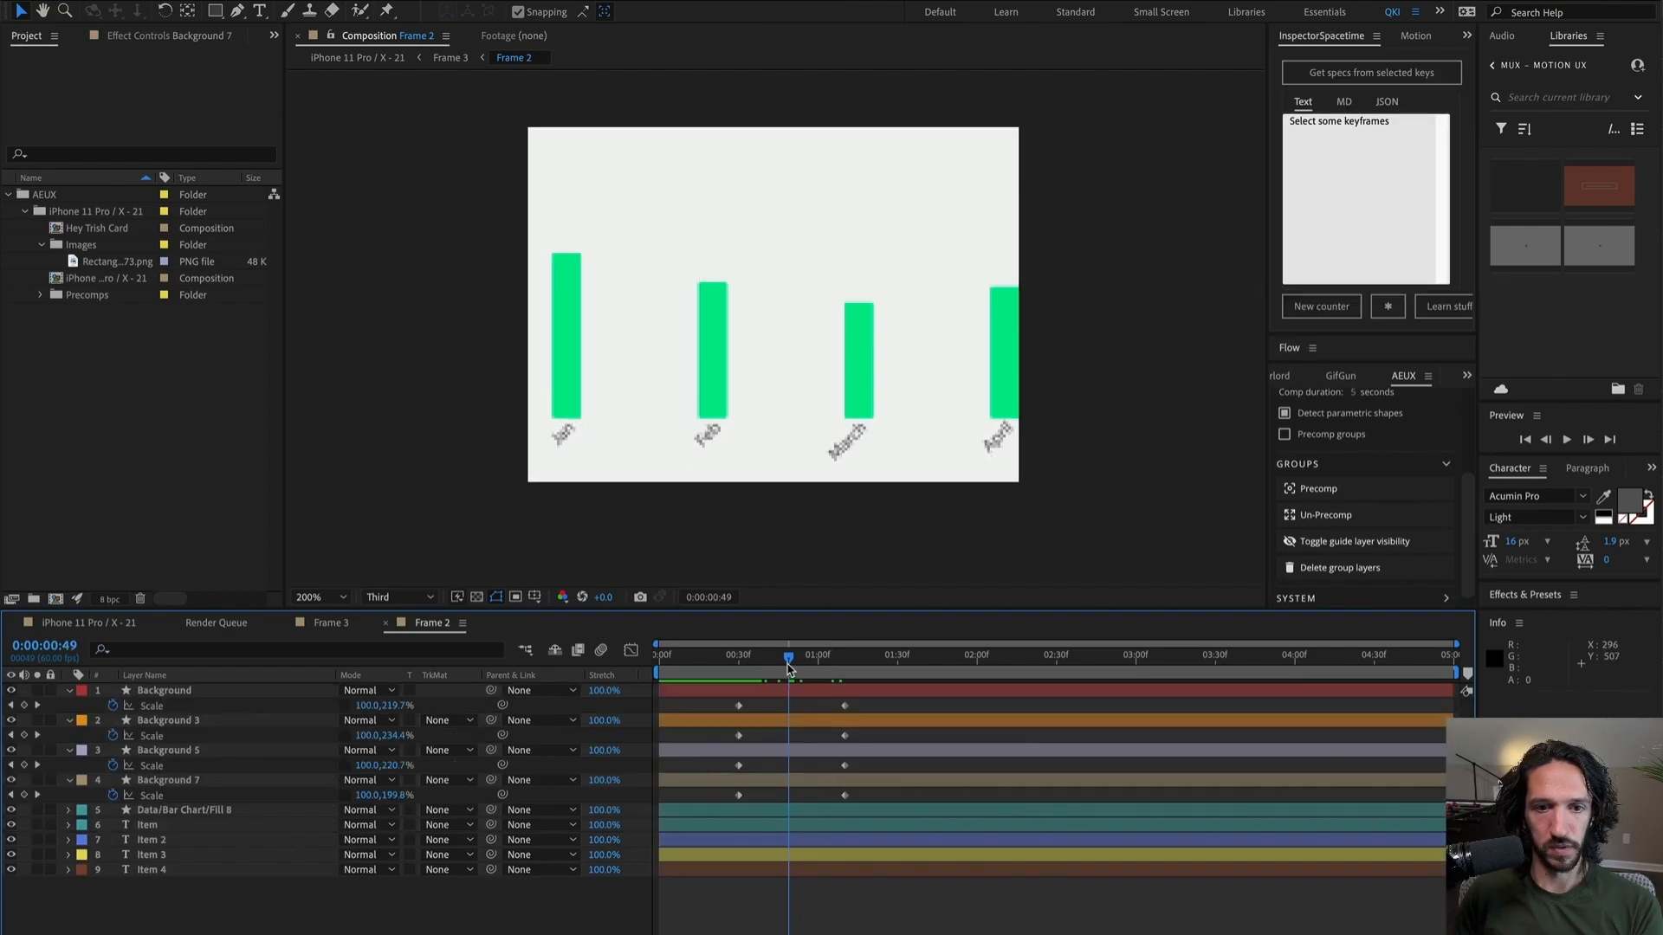
Step: Apply Flow's Standard easing curve (0.52, 0.00, 0.34, 1.00) to the Scale keyframes of all four green bars
mouse_move(790, 673)
mouse_down()
mouse_move(726, 674)
mouse_move(820, 678)
mouse_move(773, 676)
mouse_up()
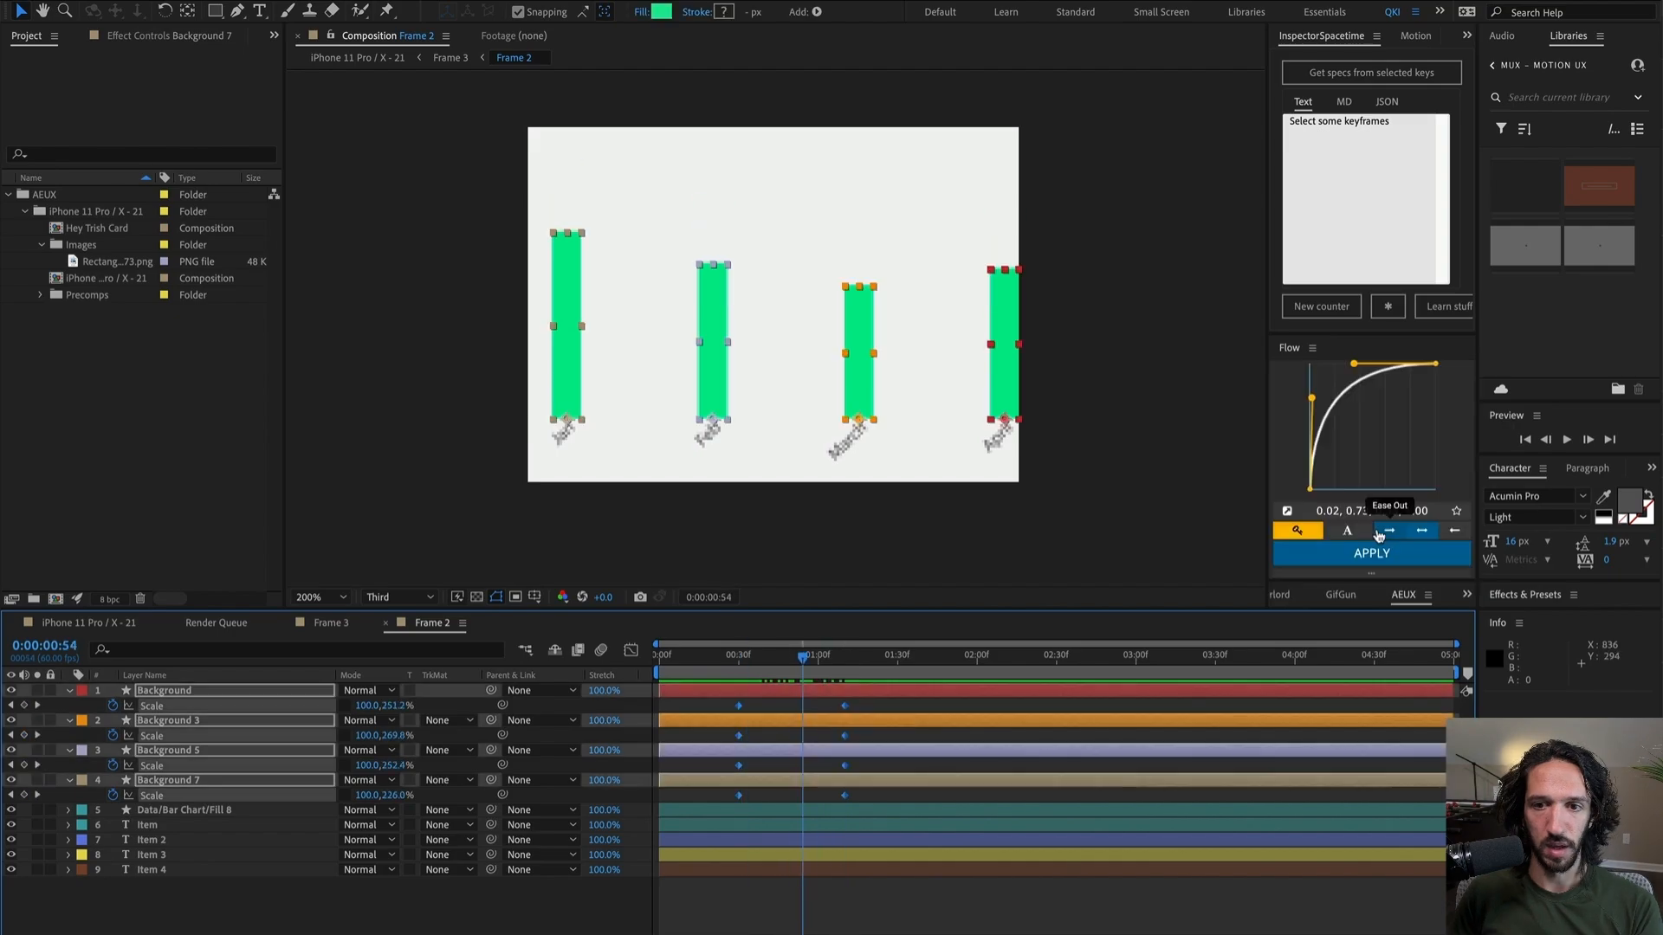
click(1381, 554)
drag(1382, 532, 1373, 443)
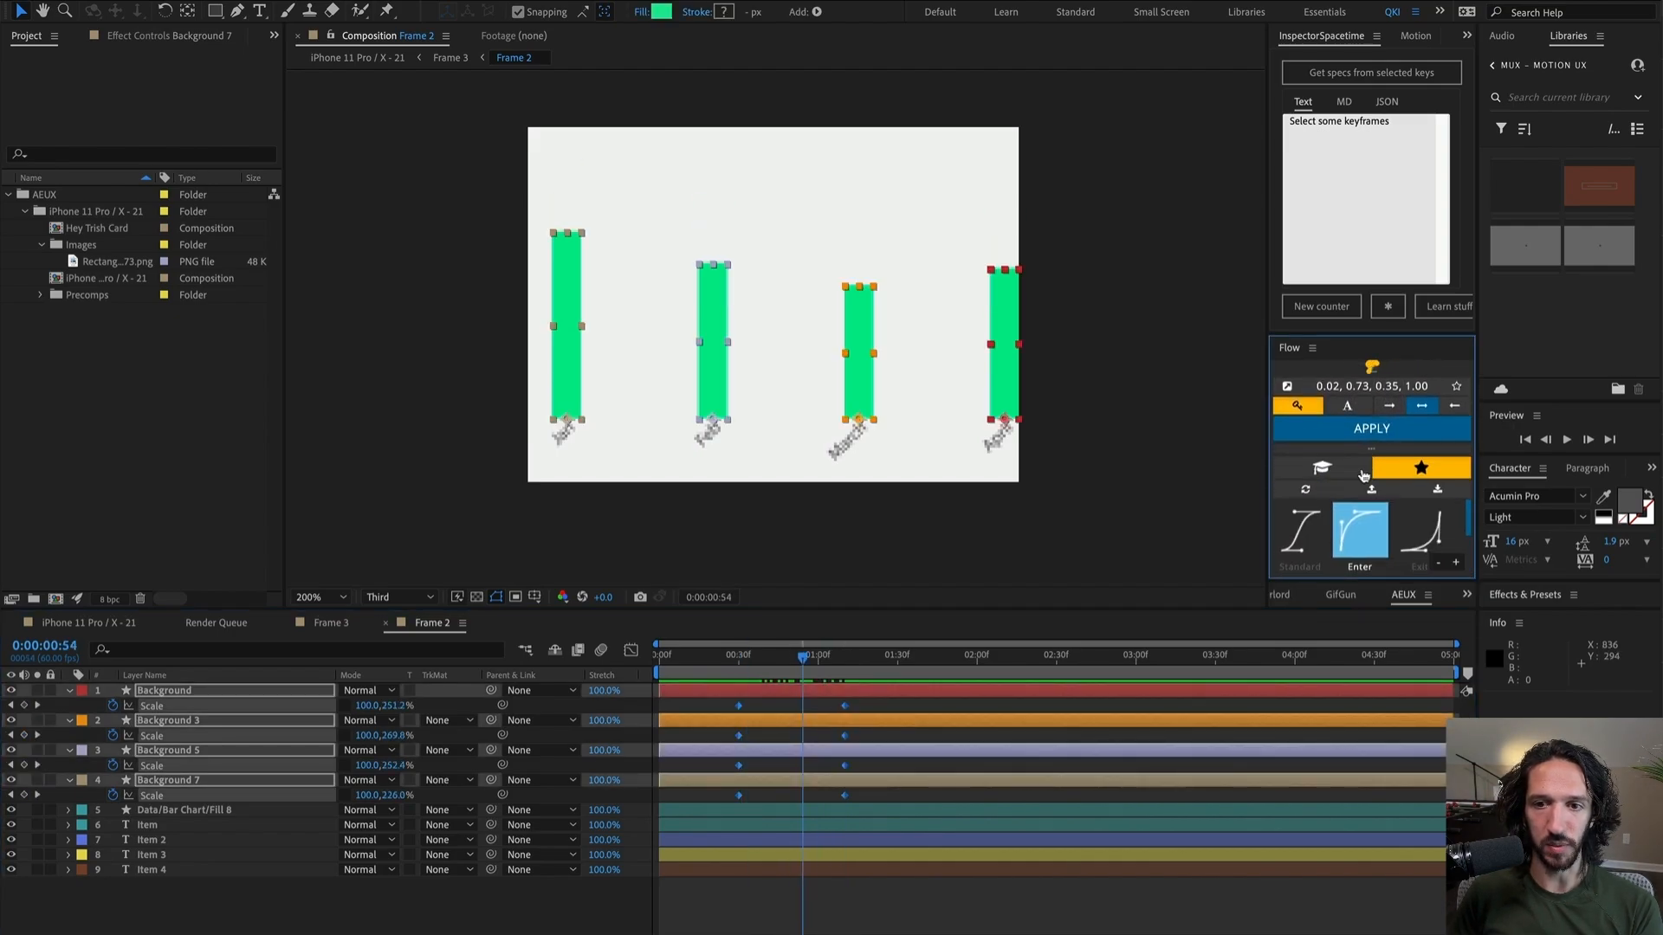
click(1306, 539)
click(1375, 428)
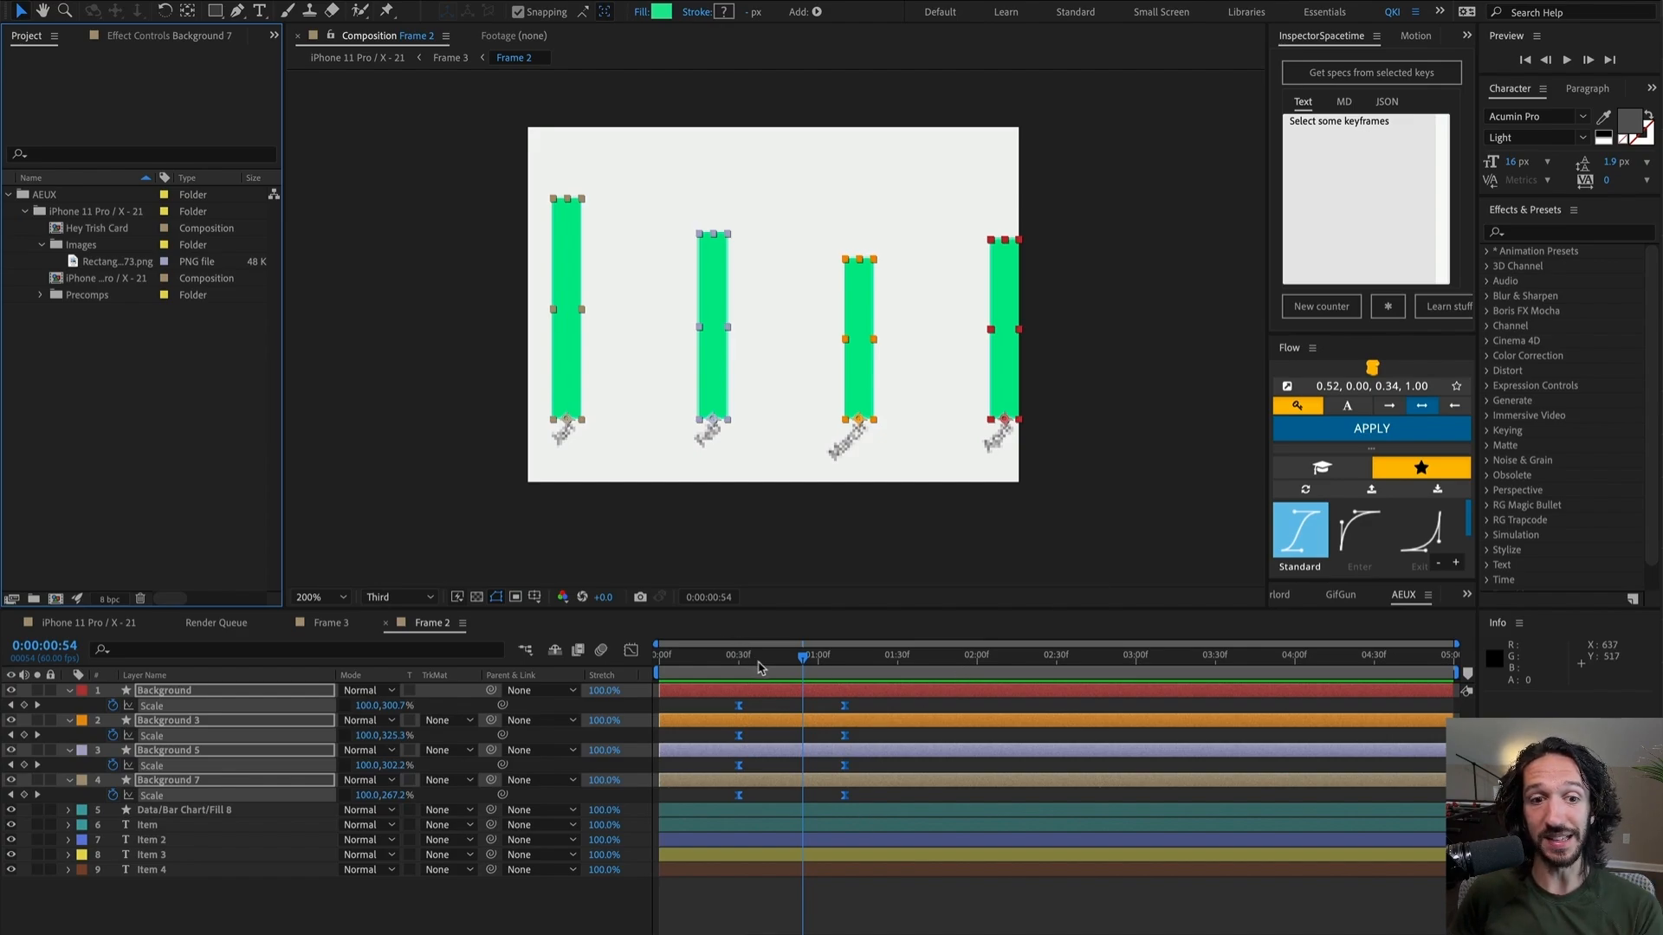
Step: Preview the bar growth and shorten it by moving the four end Scale keyframes to about 1:03
key(space)
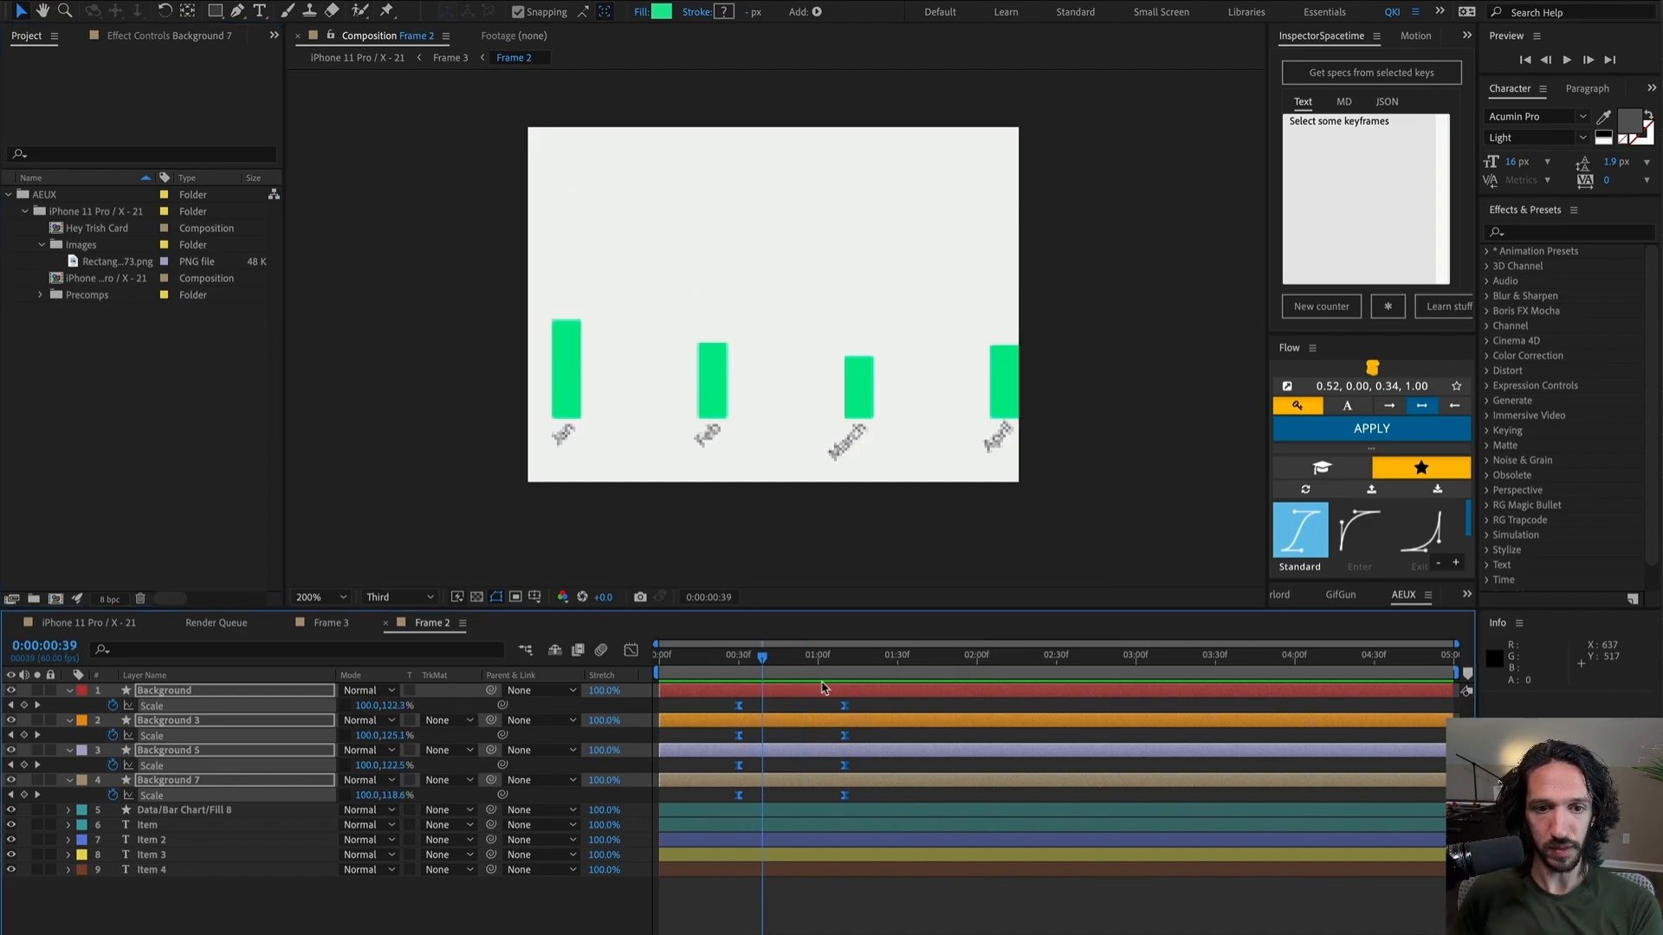
key(space)
key(space)
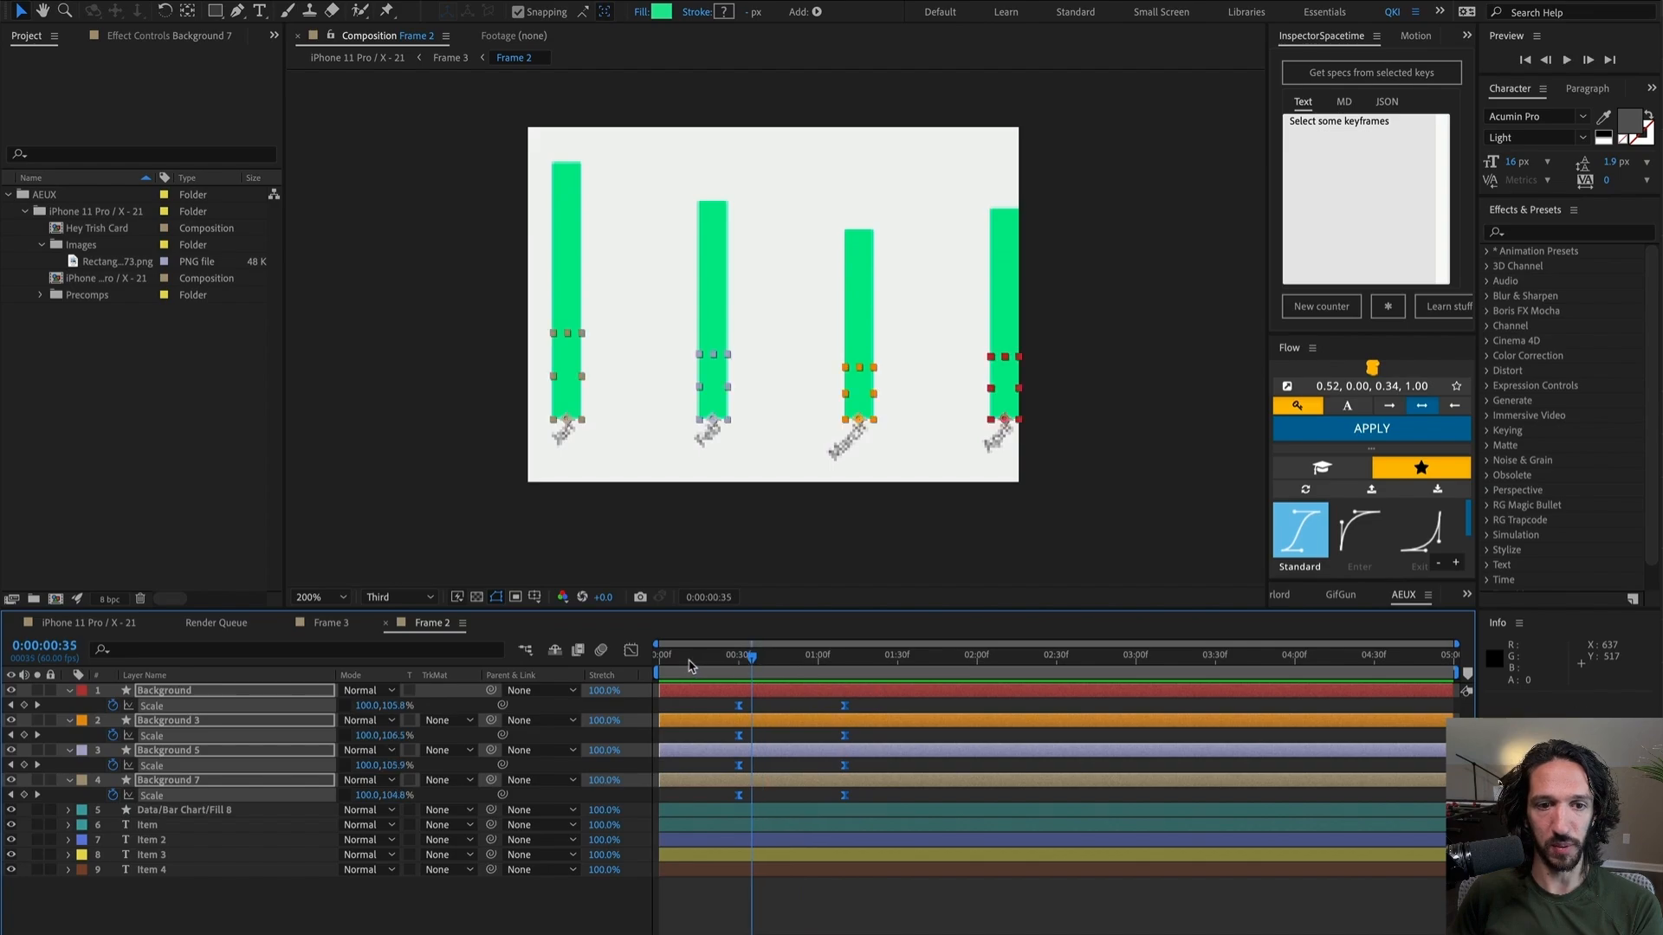
click(890, 889)
key(space)
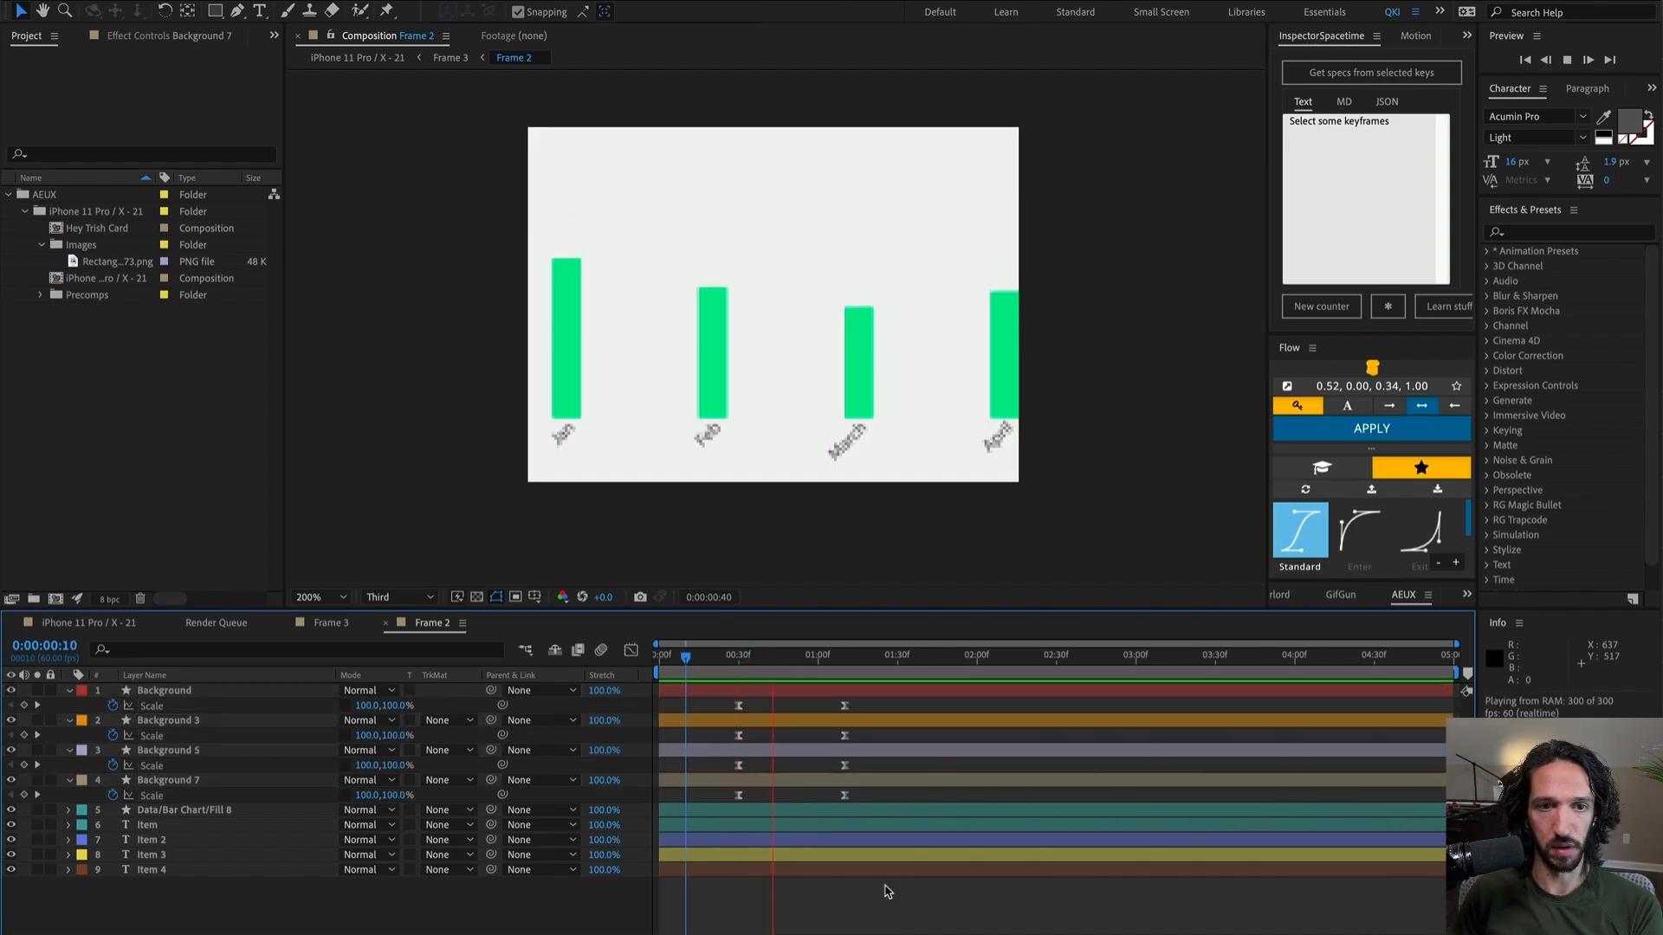
key(space)
click(848, 780)
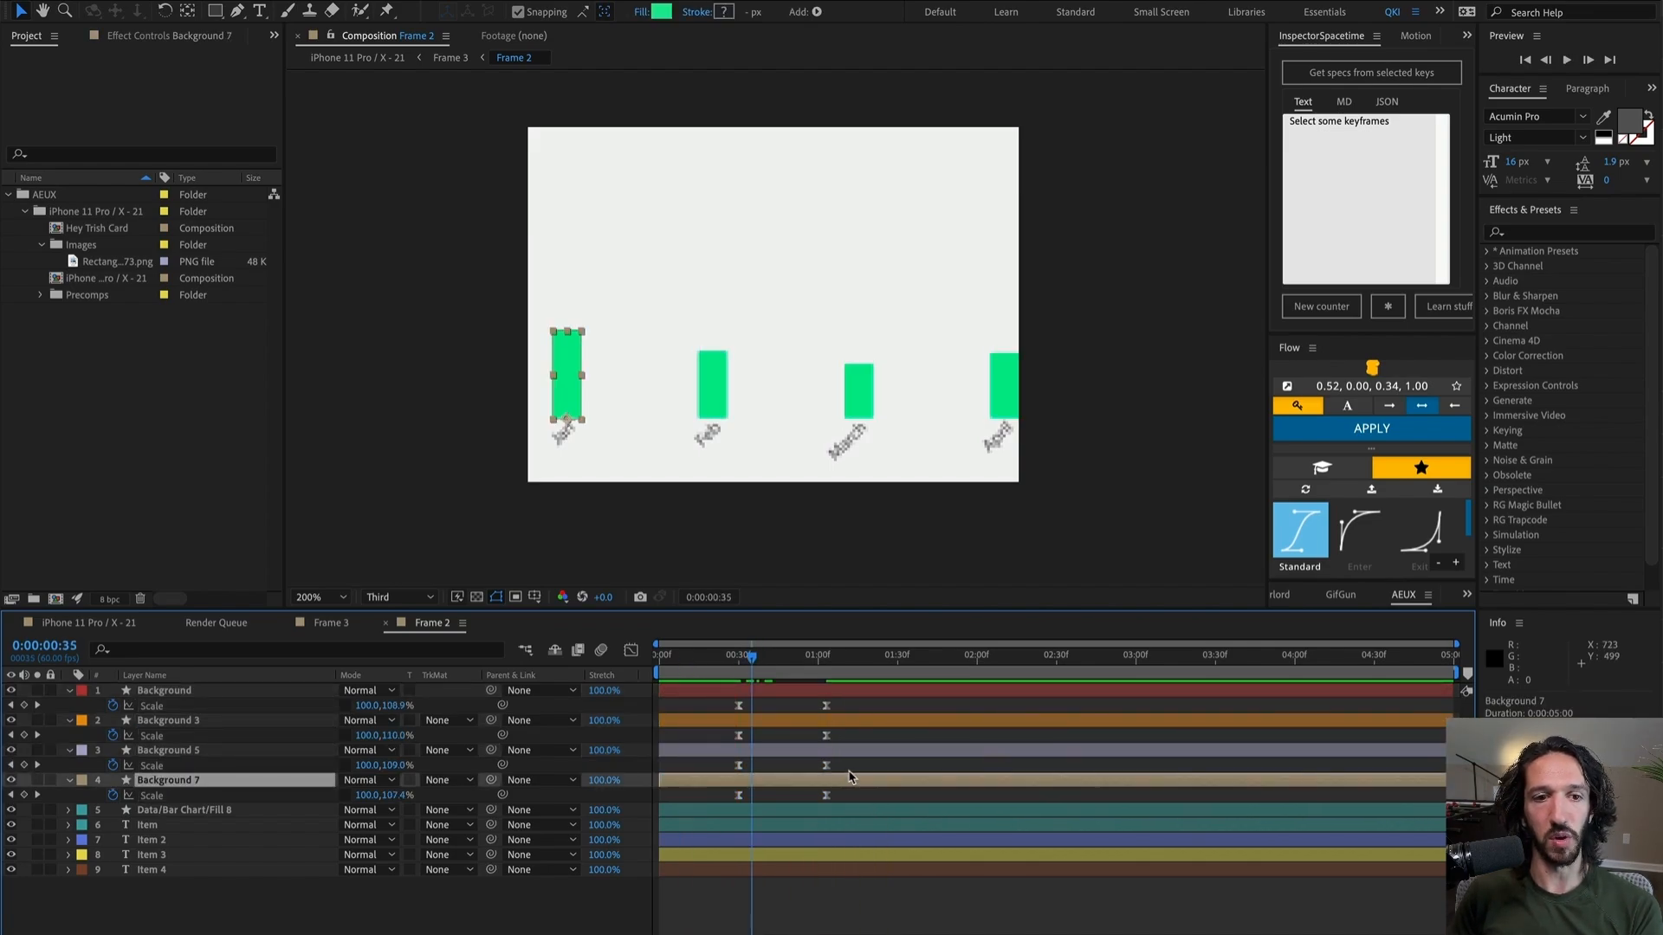
click(854, 751)
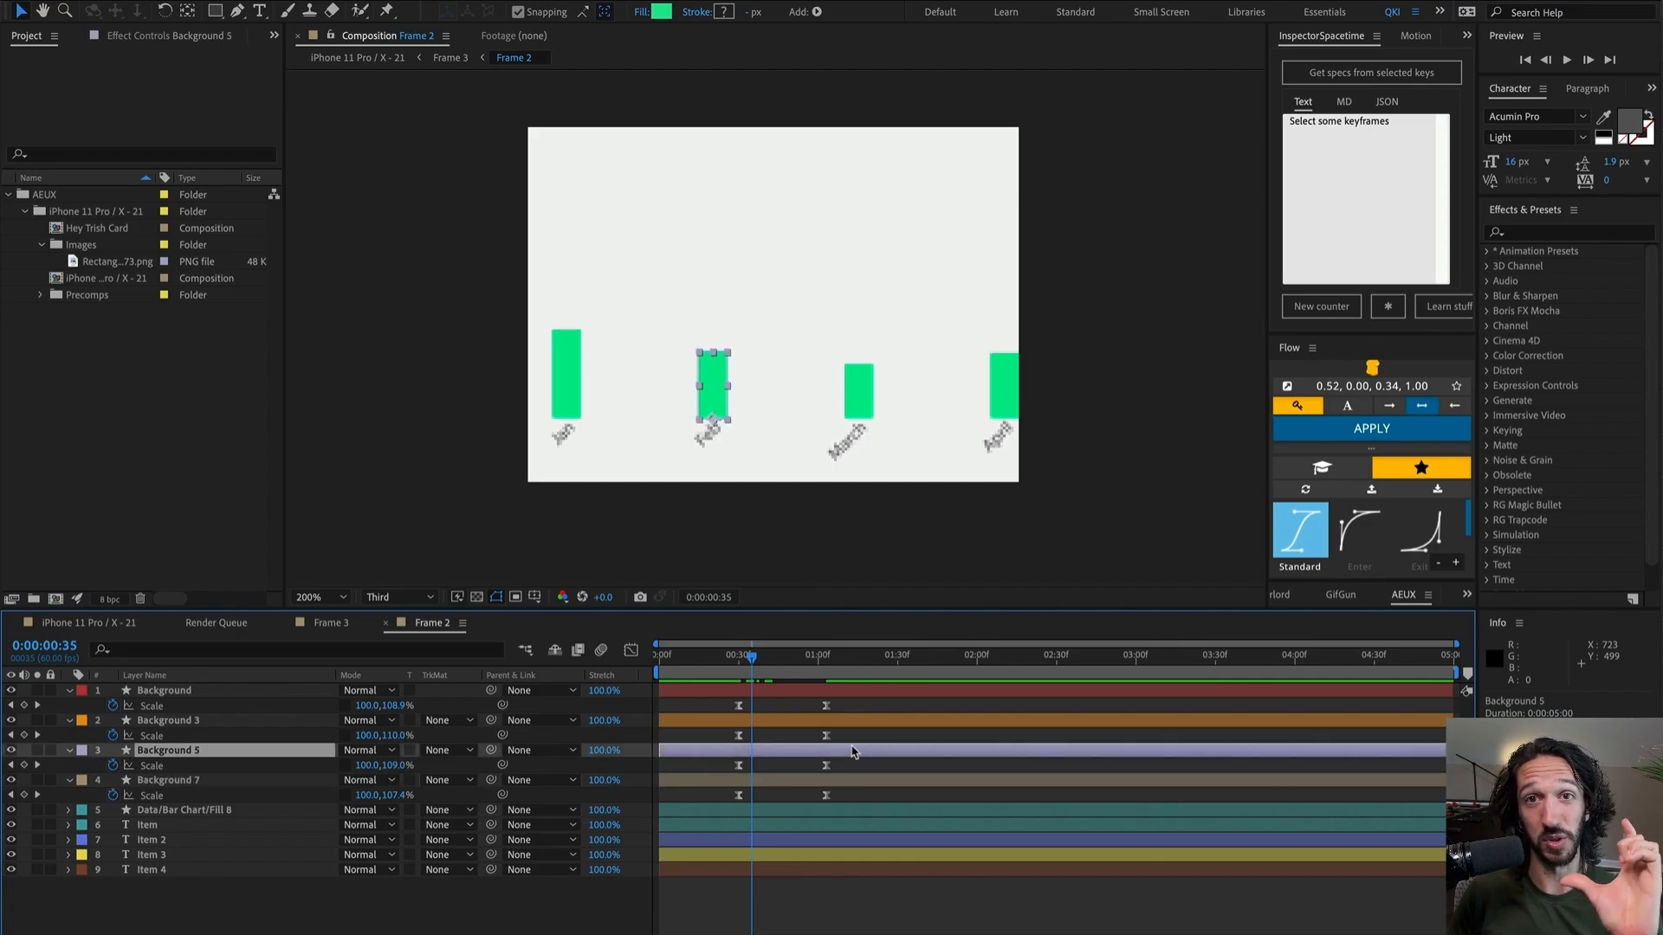
click(853, 761)
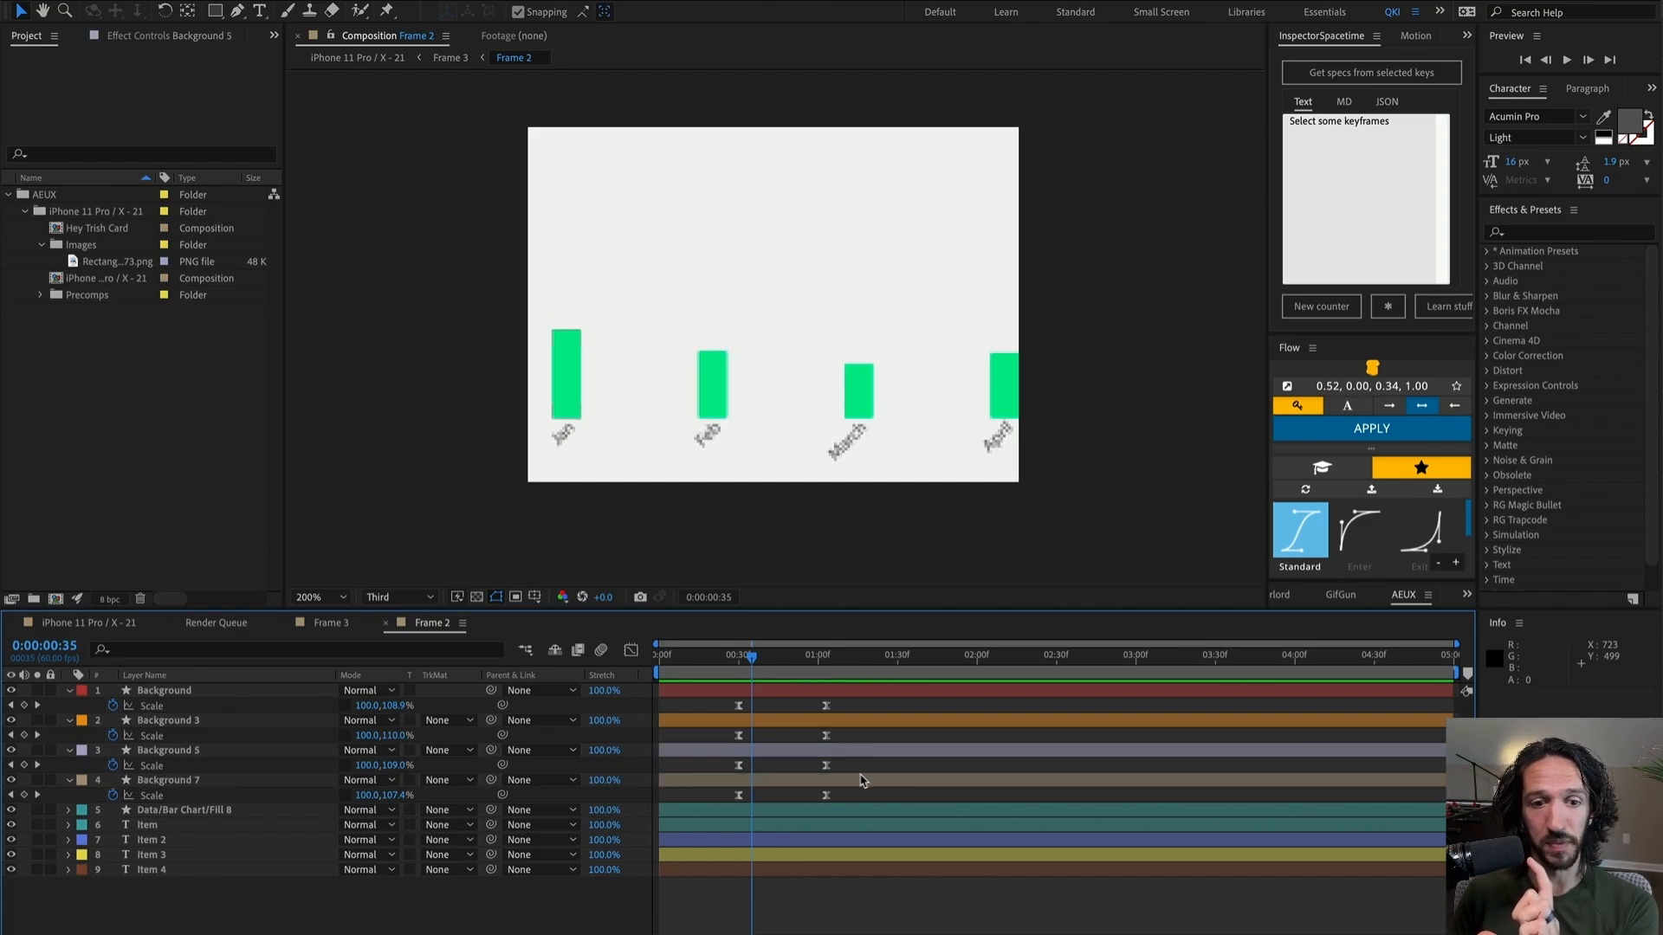
Step: Stagger the Scale keyframe pairs so Background 5 starts at about 0:37, Background 3 at about 0:44 and Background at about 0:53
click(863, 780)
click(858, 768)
drag(857, 768, 728, 700)
drag(739, 767, 758, 767)
super+click(758, 751)
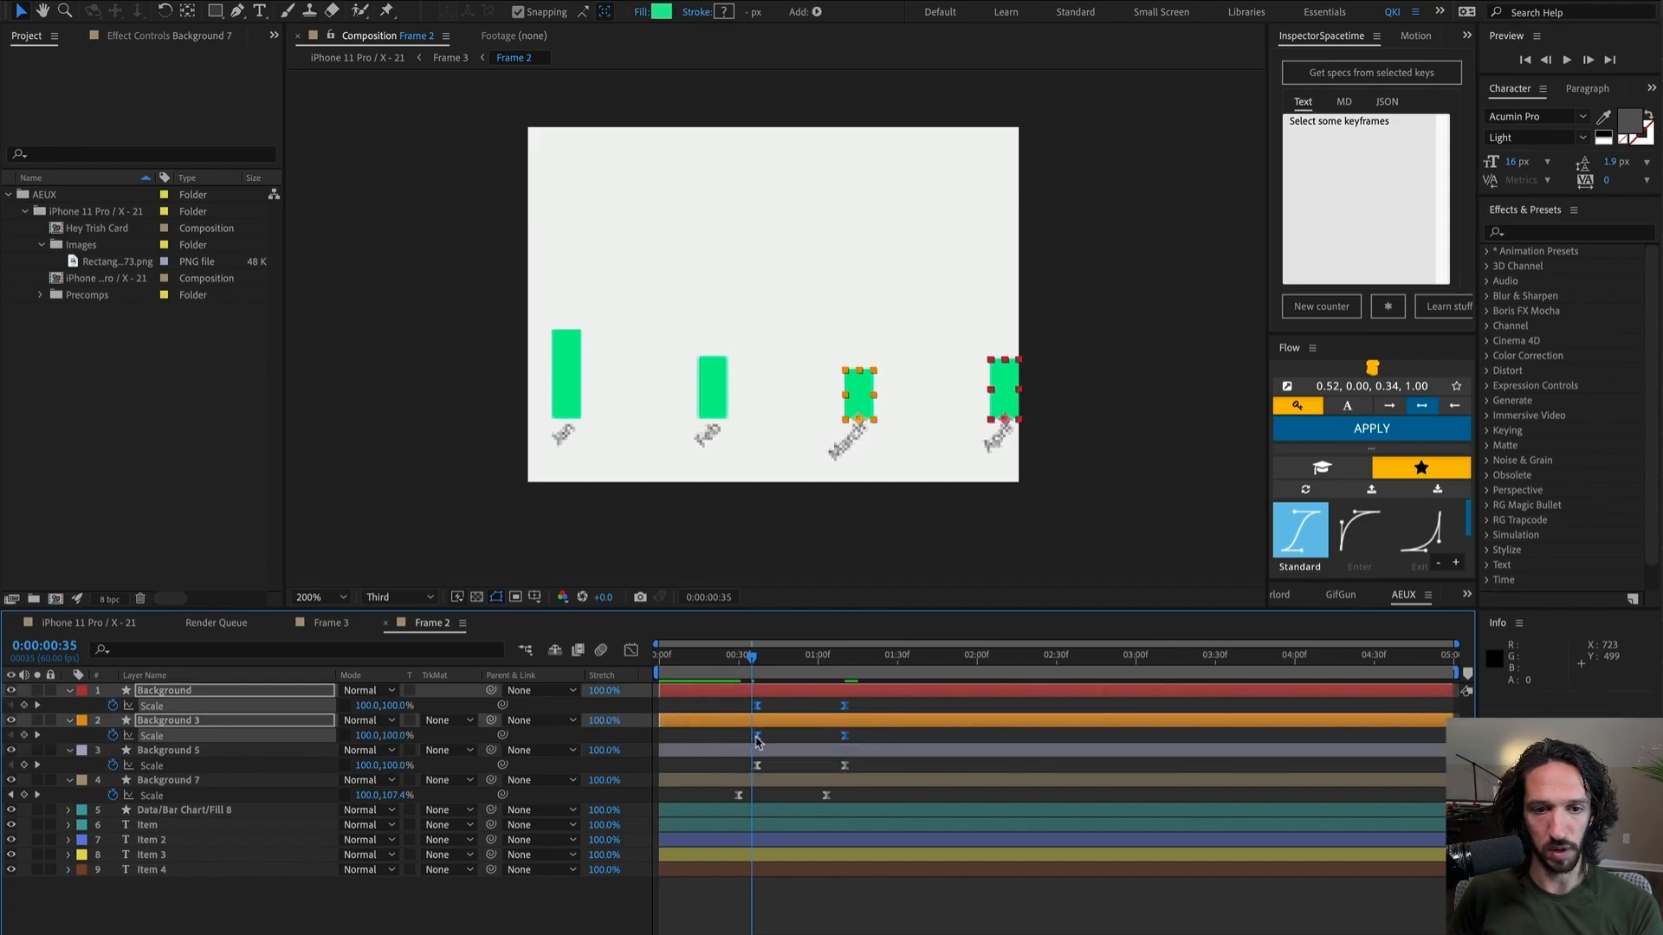
super+click(776, 737)
drag(777, 706, 800, 708)
Step: Play and step through the Frame 2 timeline to examine the staggered growth of the bars
click(753, 683)
click(702, 659)
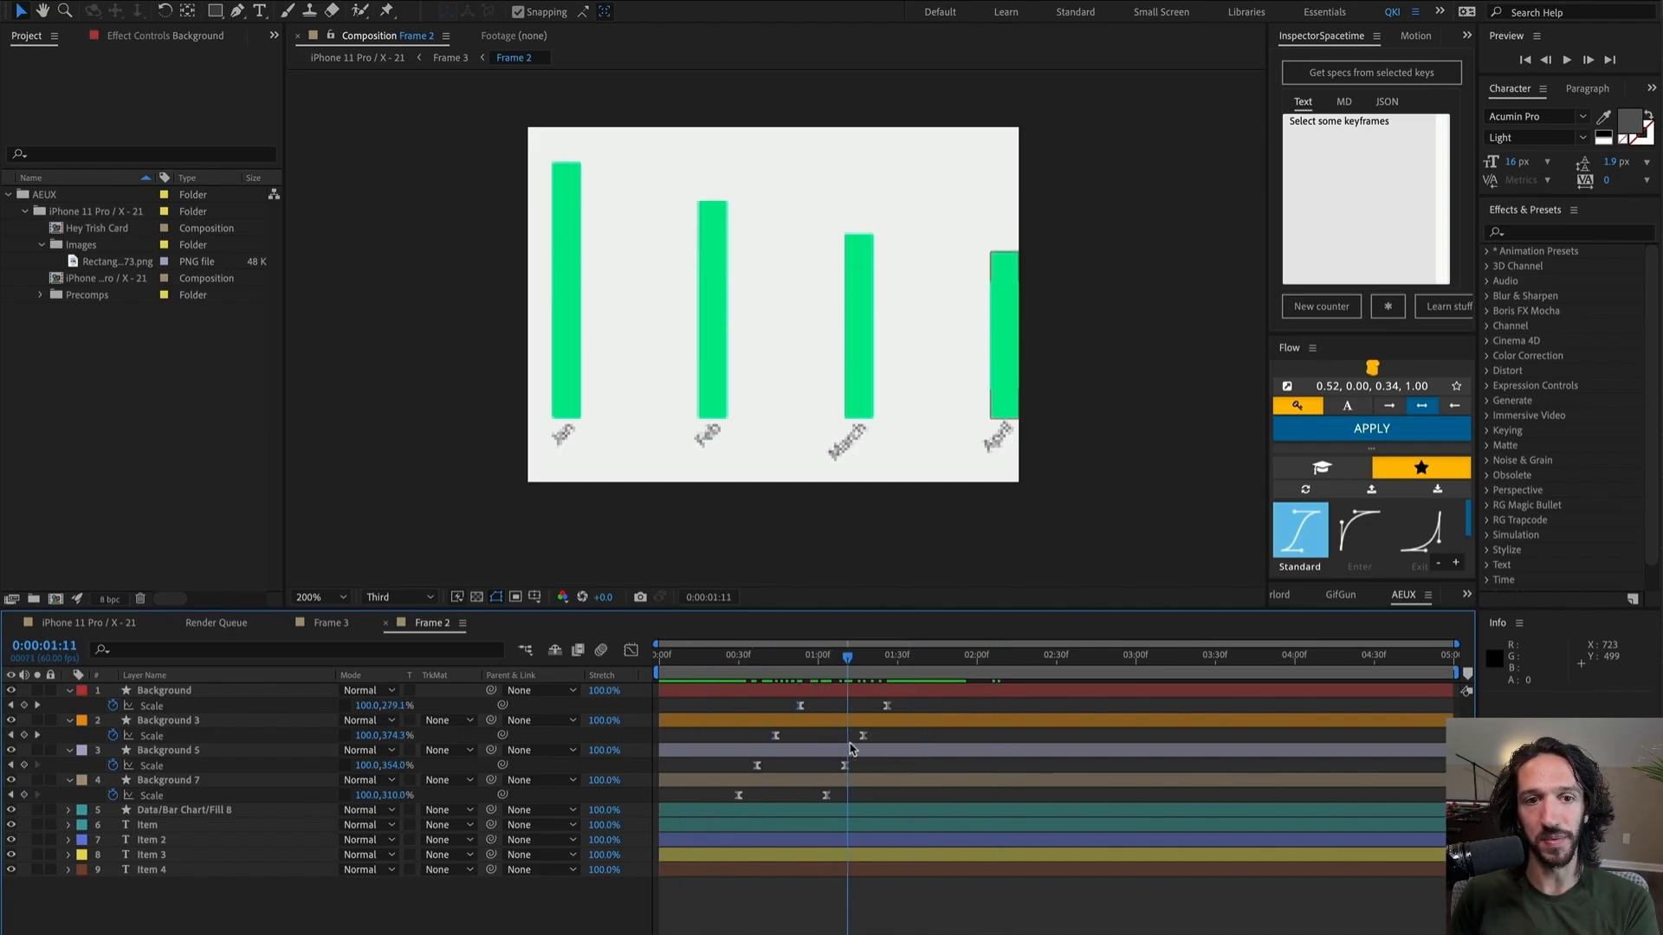
key(space)
key(Page_Down)
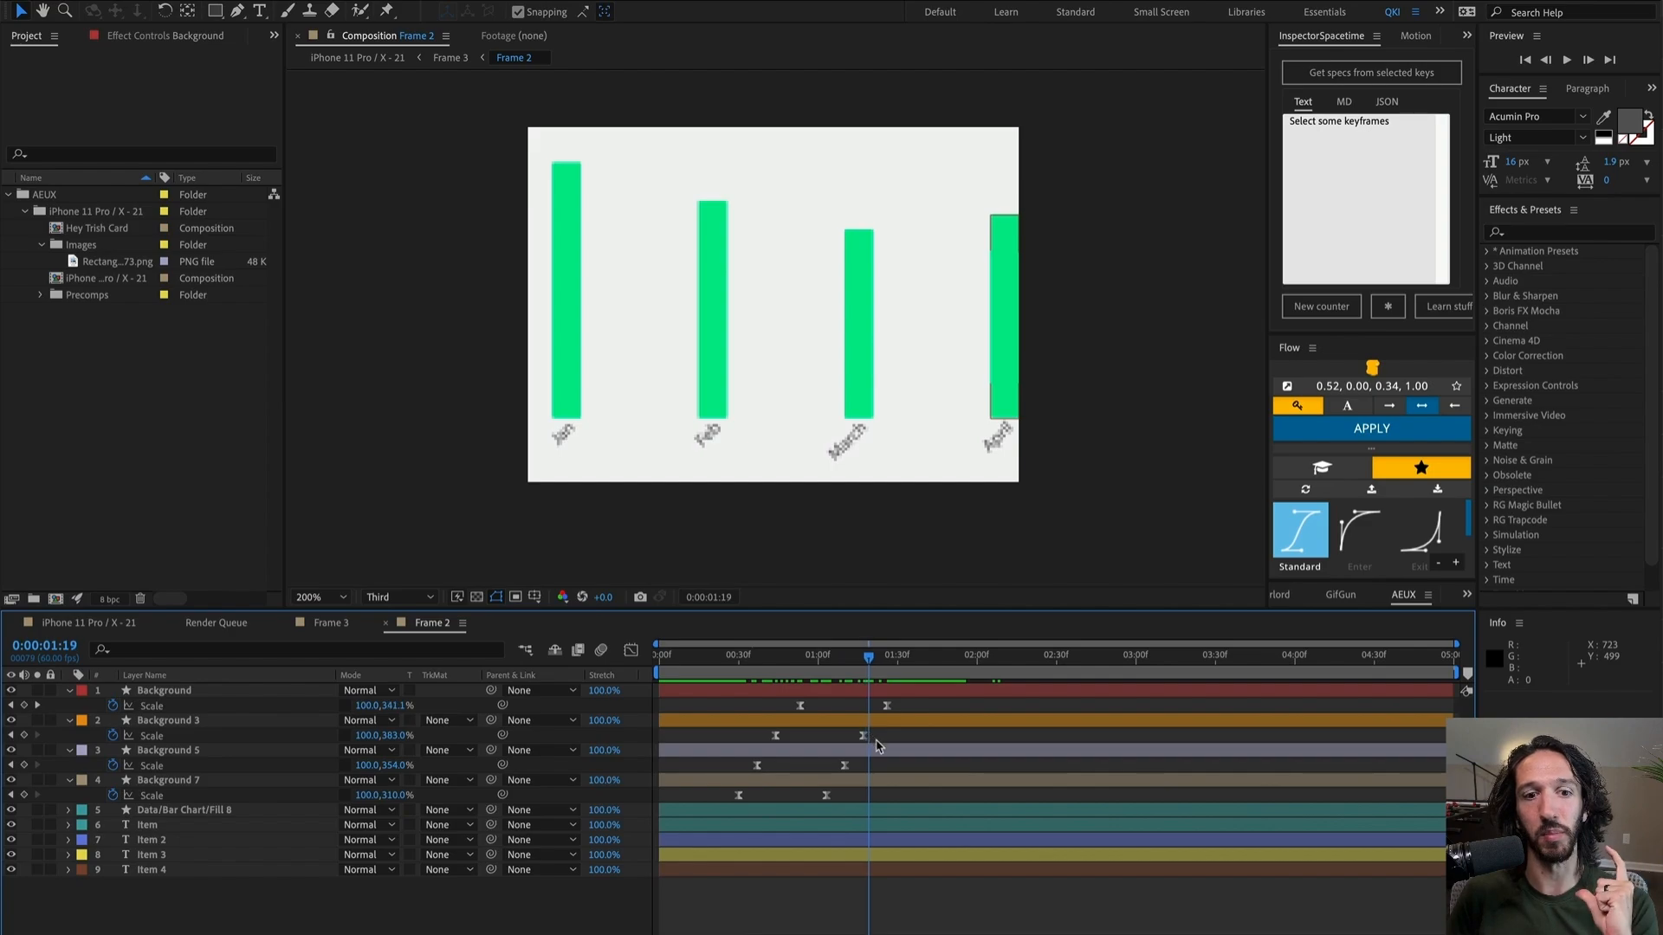
key(Page_Up)
key(Page_Up)
key(Page_Up)
key(Page_Up)
key(Page_Up)
key(Page_Up)
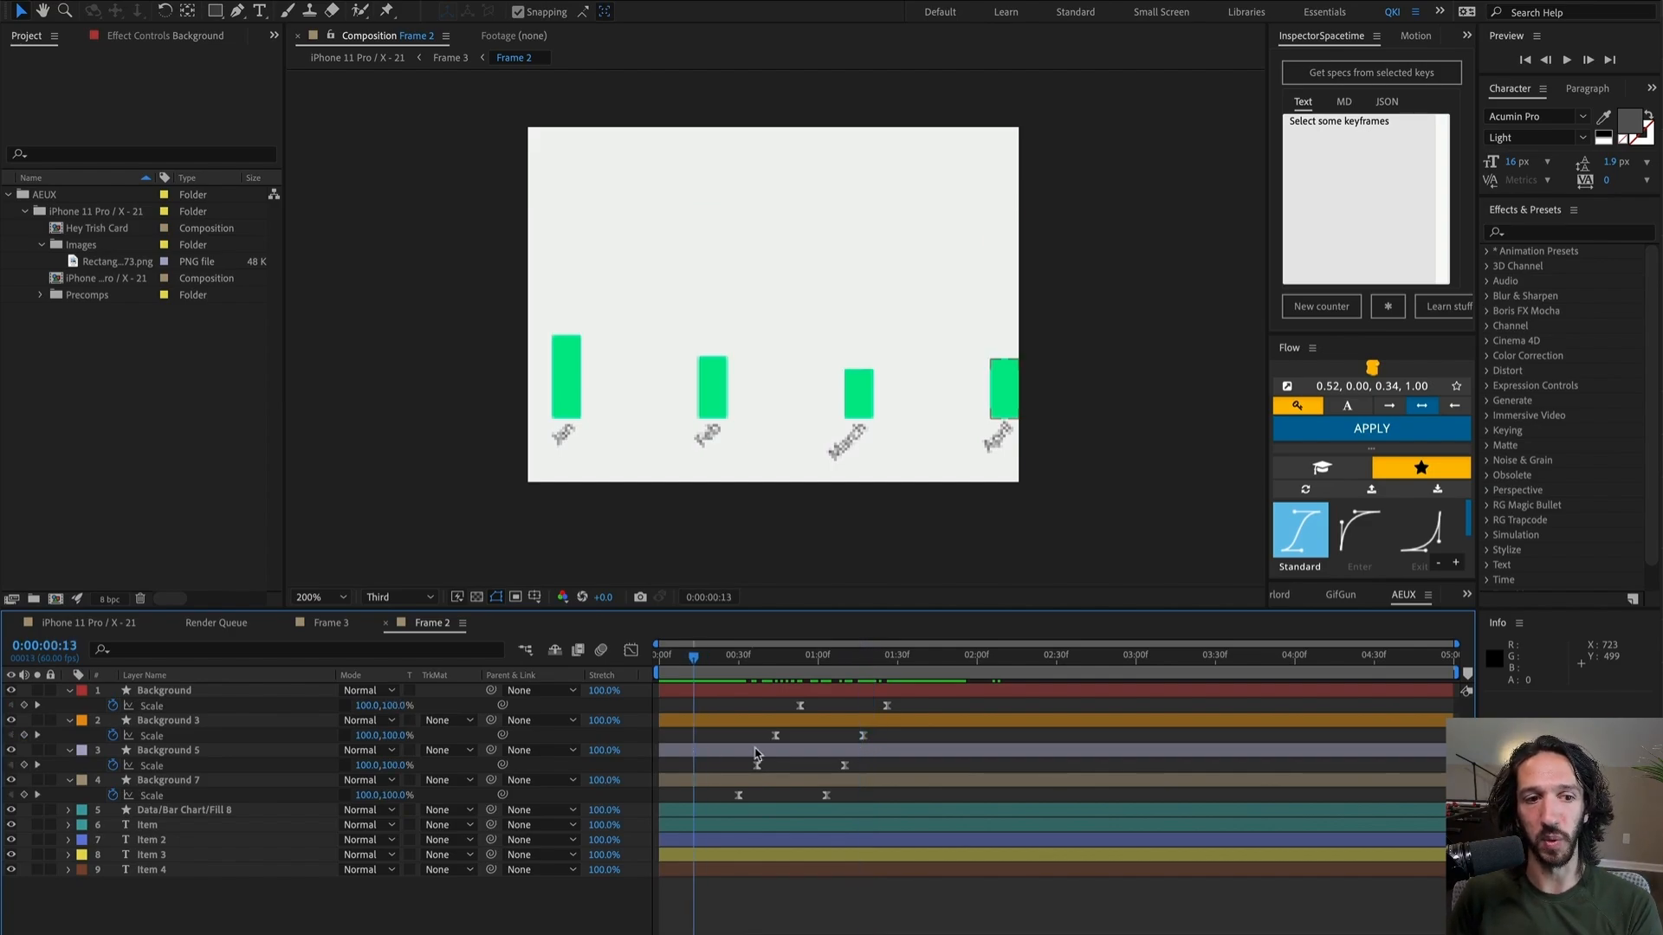
Step: Return to the iPhone 11 Pro / X - 21 composition and preview the card and bar chart animation on the whole screen
click(122, 625)
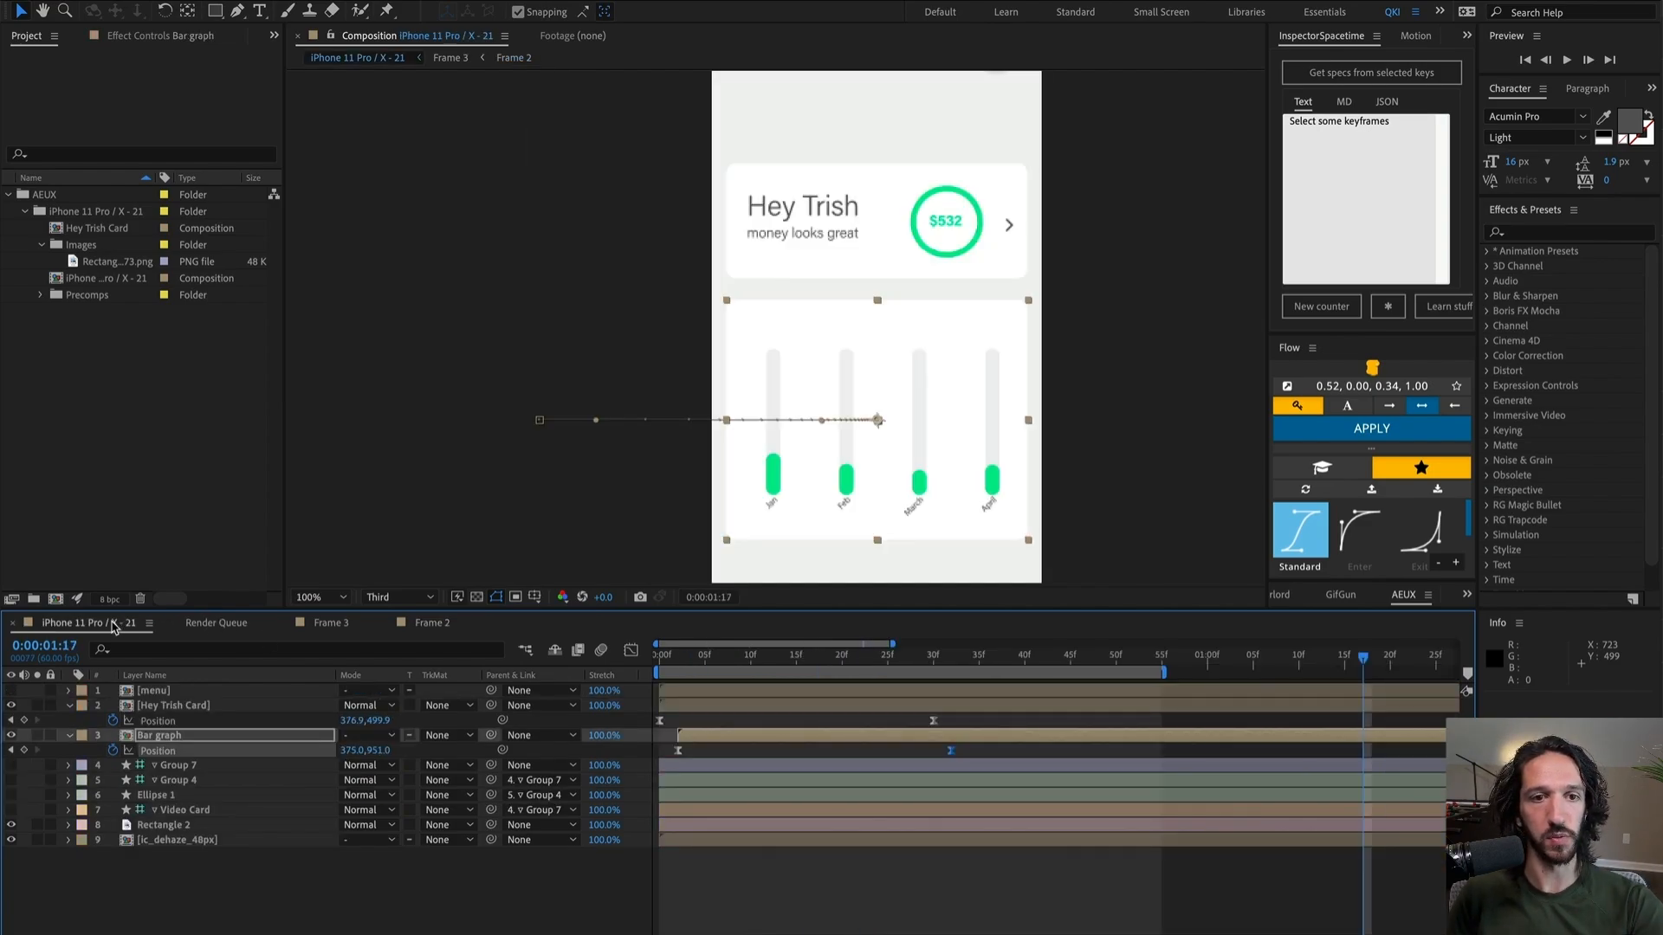
key(space)
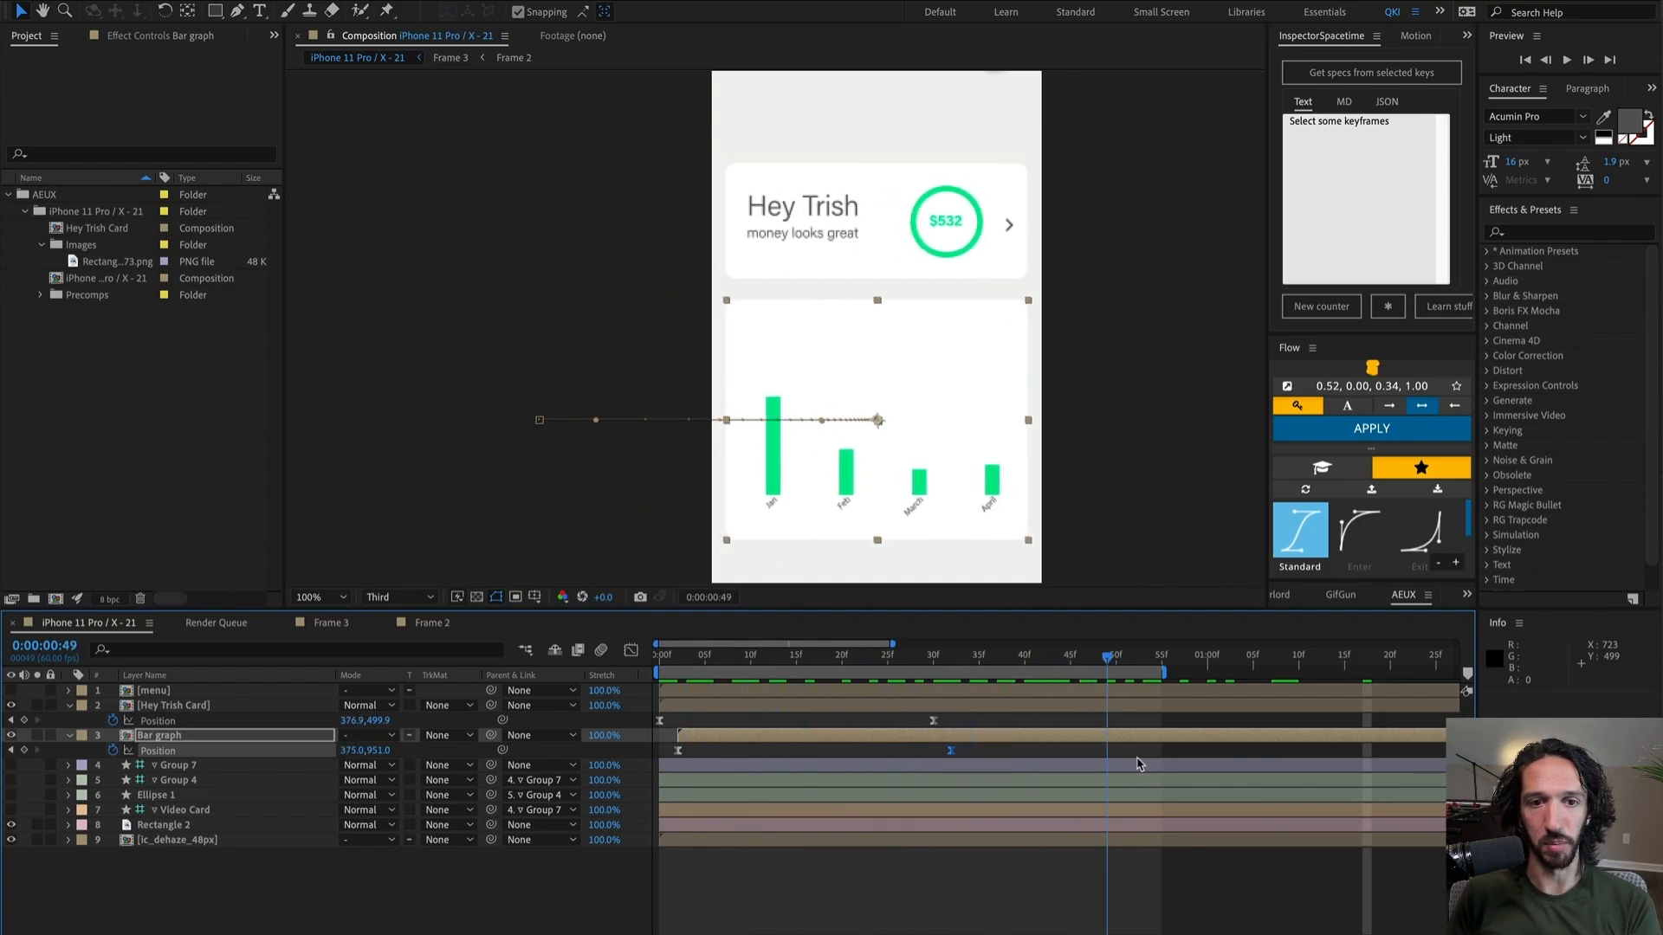
key(space)
scroll(773, 368, down, 2)
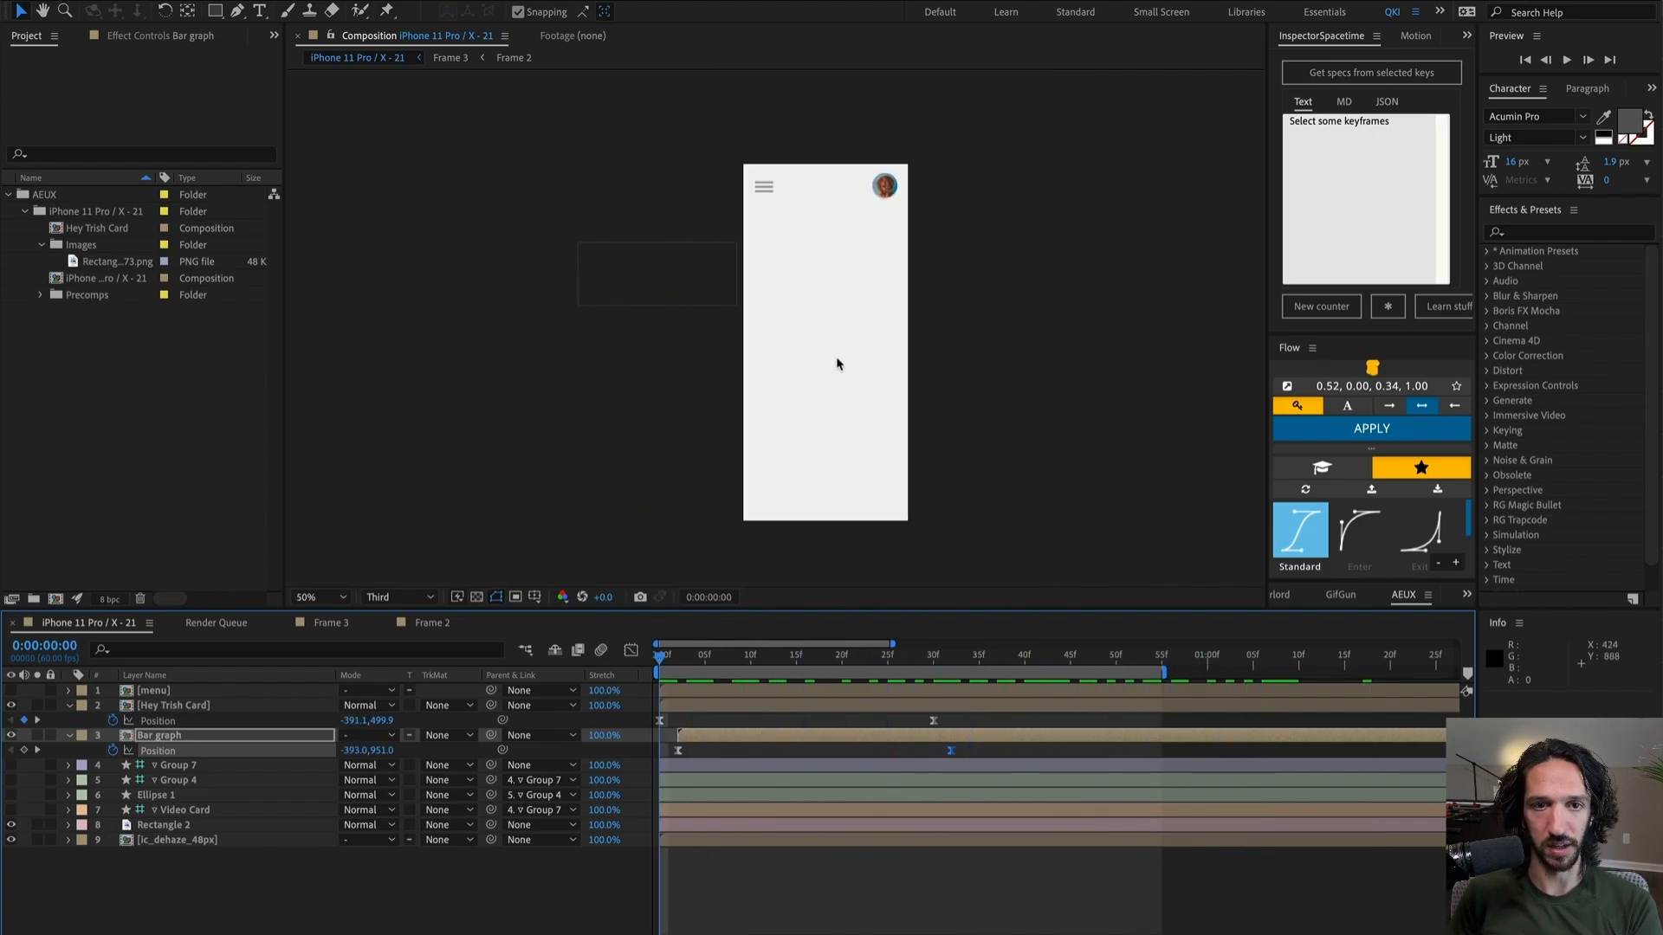